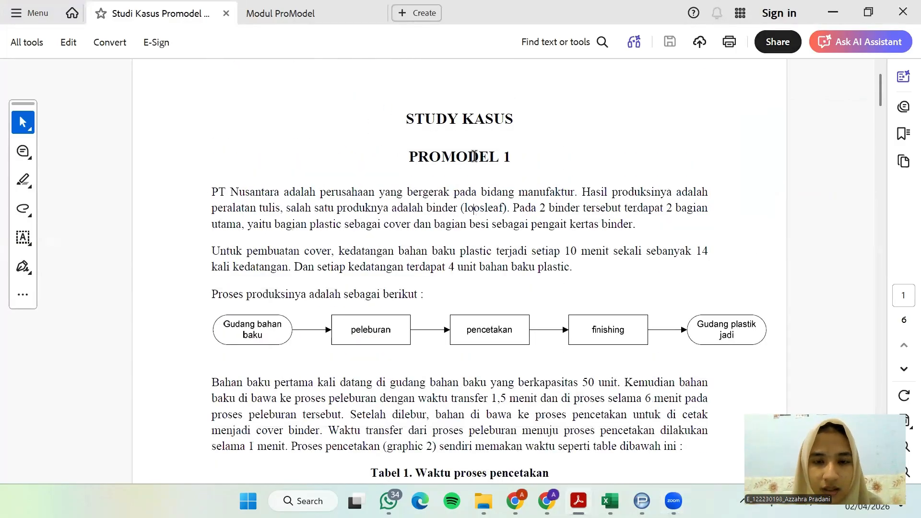
Read the case study's introduction about the binder product and its raw material arrivals
scroll(475, 156, down, 1)
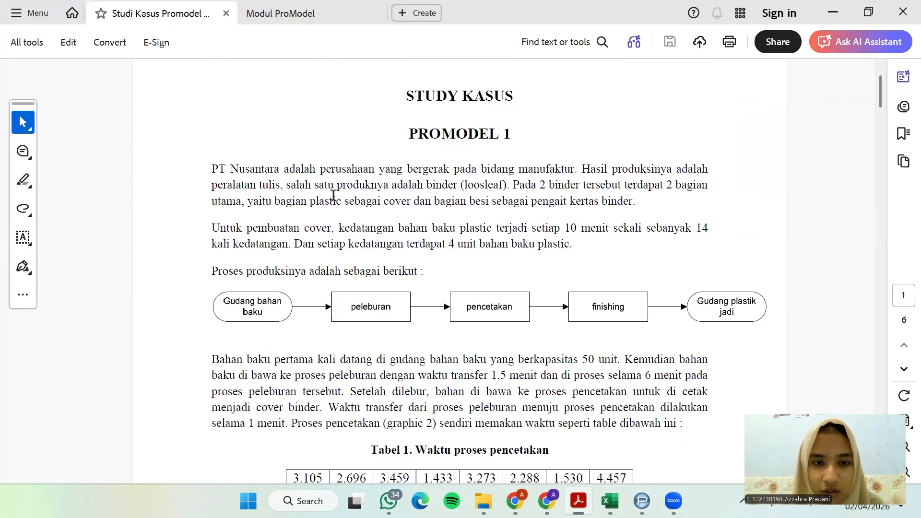
drag(427, 185, 510, 186)
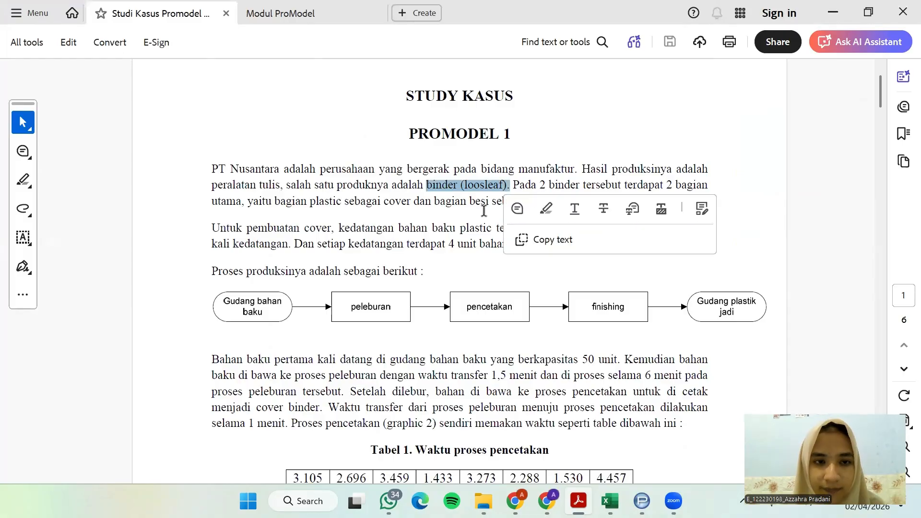
click(500, 192)
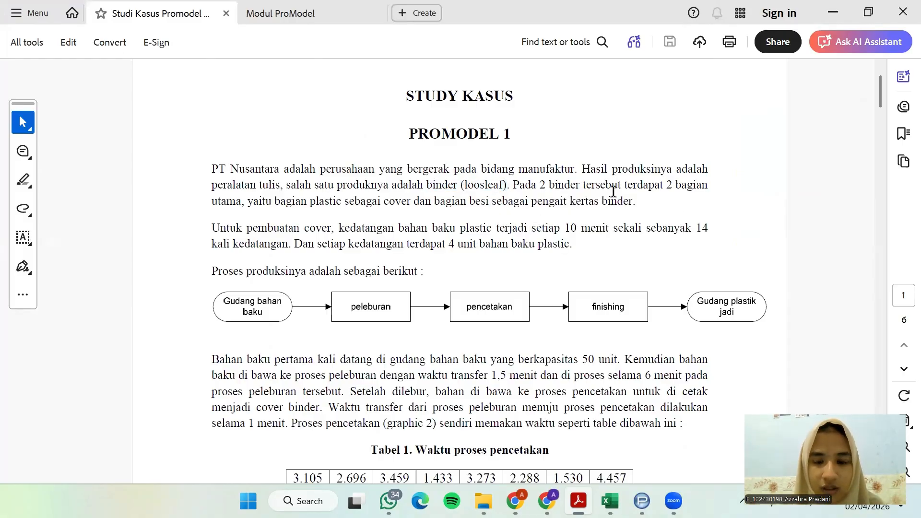
scroll(499, 252, down, 1)
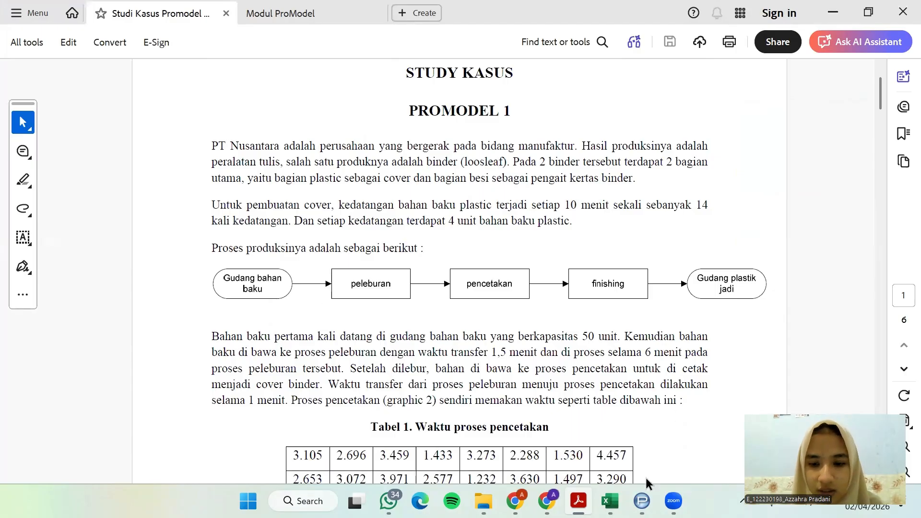
Switch to ProModel and dismiss its shortcut panel
click(642, 501)
click(573, 371)
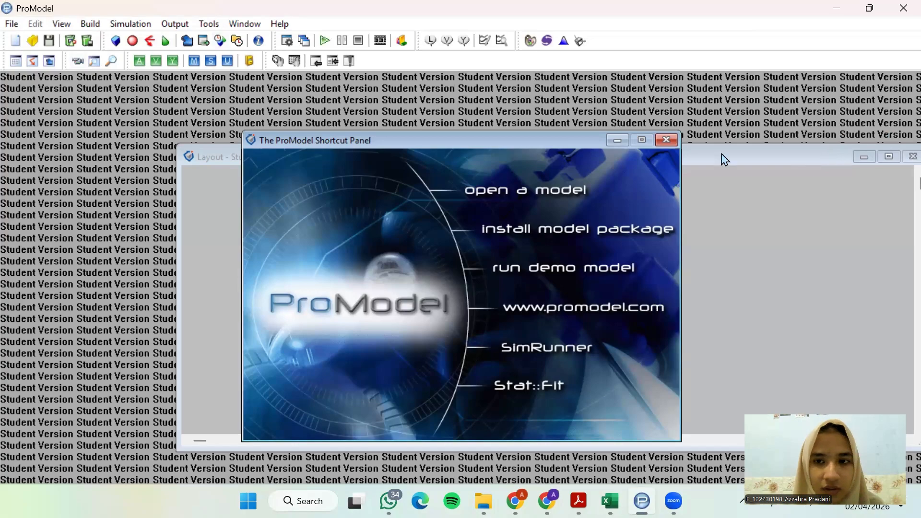
click(672, 141)
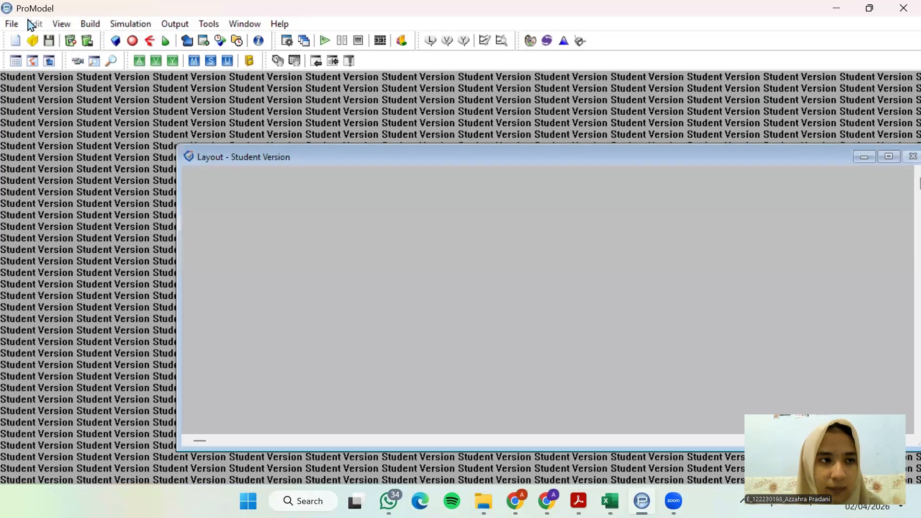
Create a new model titled "Studi kasus 1"
click(9, 26)
click(29, 36)
click(11, 24)
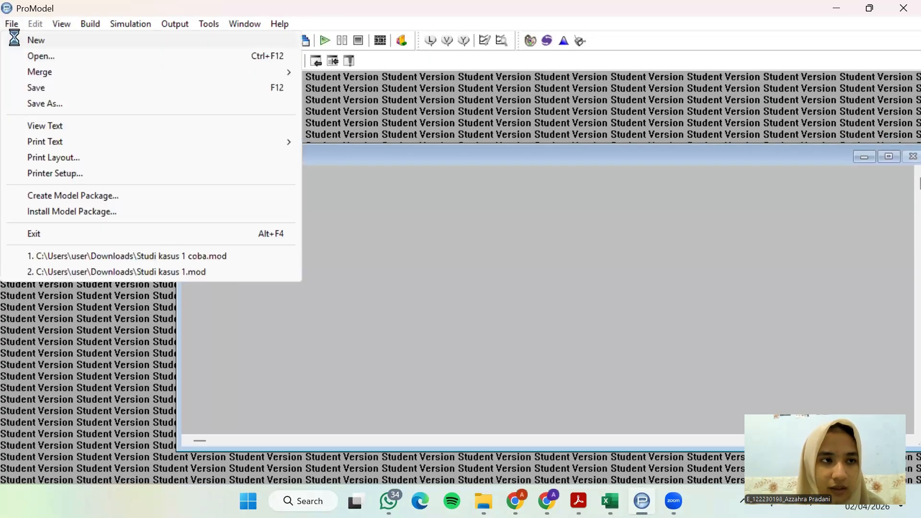
click(17, 39)
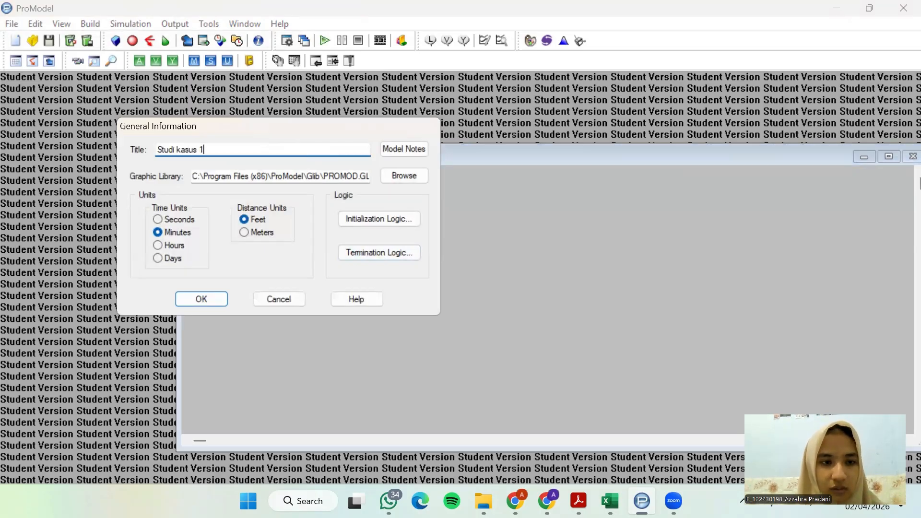
Check the required units in the case study PDF, then accept the model's general information in ProModel with minutes and feet
click(579, 501)
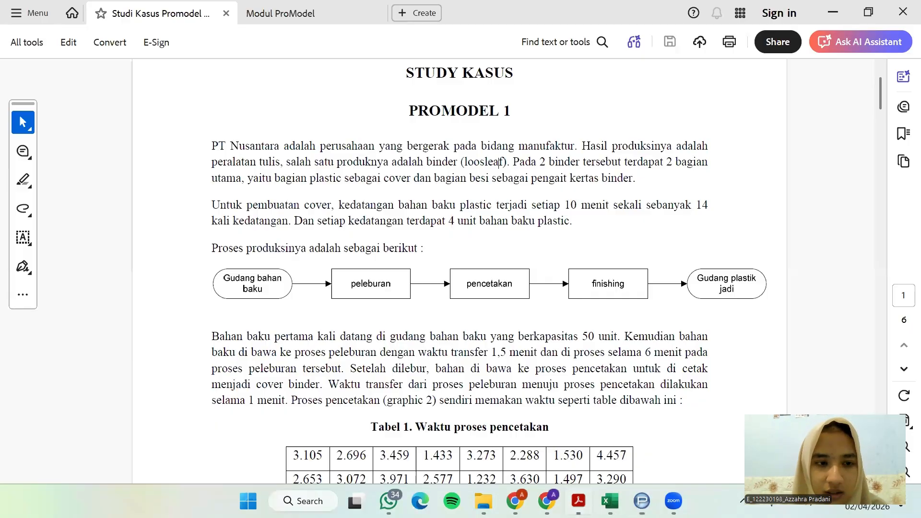
scroll(455, 353, down, 7)
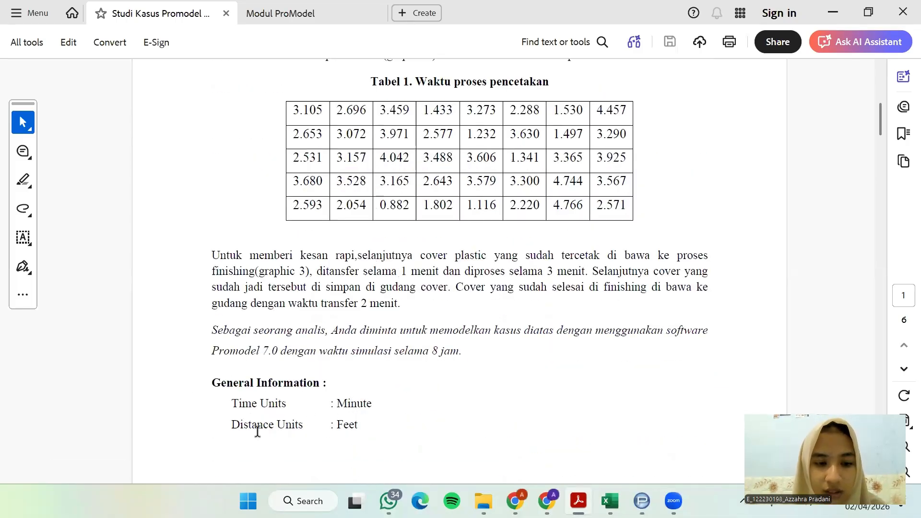
click(869, 12)
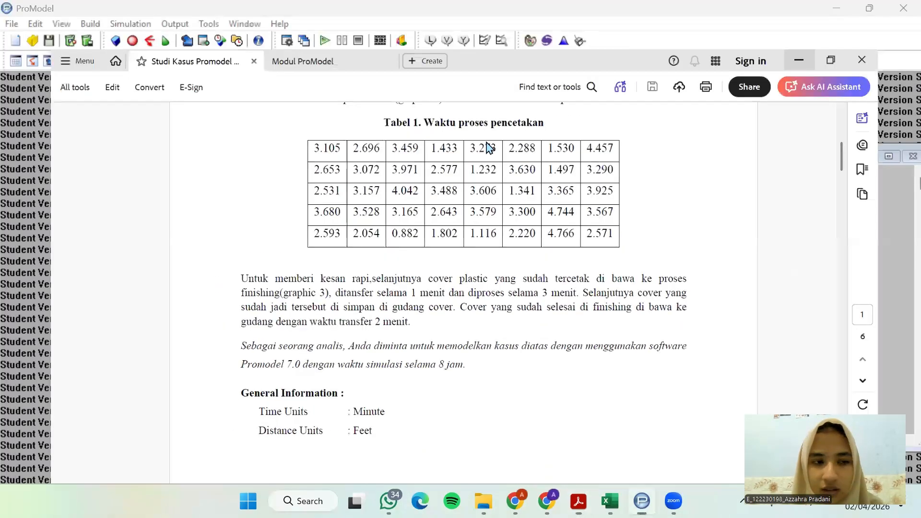
click(178, 233)
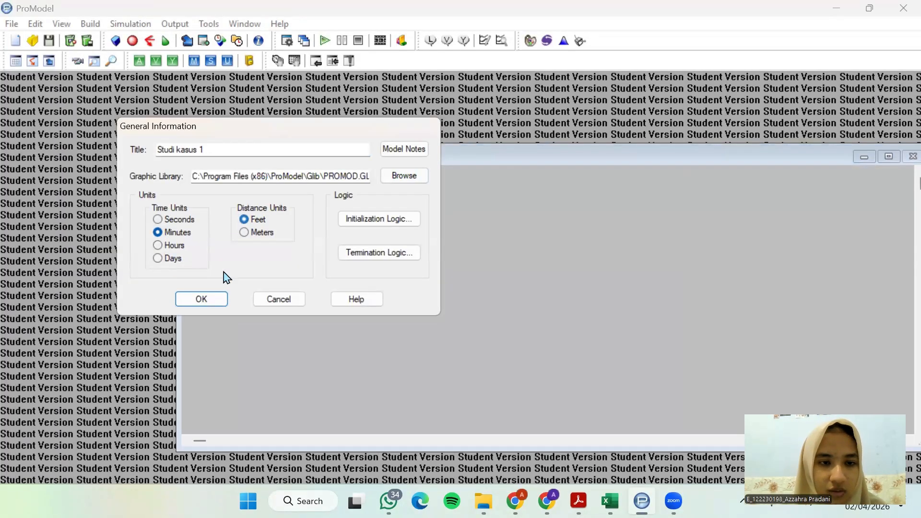
click(200, 298)
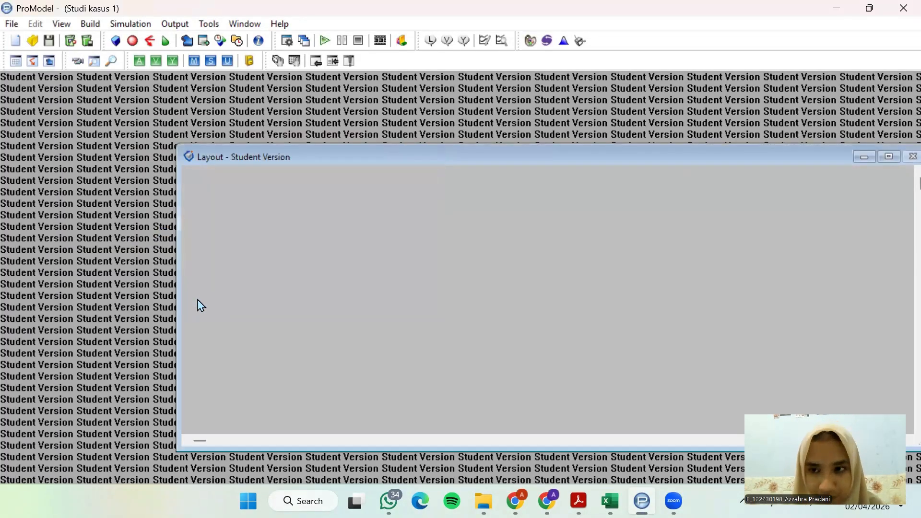
Open the Locations editor and arrange the Graphics and Layout windows side by side beneath the locations table
click(91, 25)
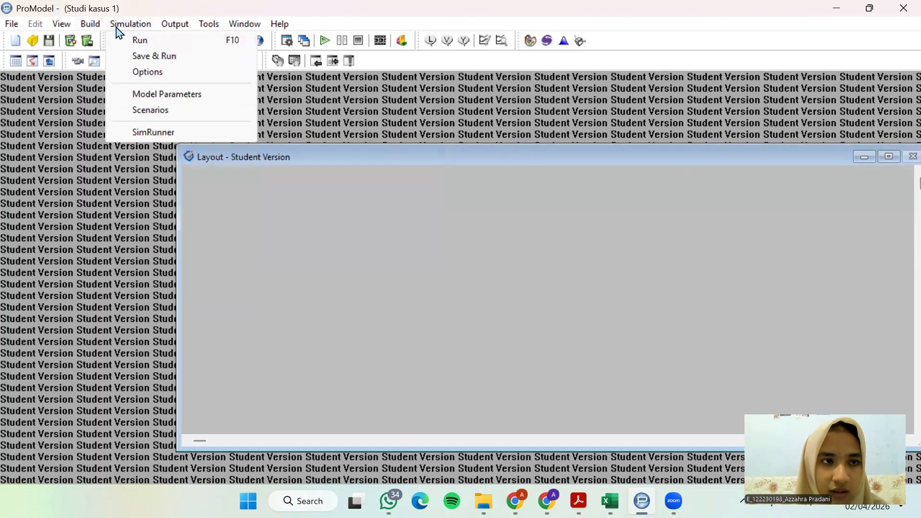
click(101, 41)
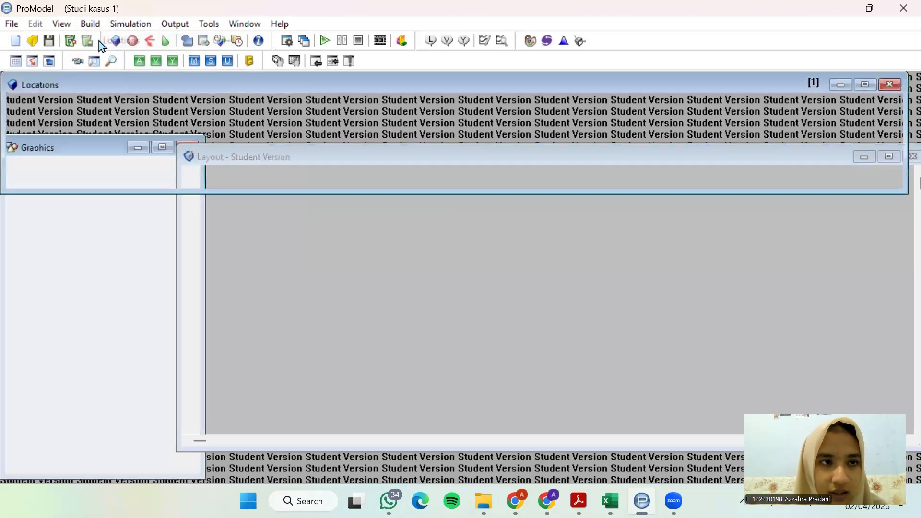
click(273, 305)
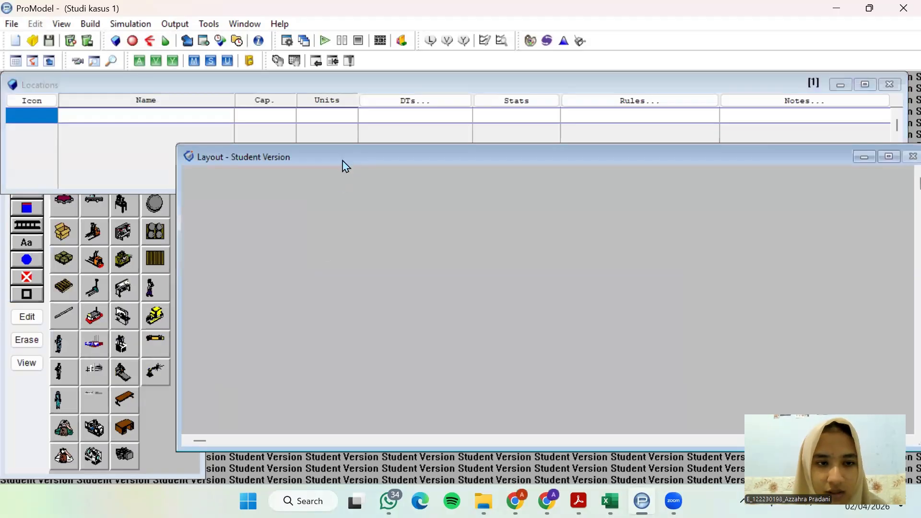
drag(342, 161, 82, 155)
click(352, 151)
click(318, 165)
drag(366, 210, 249, 154)
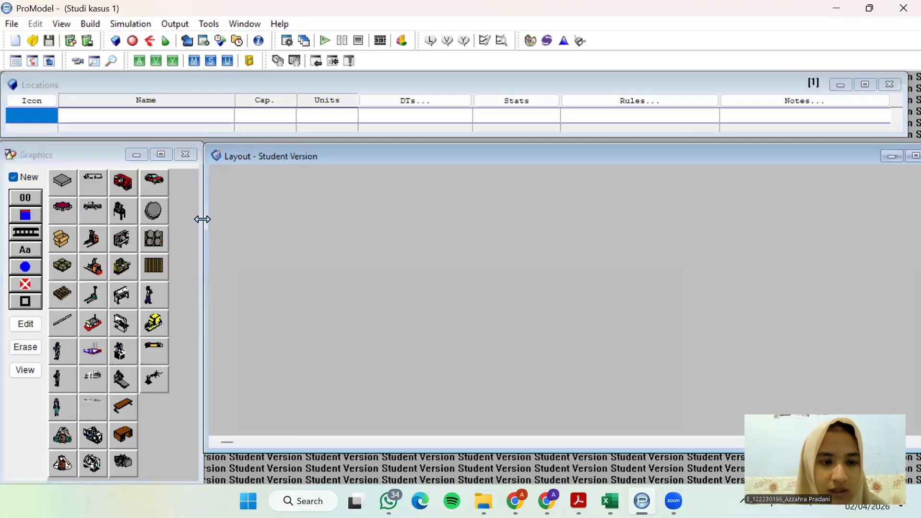
drag(202, 220, 183, 220)
click(238, 163)
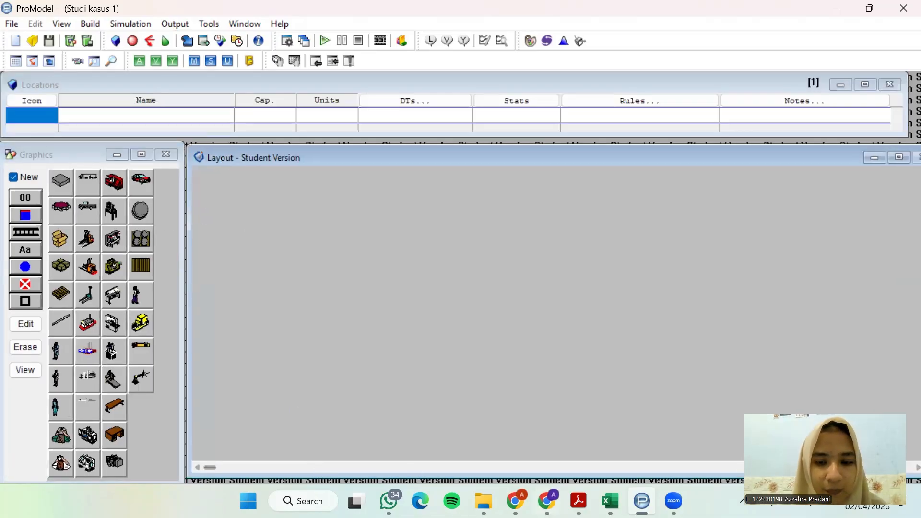
Review the production flow diagram in the case study PDF, from raw material warehouse to finished plastic warehouse, and return to ProModel
click(579, 501)
scroll(402, 182, up, 3)
scroll(402, 182, up, 5)
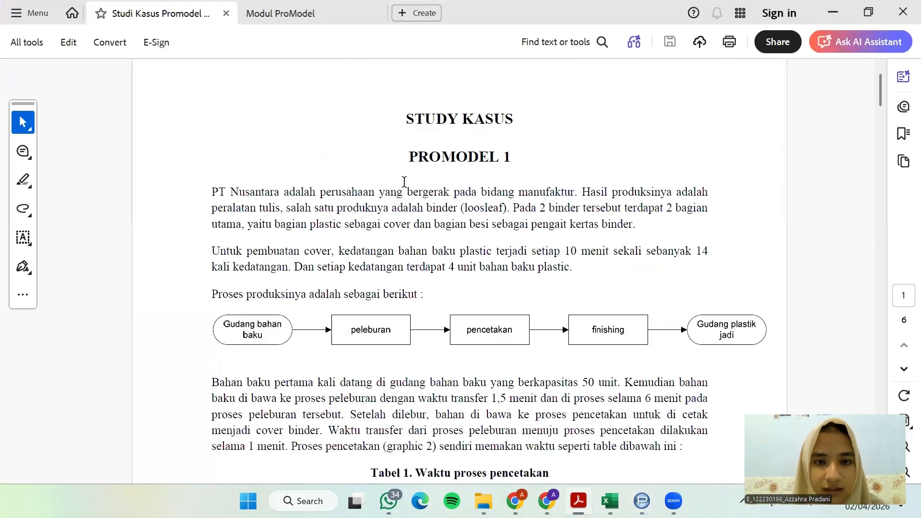
scroll(424, 226, down, 1)
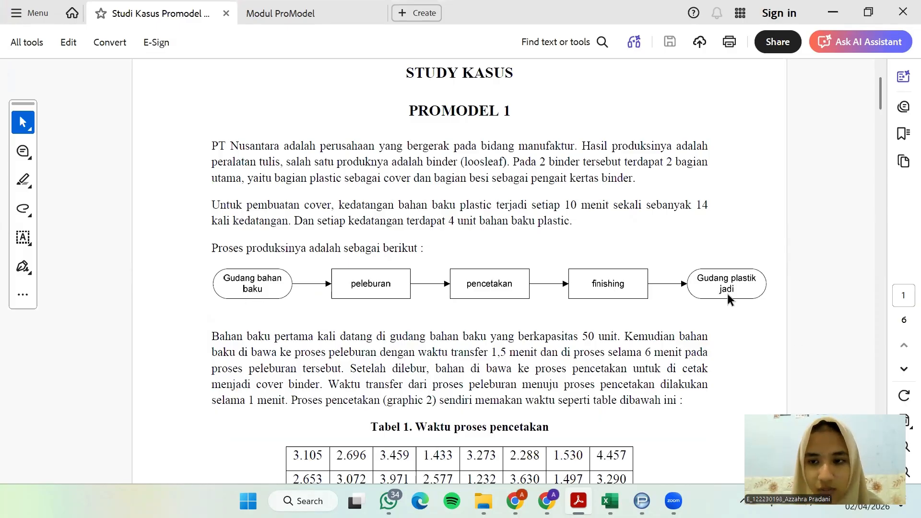
click(834, 12)
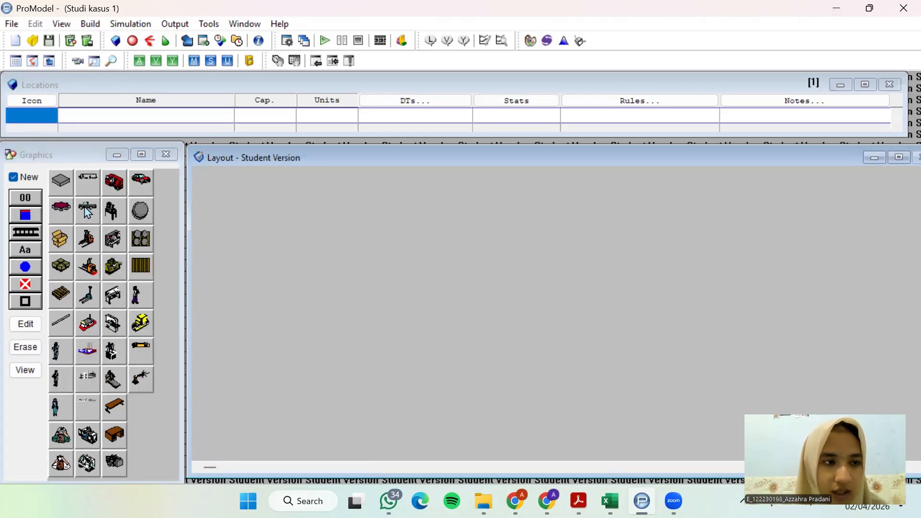
Place a building graphic as a new location and shrink it into the layout's upper-left area
drag(47, 156, 55, 154)
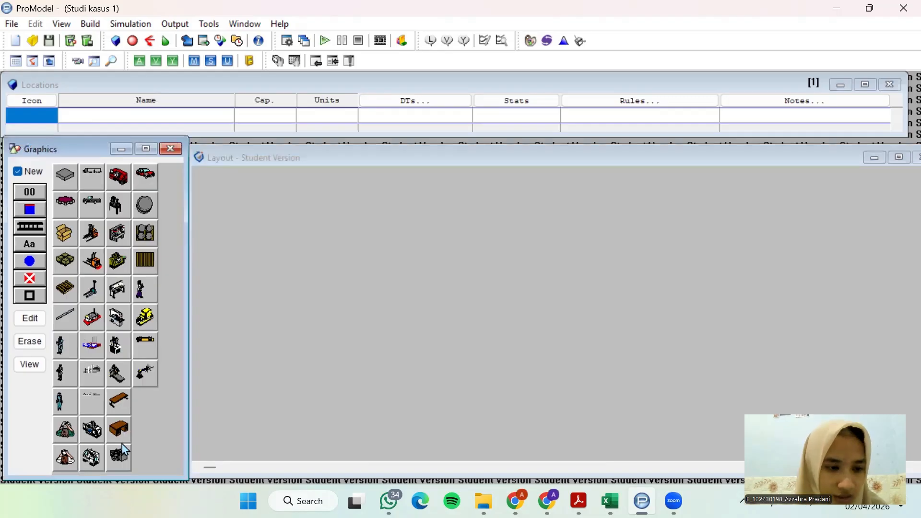
click(93, 373)
click(281, 221)
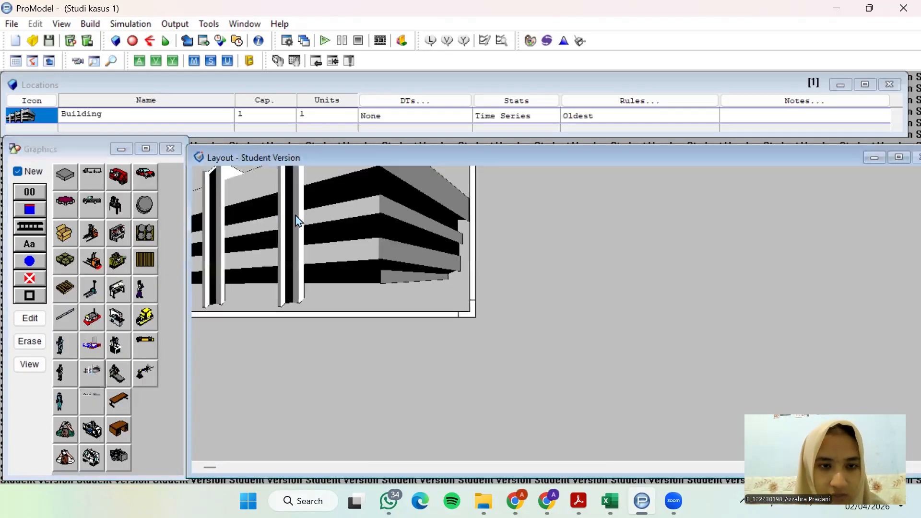
drag(416, 311, 568, 385)
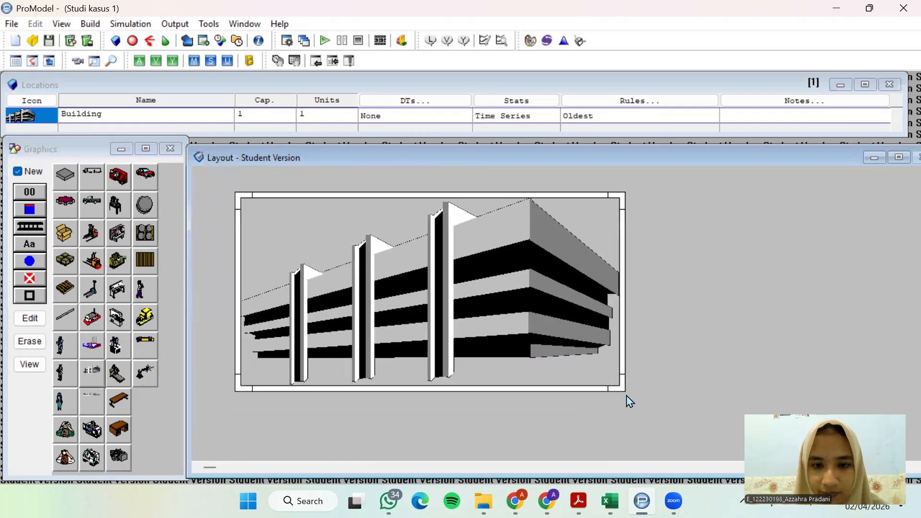
drag(623, 389, 399, 269)
drag(346, 228, 326, 223)
drag(385, 277, 368, 264)
Rename the building location as Gudang_bahan_baku
click(177, 120)
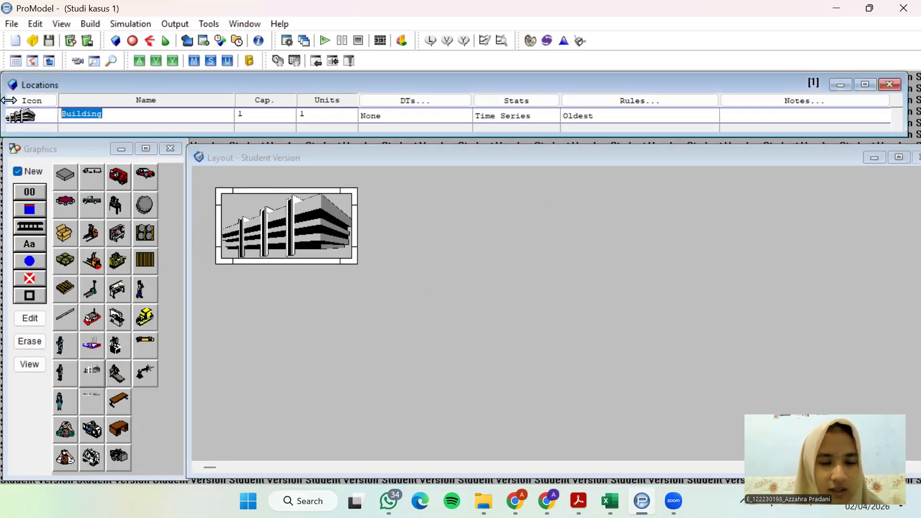
text(Gudang)
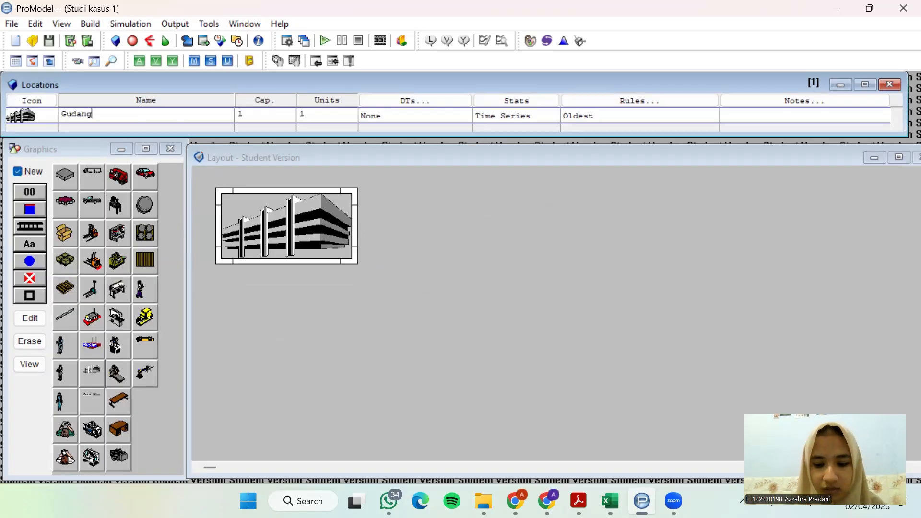
text(_bahan_baku)
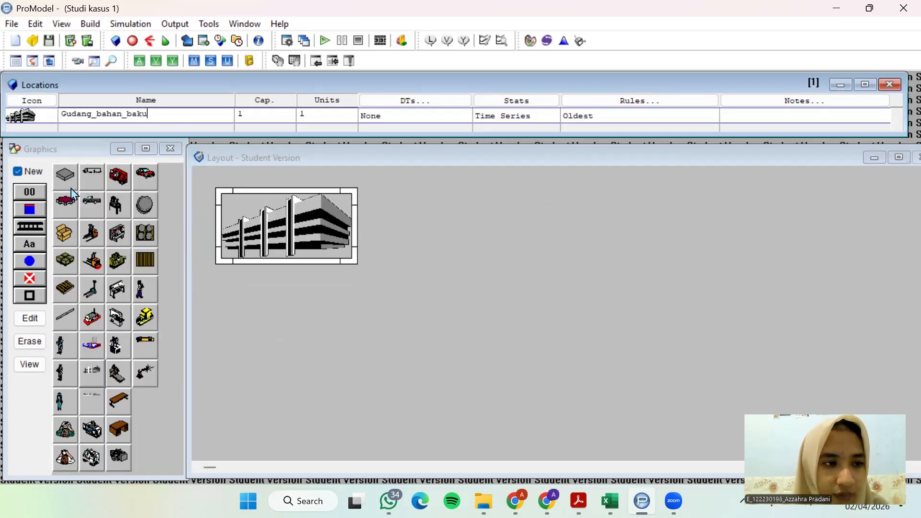
Add a name label to the existing Gudang_bahan_baku location and place it beneath the building
click(34, 171)
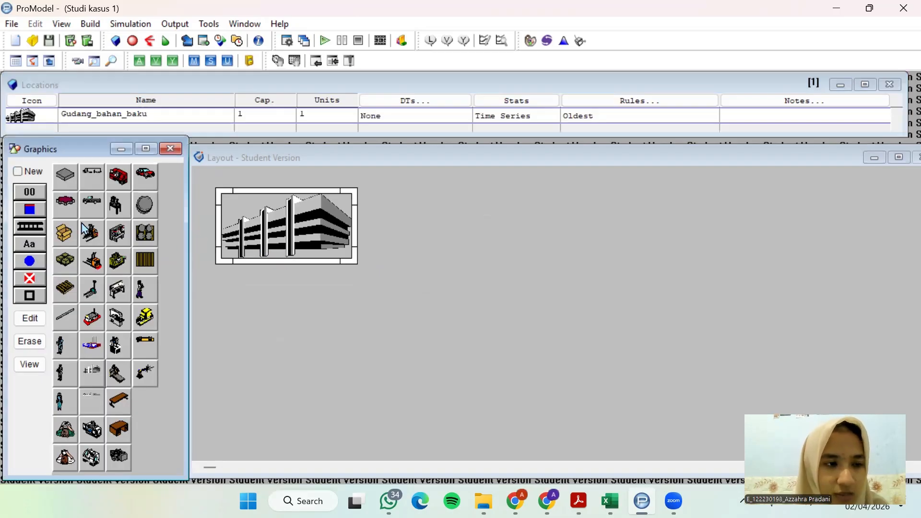
click(28, 243)
click(271, 231)
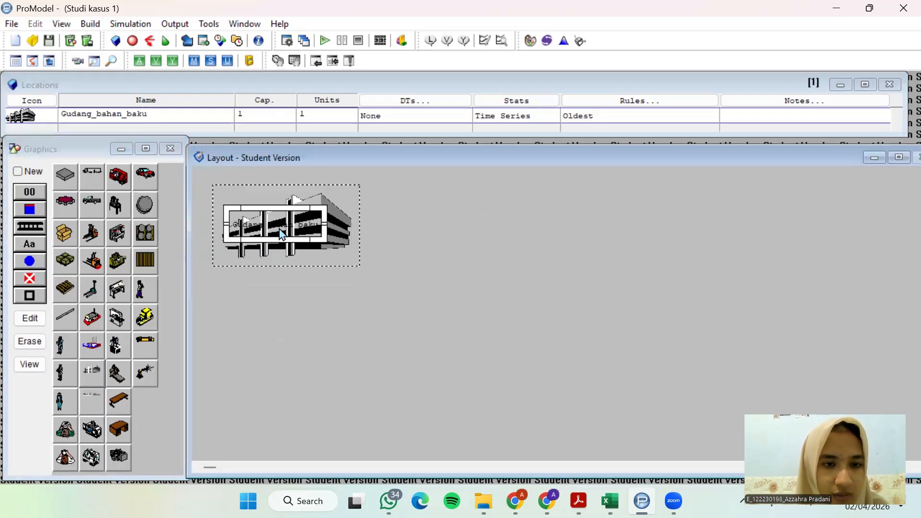
drag(278, 229, 285, 267)
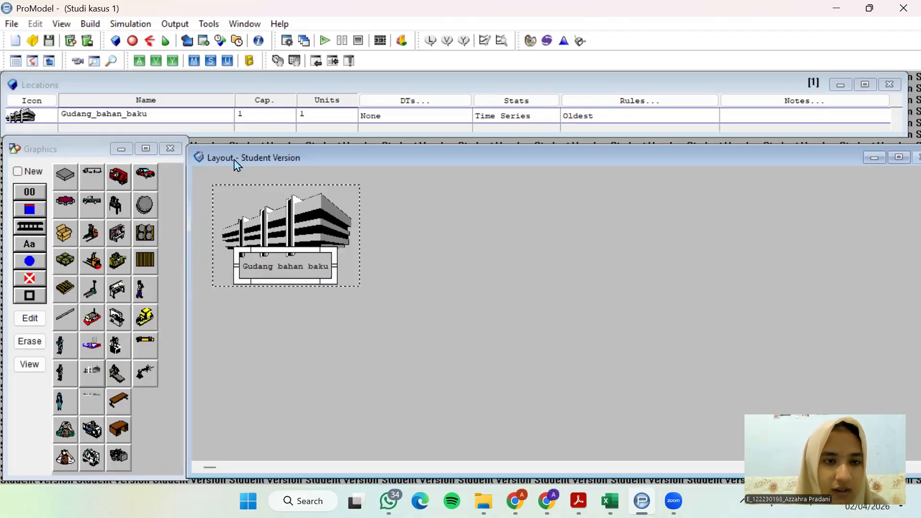
Add a new location with the lathe graphic to the right of the raw material warehouse, following the case study's process flow
click(22, 170)
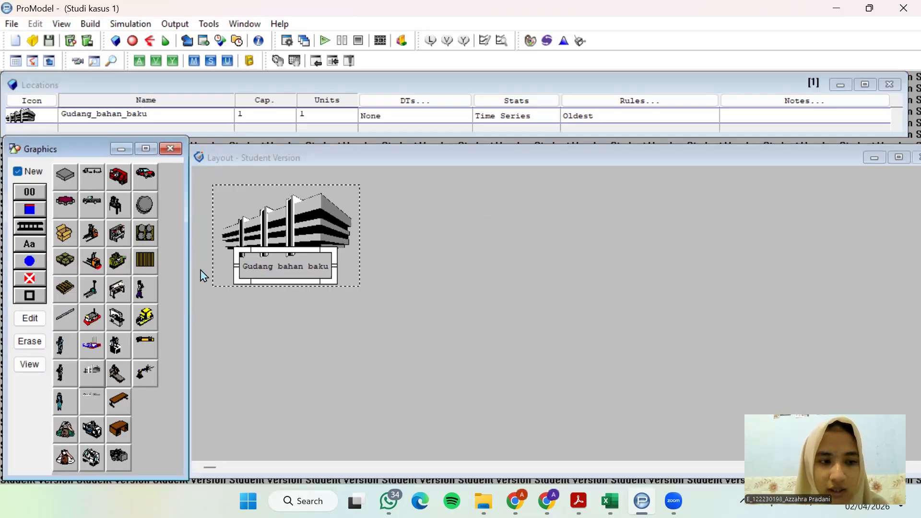
click(579, 500)
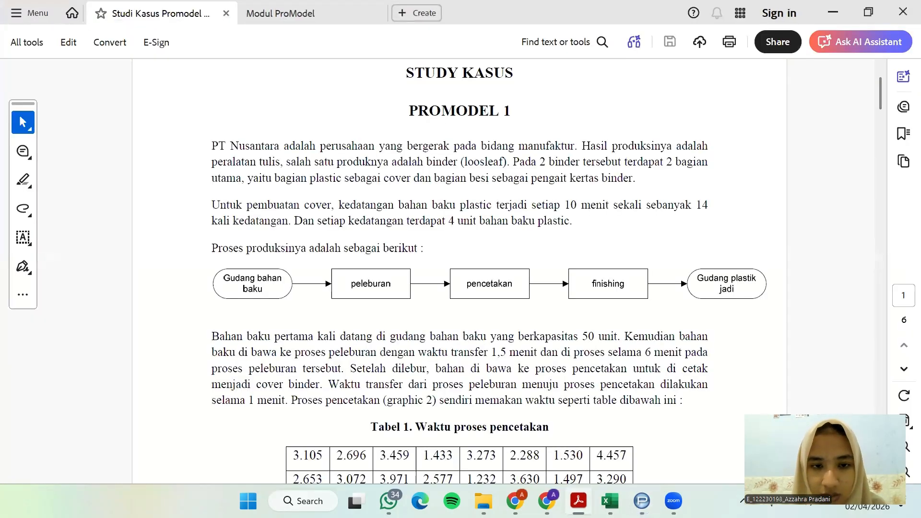
click(578, 500)
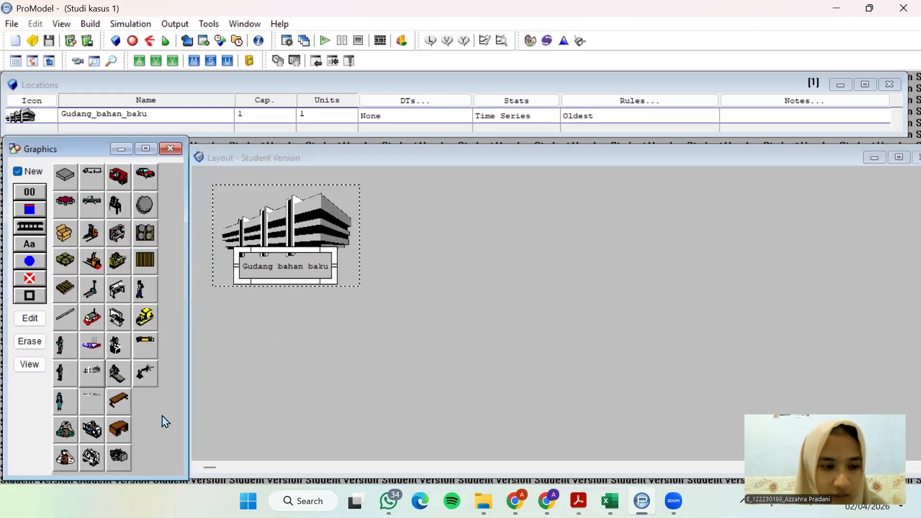
click(92, 462)
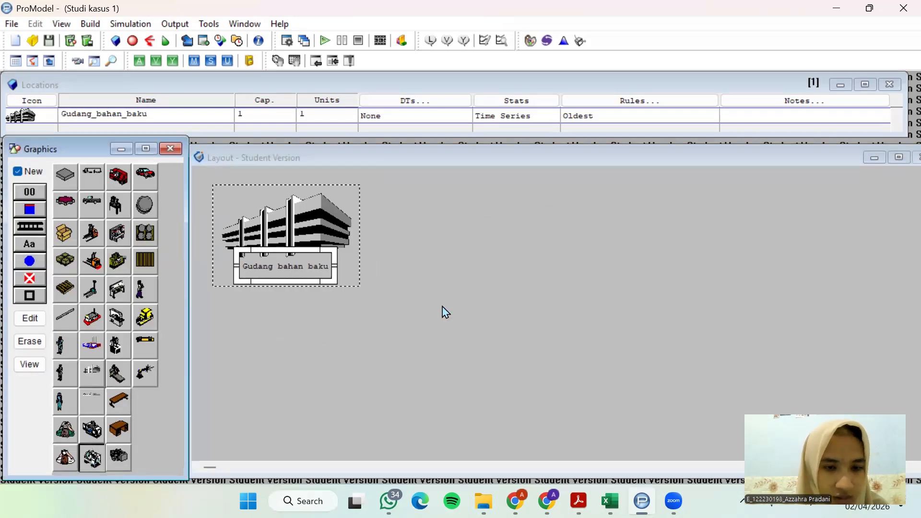
click(447, 235)
drag(427, 215, 429, 215)
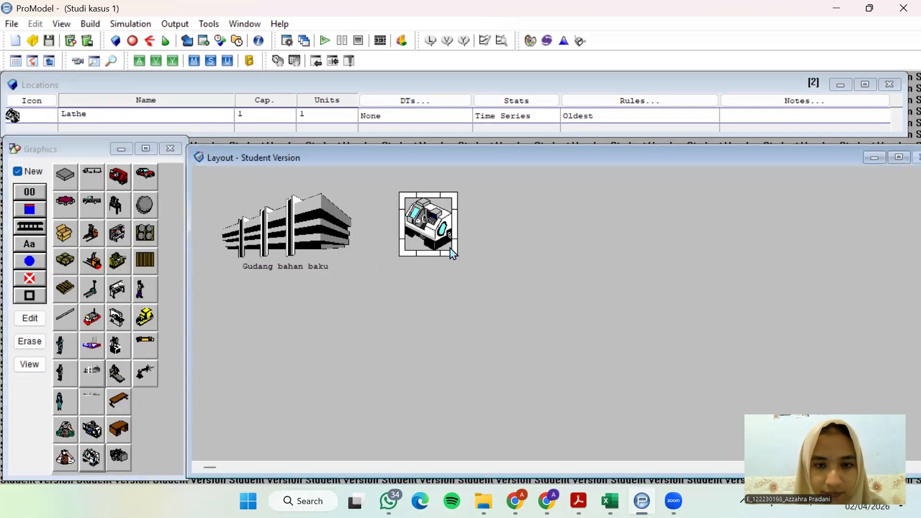
Enlarge the lathe graphic slightly beside the raw material warehouse and rename its location as Peleburan
mouse_move(452, 255)
mouse_down()
mouse_move(459, 275)
mouse_move(465, 266)
mouse_up()
drag(432, 229, 430, 229)
click(135, 109)
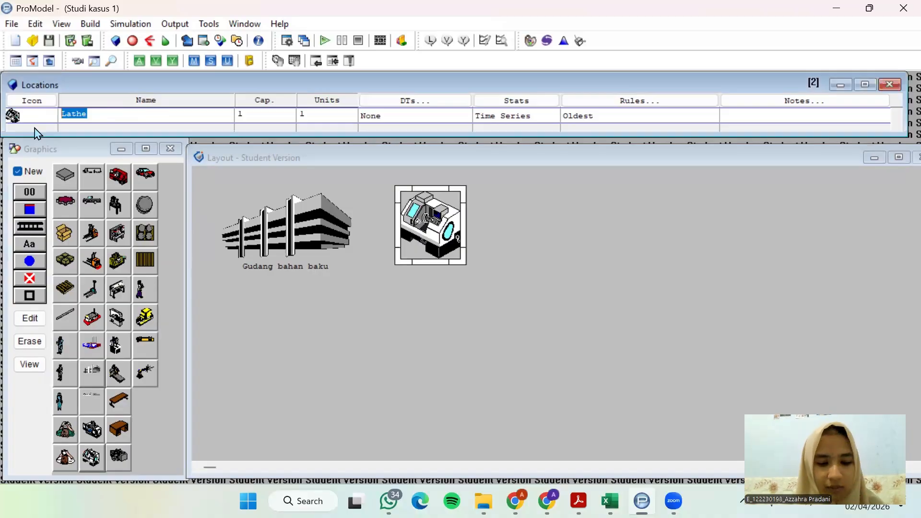
text(Peleburan)
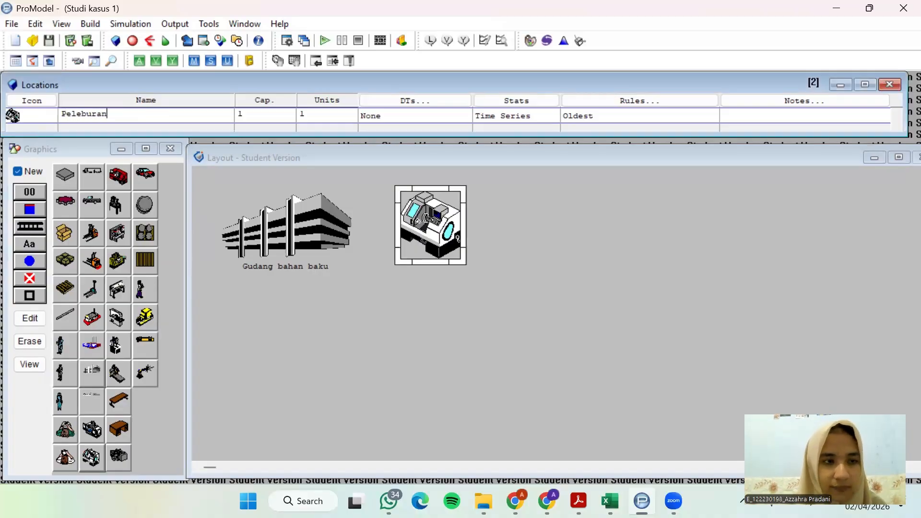
Add a name label to the existing Peleburan location and place it beneath the lathe graphic
click(40, 172)
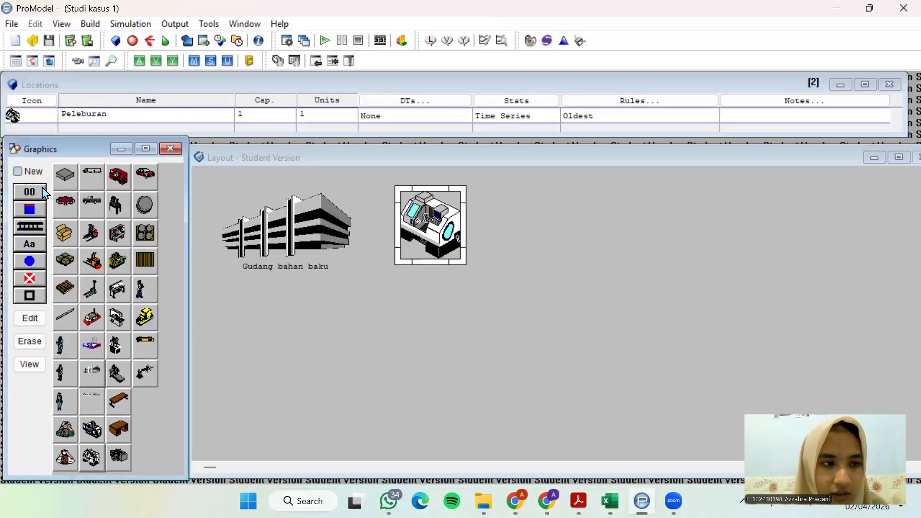
click(40, 242)
click(435, 231)
drag(436, 232, 436, 270)
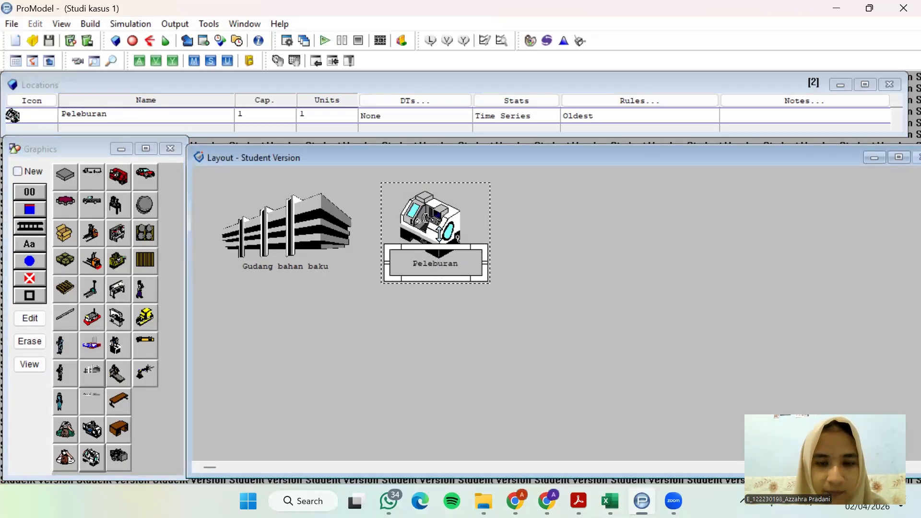
Check the next process in the case study PDF, then add a new location with the mill graphic to the right of Peleburan
key(alt+Tab)
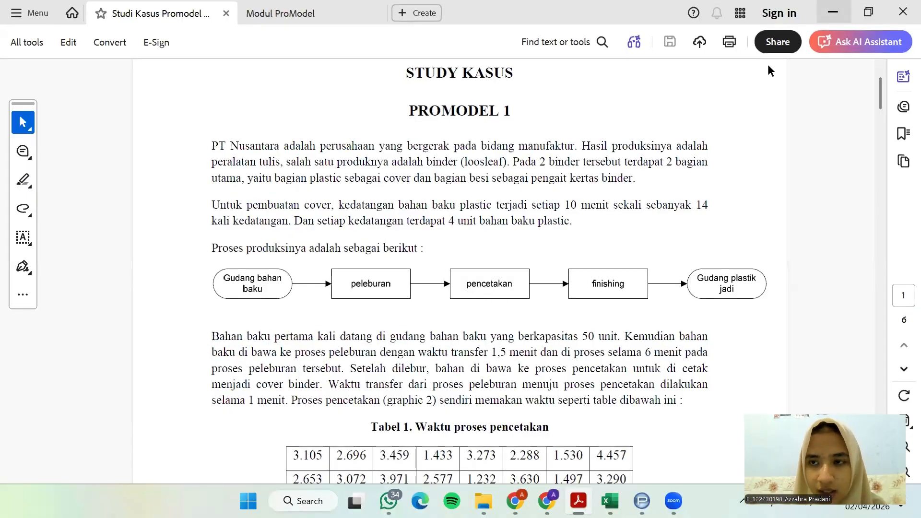
key(alt+Tab)
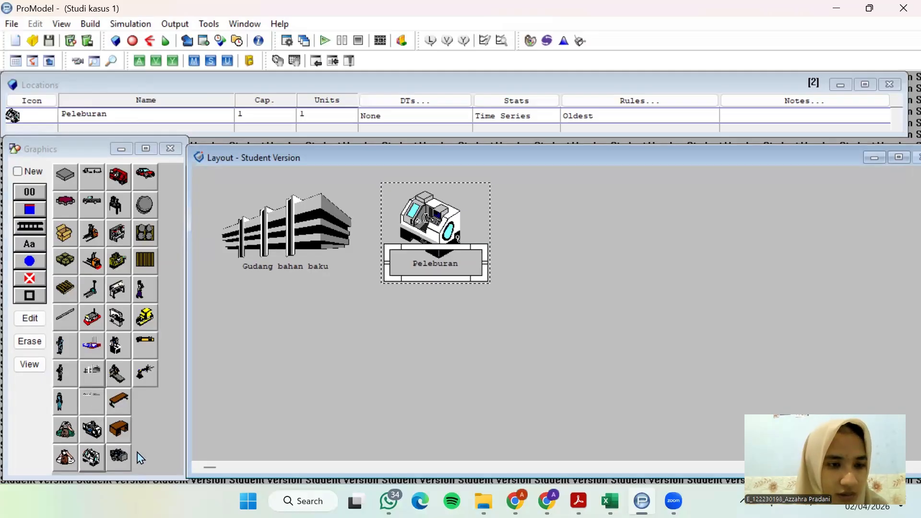
click(18, 171)
click(92, 430)
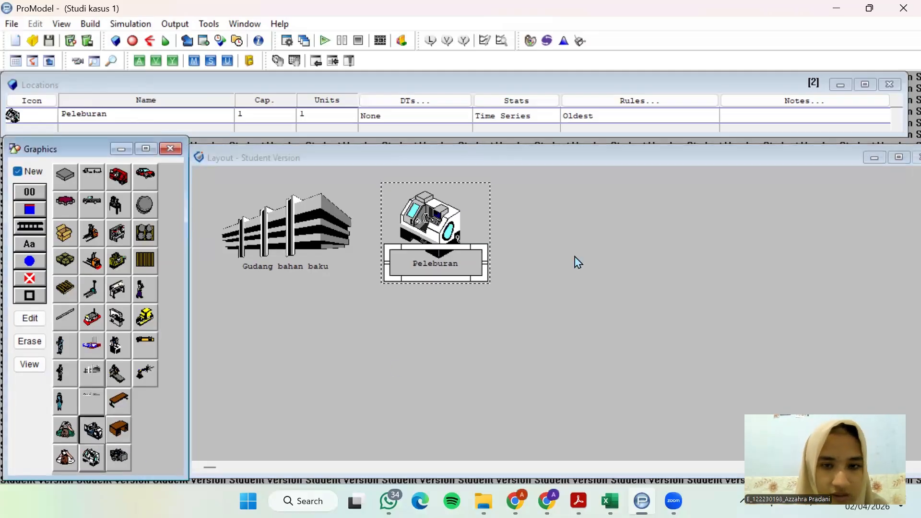
click(574, 234)
drag(573, 228, 576, 226)
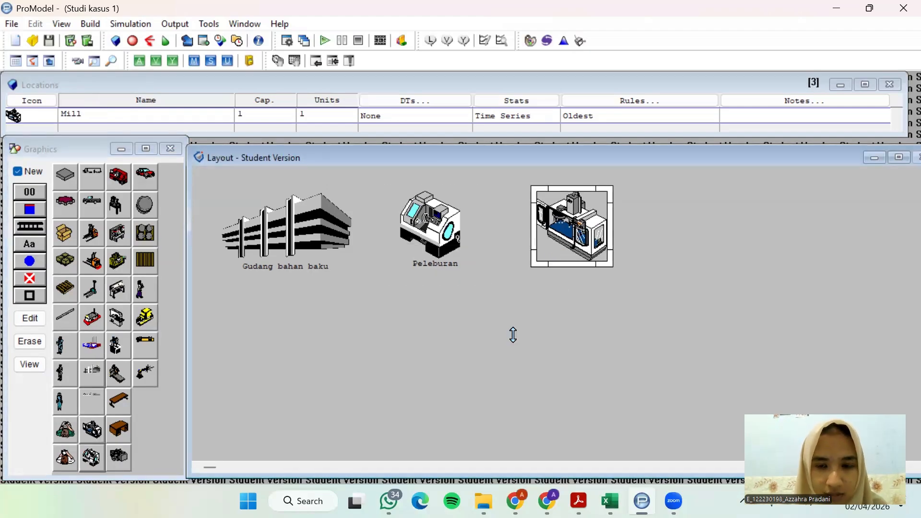
Rename the mill location as Pencetakan
click(86, 114)
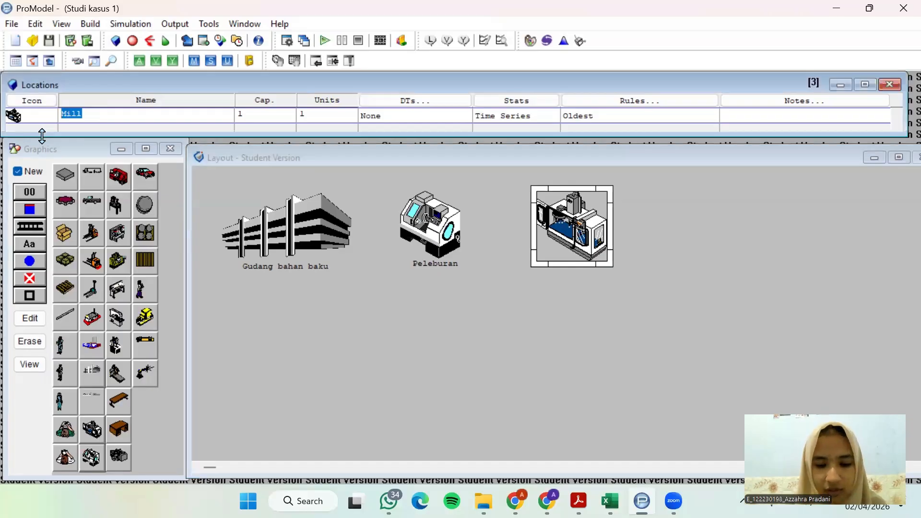
text(Pencetakan)
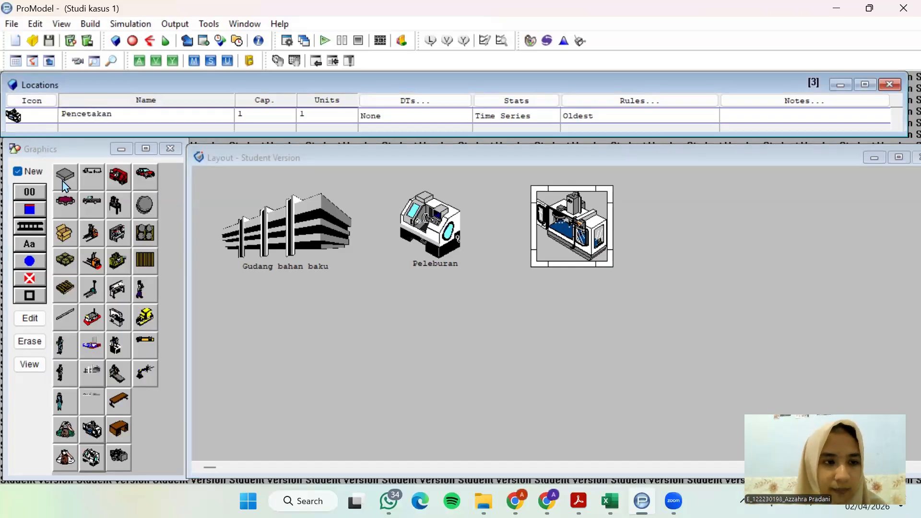
Add a name label to the existing Pencetakan location beneath the mill graphic
click(29, 172)
click(34, 246)
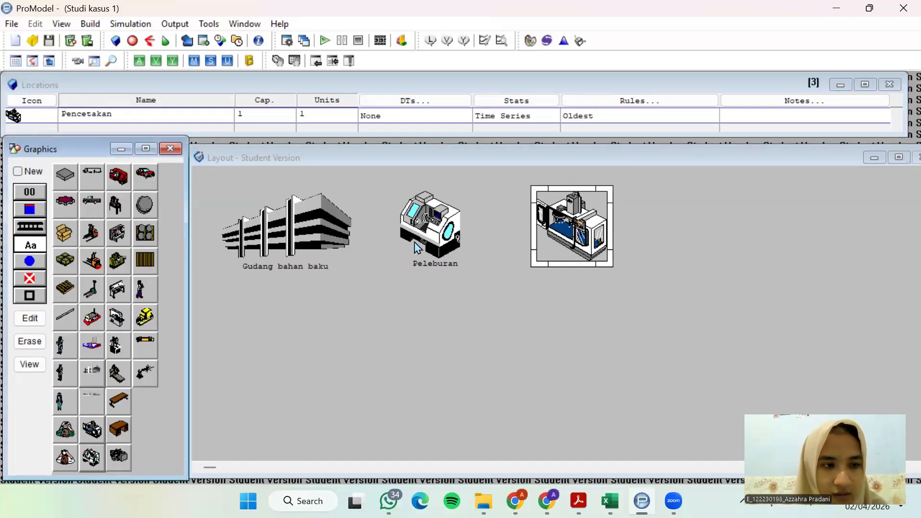
click(566, 268)
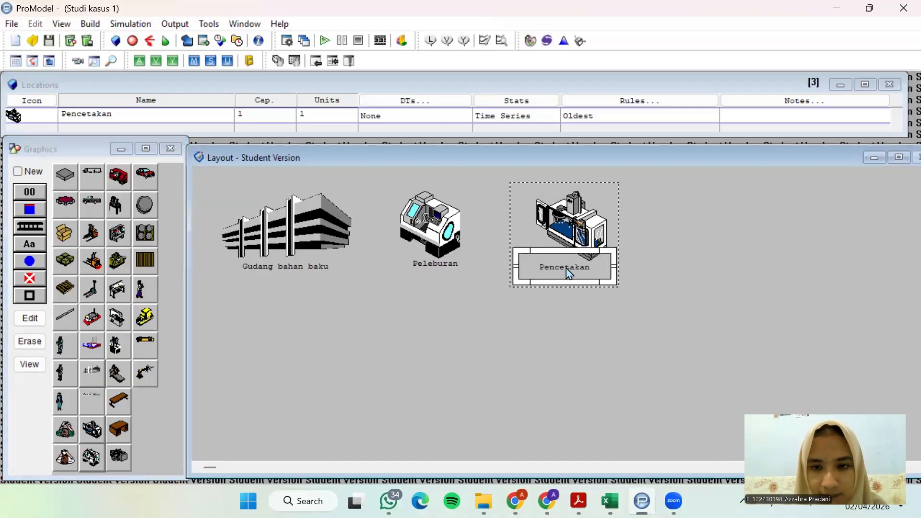
Move the Pencetakan machine closer to Peleburan and realign its name label beneath it
drag(571, 228, 526, 227)
click(565, 274)
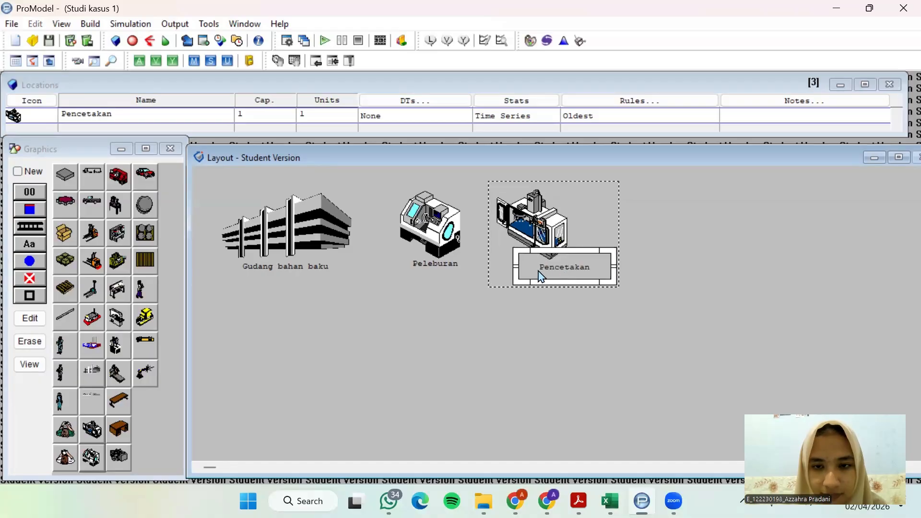
double_click(554, 269)
click(682, 279)
drag(588, 273, 553, 273)
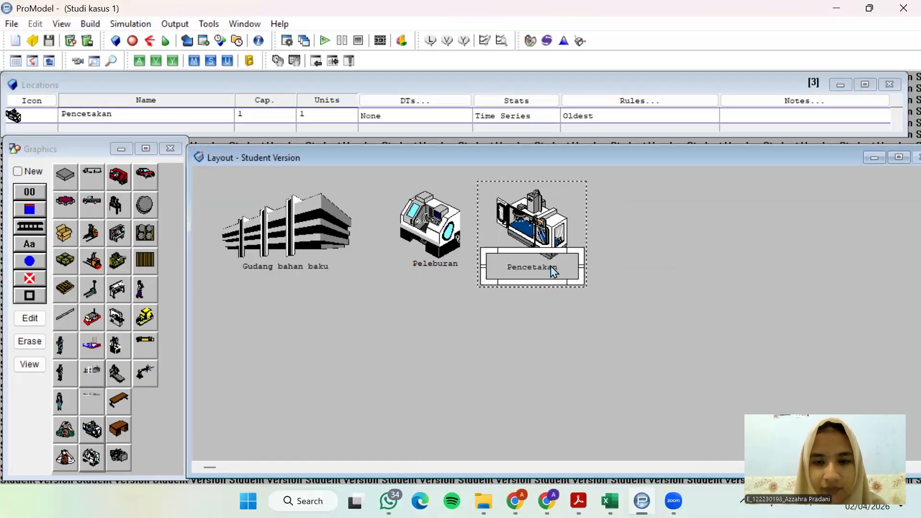
click(548, 218)
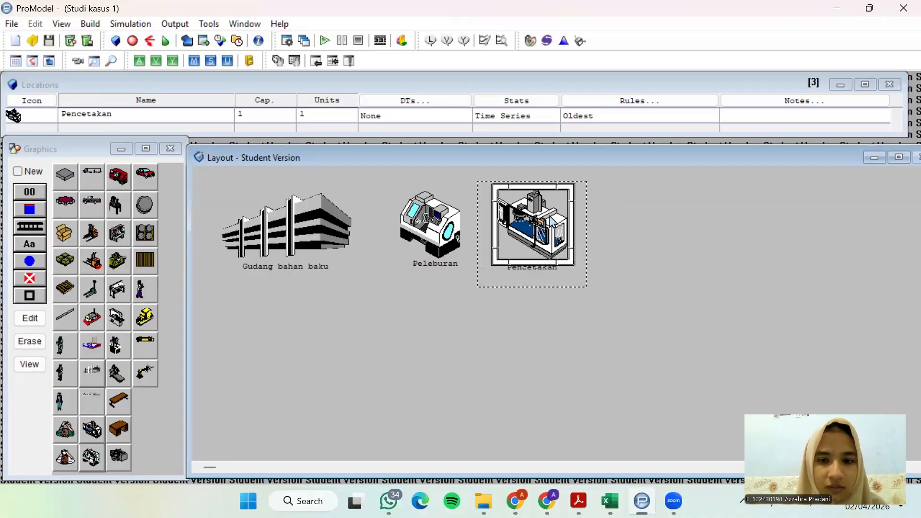
click(558, 270)
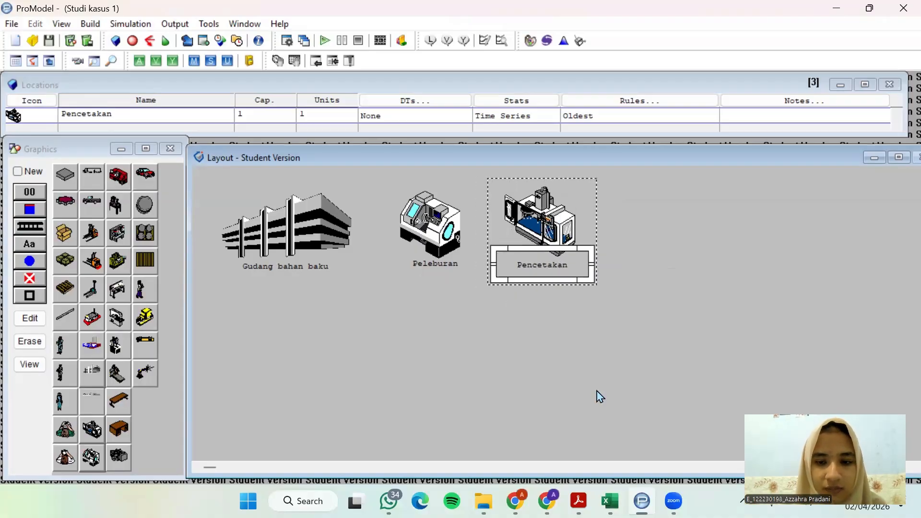
Consult the case study's process flow, then add a new, slightly enlarged location with the machining center graphic to the right of Pencetakan
click(578, 501)
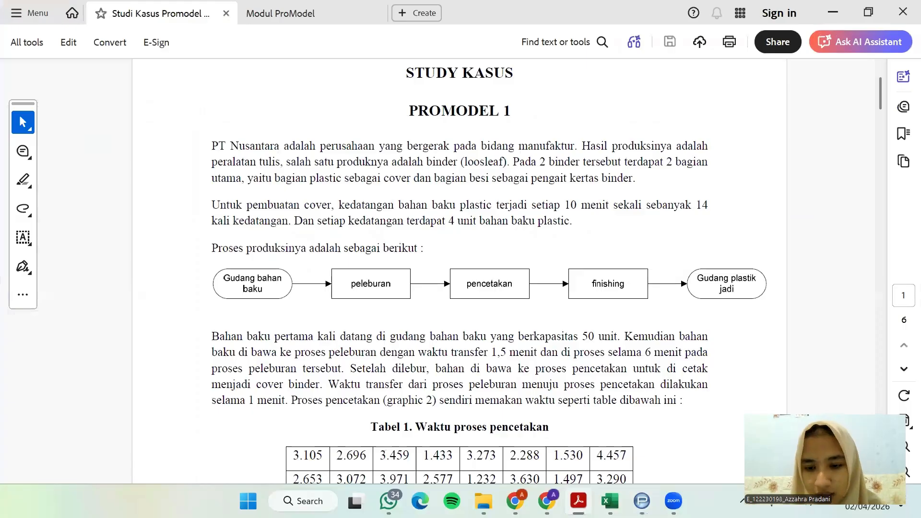
key(alt+Tab)
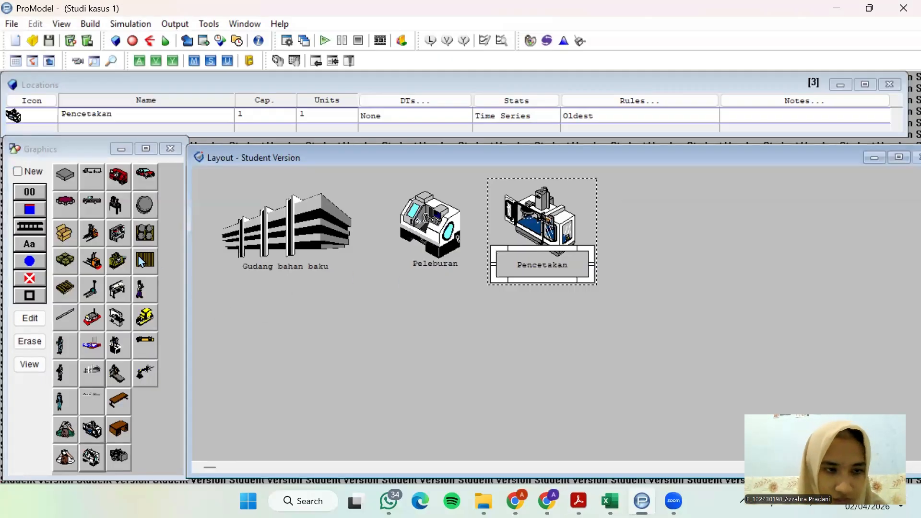
click(34, 172)
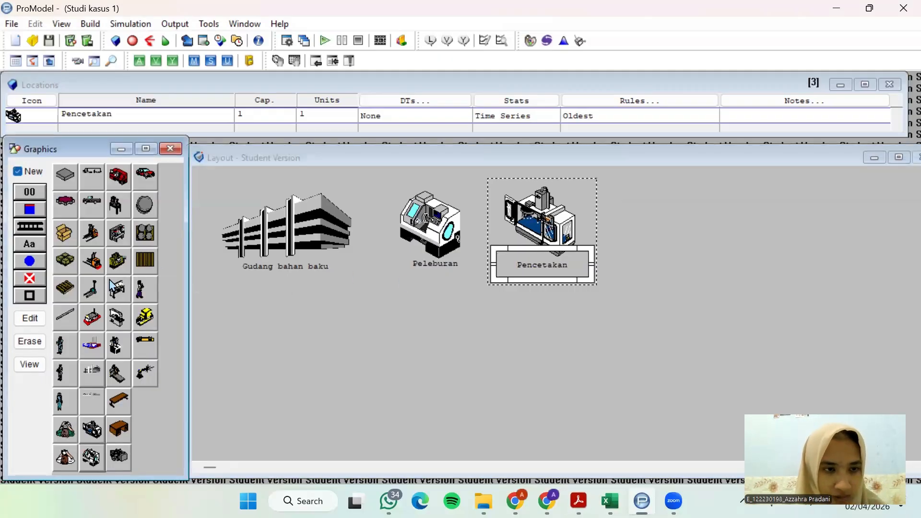
click(117, 262)
click(672, 235)
double_click(666, 233)
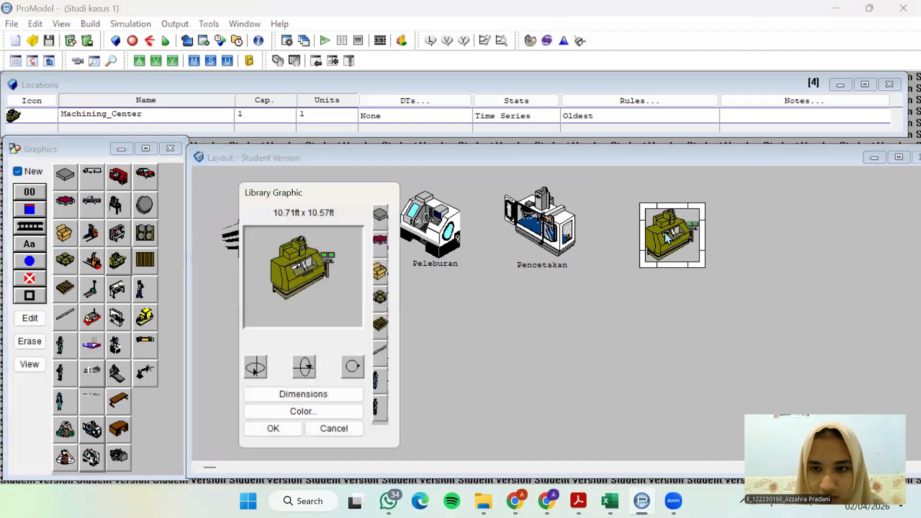
click(275, 430)
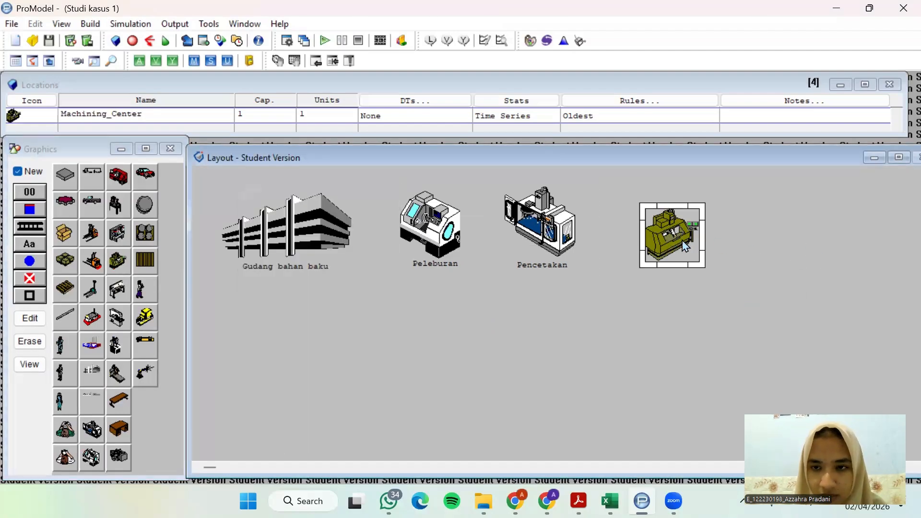
mouse_move(683, 241)
mouse_down()
mouse_move(672, 227)
mouse_move(702, 262)
mouse_move(675, 227)
mouse_move(670, 233)
mouse_up()
Rename the machining center location as Finishing and place its name label beneath the machine
click(146, 114)
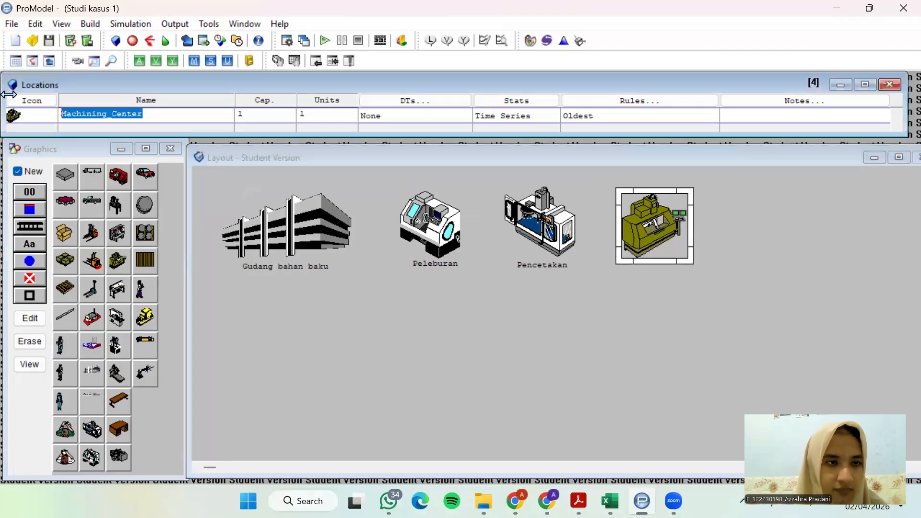
text(Finishing)
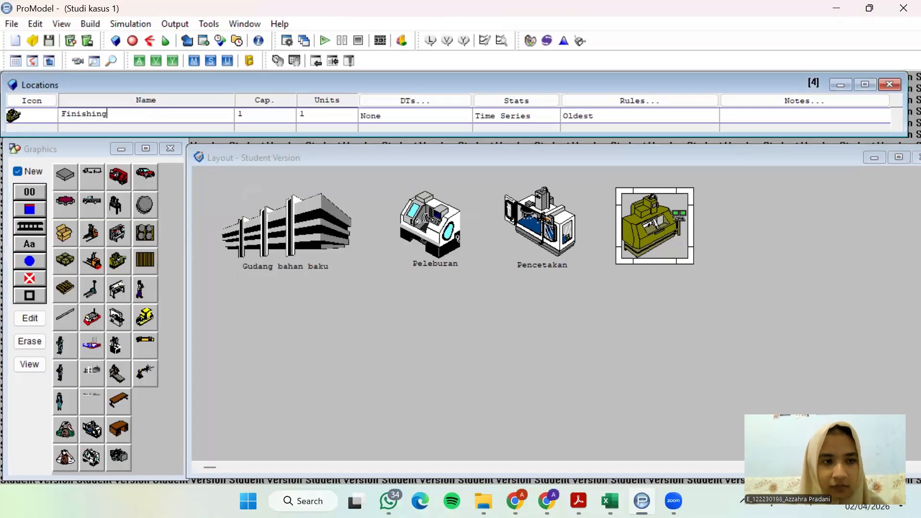
click(25, 171)
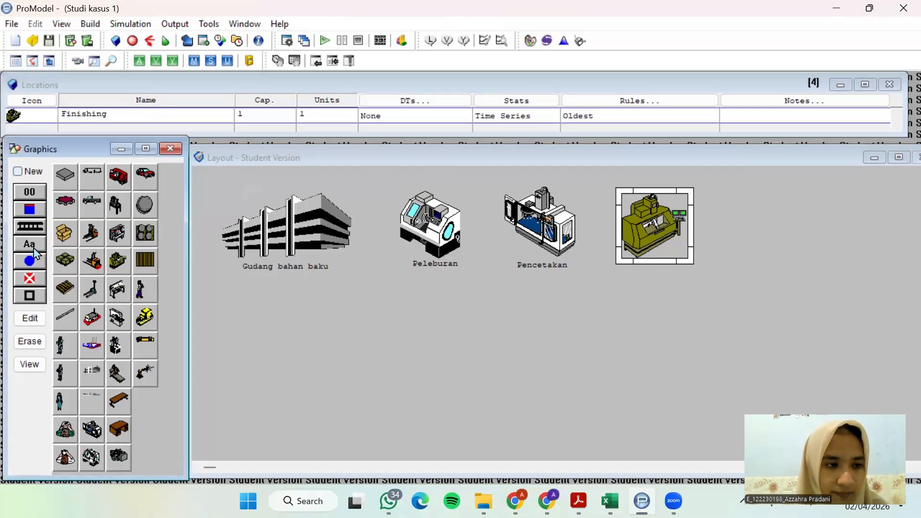
click(34, 246)
click(660, 232)
drag(658, 232, 664, 265)
click(664, 239)
click(665, 268)
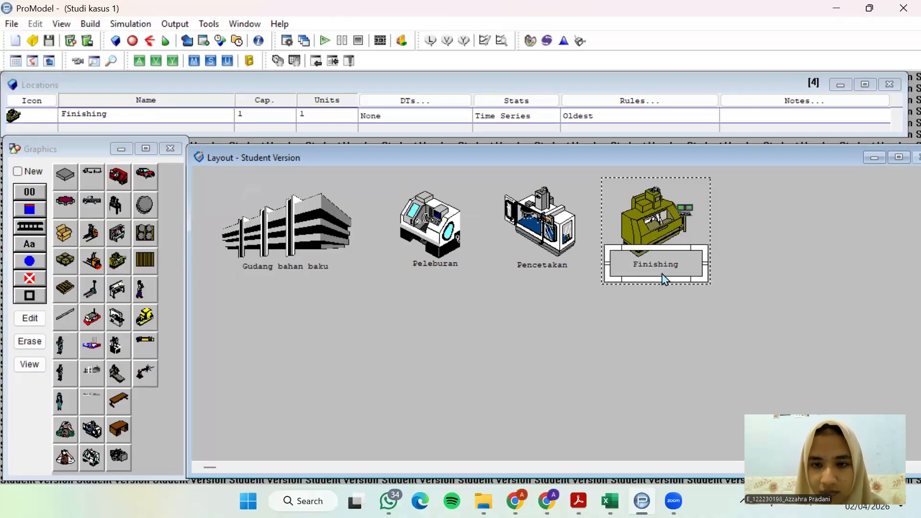
Check the final process stage in the case study PDF, then add a new building location to the right of Finishing
click(578, 501)
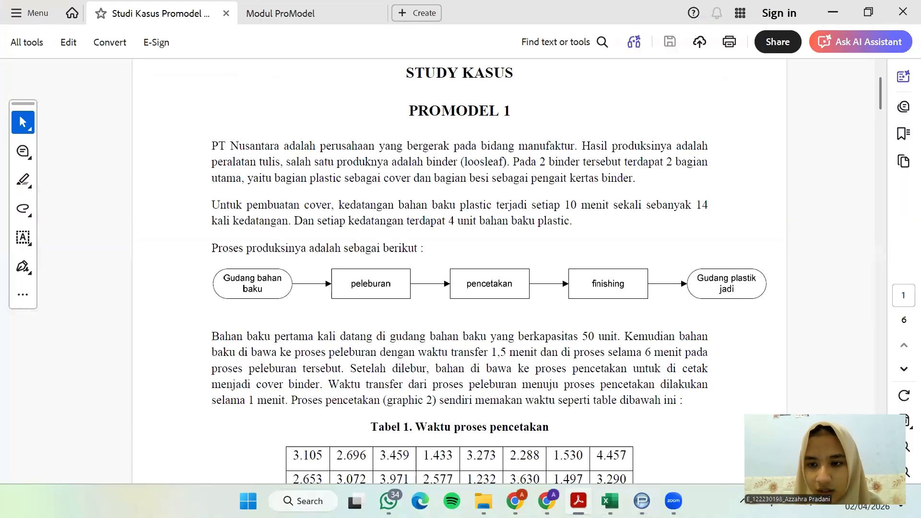
click(579, 501)
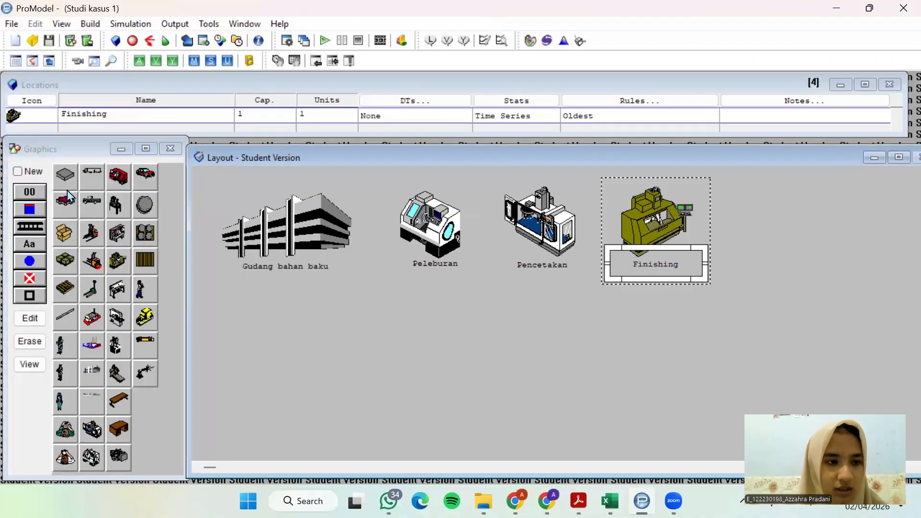
click(39, 180)
click(88, 369)
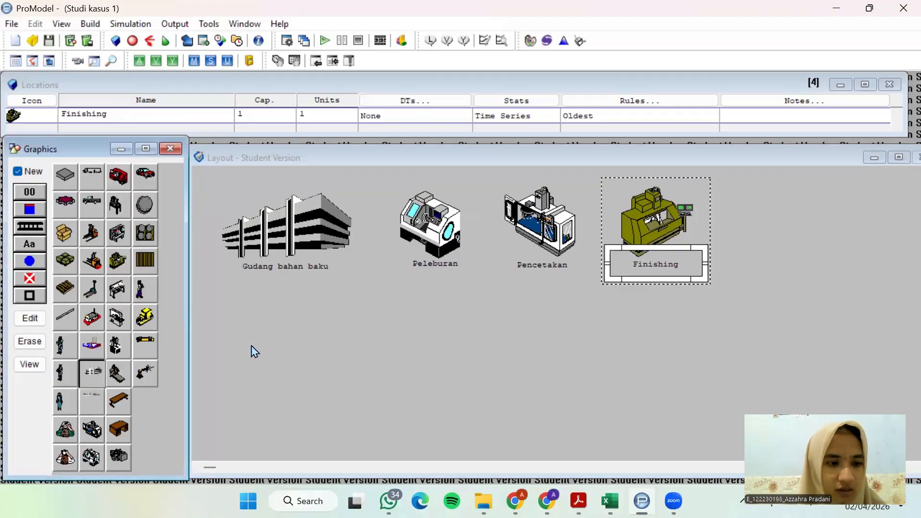
click(810, 233)
drag(812, 226, 809, 220)
Rename the new building location as Gudang_Plastik_Jadi
click(157, 112)
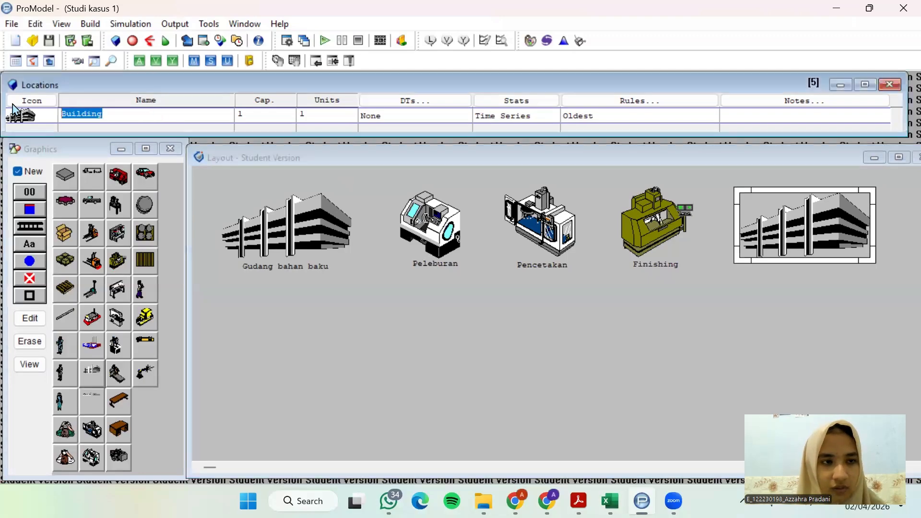
text(Gudna)
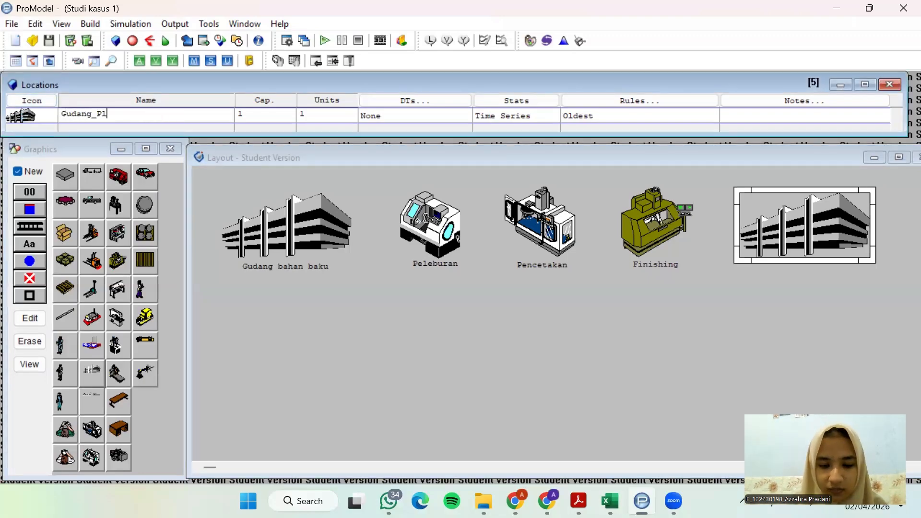
text(g_Plastik_Jadi)
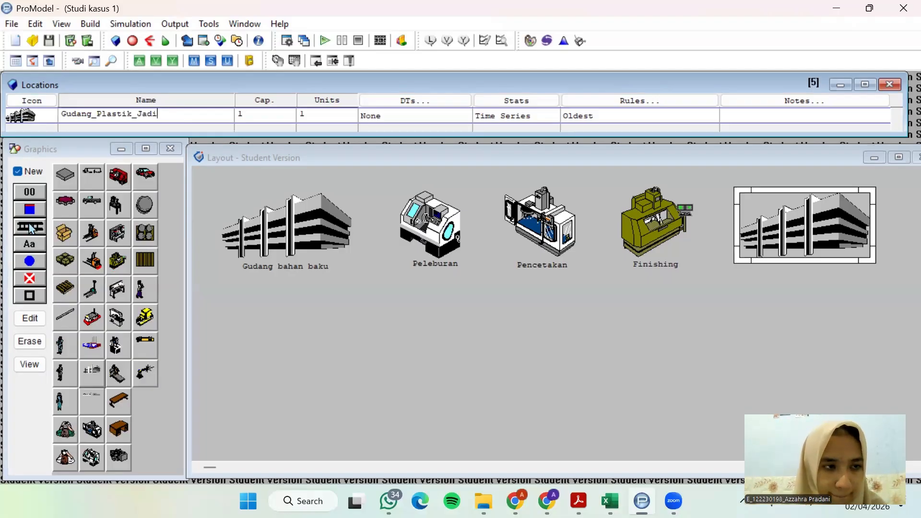
Add a name label beneath the existing Gudang_Plastik_Jadi building and fit it so the full name shows
click(33, 173)
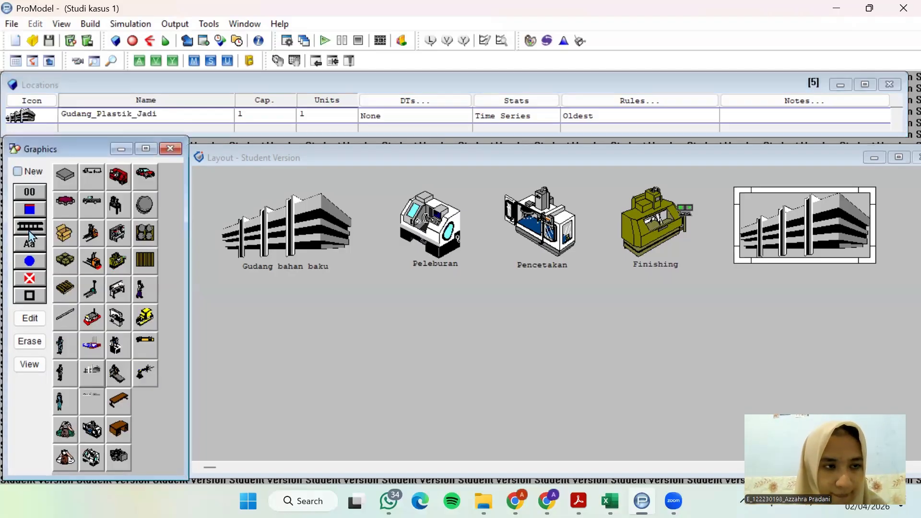
click(788, 232)
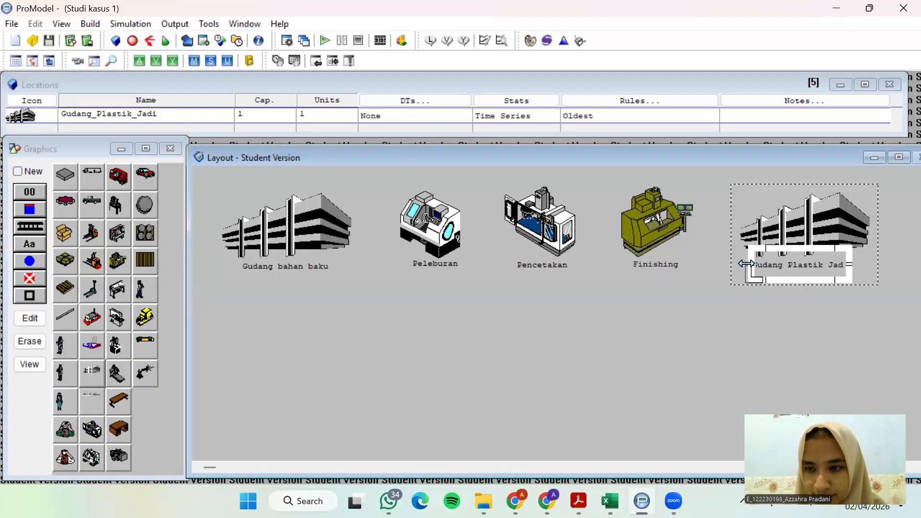
drag(746, 263, 809, 261)
Enlarge the Locations table so that all five location records are visible, starting from Gudang_bahan_baku
click(417, 130)
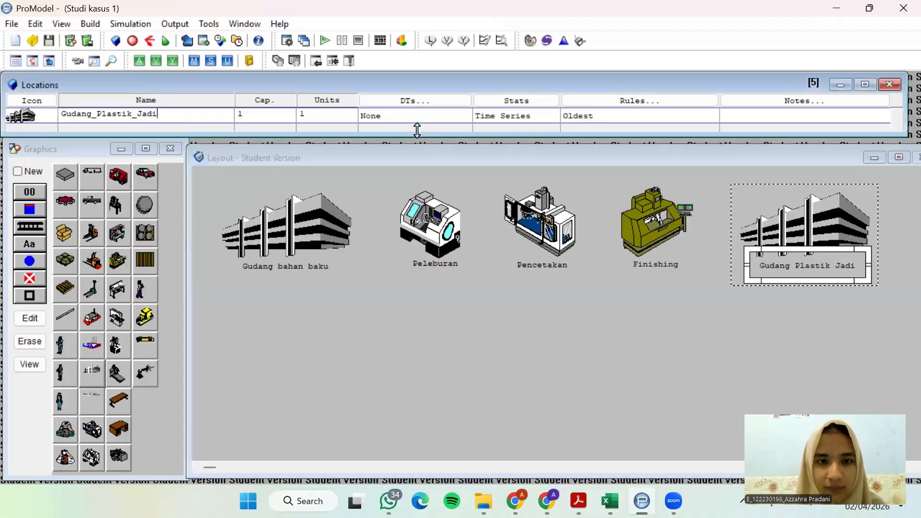
drag(350, 132, 350, 192)
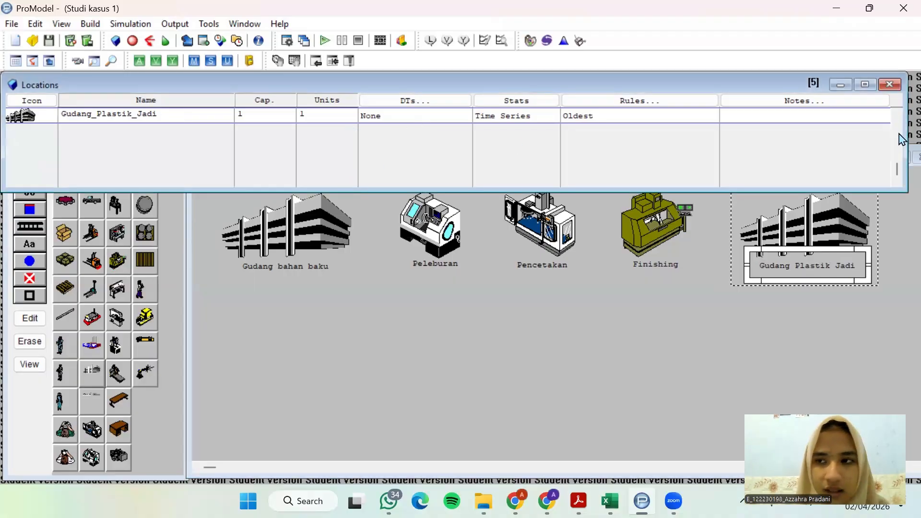
scroll(902, 138, up, 3)
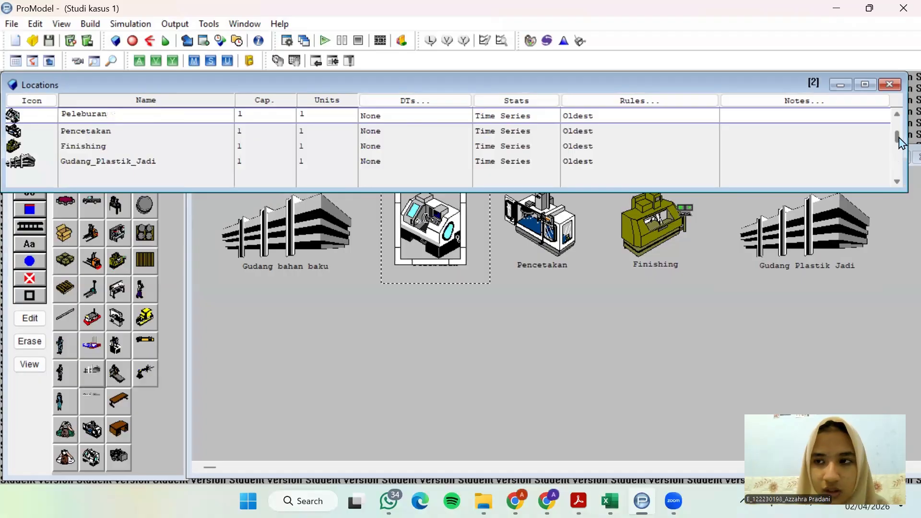
scroll(898, 124, up, 1)
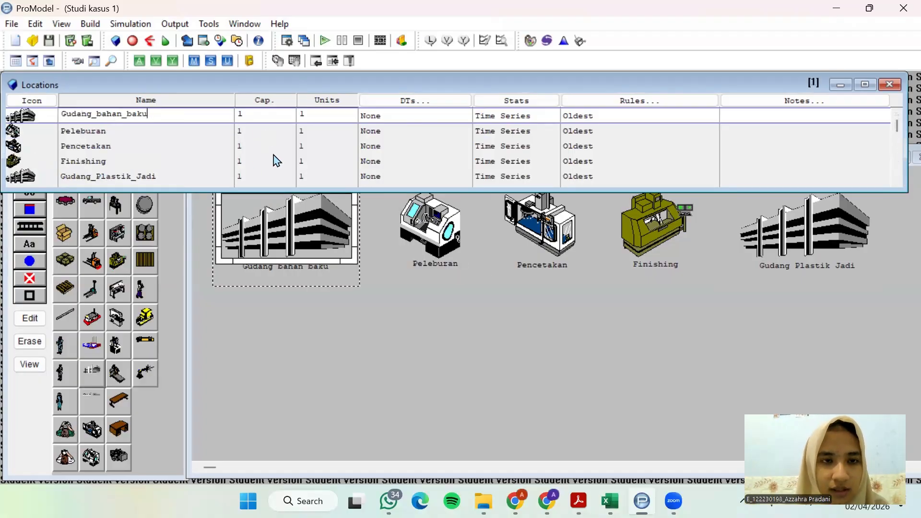
Check the raw-material warehouse capacity in the case study PDF and set the capacity of Gudang_bahan_baku to 50
click(579, 501)
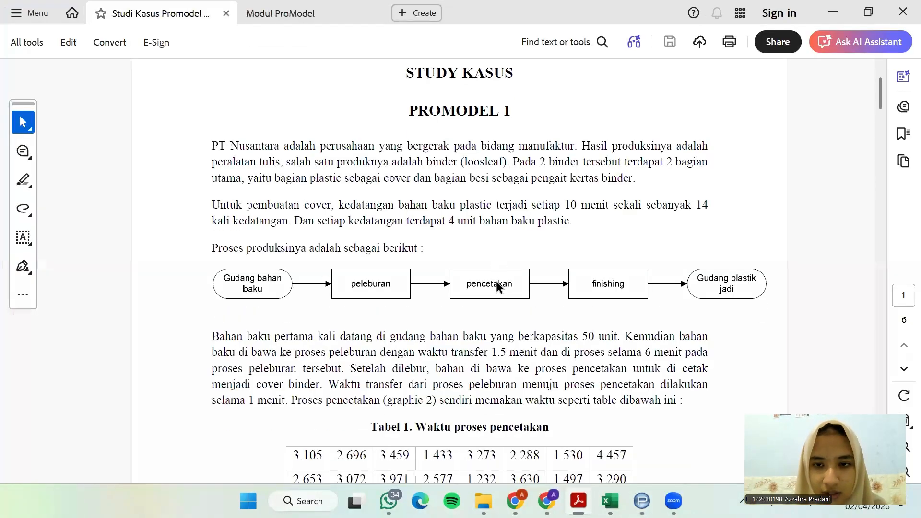
scroll(496, 281, down, 1)
mouse_move(206, 314)
mouse_down()
mouse_move(437, 316)
mouse_move(567, 330)
mouse_move(628, 314)
mouse_up()
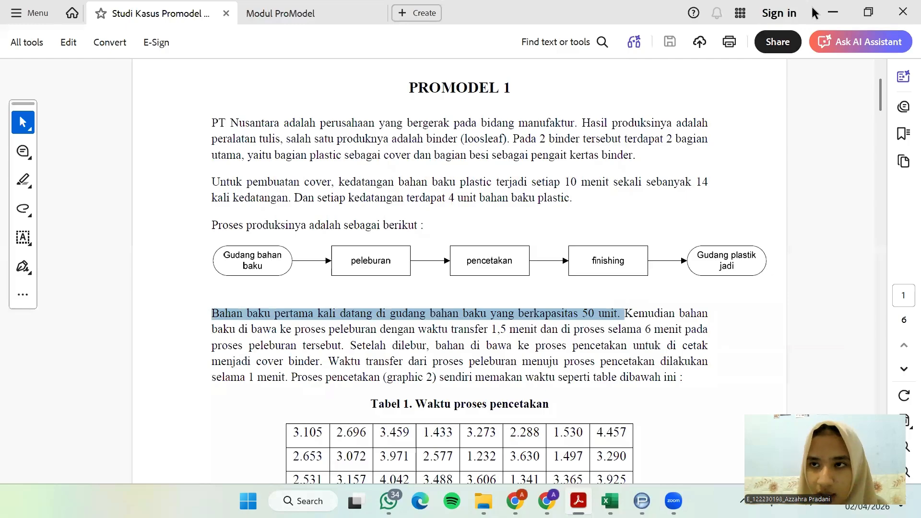
click(833, 12)
click(259, 114)
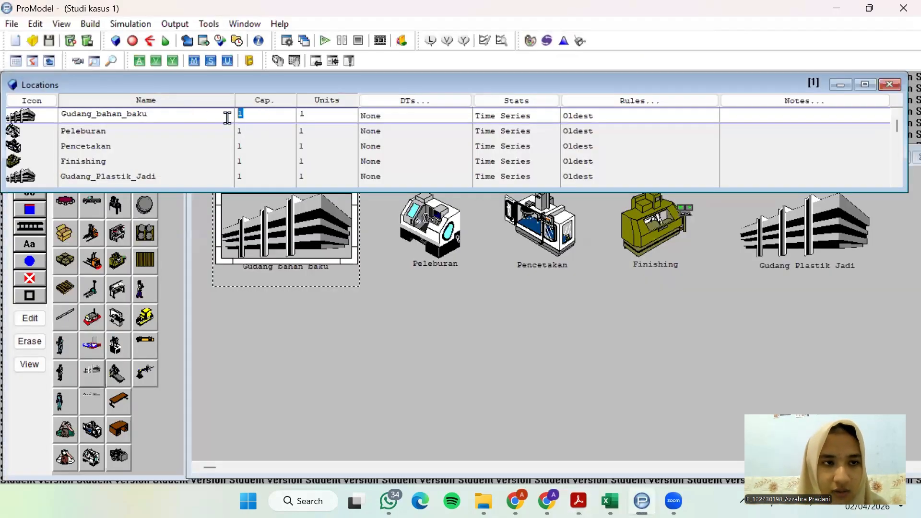
text(50)
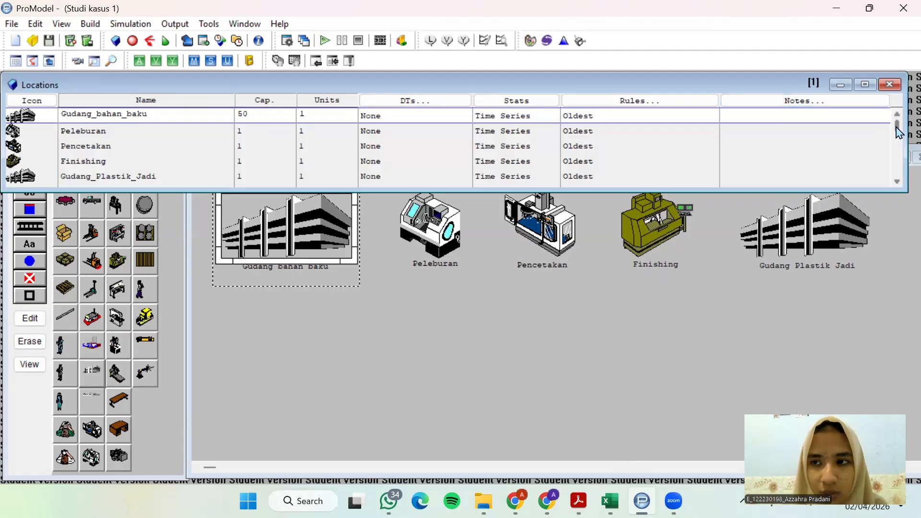
Set the capacity of Gudang_Plastik_Jadi to 50 and shrink the Locations table back to reveal the layout
drag(897, 127, 899, 177)
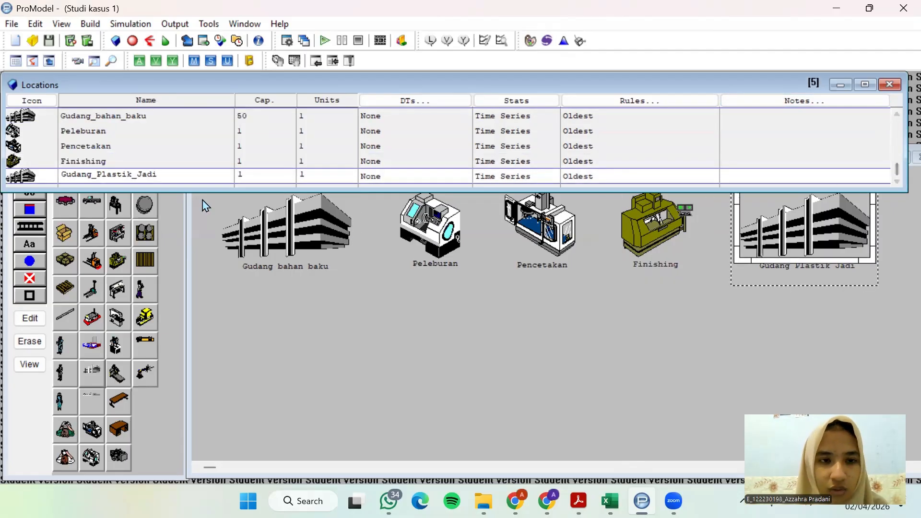
drag(254, 176, 232, 176)
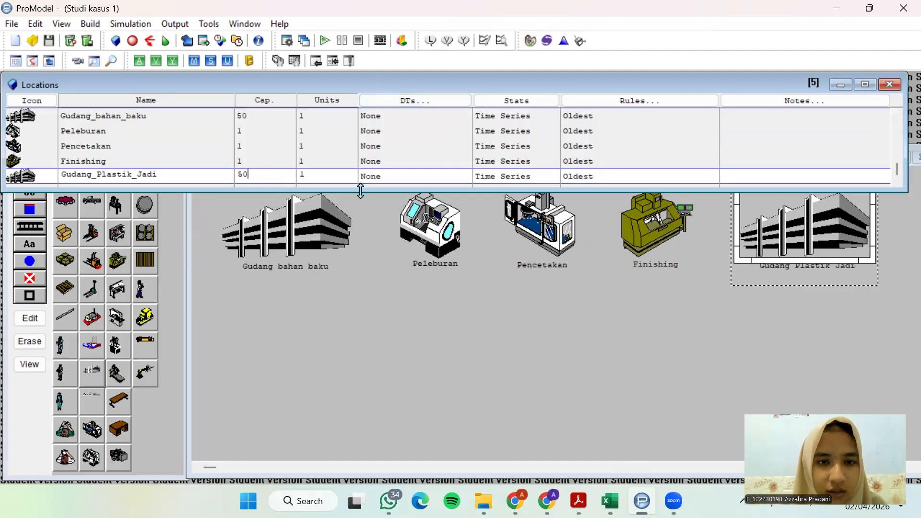
drag(360, 191, 360, 138)
click(257, 158)
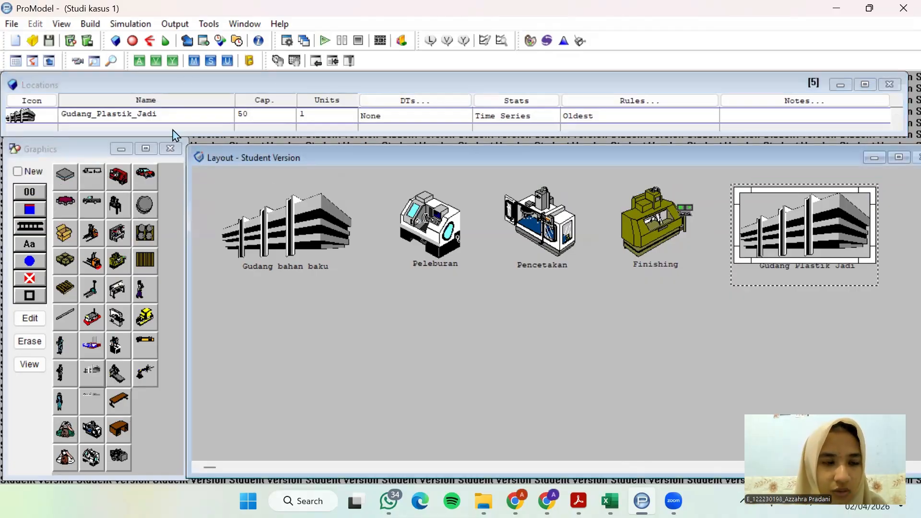
Open the Entities editor and arrange its table and graphics library so they fit around the layout
click(91, 24)
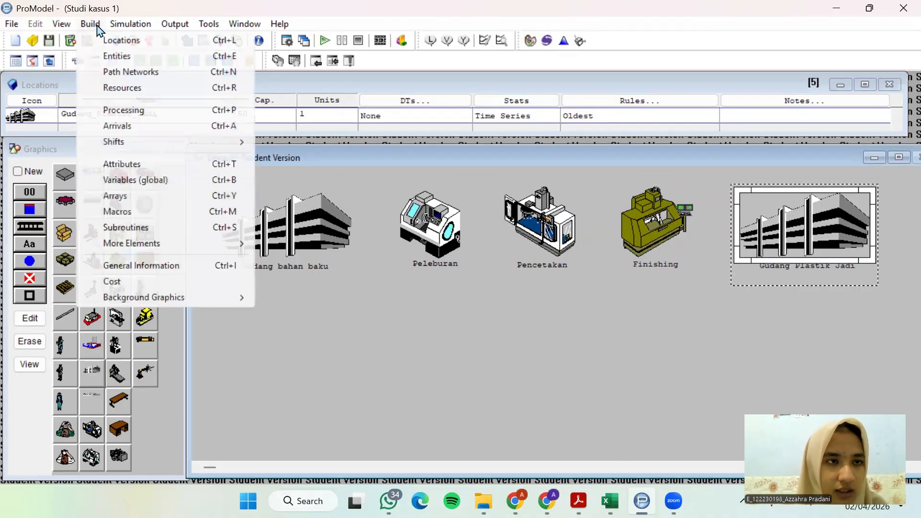
click(107, 56)
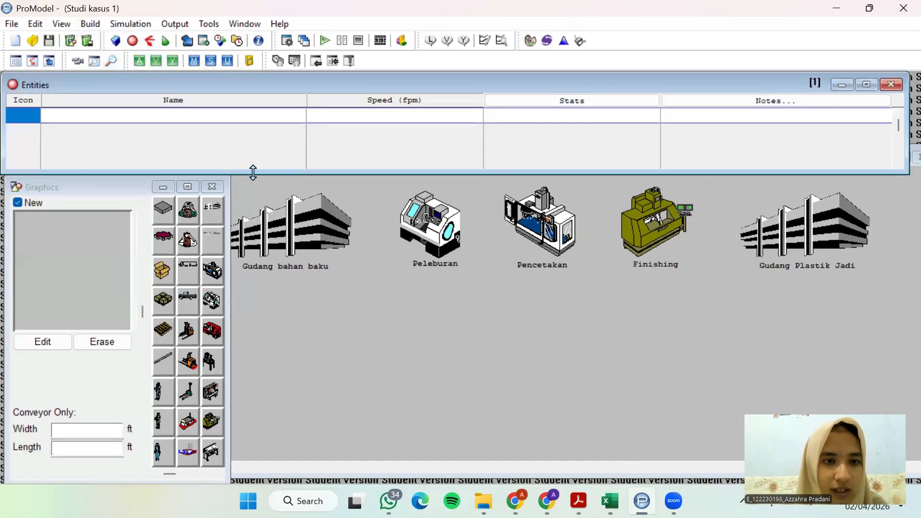
drag(253, 172, 253, 141)
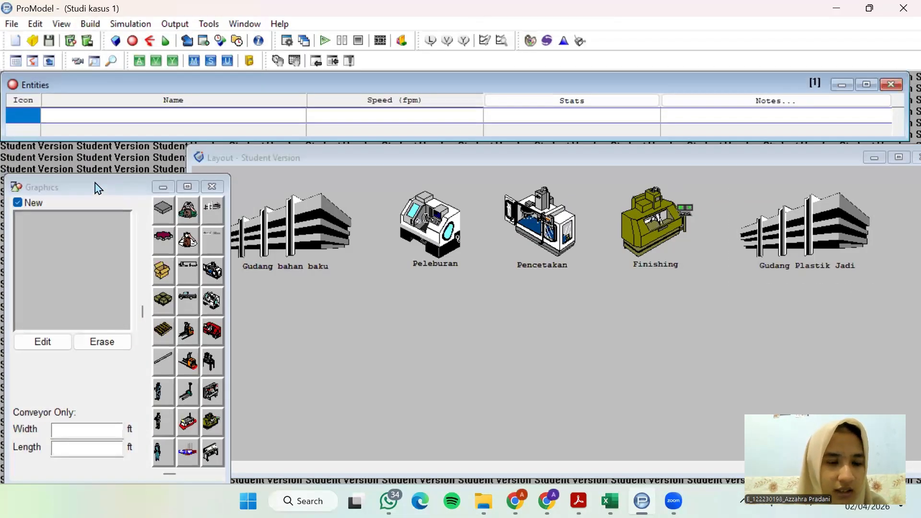
drag(96, 187, 93, 164)
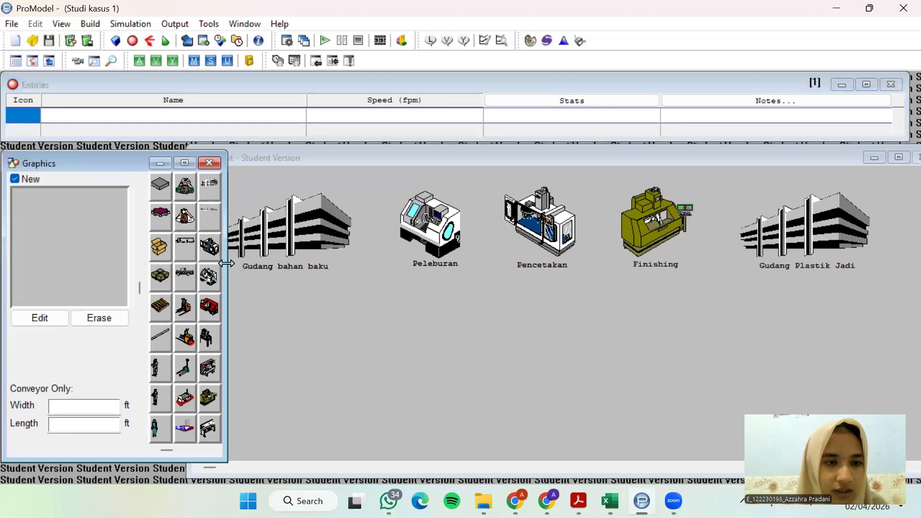
drag(227, 263, 238, 263)
Check the arriving material in the case study PDF, then add an entity with the grey block graphic and name it Plastik
click(578, 501)
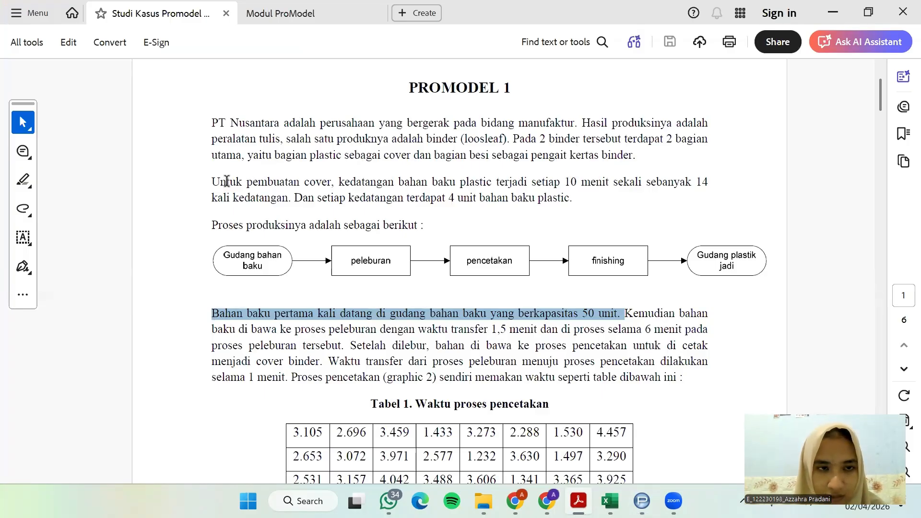
drag(340, 184, 499, 184)
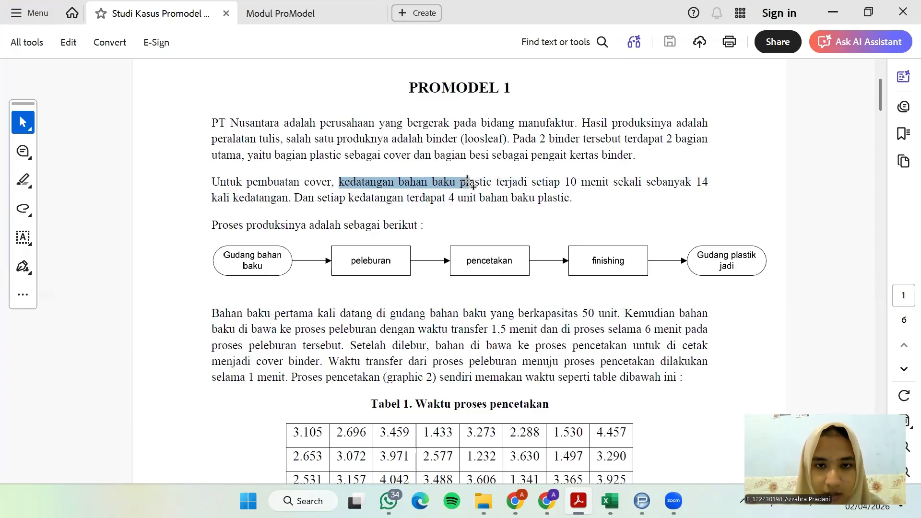
click(629, 139)
click(833, 12)
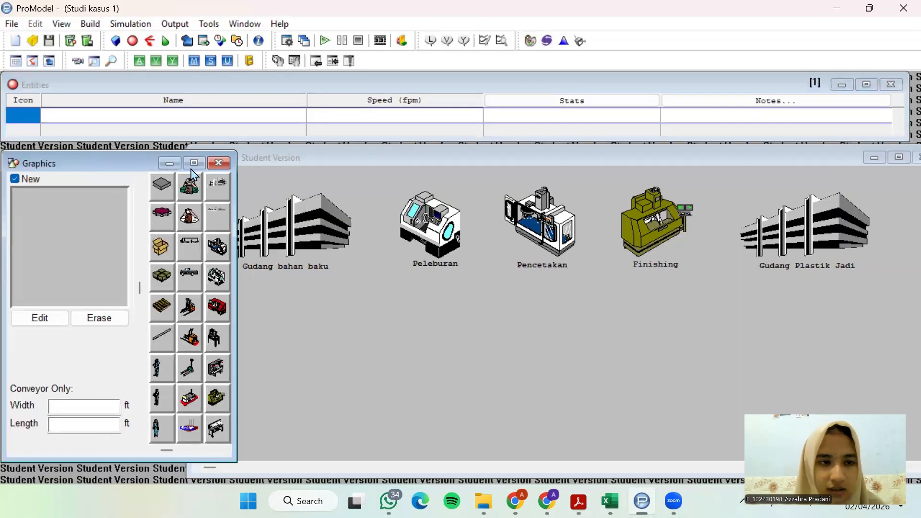
click(166, 188)
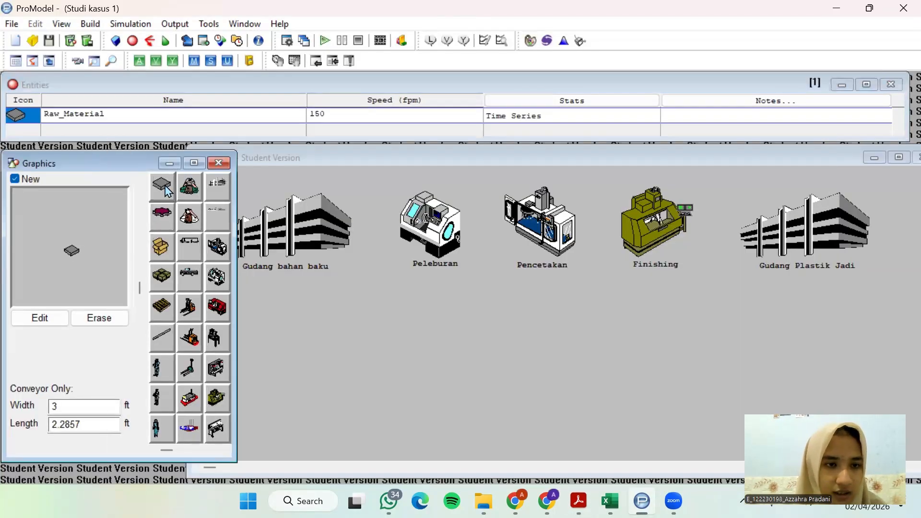
click(143, 118)
text(Plastik)
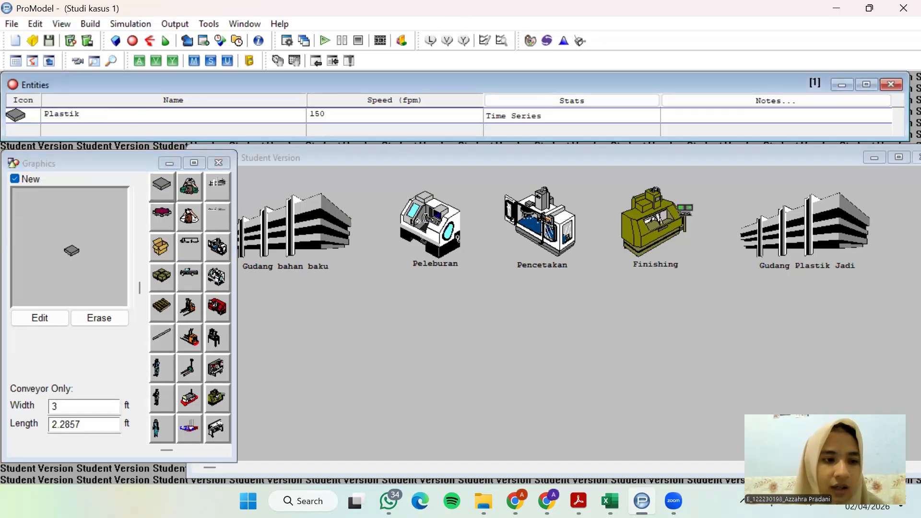
Set the horizontal dimension of the Plastik entity graphic to 15 feet
click(46, 321)
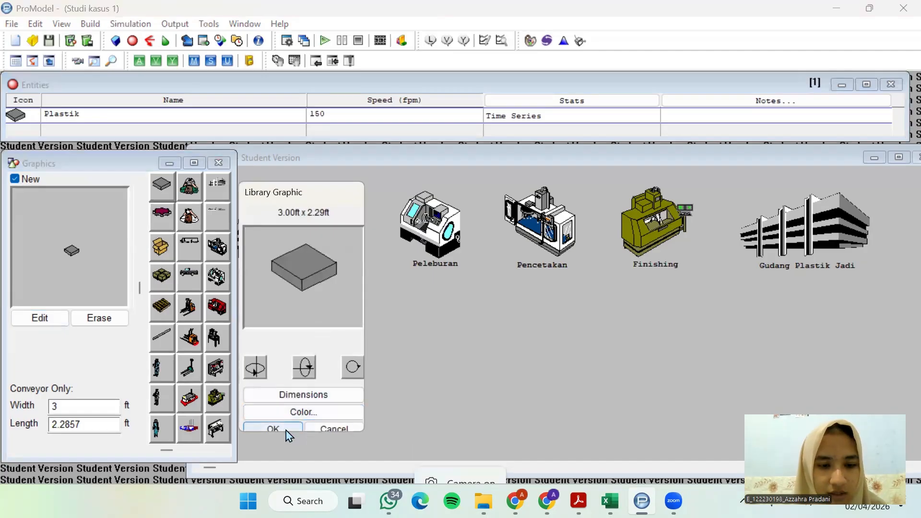
click(303, 395)
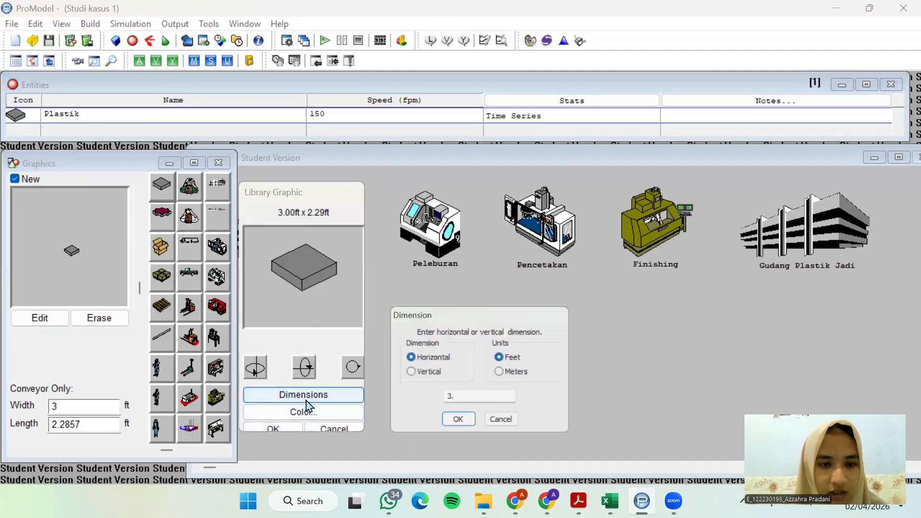
text(15)
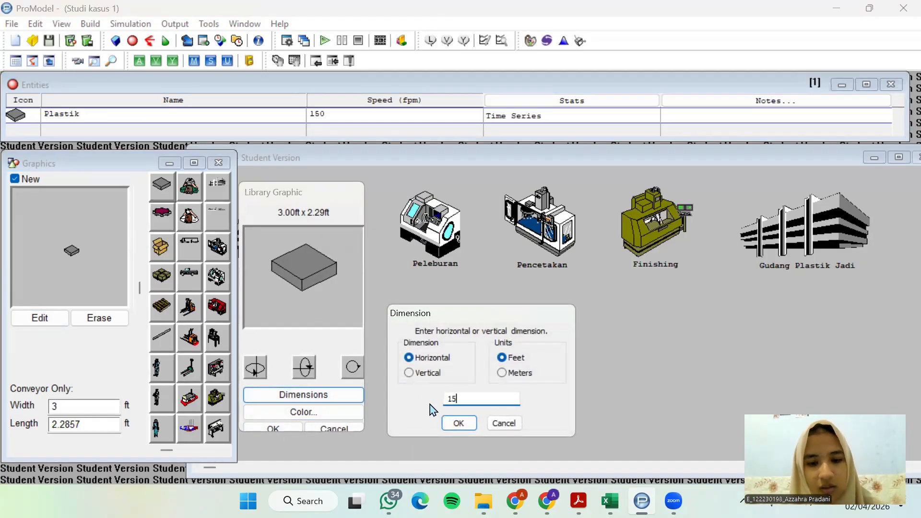
click(459, 423)
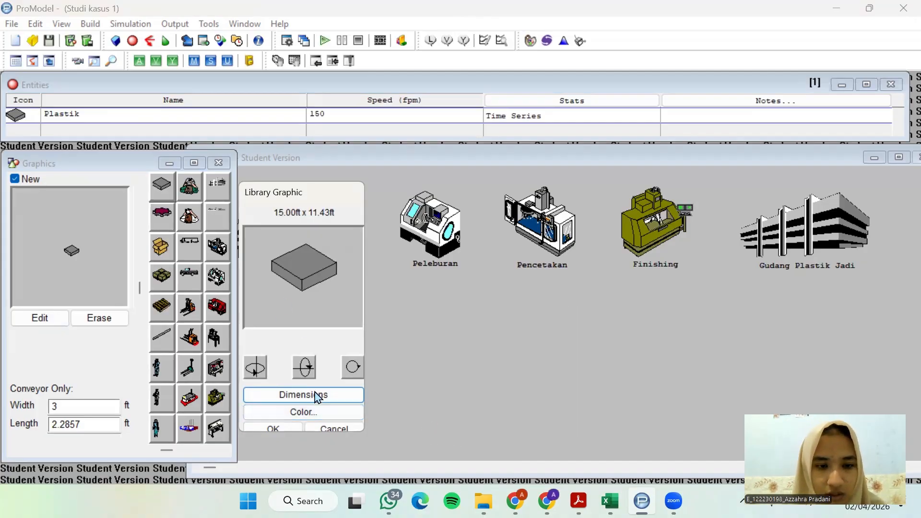
click(273, 428)
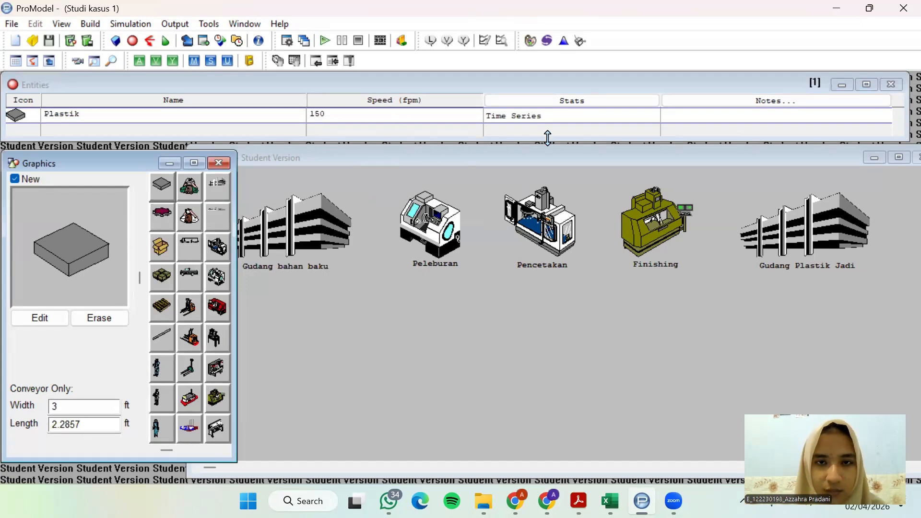
Open the Processing editor, start a process at Gudang_bahan_baku and move the layout window clear of the process and routing tables
click(85, 25)
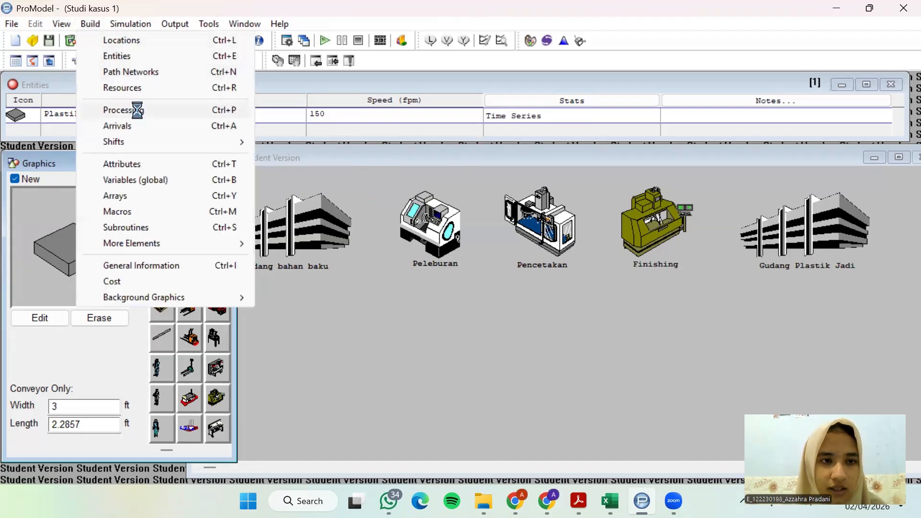
click(138, 111)
click(240, 201)
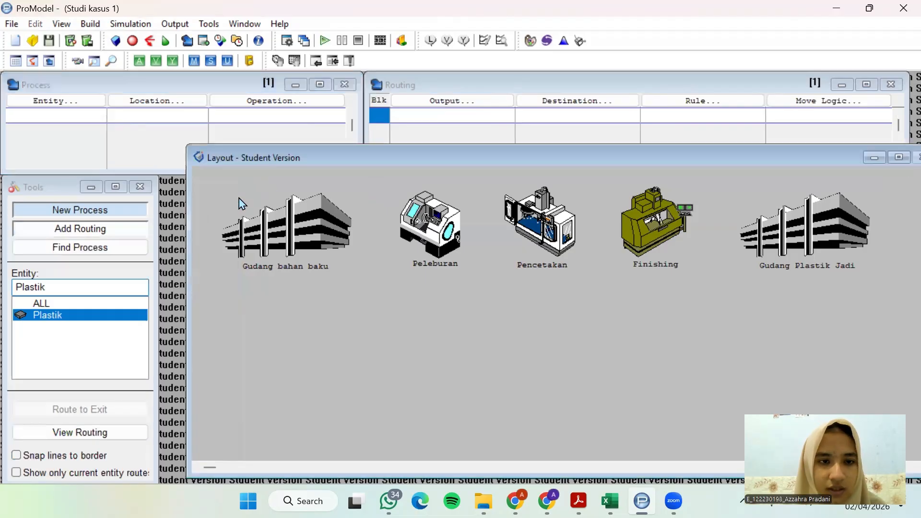
drag(288, 159, 284, 164)
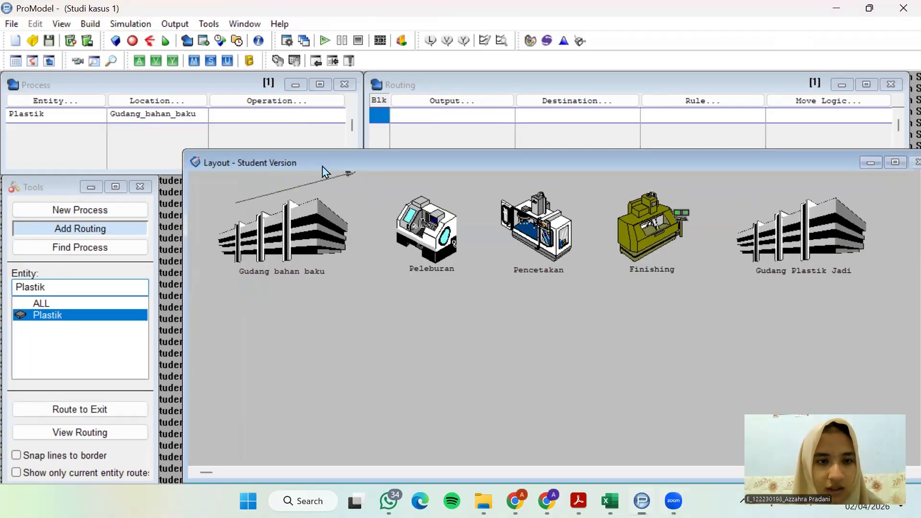
click(114, 211)
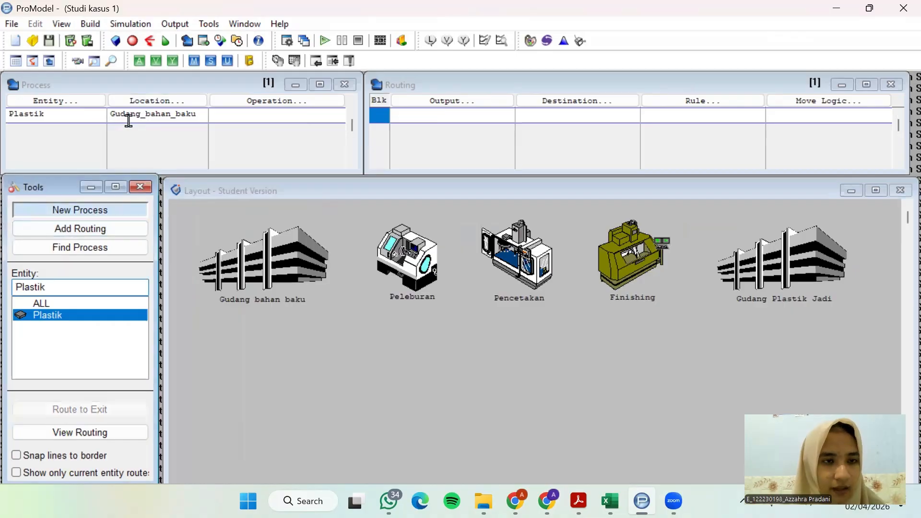
Assign the entity Plastik and the location Gudang_bahan_baku to the first process record
double_click(67, 115)
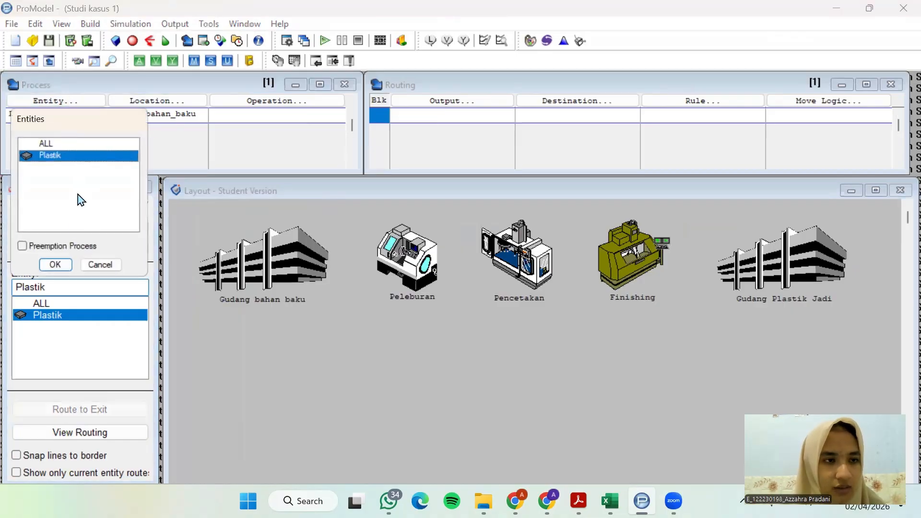
click(55, 265)
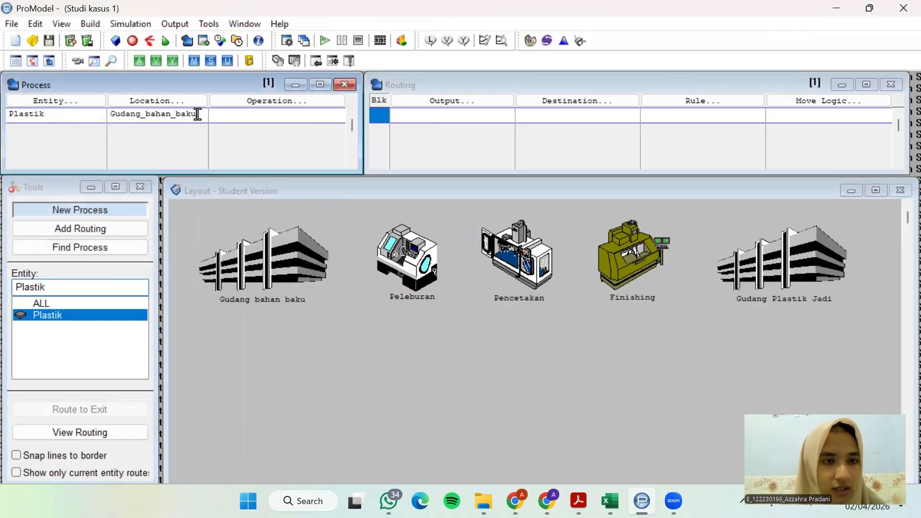
click(169, 100)
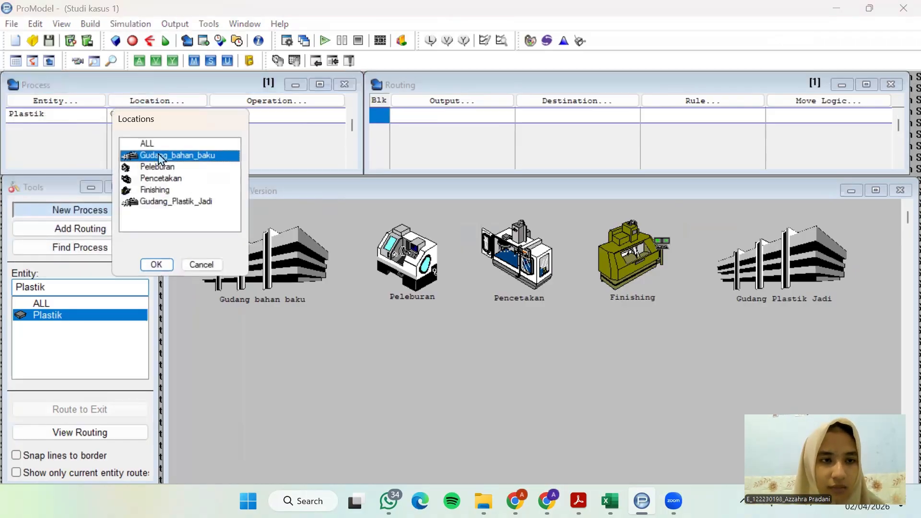
click(156, 265)
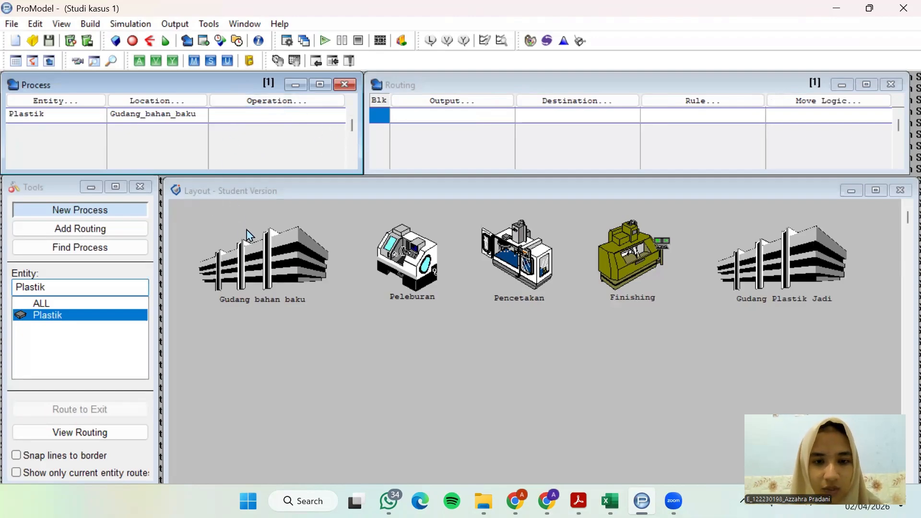
Route the Gudang_bahan_baku process with output Plastik to the destination Peleburan
click(454, 106)
click(434, 263)
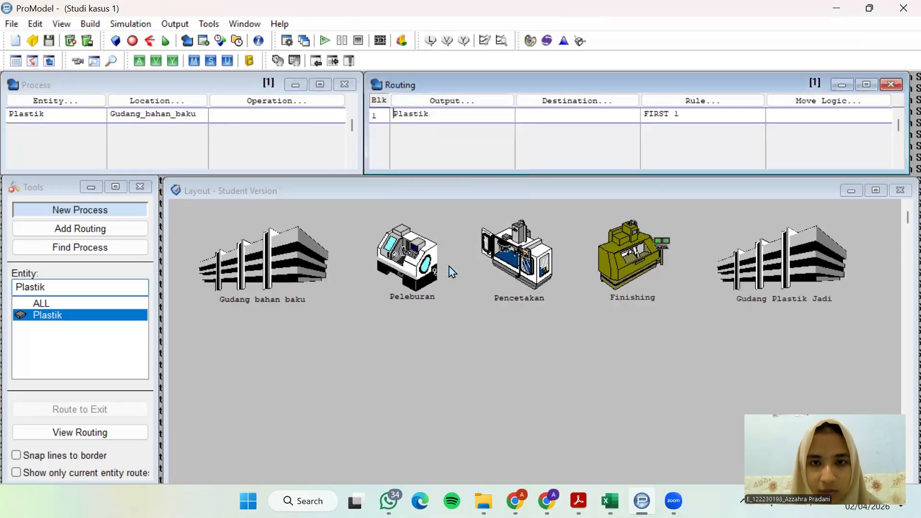
click(585, 101)
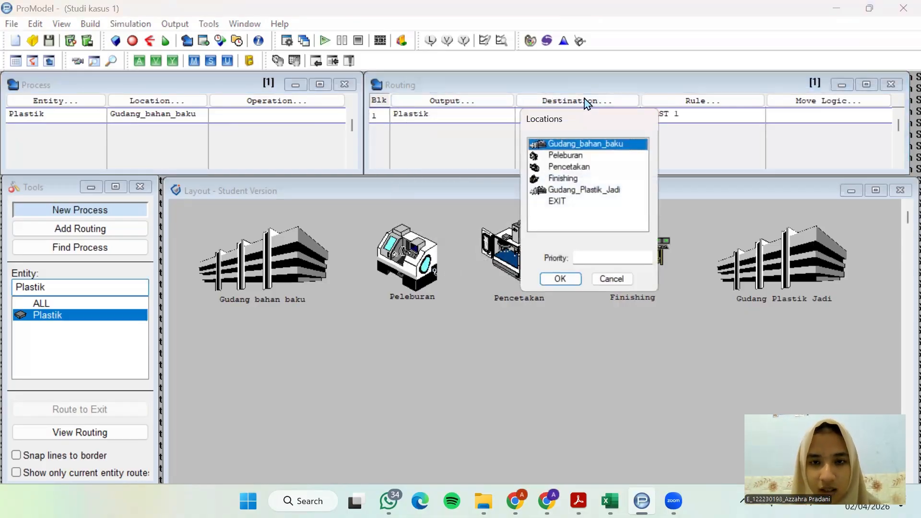
click(570, 154)
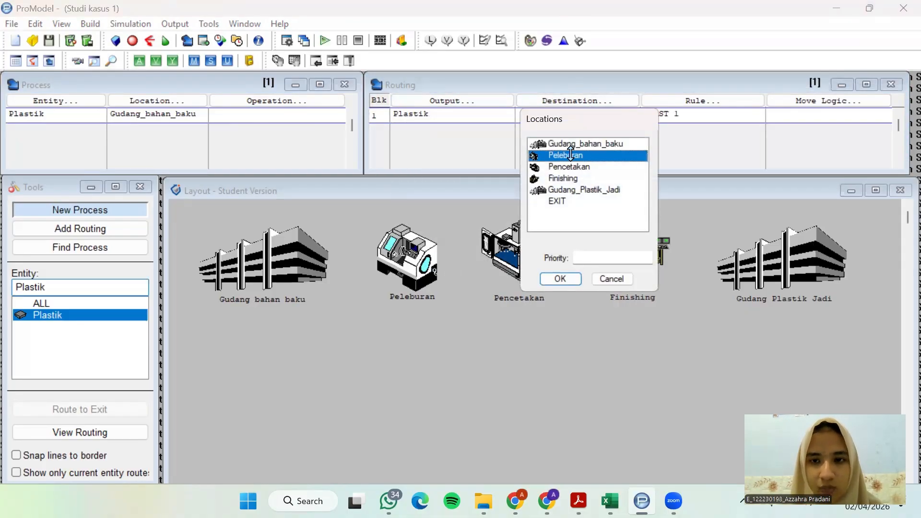
click(568, 281)
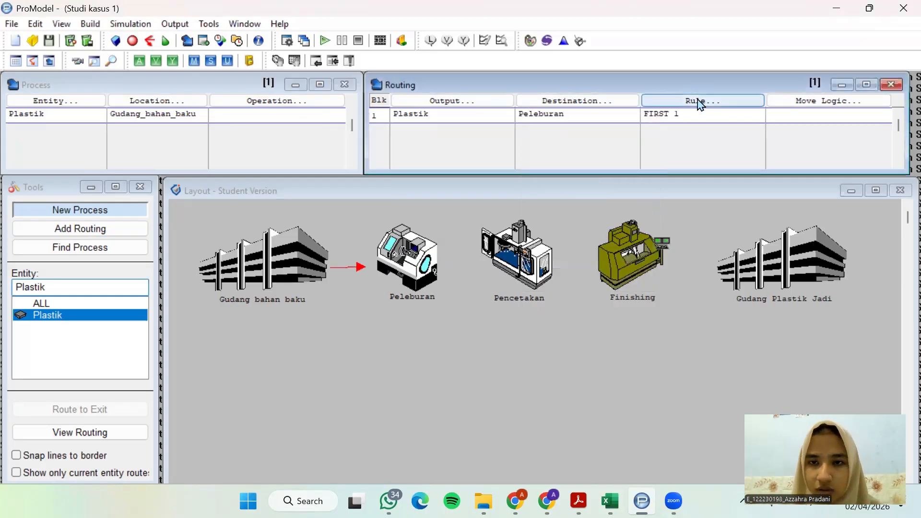
Look up the transfer time to Peleburan in the case study PDF, then set that routing's move logic to MOVE FOR 1.5 MIN
click(799, 102)
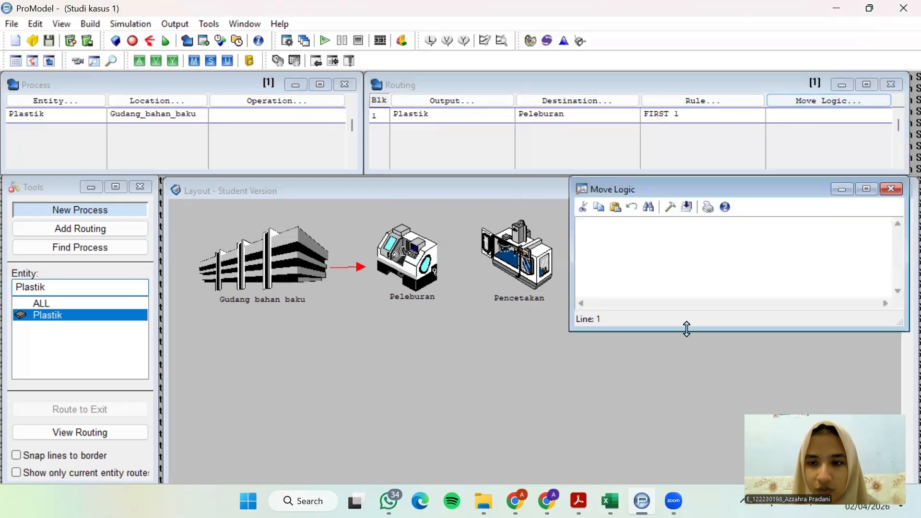
click(578, 501)
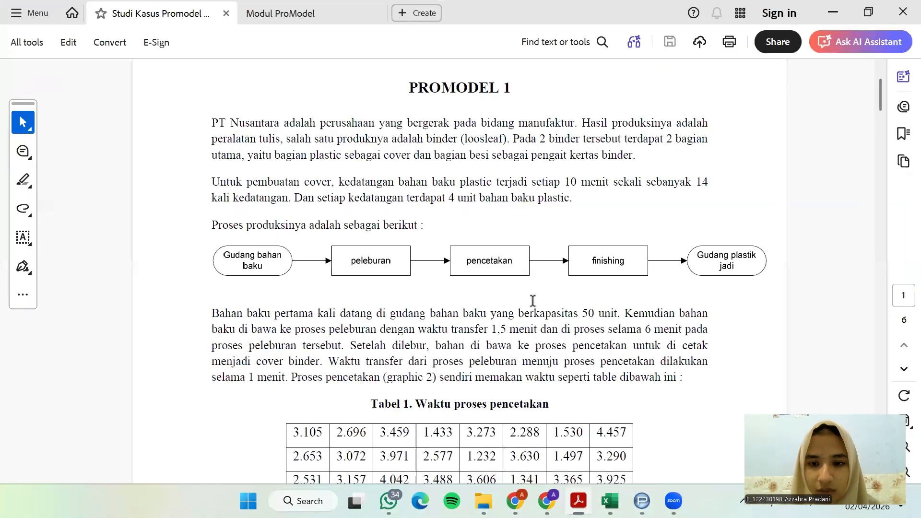
scroll(536, 298, down, 2)
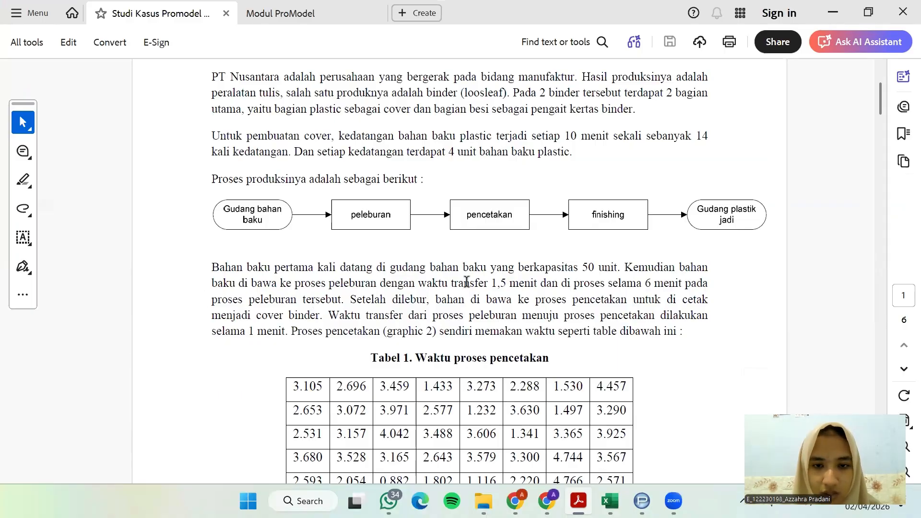
drag(491, 284, 537, 284)
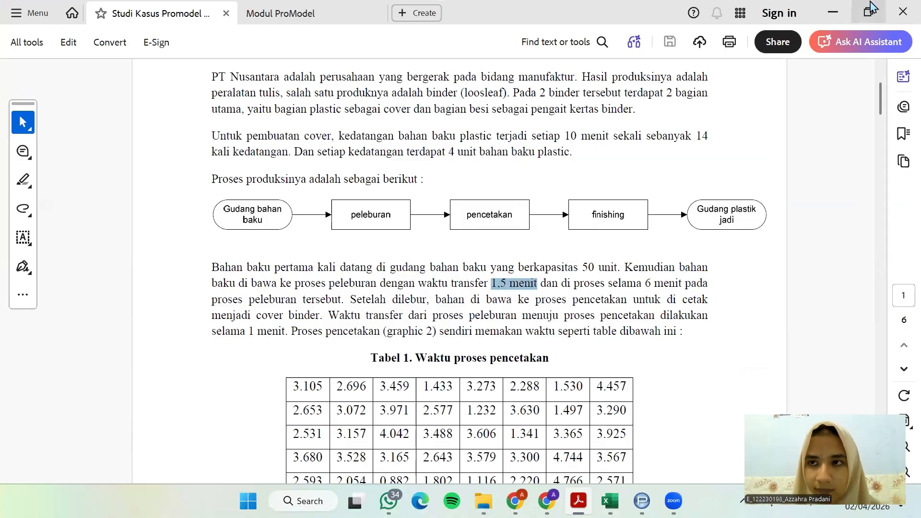
key(alt+Tab)
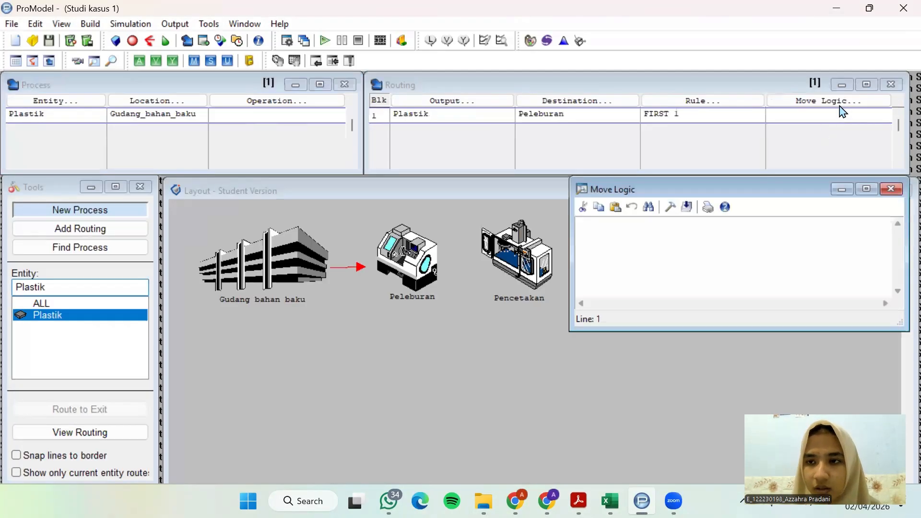
click(671, 207)
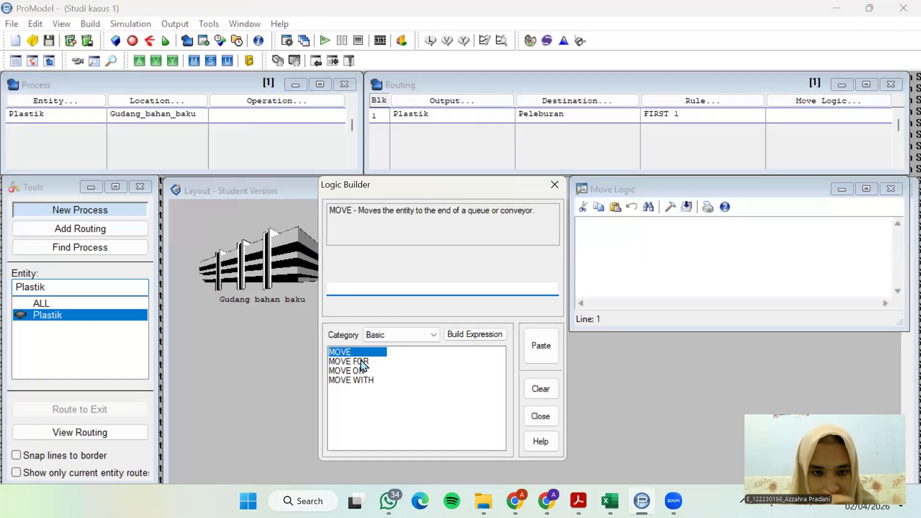
click(366, 361)
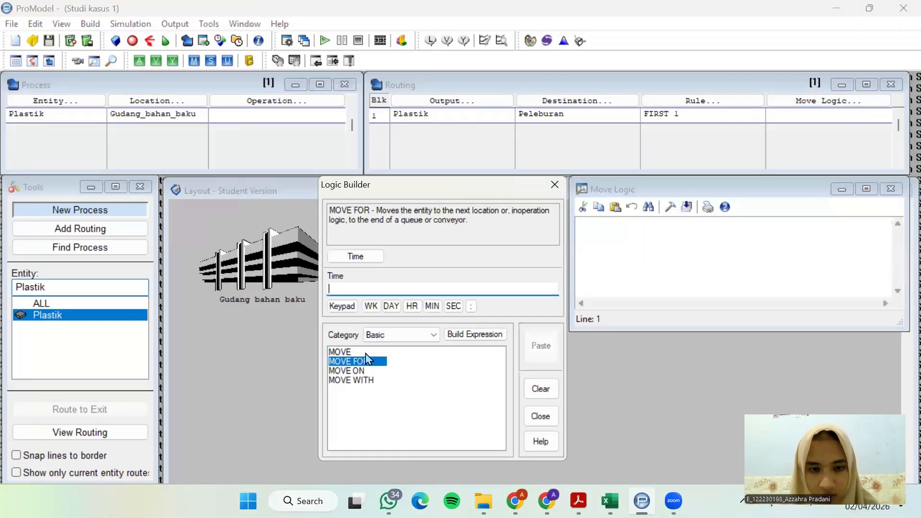
click(379, 287)
click(444, 406)
click(464, 426)
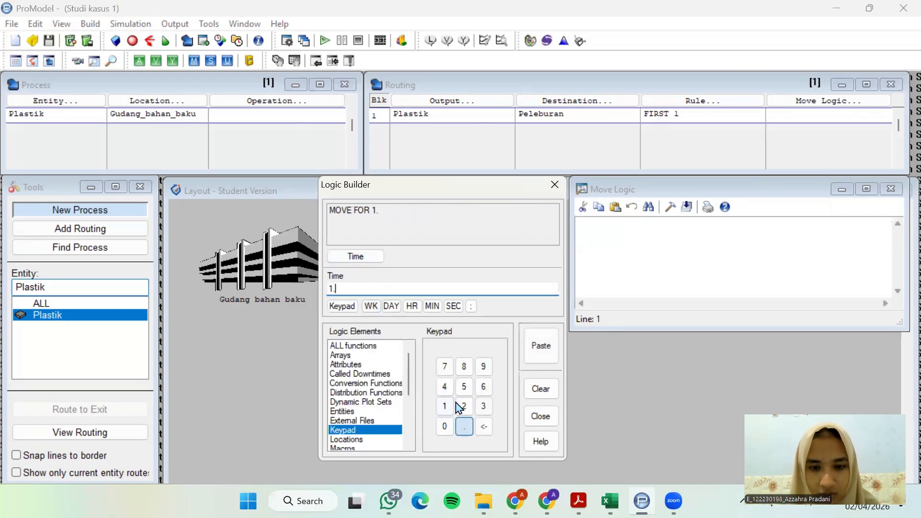
click(464, 387)
click(433, 307)
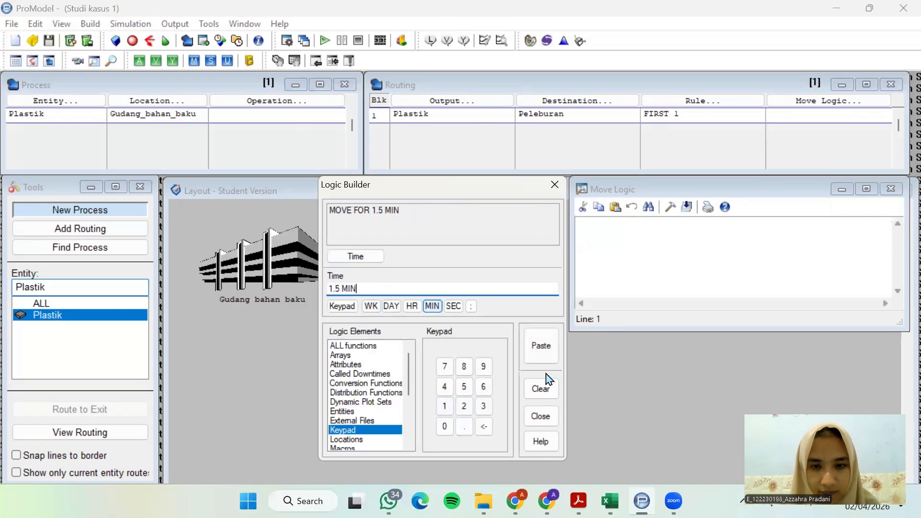
click(547, 354)
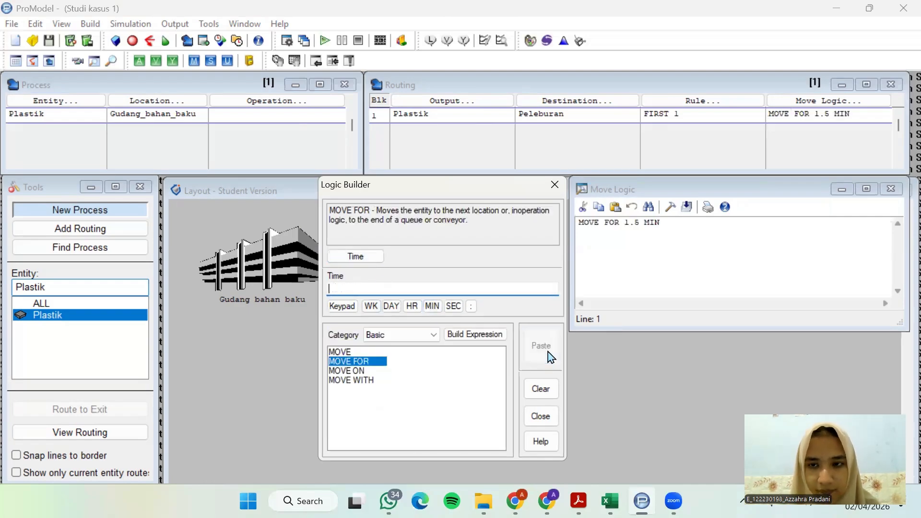
click(555, 185)
click(895, 190)
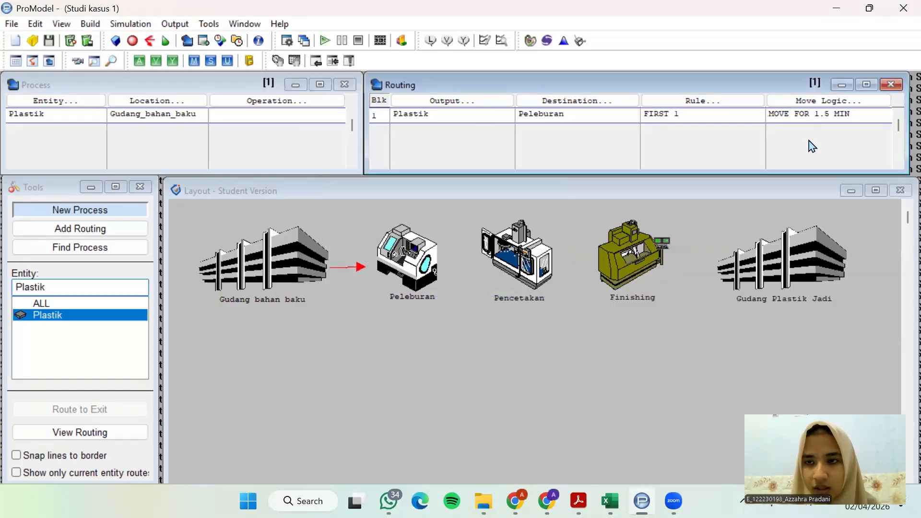
Add a second process record with the entity Plastik at the location Peleburan
click(78, 116)
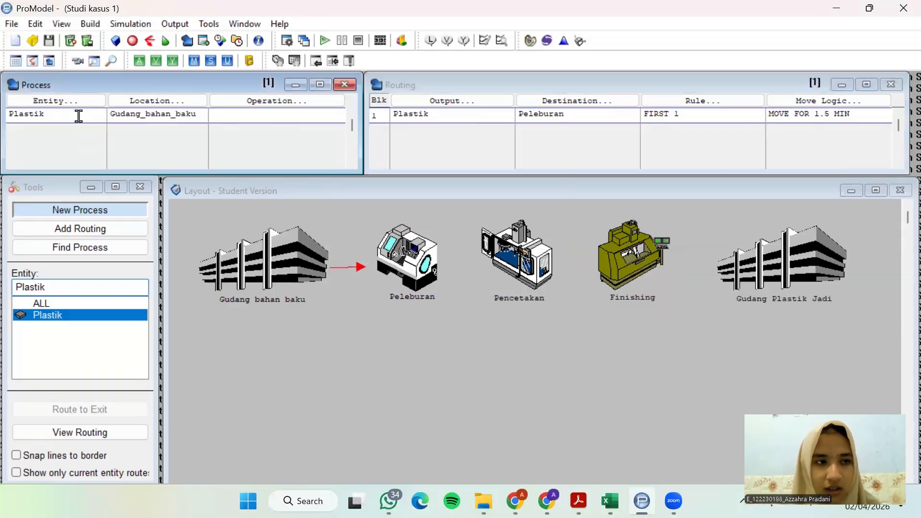
click(82, 128)
click(78, 101)
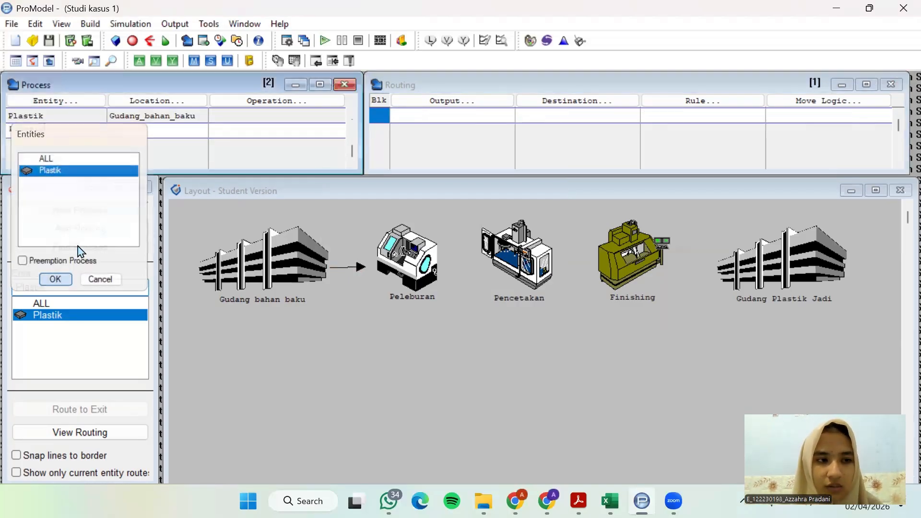
click(62, 280)
click(172, 102)
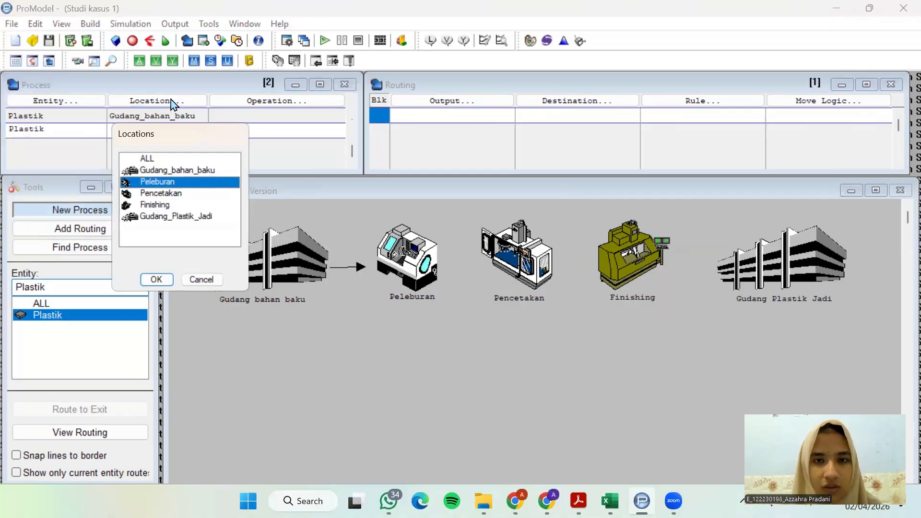
click(156, 280)
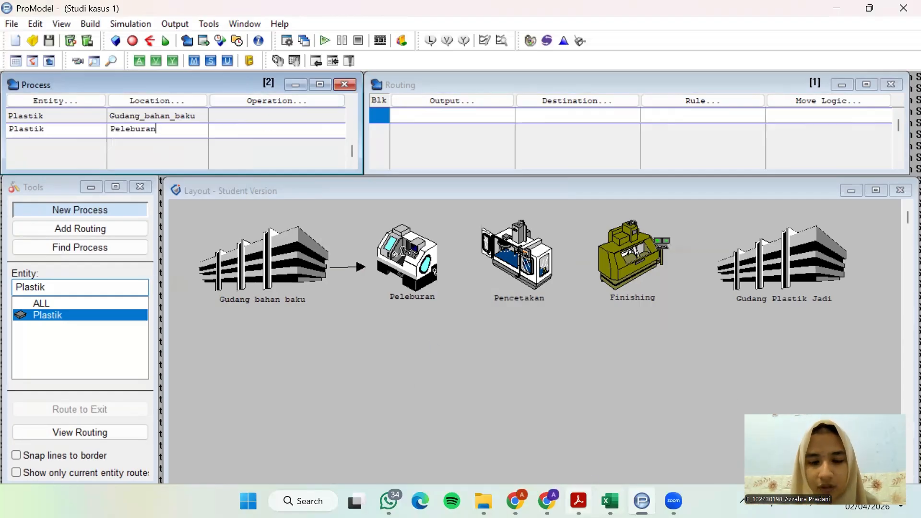
Look up the Peleburan processing time in the case study PDF, then set that process's operation to WAIT 6 MIN
click(578, 501)
drag(558, 284, 341, 299)
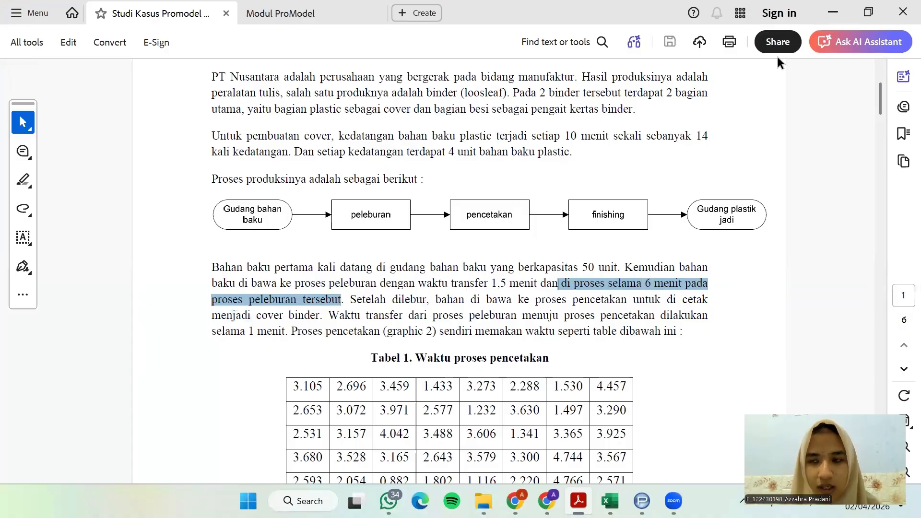
click(833, 13)
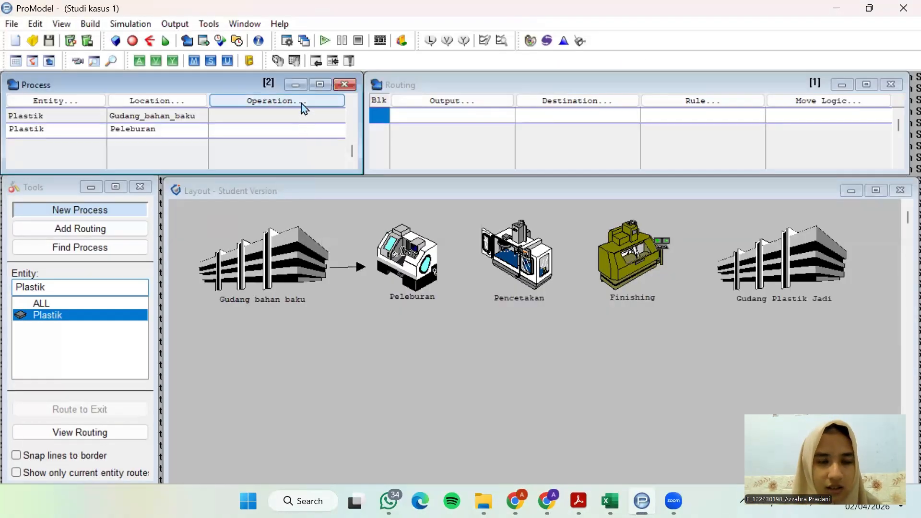
click(302, 103)
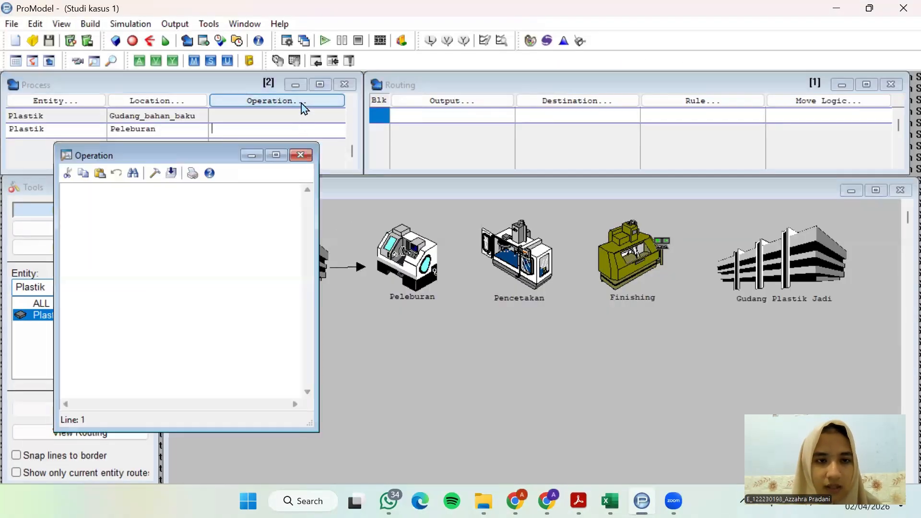
click(155, 173)
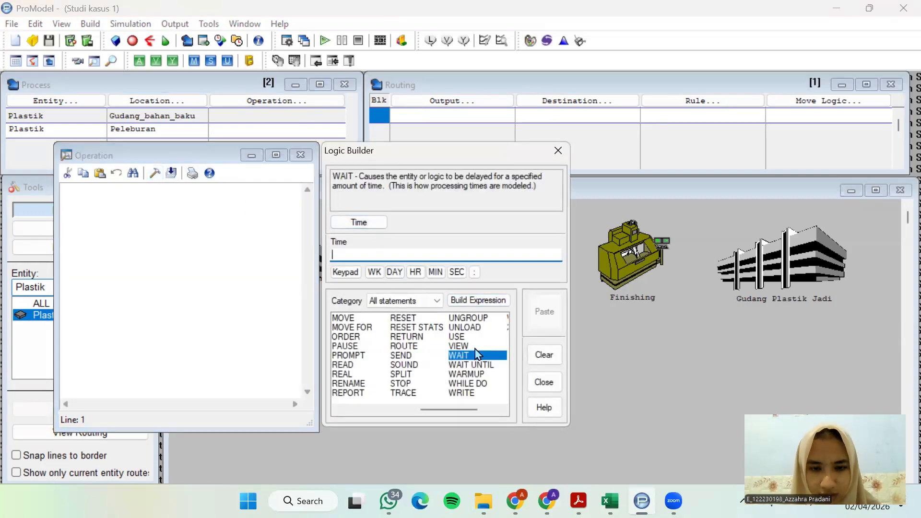
click(372, 223)
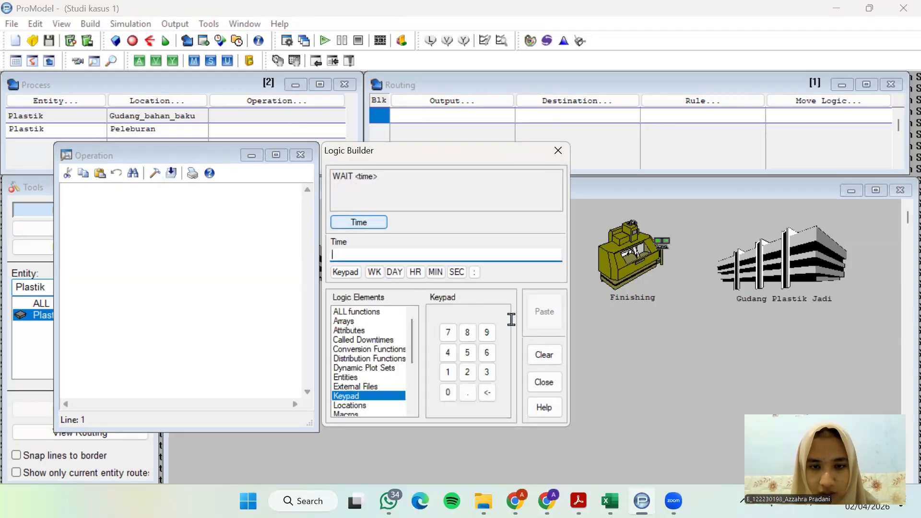
click(487, 353)
click(439, 278)
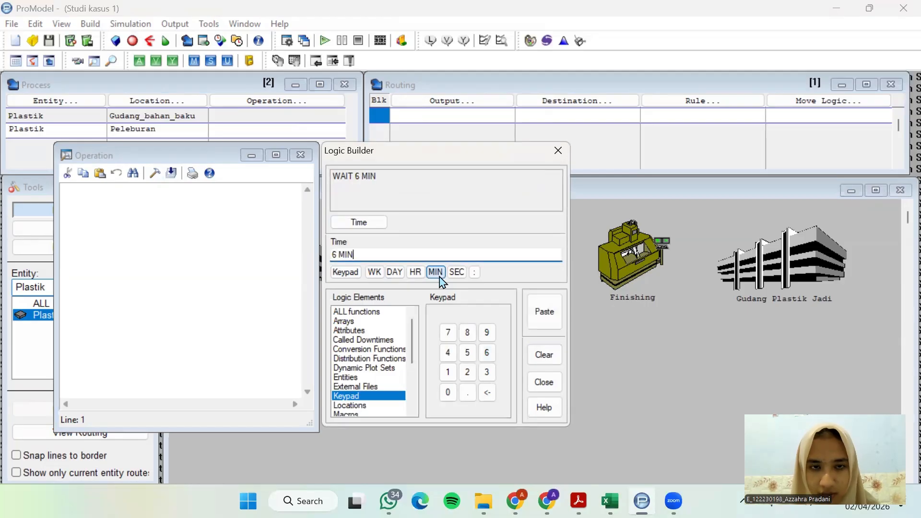
click(544, 314)
click(558, 151)
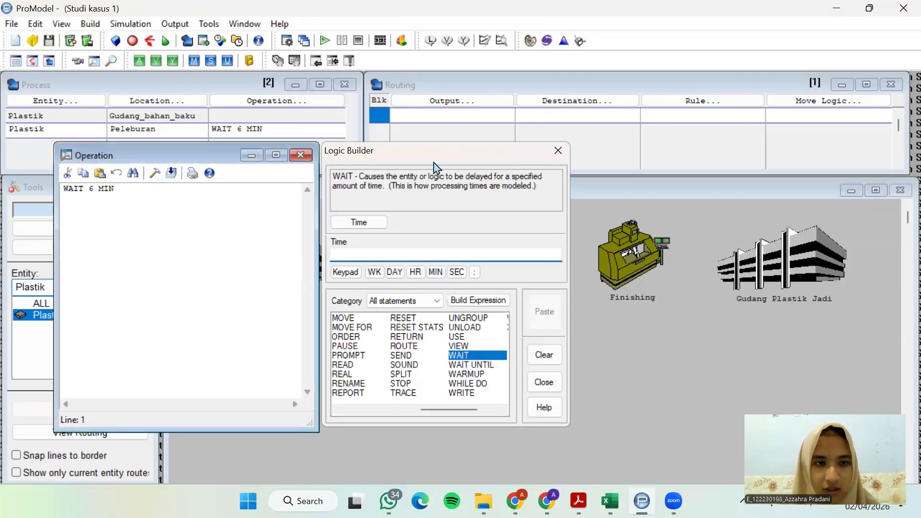
click(300, 154)
Route the Peleburan process with output Plastik to the destination Pencetakan
click(478, 105)
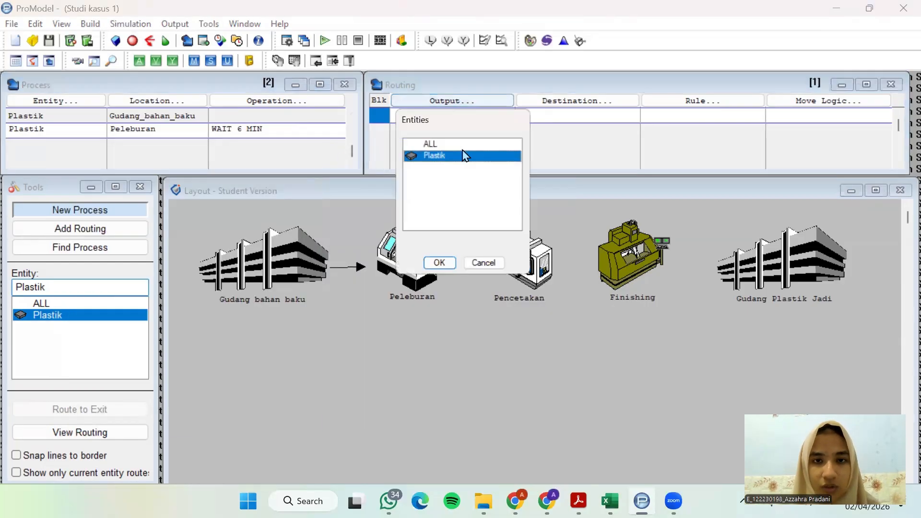
click(438, 264)
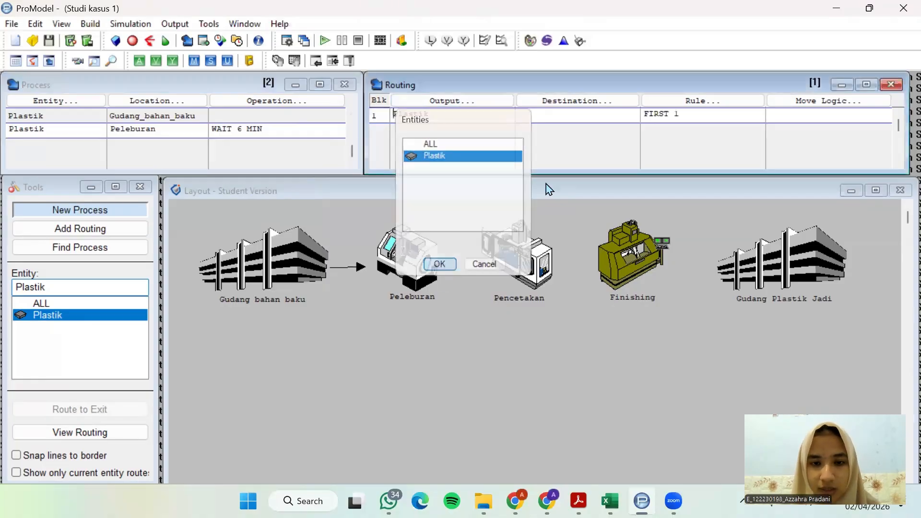
click(587, 102)
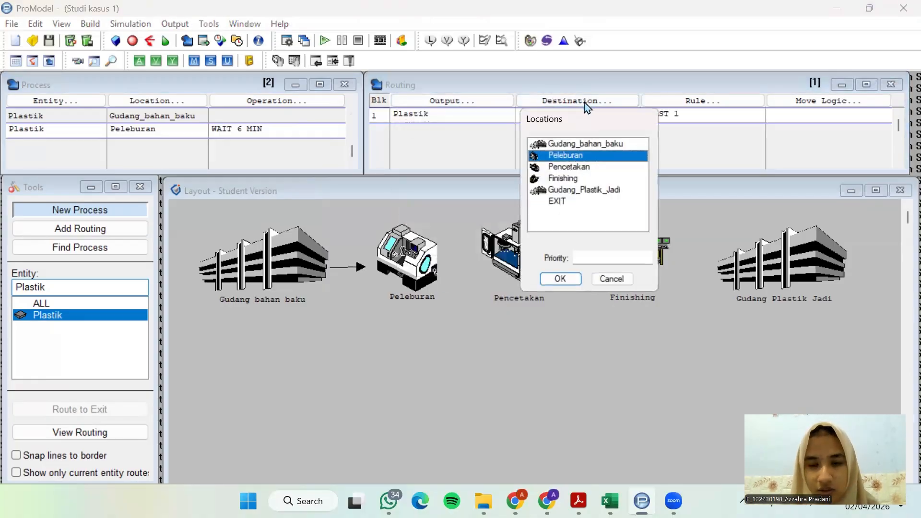
click(581, 168)
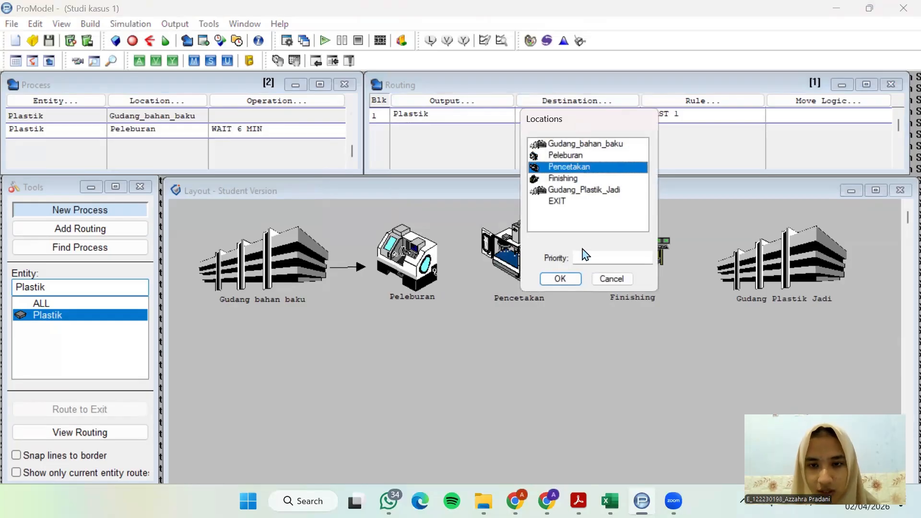
click(577, 285)
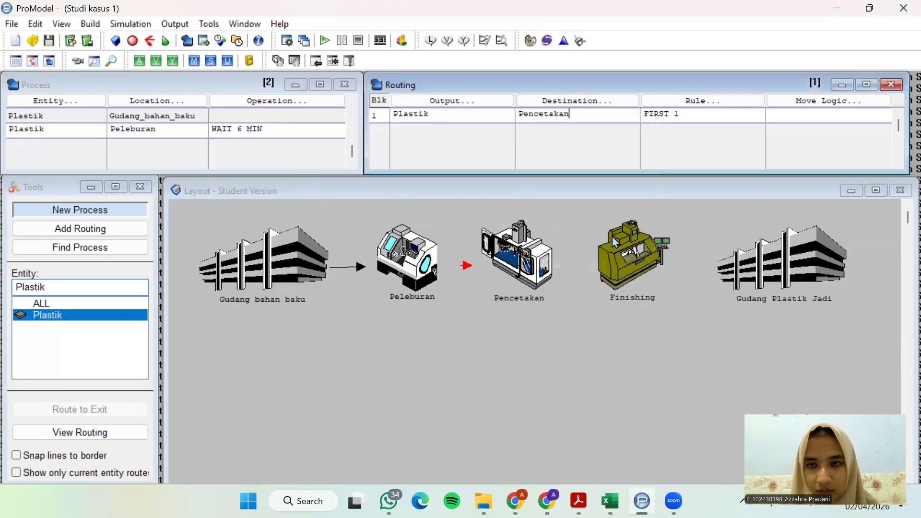
Open the move logic of the Pencetakan routing and look up the transfer time from peleburan to pencetakan in the case study PDF
click(809, 104)
mouse_move(636, 495)
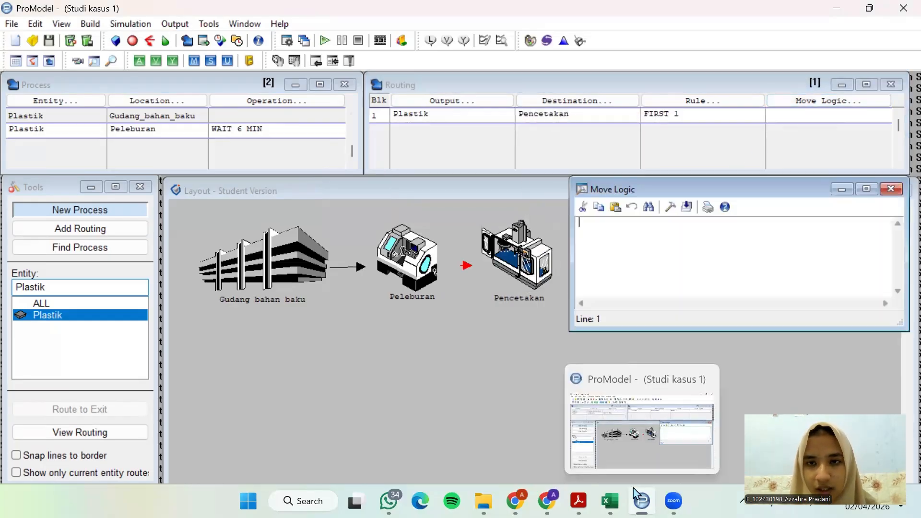
click(579, 501)
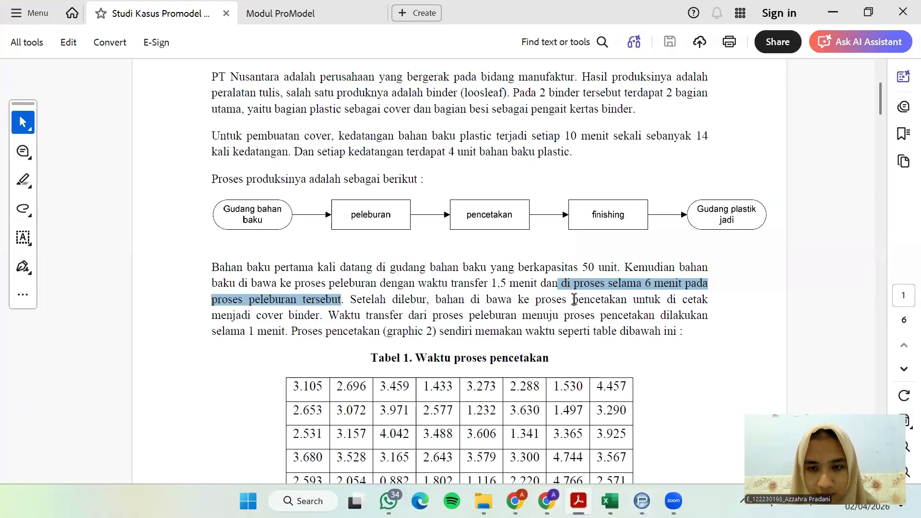
drag(573, 300, 284, 342)
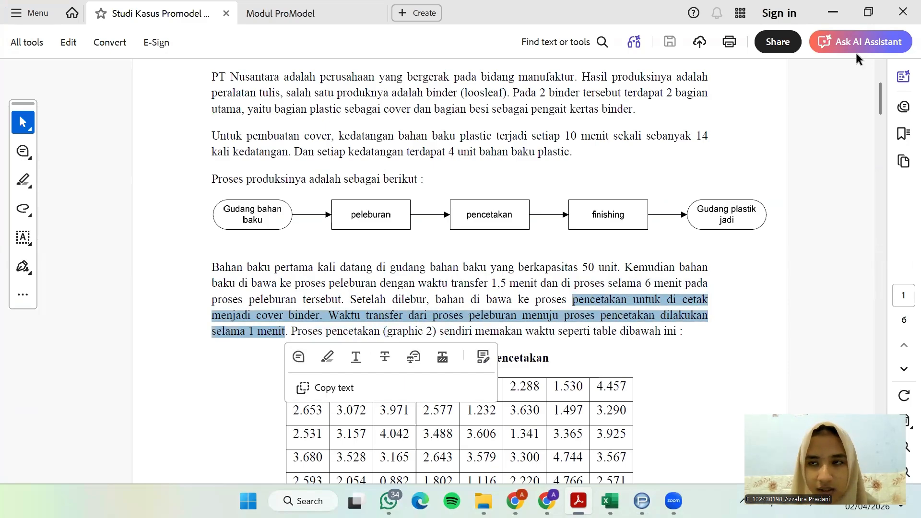
click(843, 13)
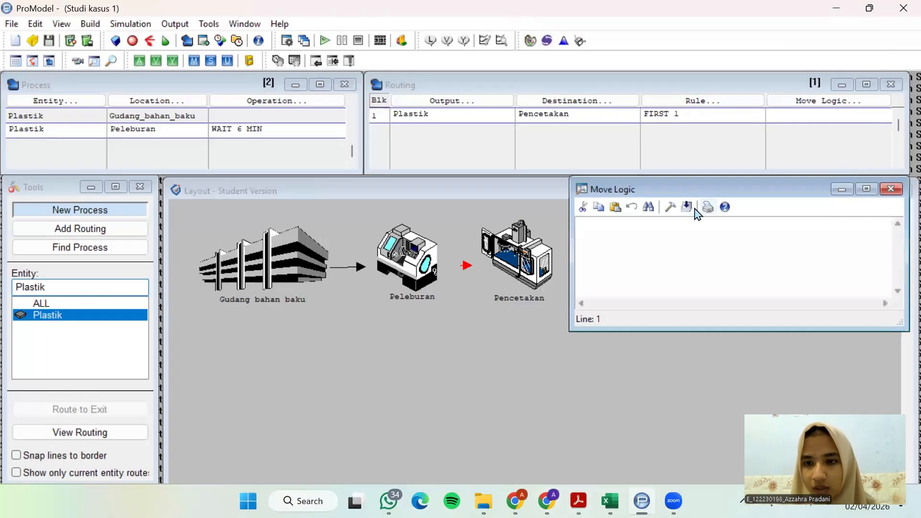
Set the move logic of the routing to Pencetakan to MOVE FOR 1 MIN using the Logic Builder
click(670, 207)
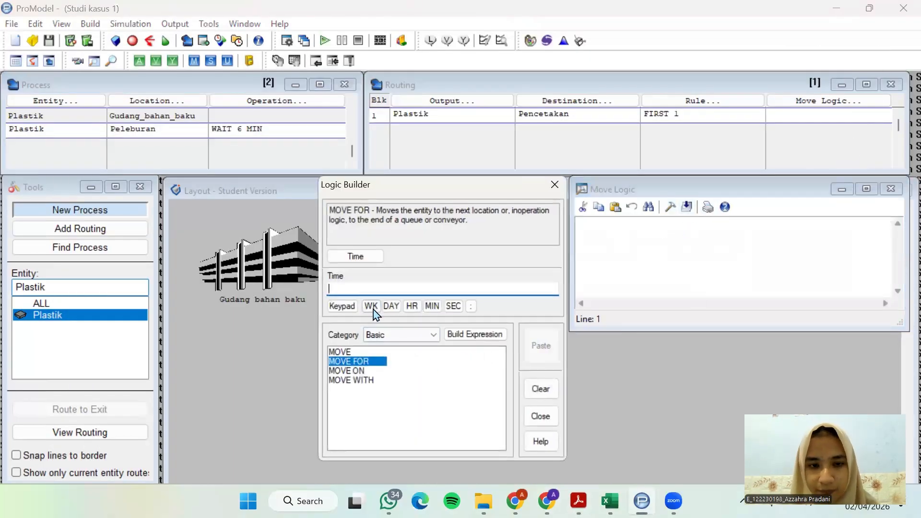
click(360, 255)
click(444, 406)
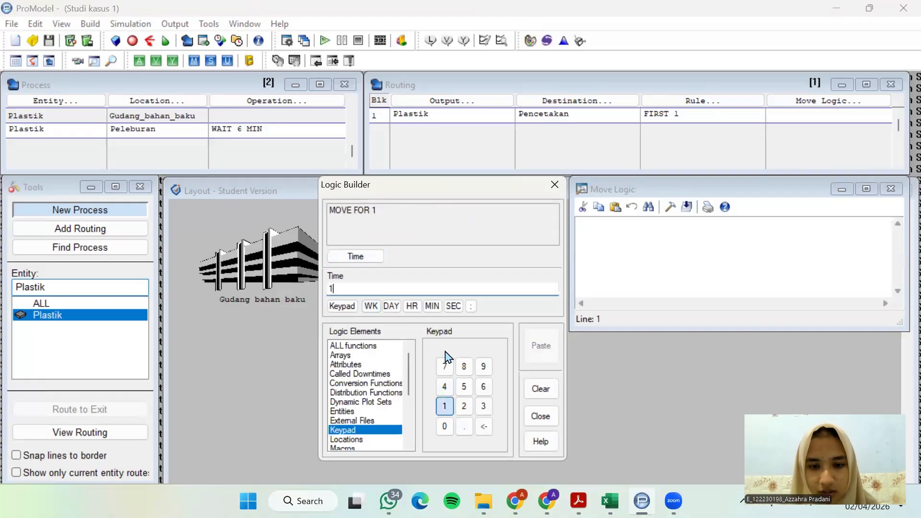
click(432, 306)
click(536, 356)
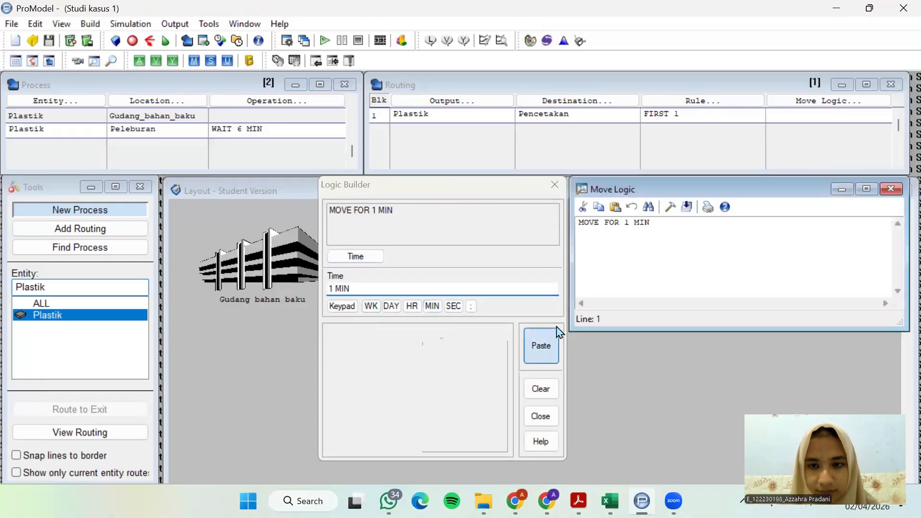
click(555, 185)
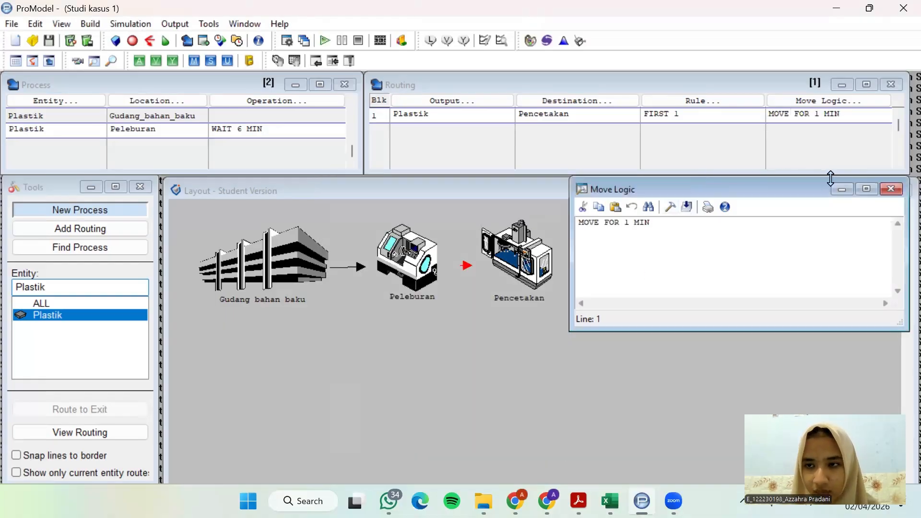
click(892, 189)
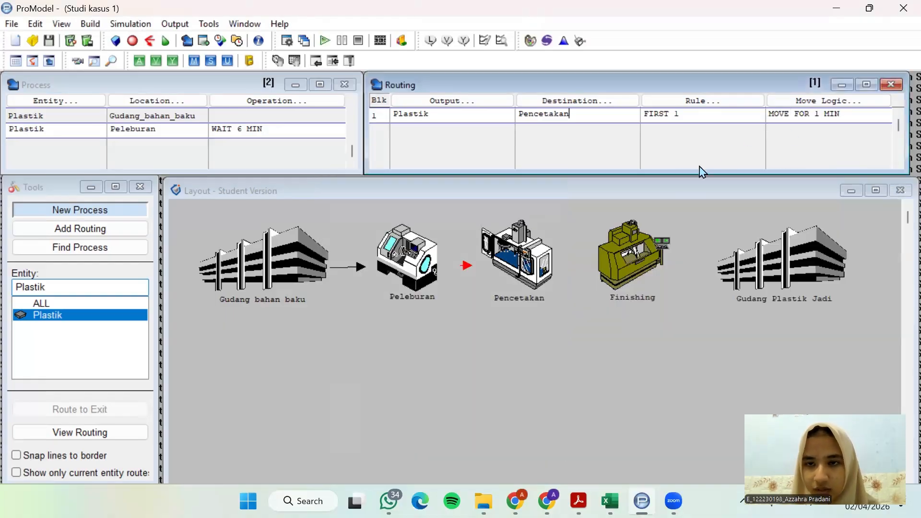
Add a third process record with the entity Plastik at the location Pencetakan
click(70, 134)
click(73, 139)
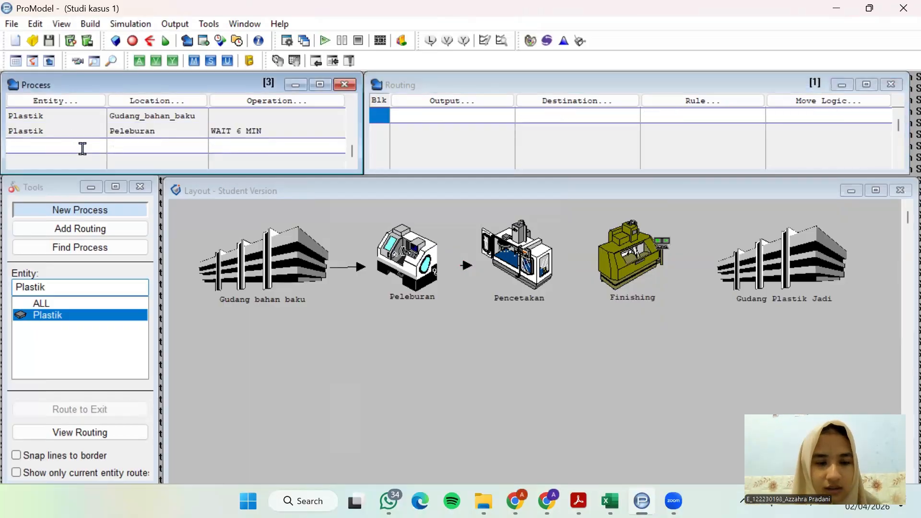
click(83, 100)
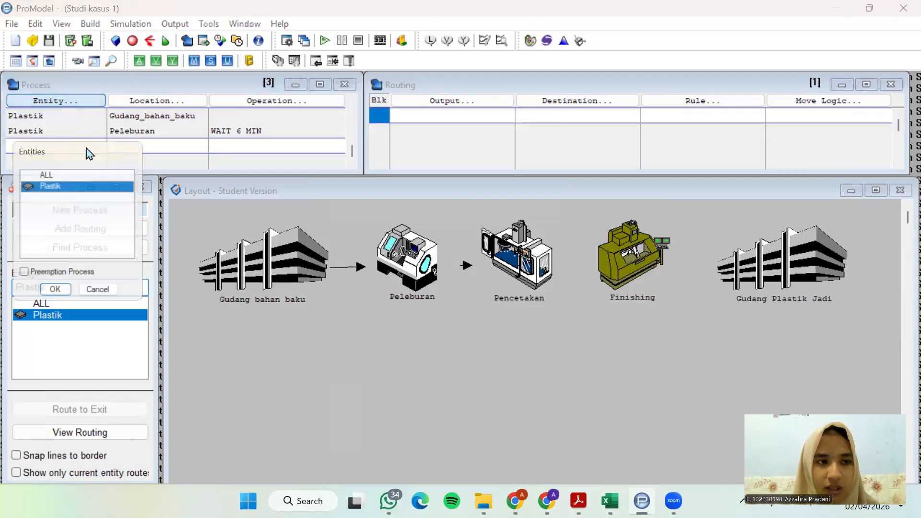
click(55, 294)
click(171, 102)
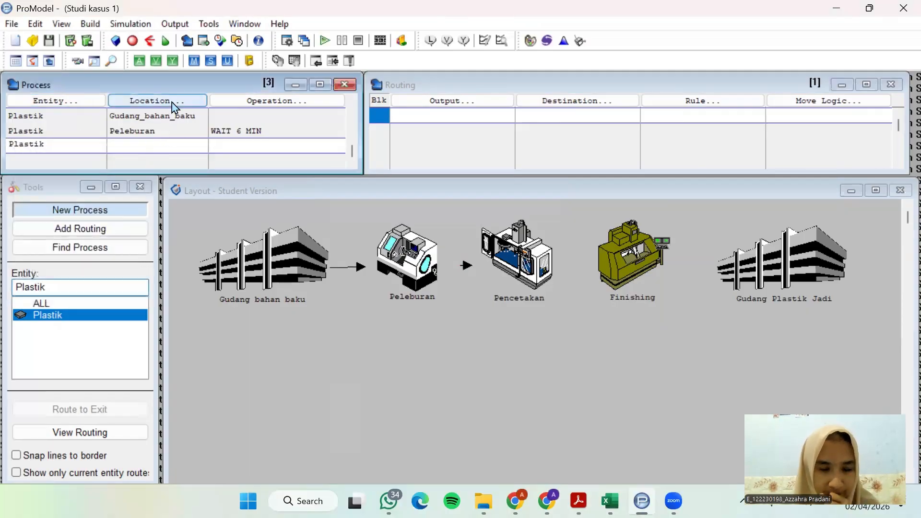
click(156, 295)
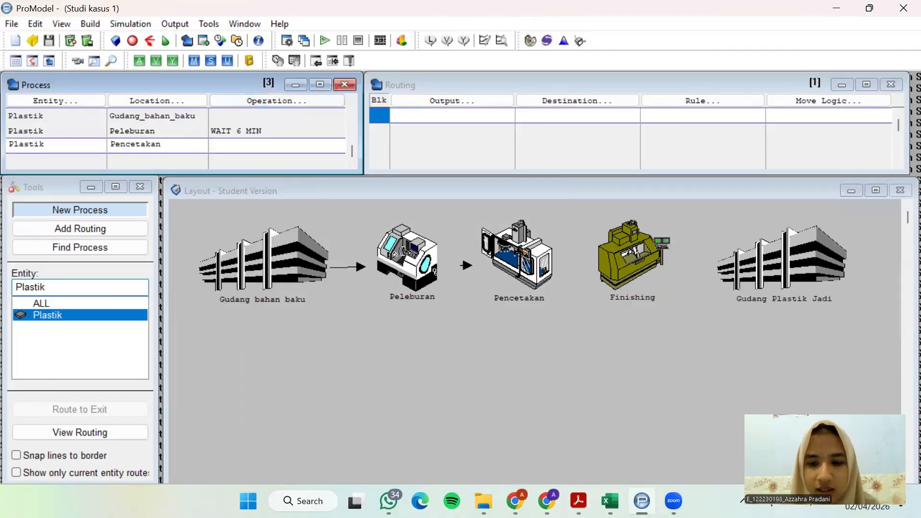
Switch to the case study PDF and examine the pencetakan processing times in Tabel 1
key(alt+Tab)
scroll(558, 312, down, 3)
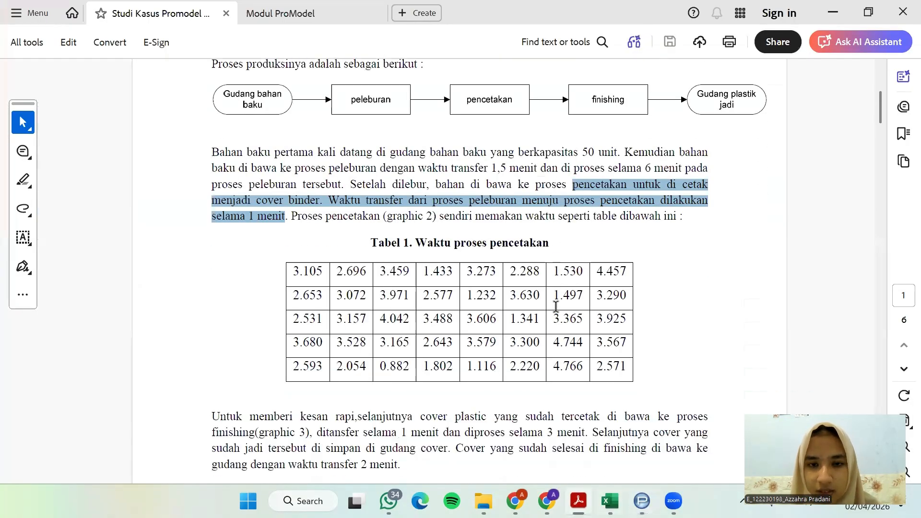
drag(293, 271, 615, 370)
click(635, 237)
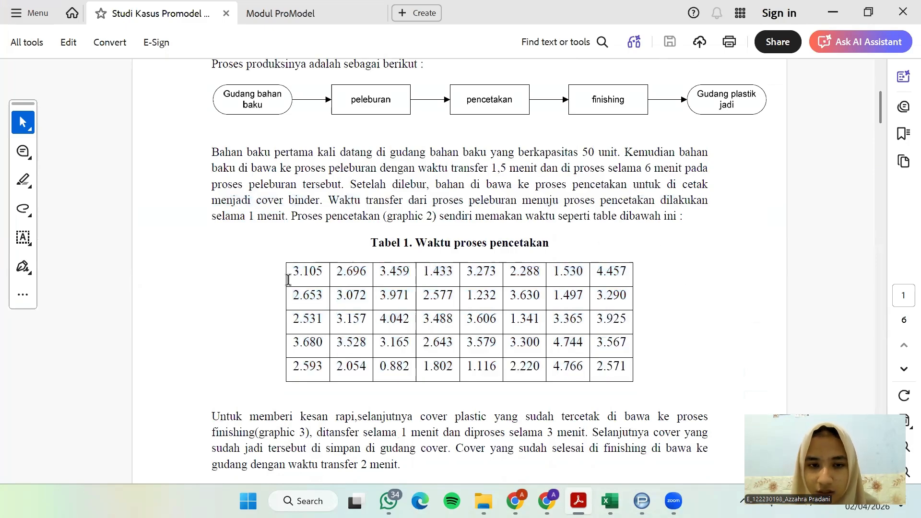
drag(381, 276, 604, 358)
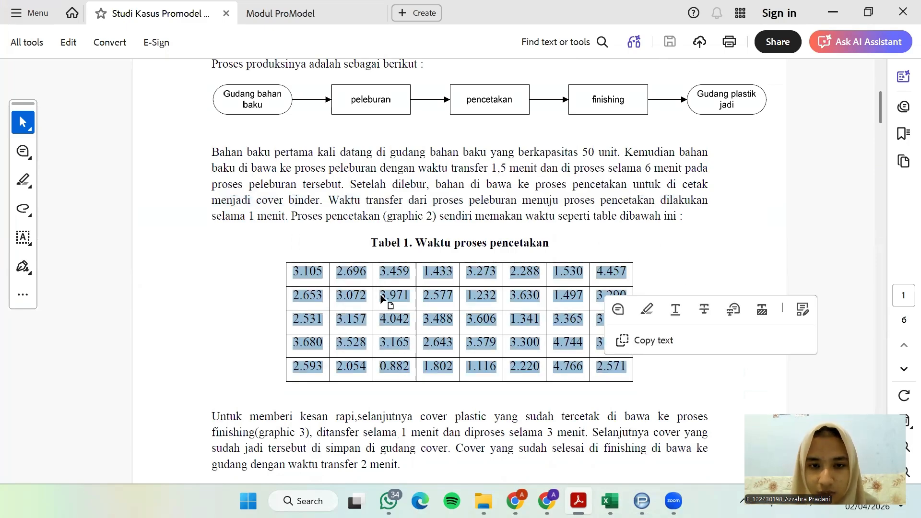
click(509, 227)
Switch to the Book1 workbook in Excel and copy the pencetakan times in cells B3:B42
click(610, 502)
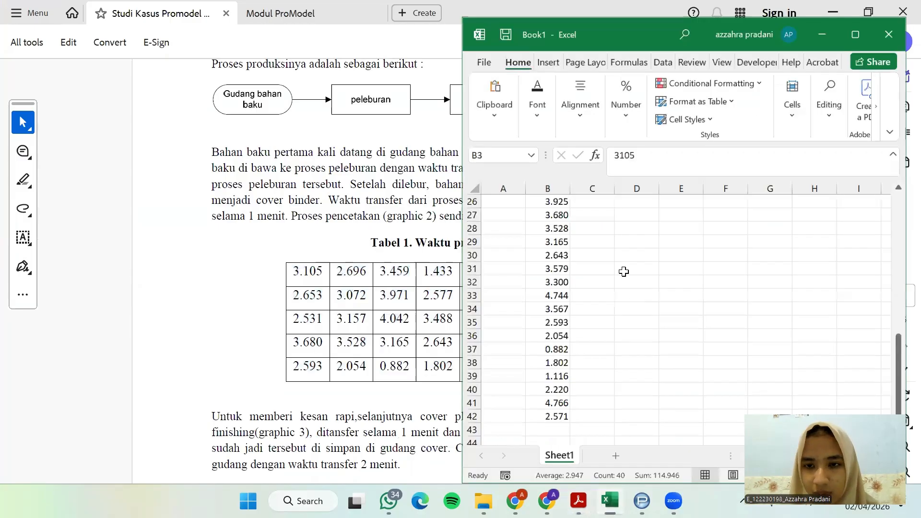
scroll(599, 222, down, 1)
scroll(599, 283, up, 4)
scroll(600, 283, up, 5)
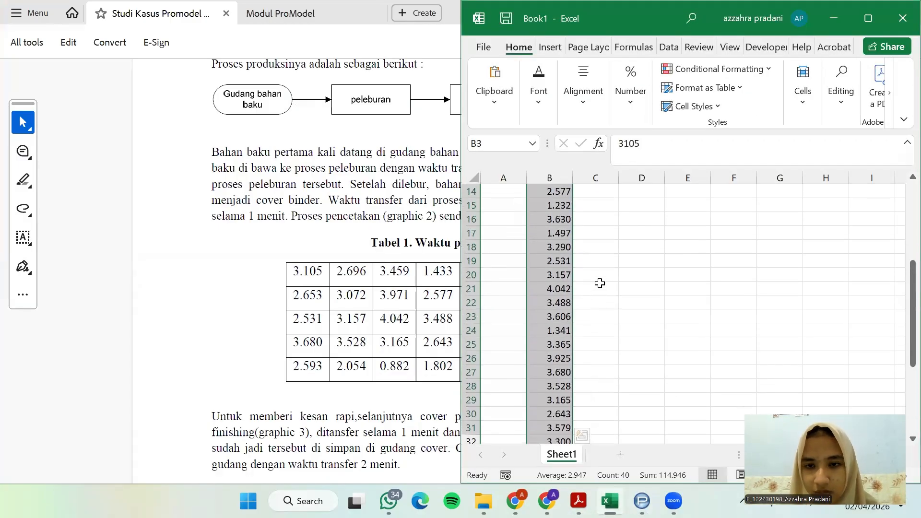
click(598, 276)
drag(543, 200, 563, 359)
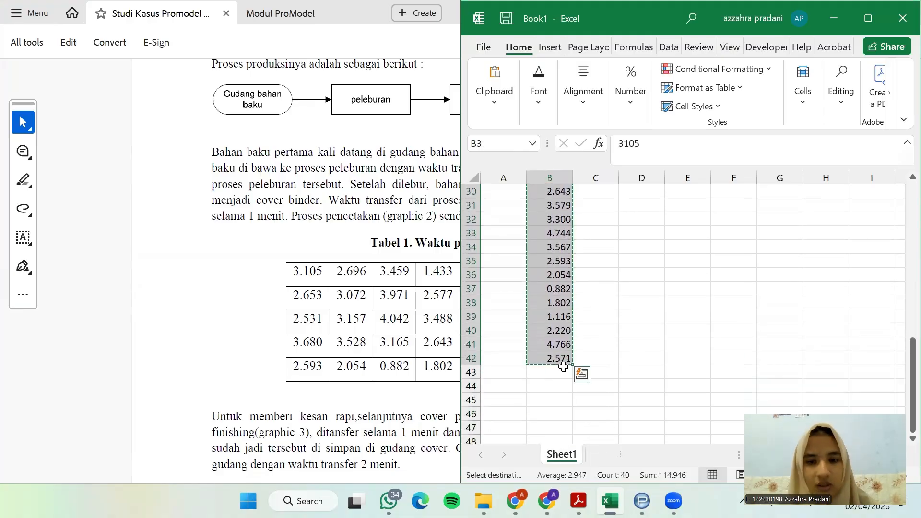
key(alt+Tab)
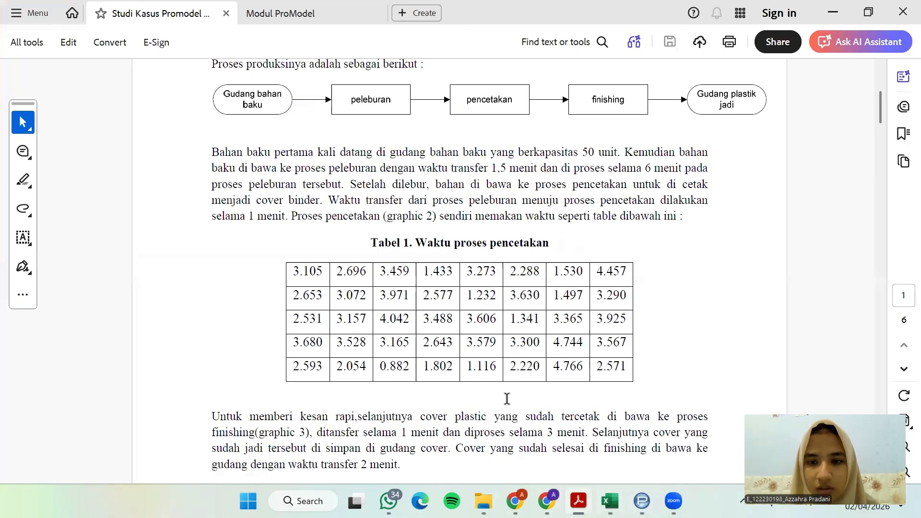
click(833, 13)
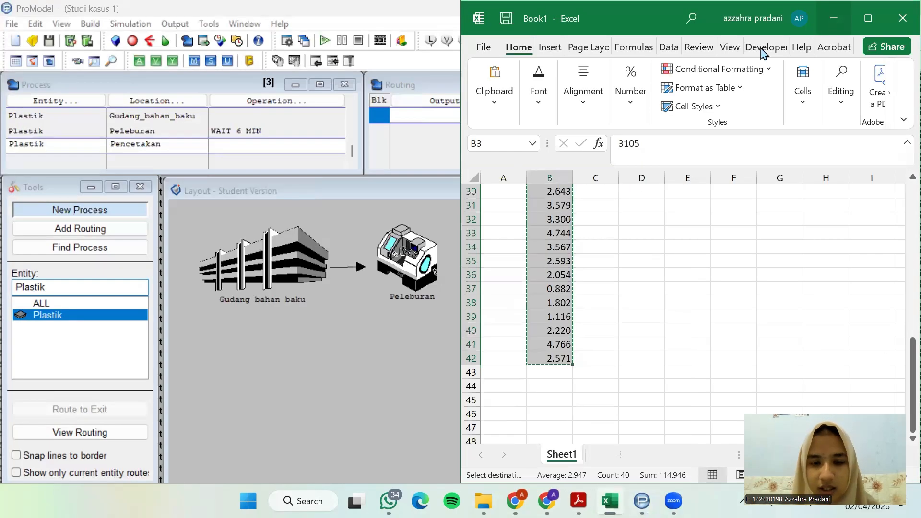
key(ctrl+c)
Load the copied pencetakan times into the Stat::Fit data table and auto-fit continuous distributions with the unbounded option
click(394, 382)
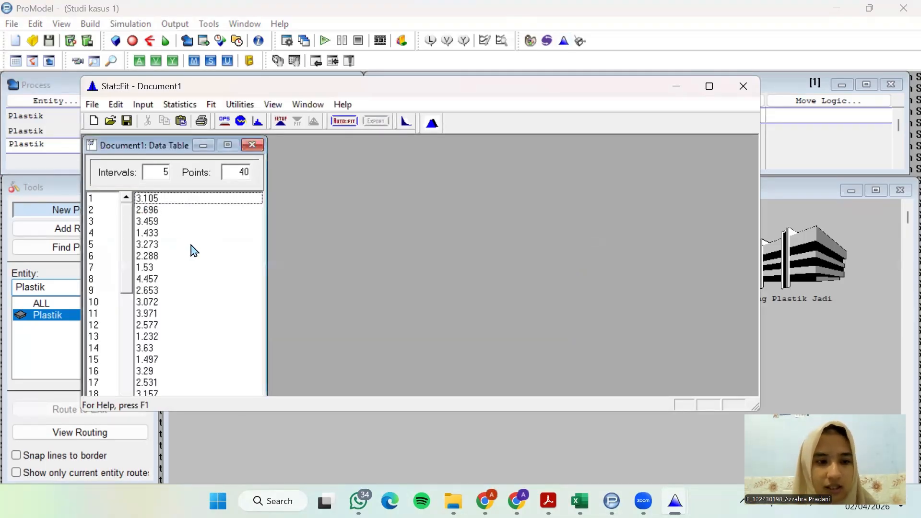
click(344, 121)
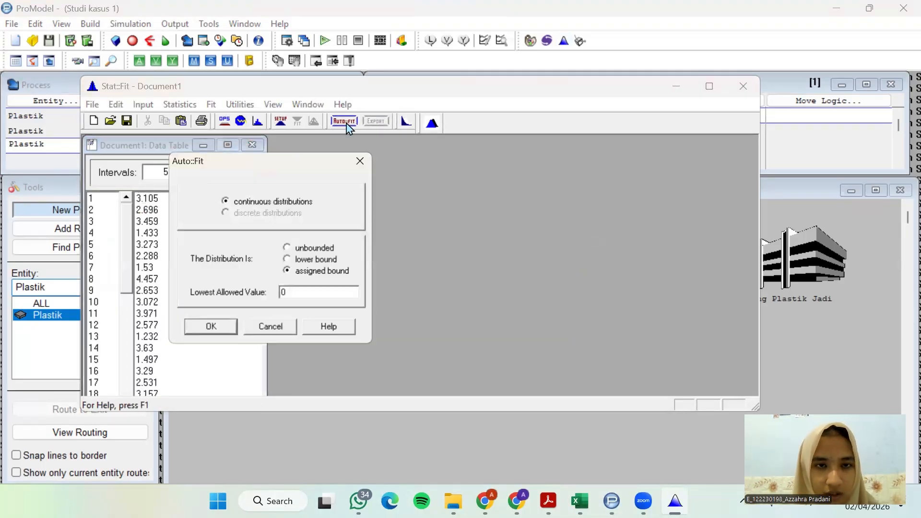
click(302, 250)
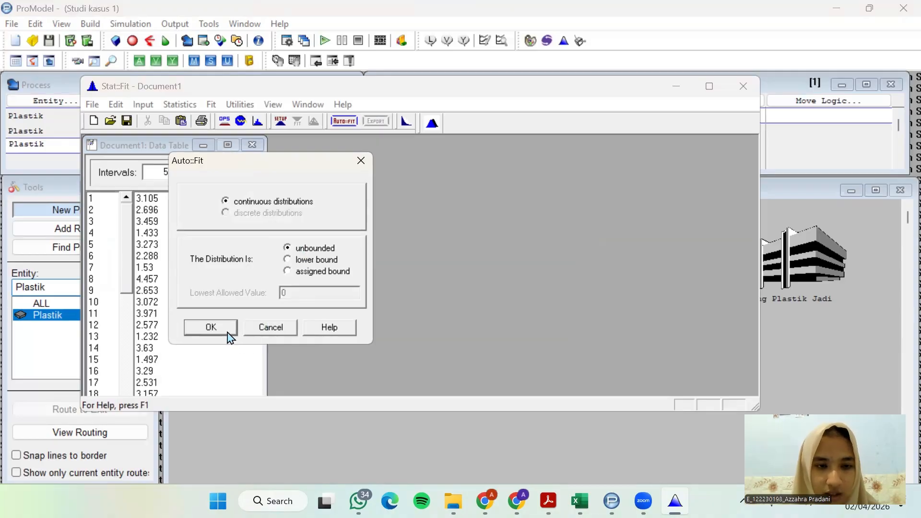
click(211, 328)
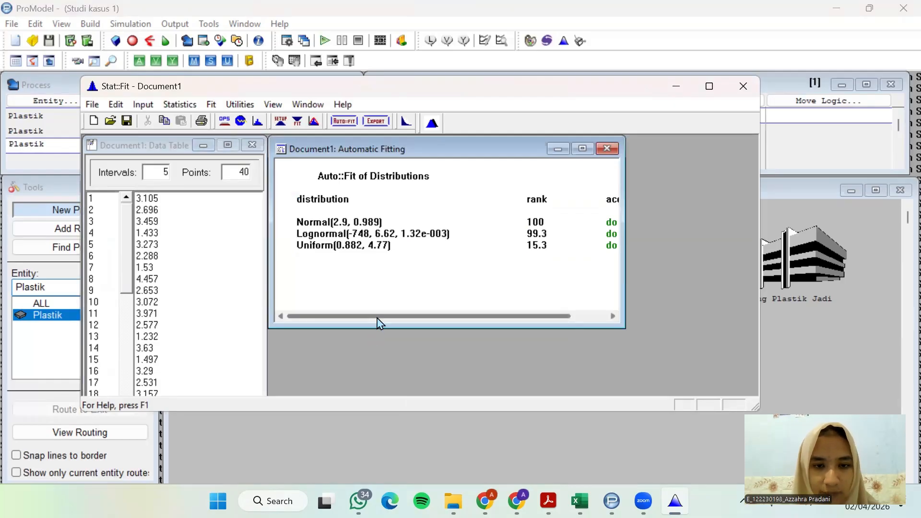
Review the rank and acceptance of the fitted distributions, then close Stat::Fit and return to ProModel
drag(375, 317, 442, 316)
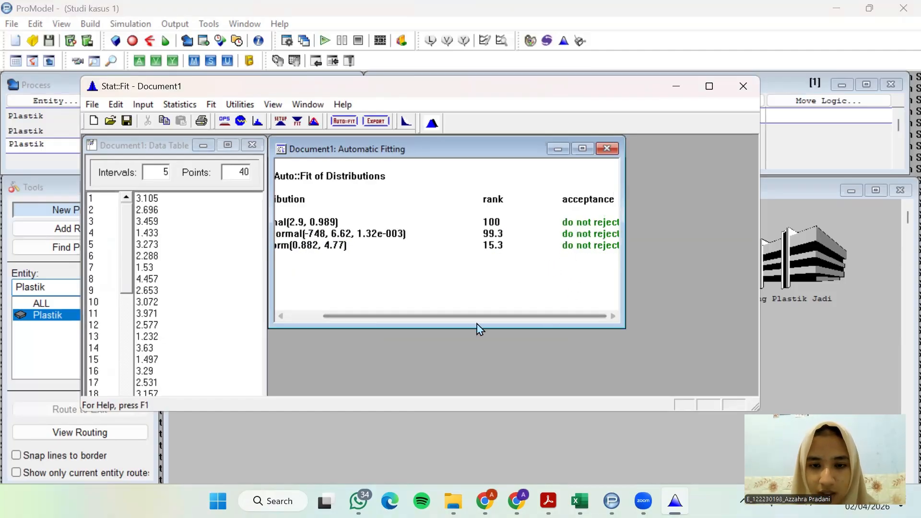
drag(482, 323, 413, 318)
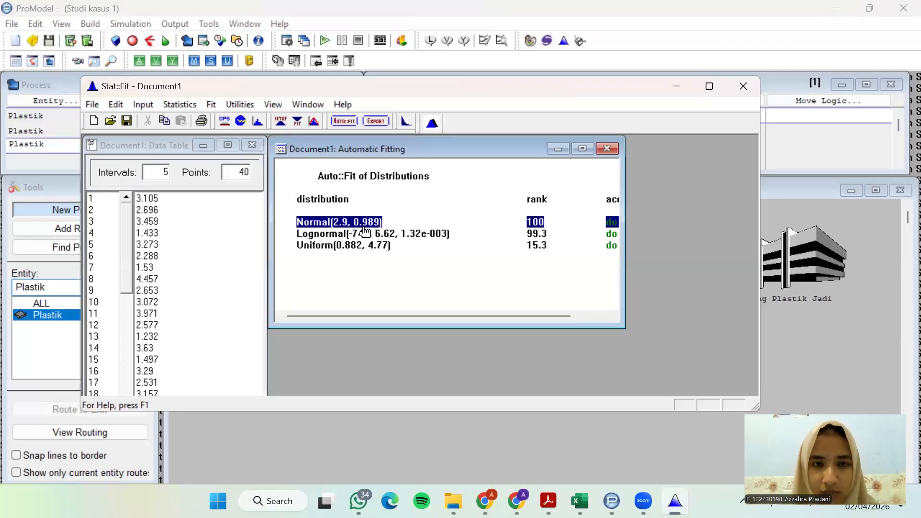
click(739, 86)
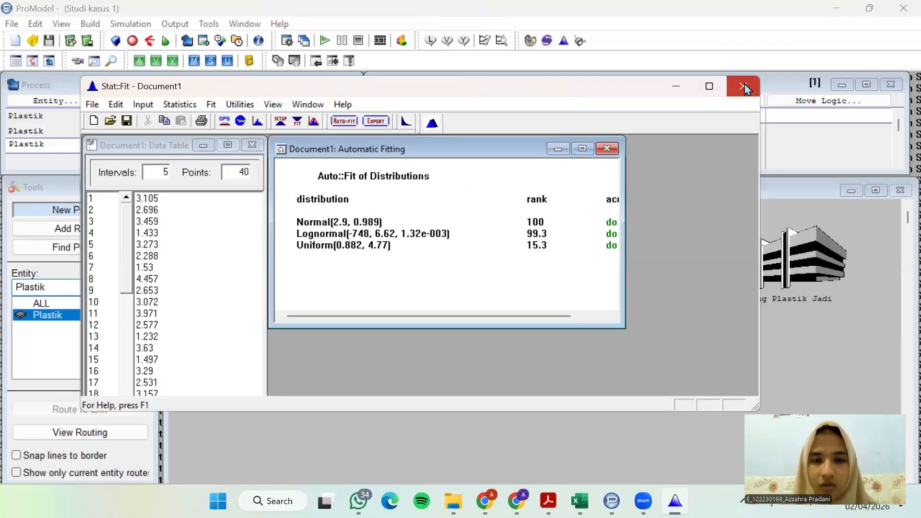
click(448, 285)
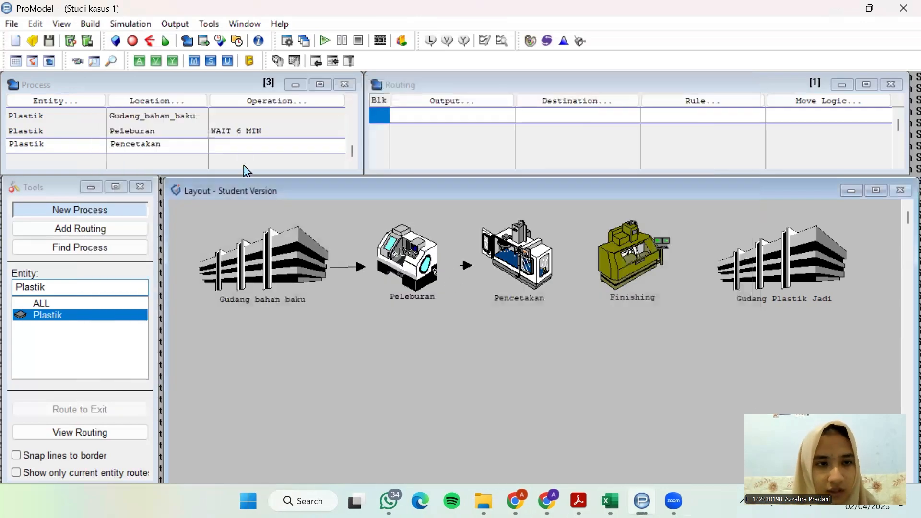
Start a WAIT statement based on the Normal distribution function in the operation logic of Plastik at Pencetakan
click(287, 103)
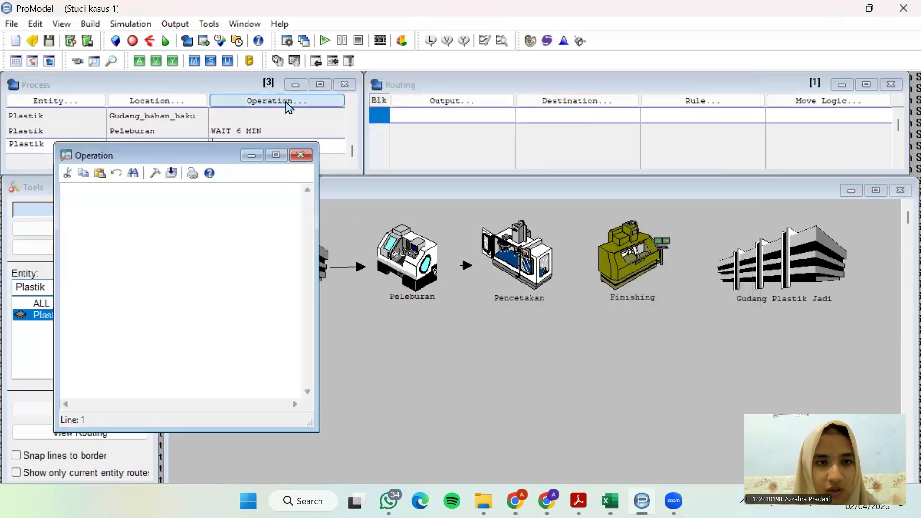
click(179, 167)
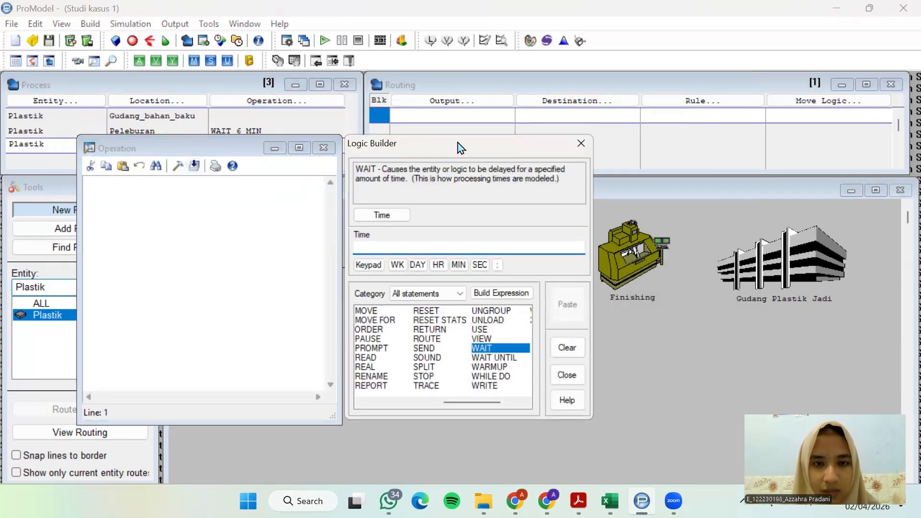
drag(461, 146, 454, 100)
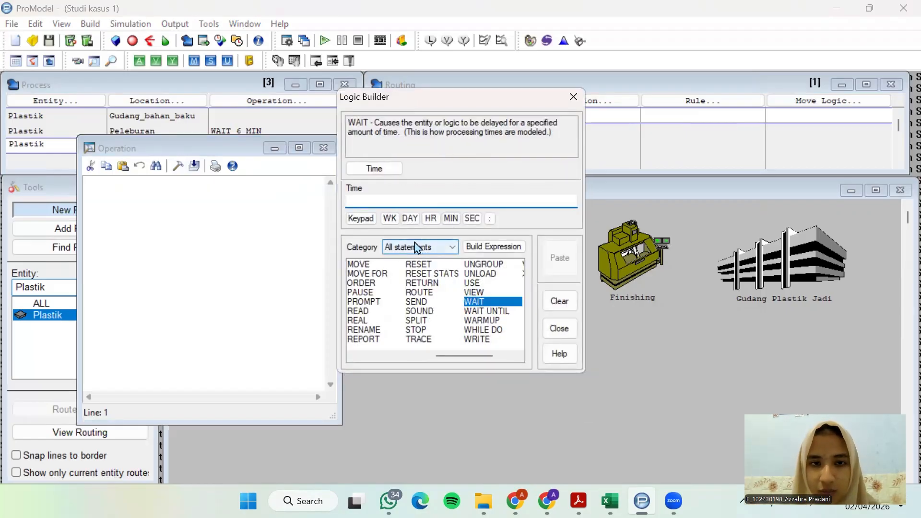
click(398, 173)
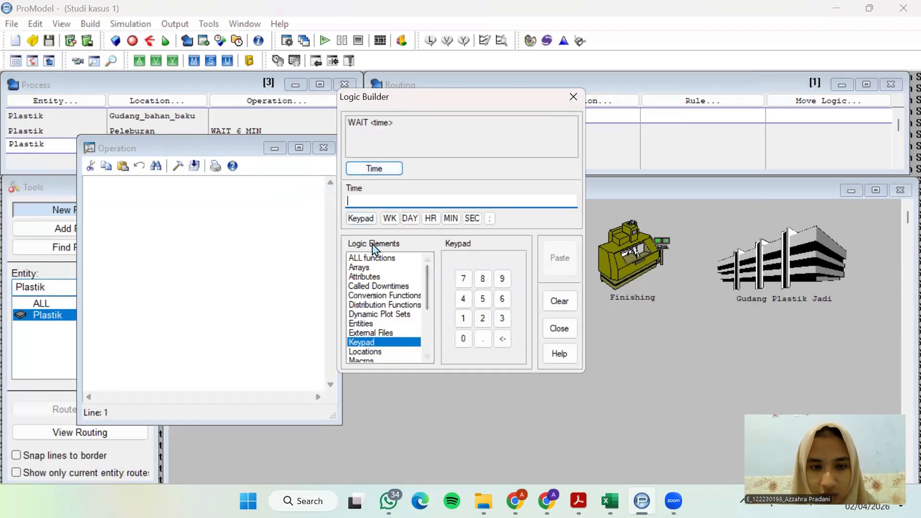
click(406, 306)
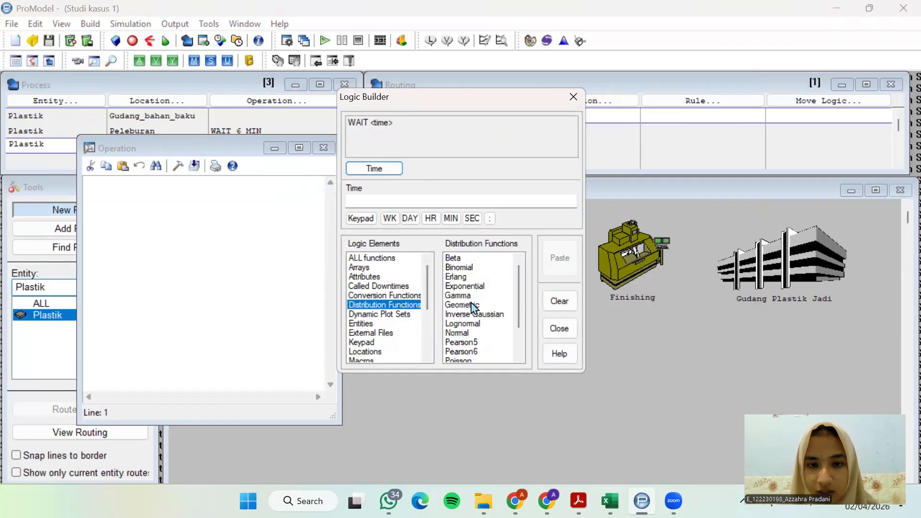
scroll(478, 316, down, 1)
double_click(459, 304)
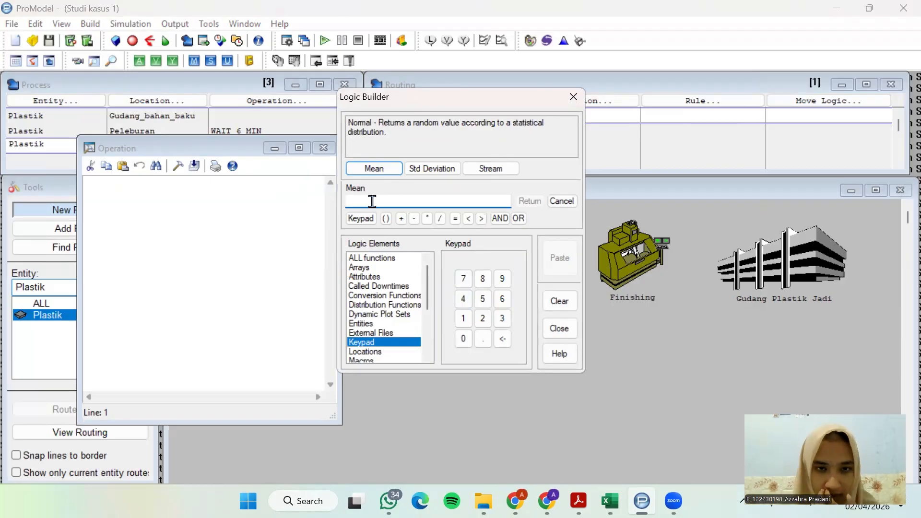
Set the Normal distribution's mean to 2.9 and its standard deviation to 0.989
click(483, 319)
click(484, 338)
click(508, 284)
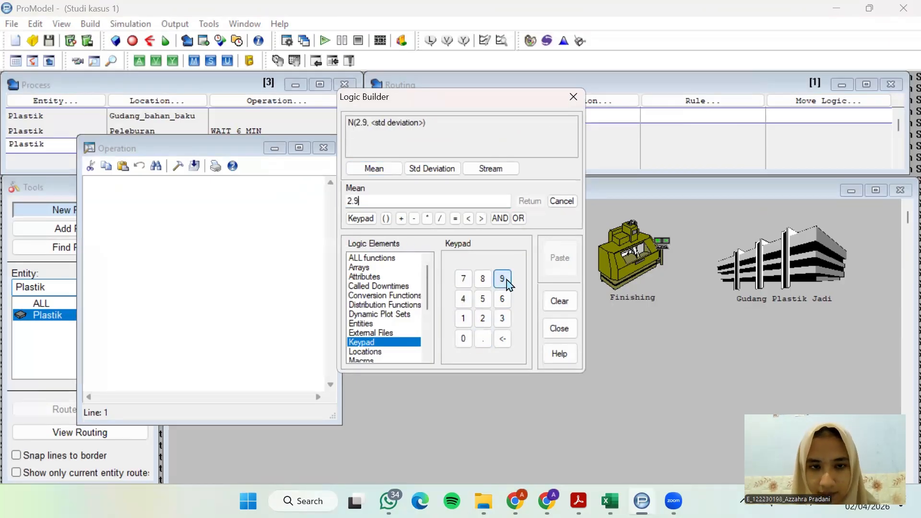
click(429, 171)
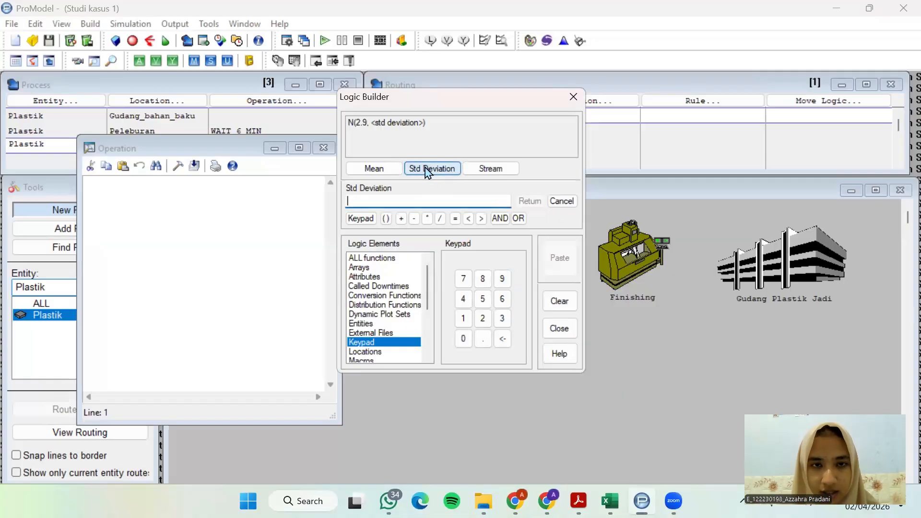
click(464, 339)
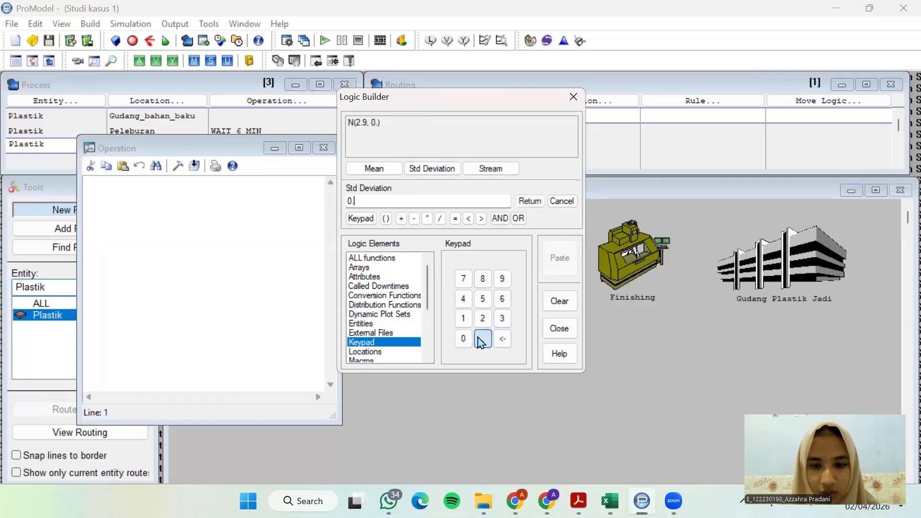
click(484, 338)
click(502, 280)
click(484, 280)
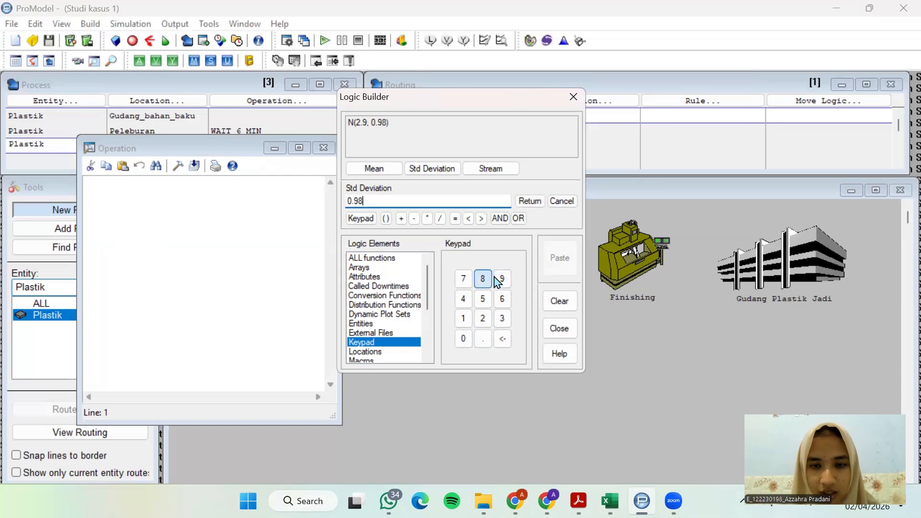
click(502, 281)
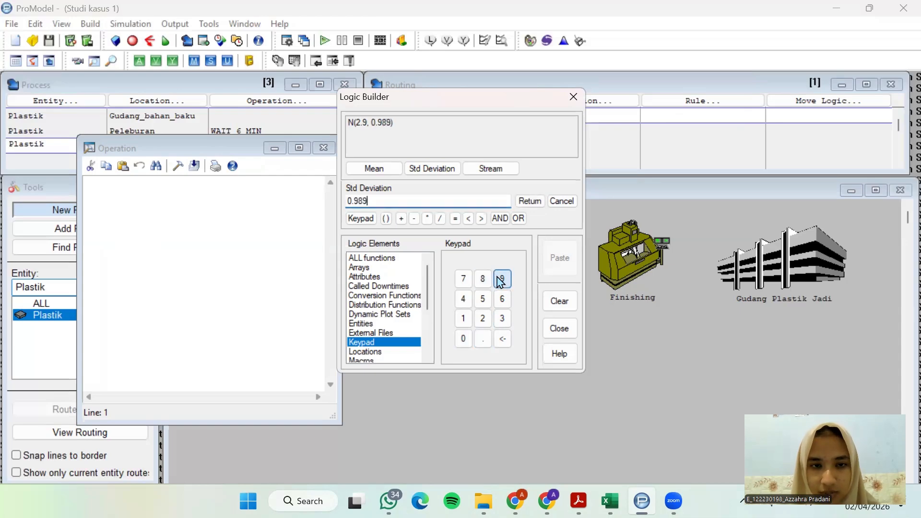
Insert WAIT N(2.9, 0.989) as the Pencetakan operation and close the logic windows
click(530, 201)
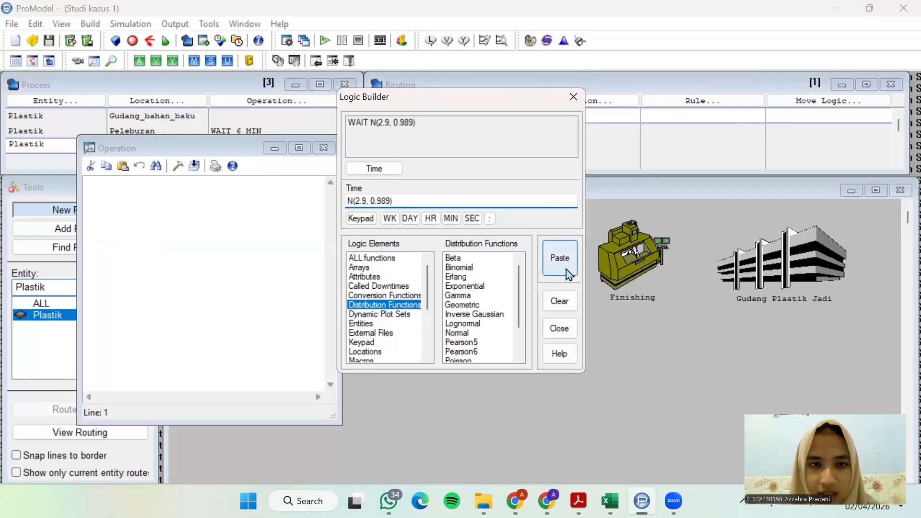
click(560, 259)
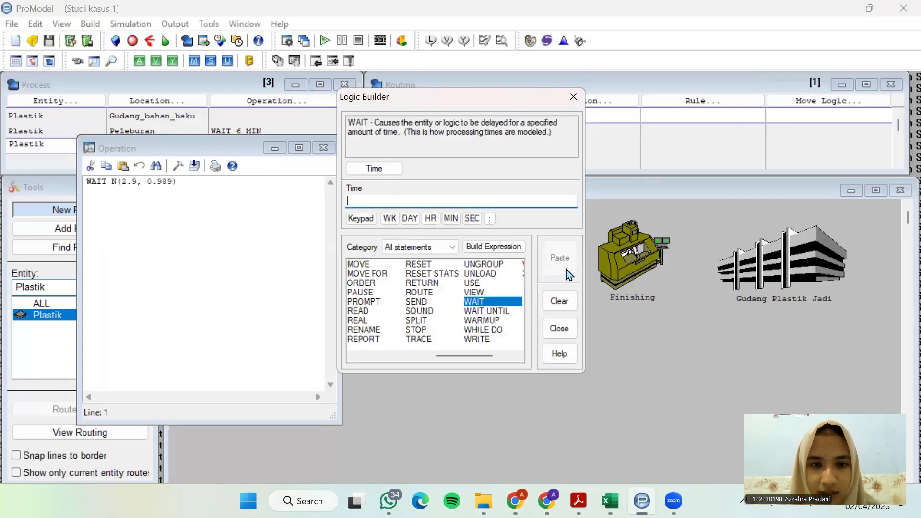
click(573, 97)
click(324, 148)
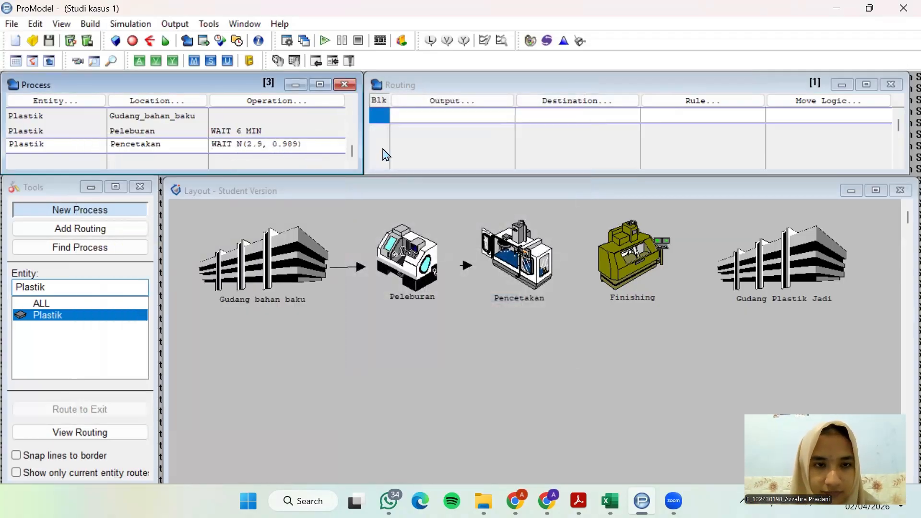
Define the Pencetakan routing with Plastik as output and Finishing as destination
click(450, 98)
click(440, 264)
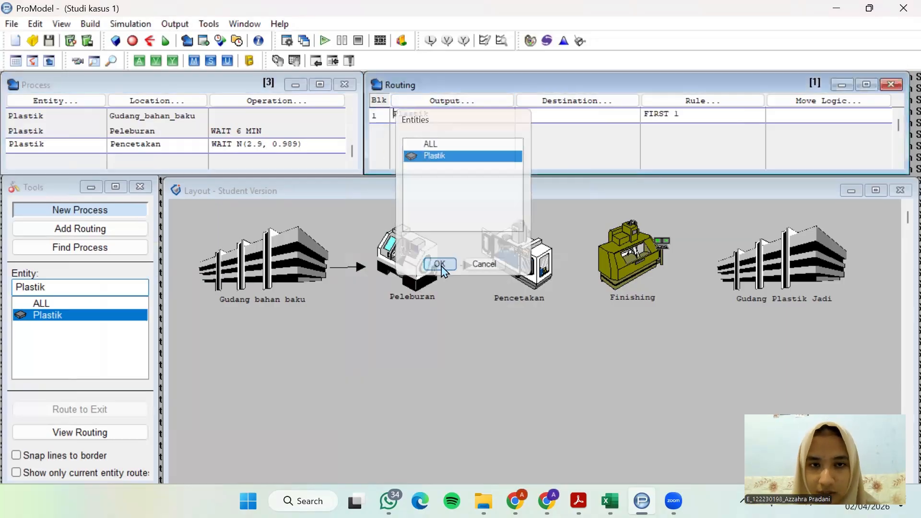
click(591, 103)
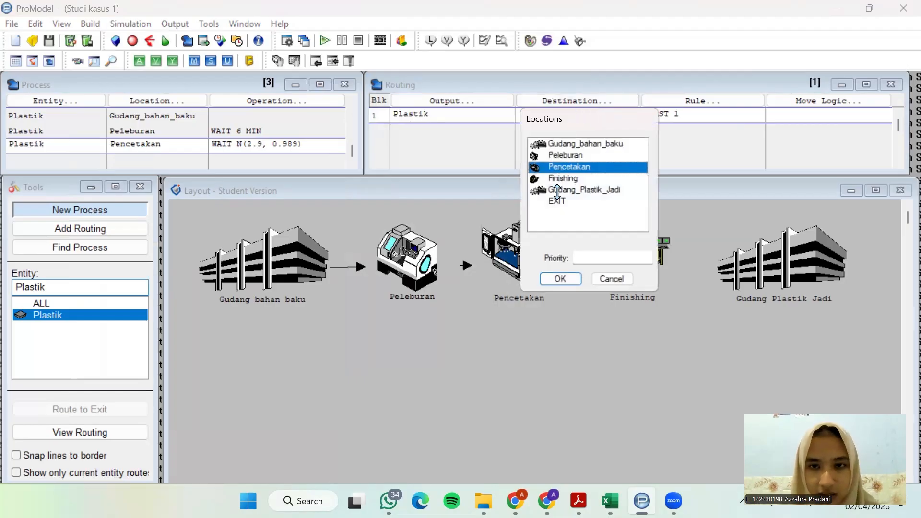
click(562, 179)
click(562, 279)
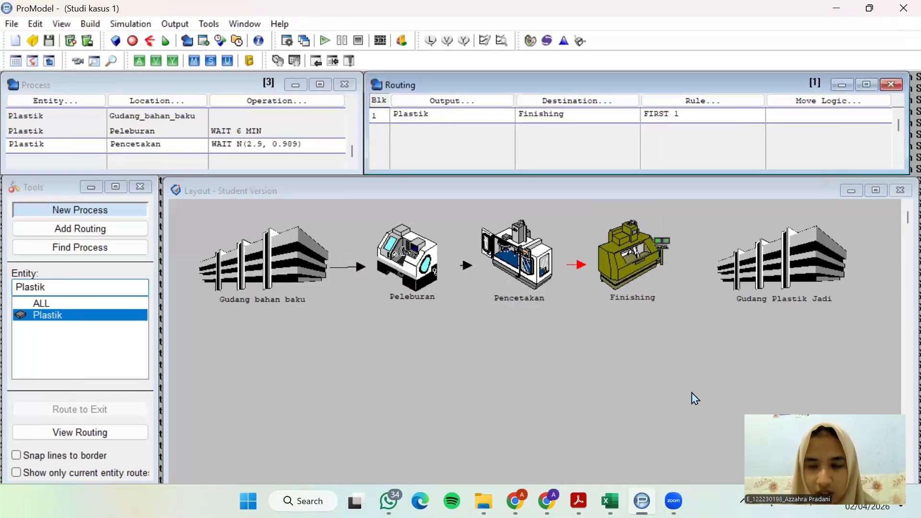
Look up the transfer time to finishing in the case study PDF and enter MOVE FOR 1 MIN as ProModel's Pencetakan-to-Finishing move logic
click(579, 501)
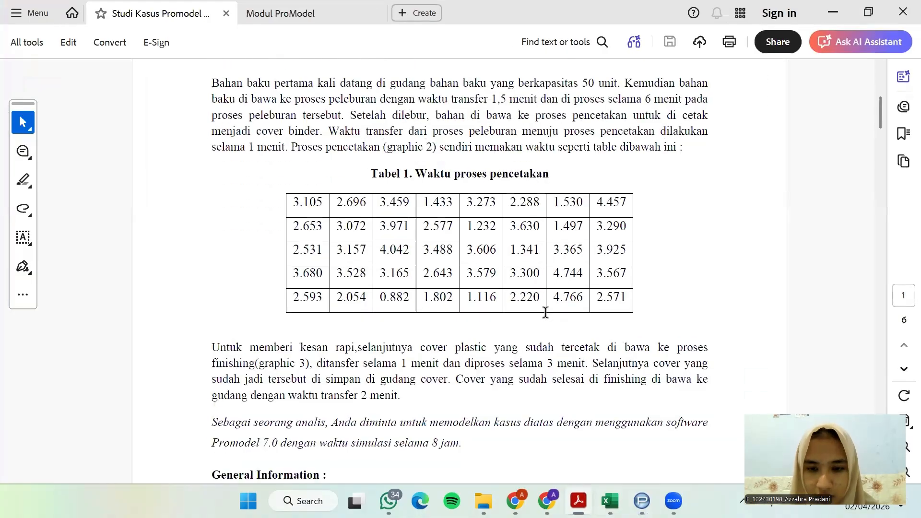
scroll(559, 312, down, 1)
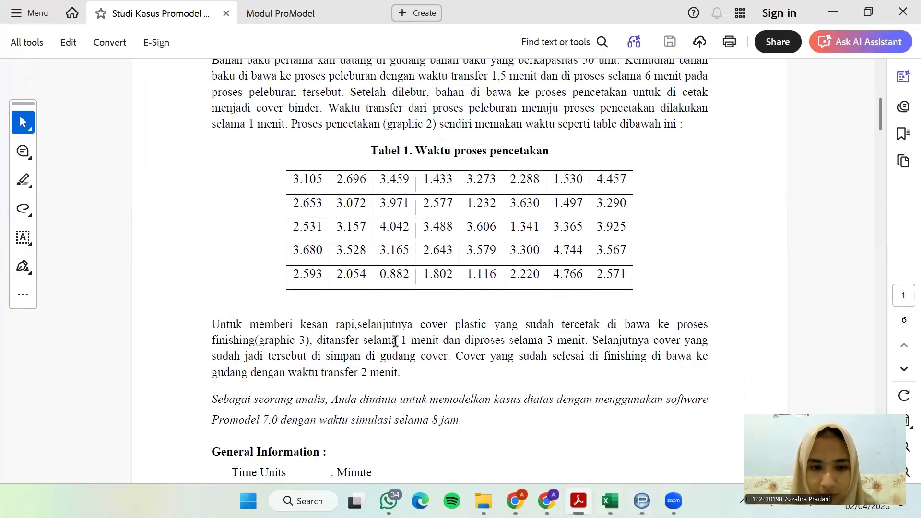
drag(372, 341, 439, 342)
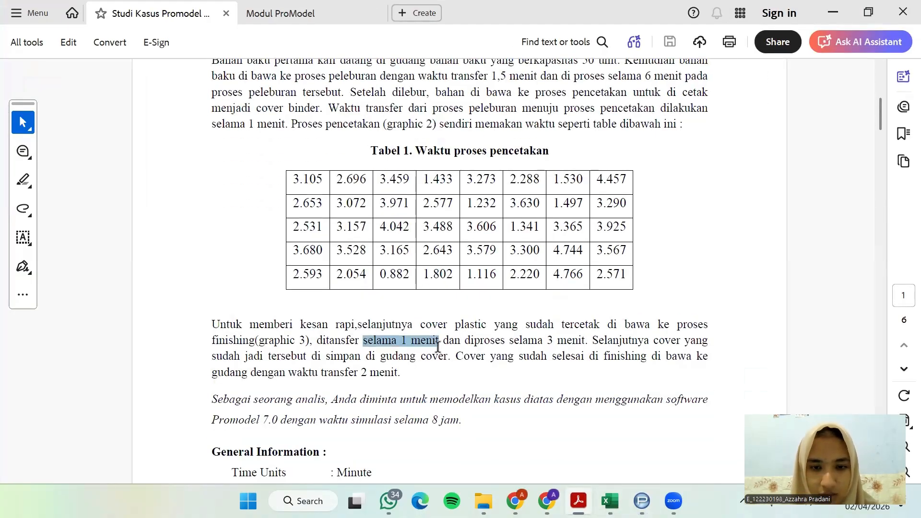
click(833, 12)
click(869, 103)
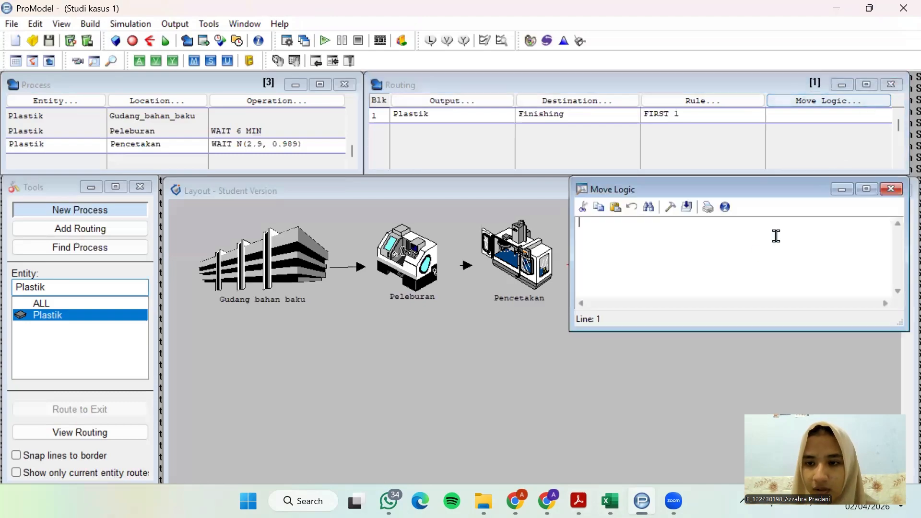
click(670, 207)
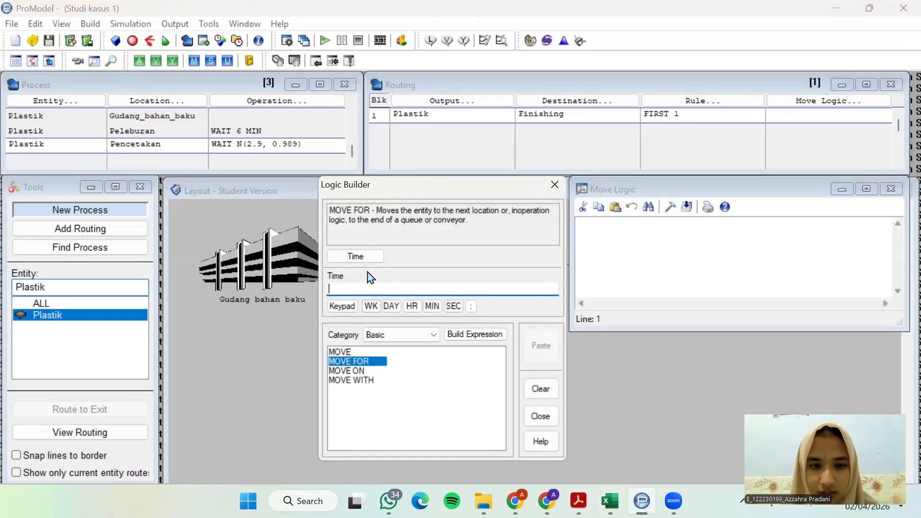
click(369, 258)
click(444, 406)
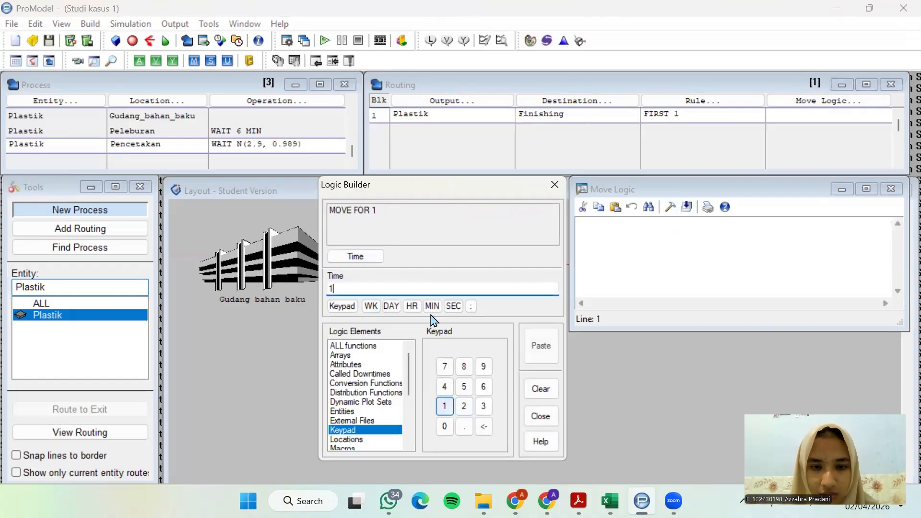
click(432, 306)
click(540, 346)
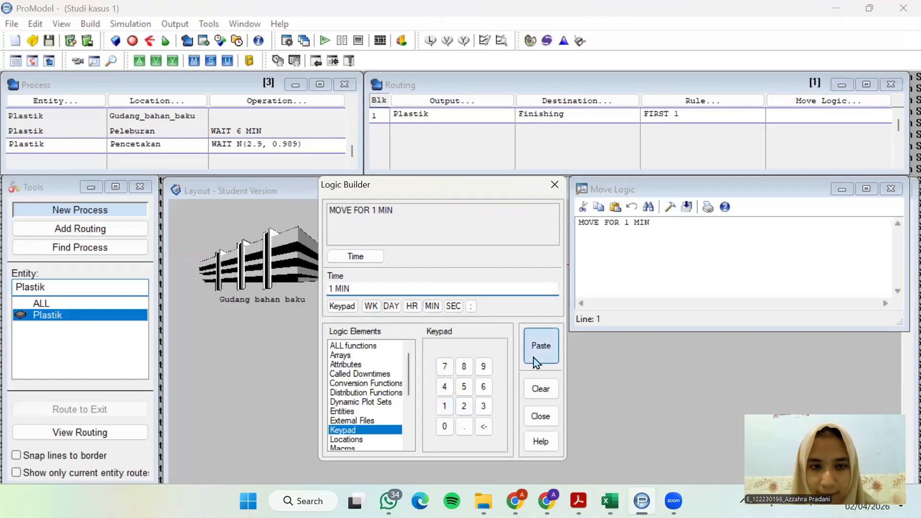
click(891, 189)
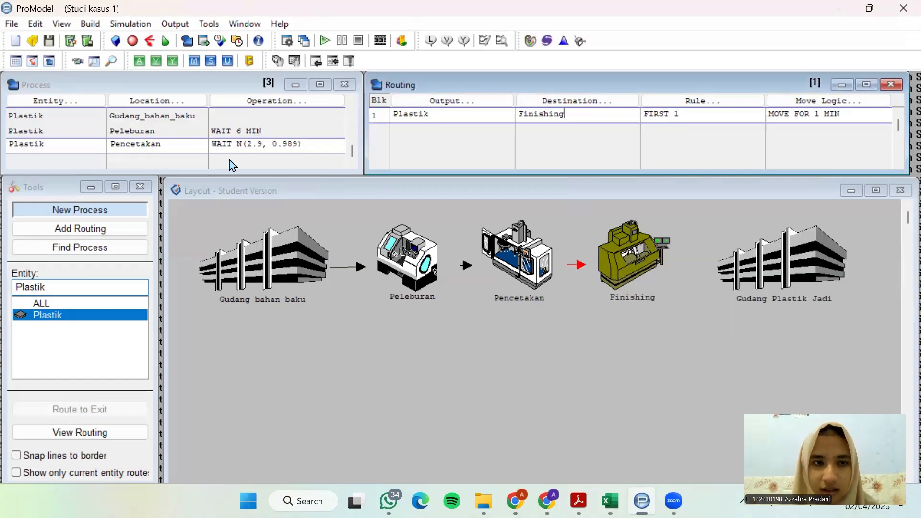
Add a new process record for Plastik at the Finishing location
click(353, 165)
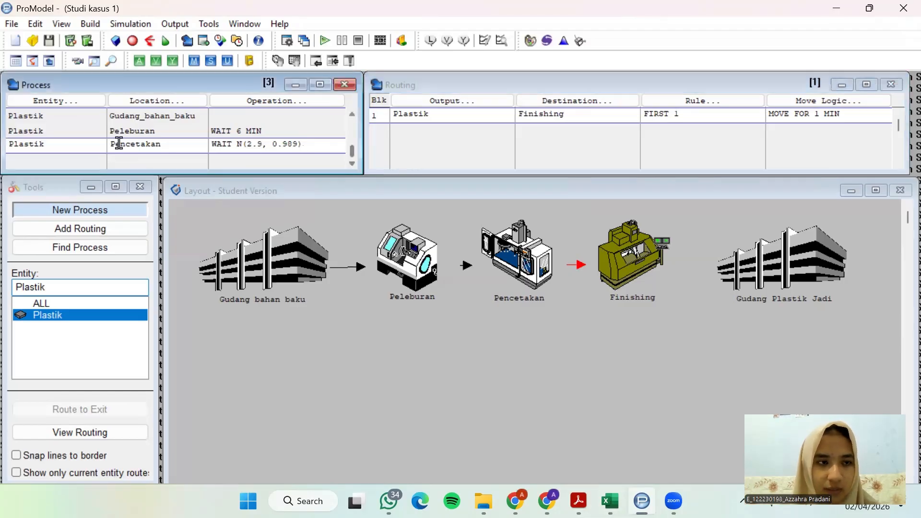
click(102, 159)
click(100, 102)
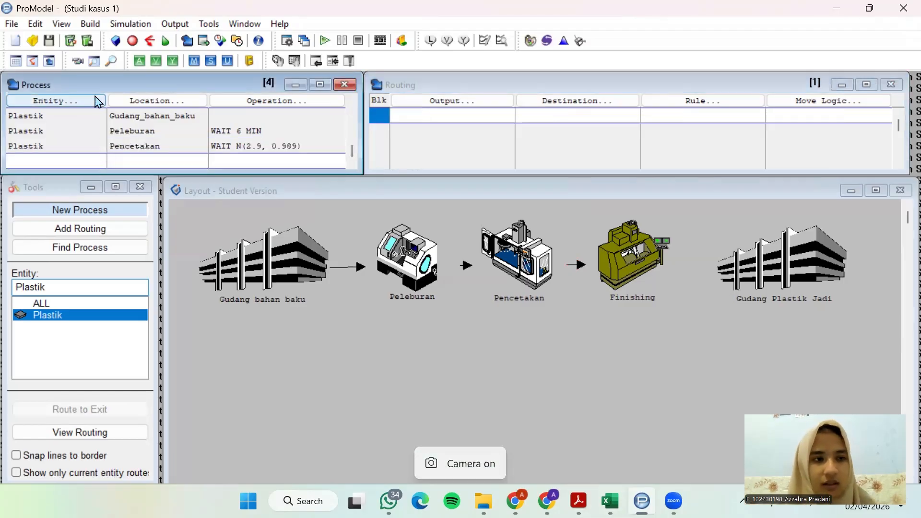
click(59, 310)
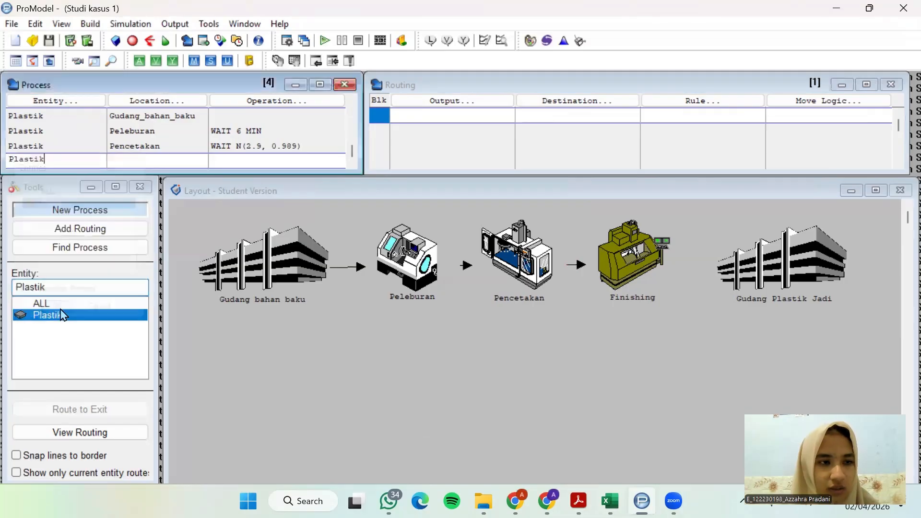
click(157, 101)
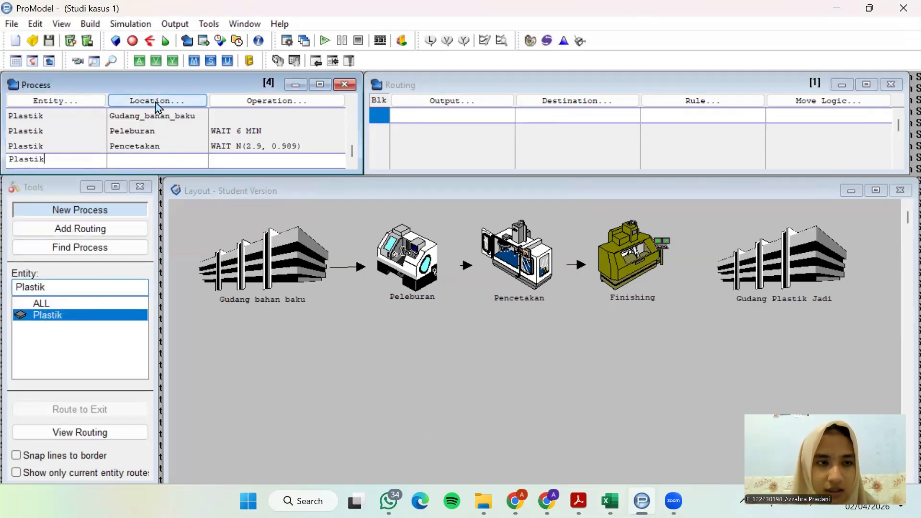
click(159, 310)
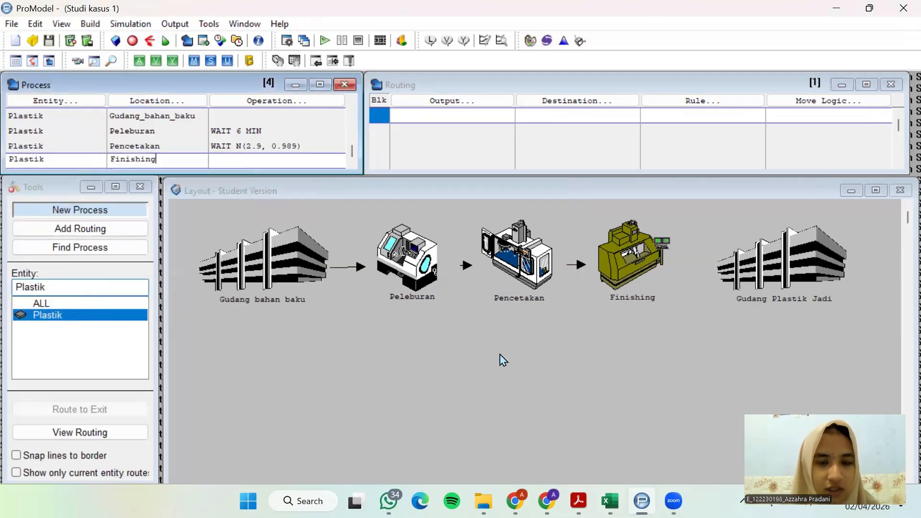
Look up the finishing process time in the case study PDF and enter WAIT 3 MIN as ProModel's Finishing operation
click(579, 501)
scroll(559, 320, down, 1)
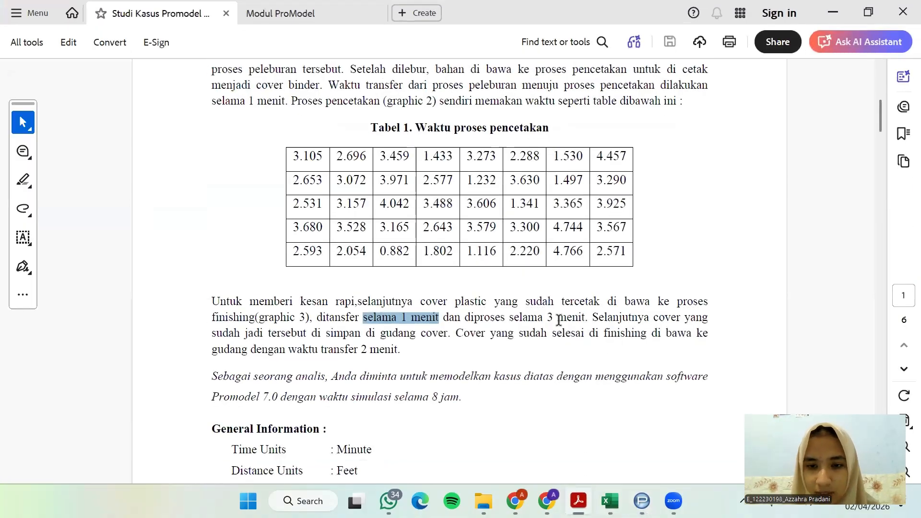
drag(508, 318, 585, 318)
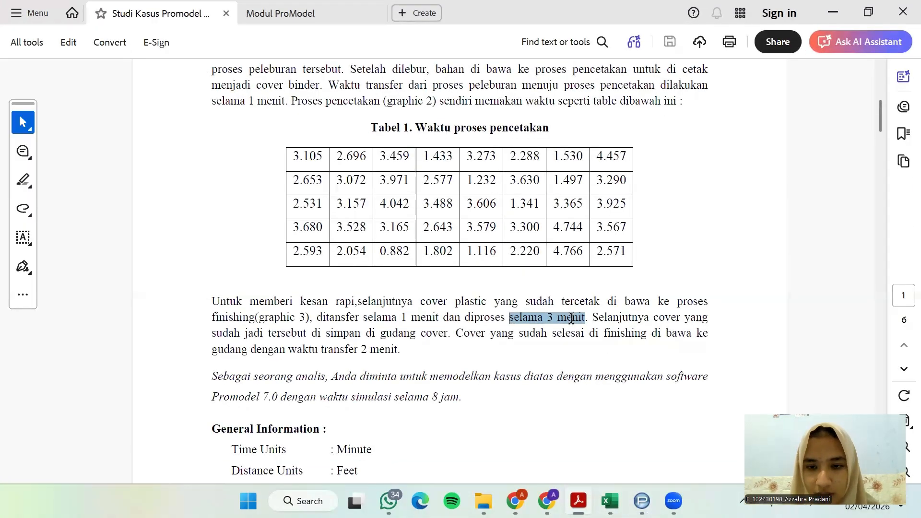
click(833, 12)
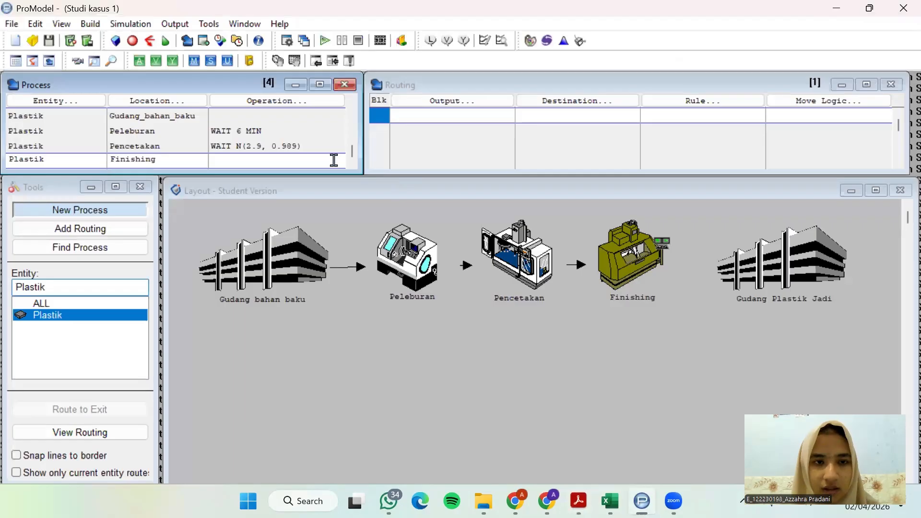
click(315, 102)
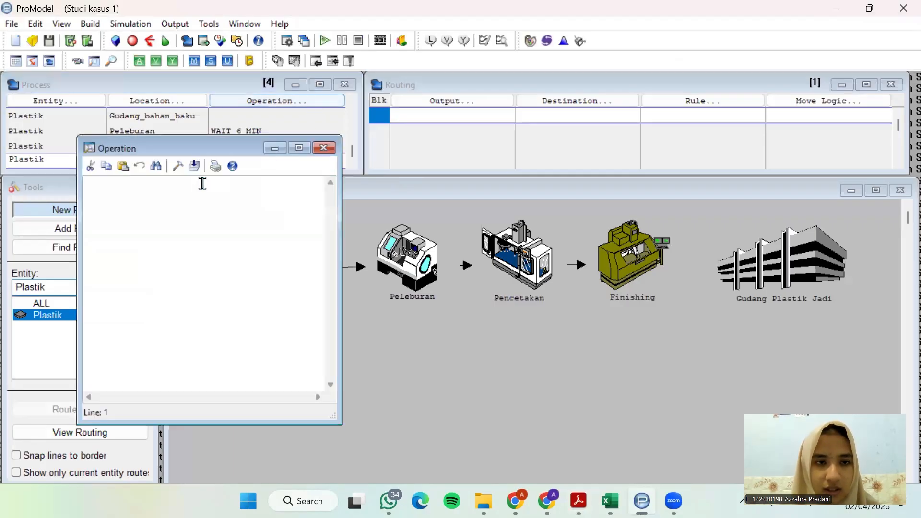
click(178, 166)
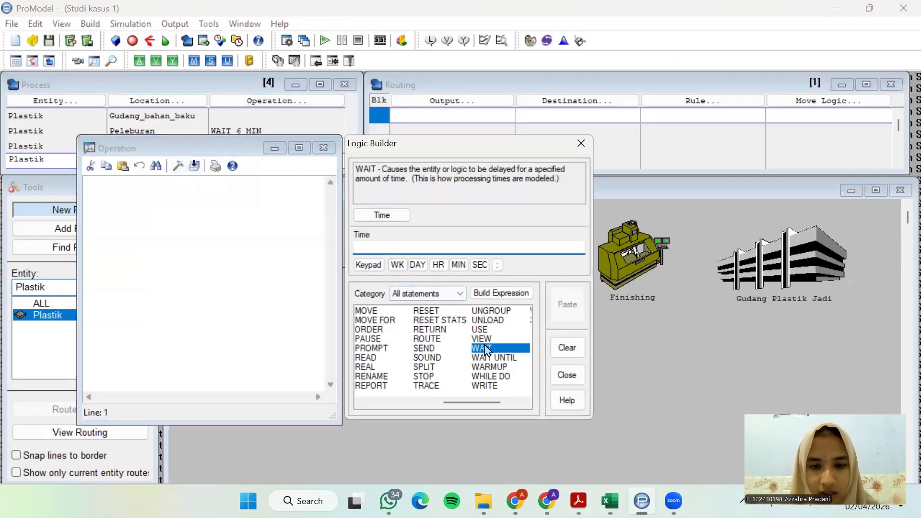
click(377, 216)
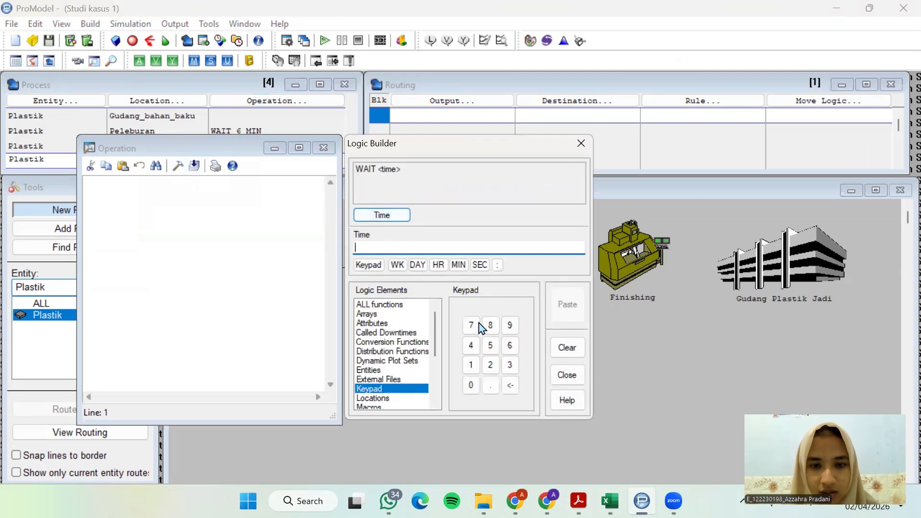
click(510, 365)
click(458, 265)
click(568, 305)
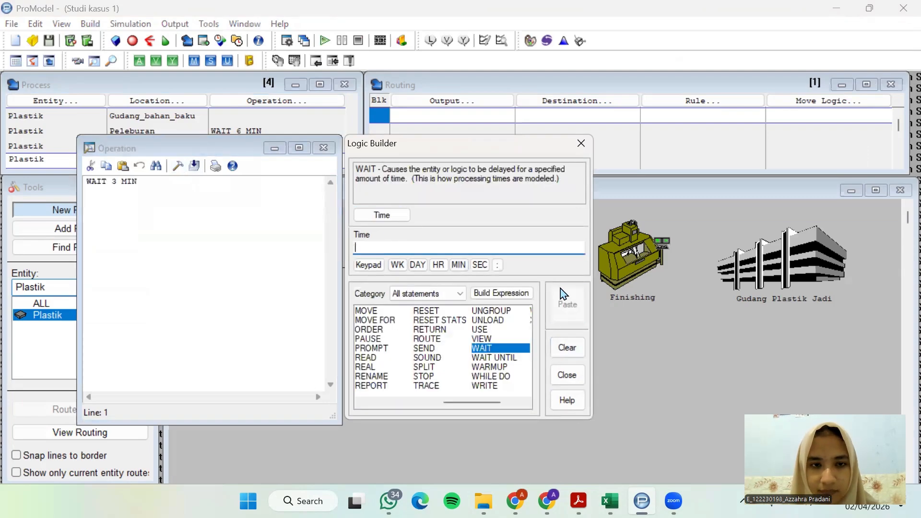
click(581, 144)
click(324, 149)
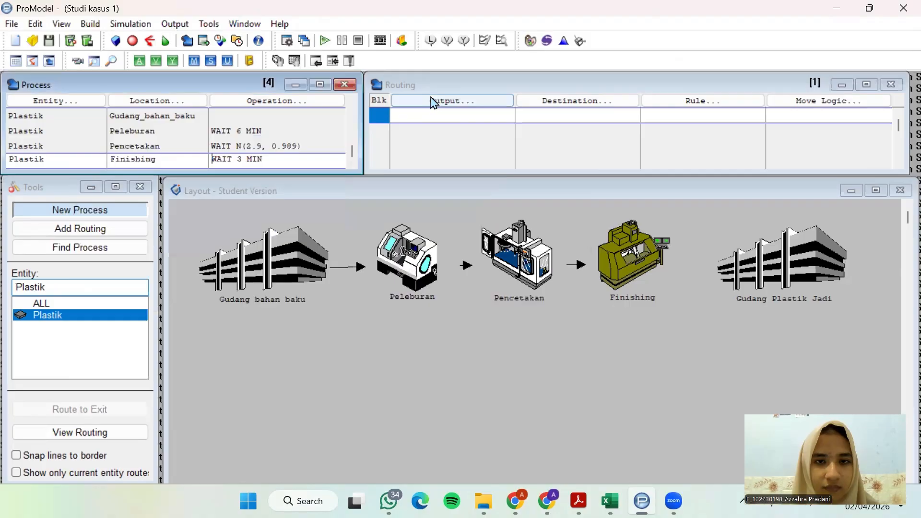
Define the Finishing routing with Plastik as output and Gudang_Plastik_Jadi as destination
click(430, 101)
click(440, 264)
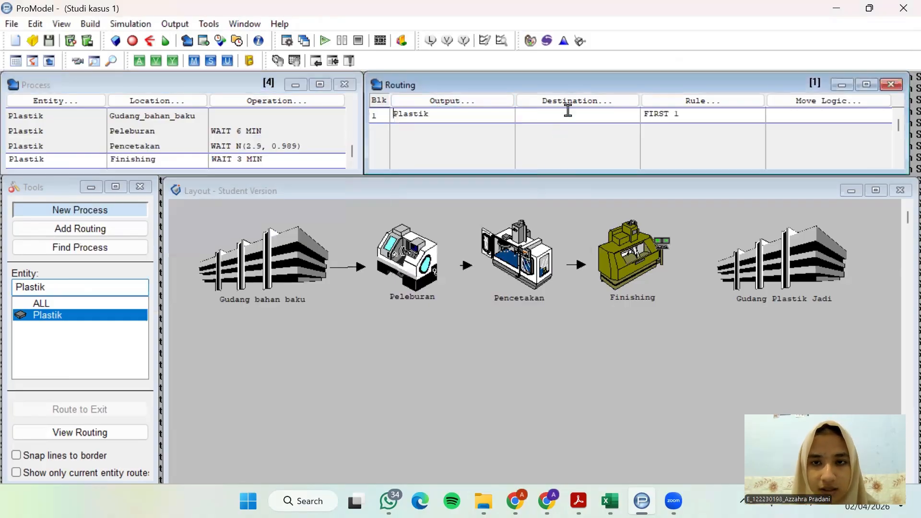
click(573, 102)
click(584, 190)
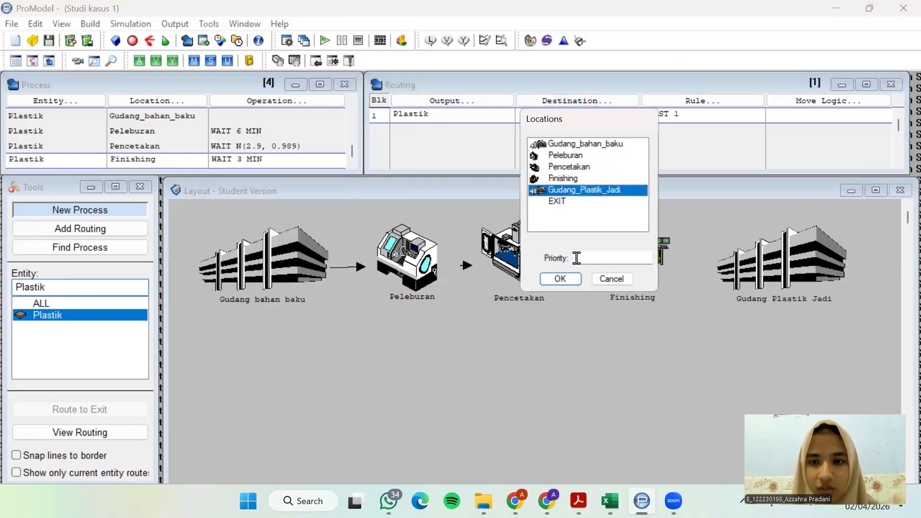
click(561, 279)
Look up the transfer time to the warehouse in the case study PDF and enter MOVE FOR 2 MIN as ProModel's Finishing-to-Gudang_Plastik_Jadi move logic
click(578, 501)
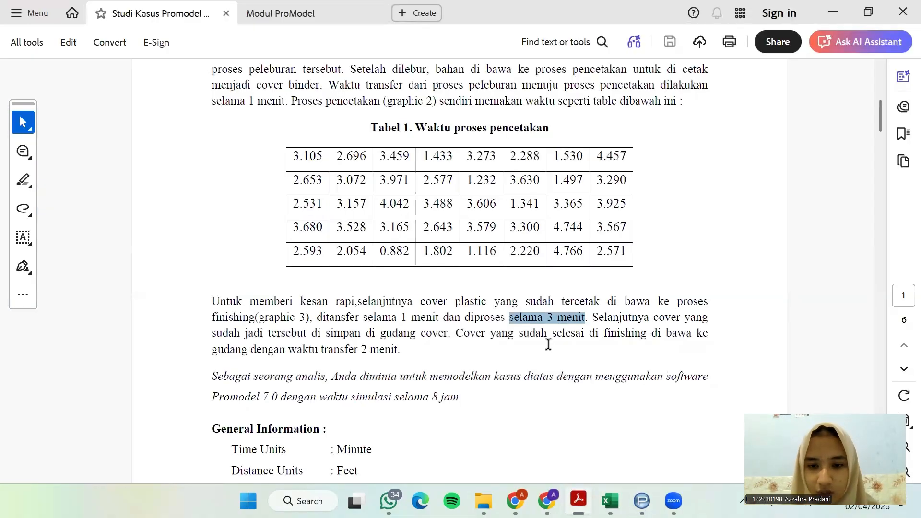
scroll(573, 328, down, 1)
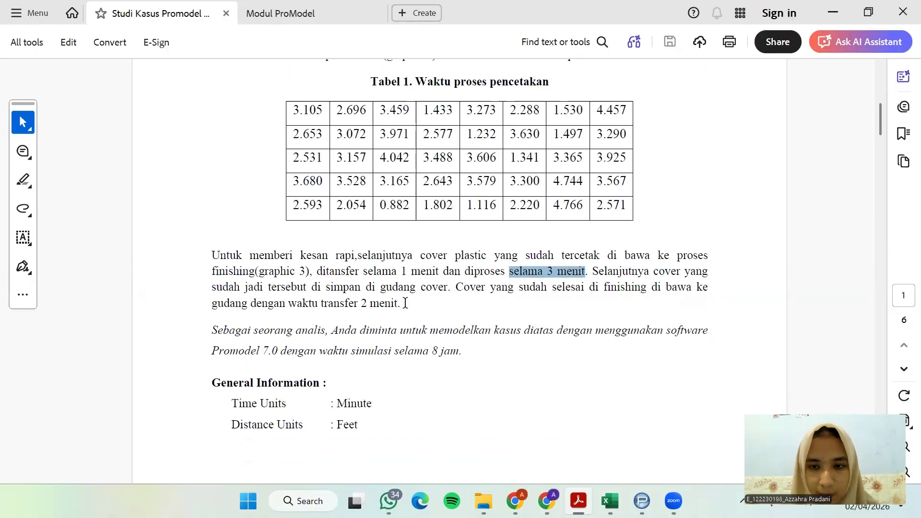
drag(406, 303, 320, 303)
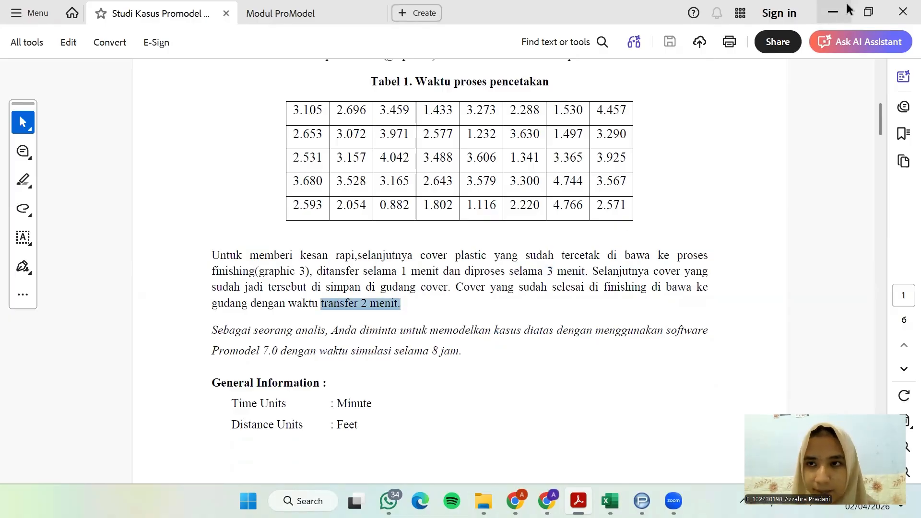
click(868, 11)
click(852, 102)
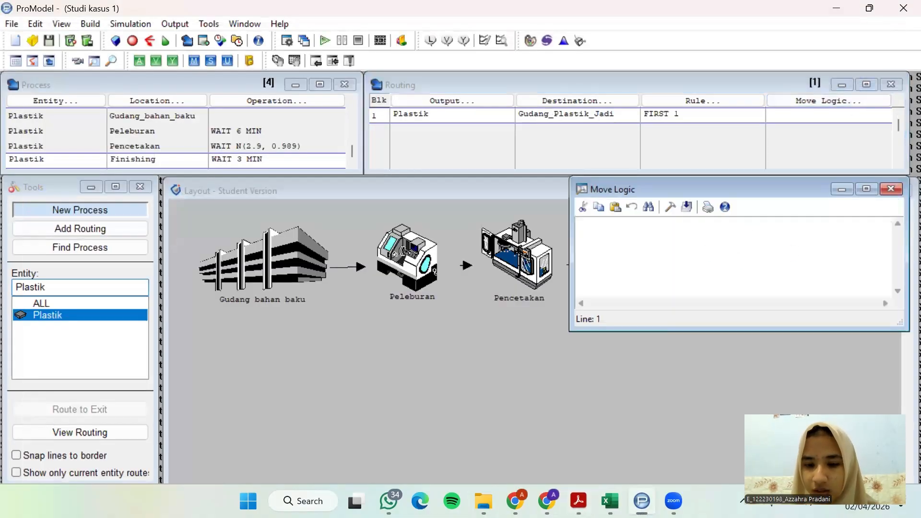
click(578, 501)
click(836, 8)
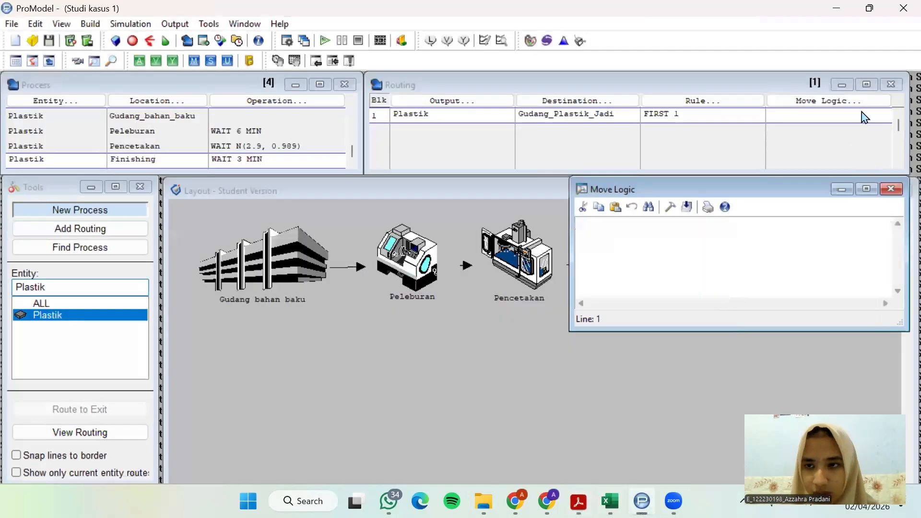
click(670, 207)
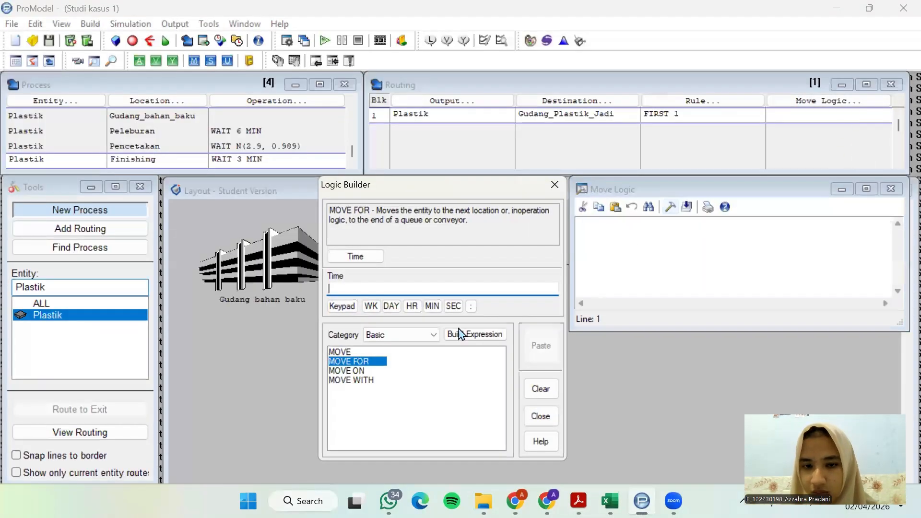
click(371, 258)
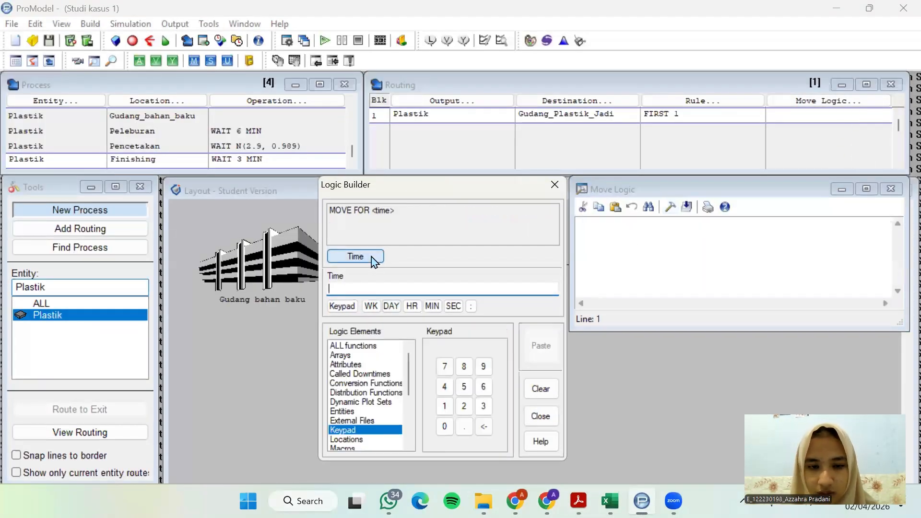
click(464, 406)
click(433, 306)
click(542, 346)
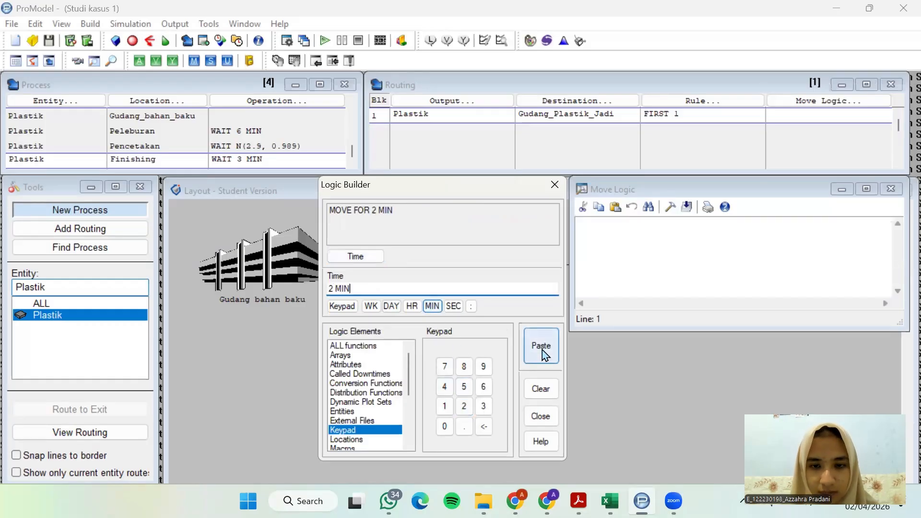
click(892, 190)
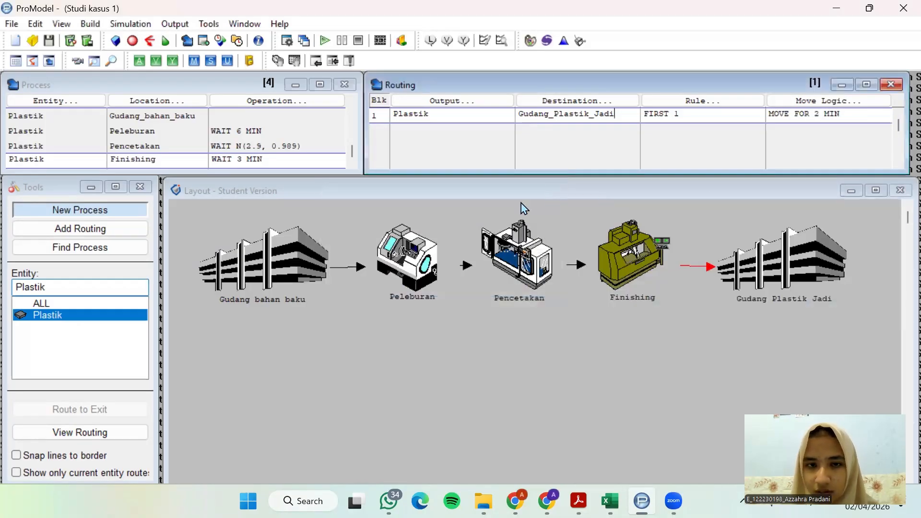
Add a new process record for Plastik at the Gudang_Plastik_Jadi location
click(353, 153)
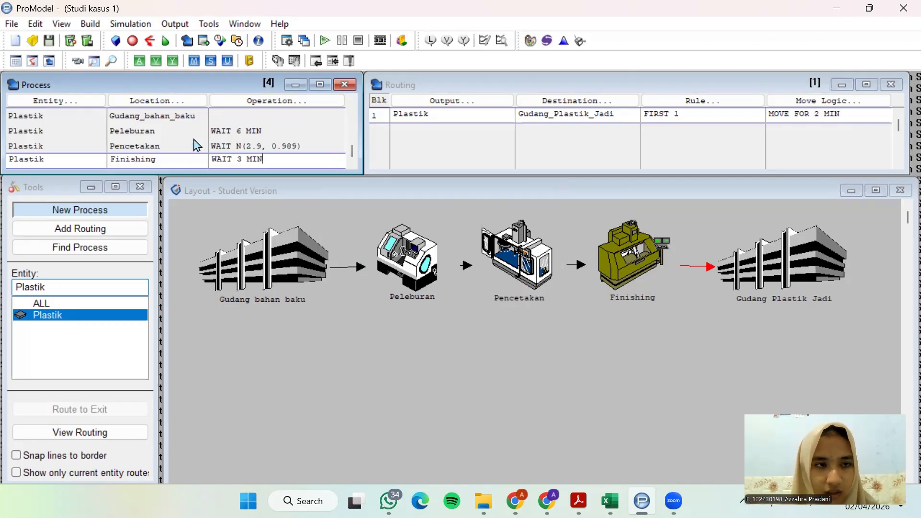
click(99, 160)
key(Down)
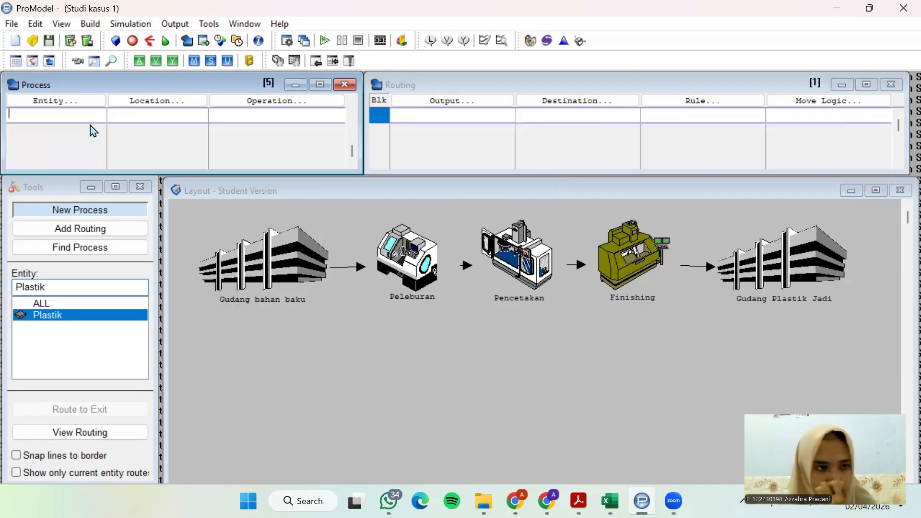
click(87, 102)
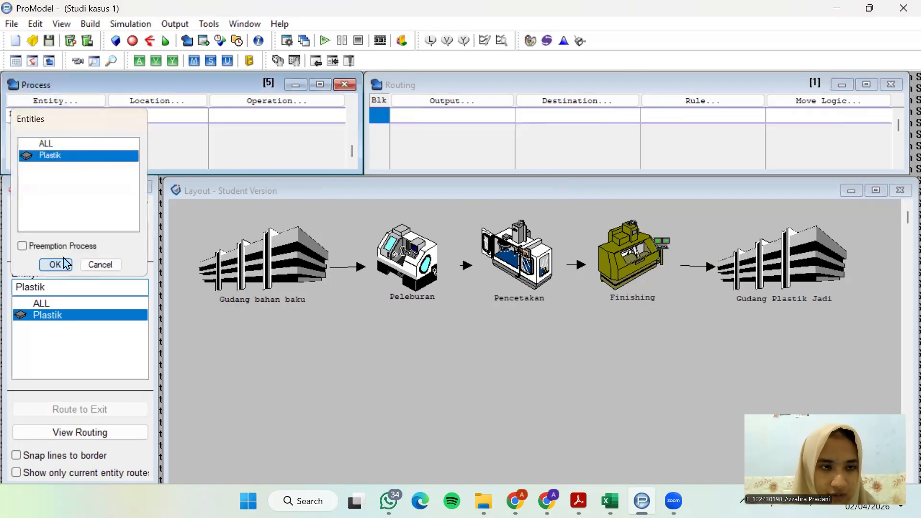
click(55, 265)
click(165, 101)
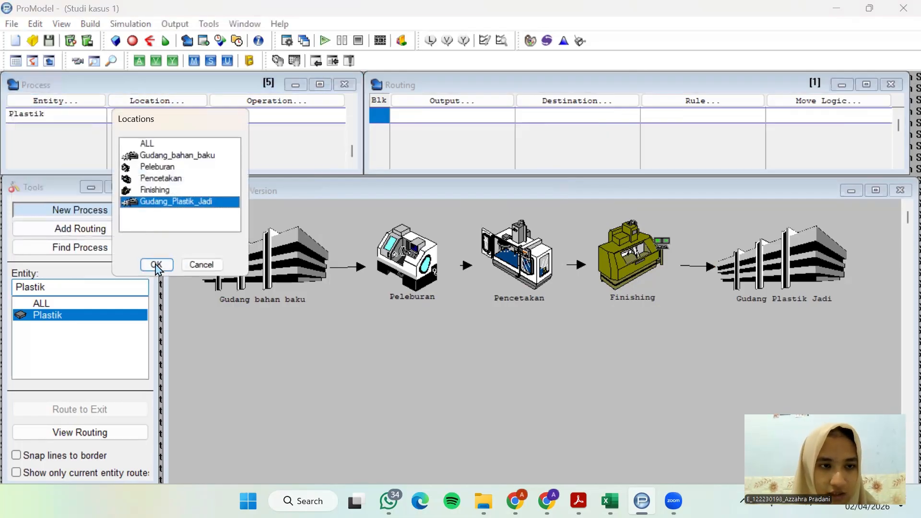
click(156, 265)
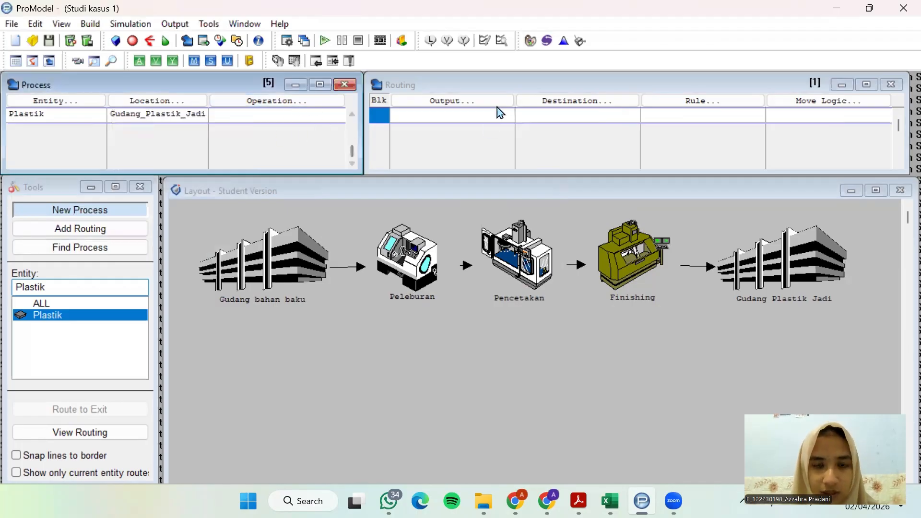
Define the Gudang_Plastik_Jadi routing with Plastik as output and EXIT as destination
click(484, 104)
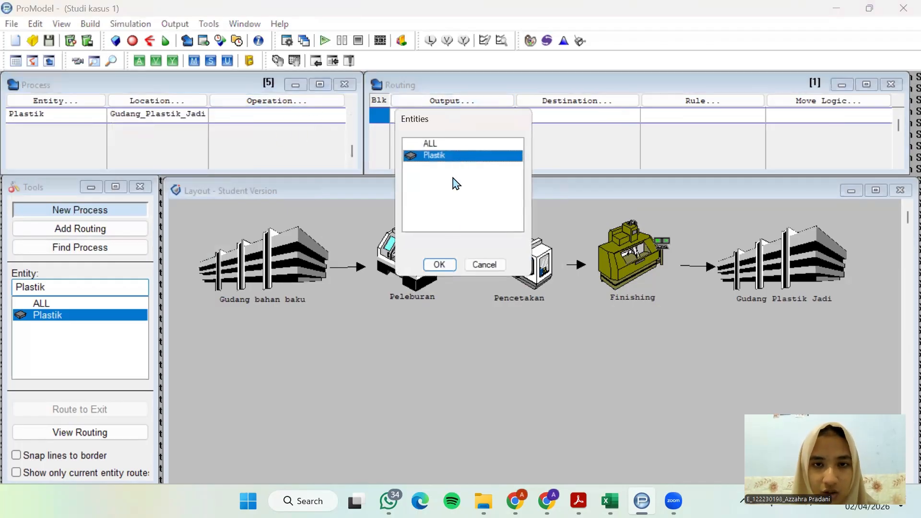
click(439, 265)
click(578, 108)
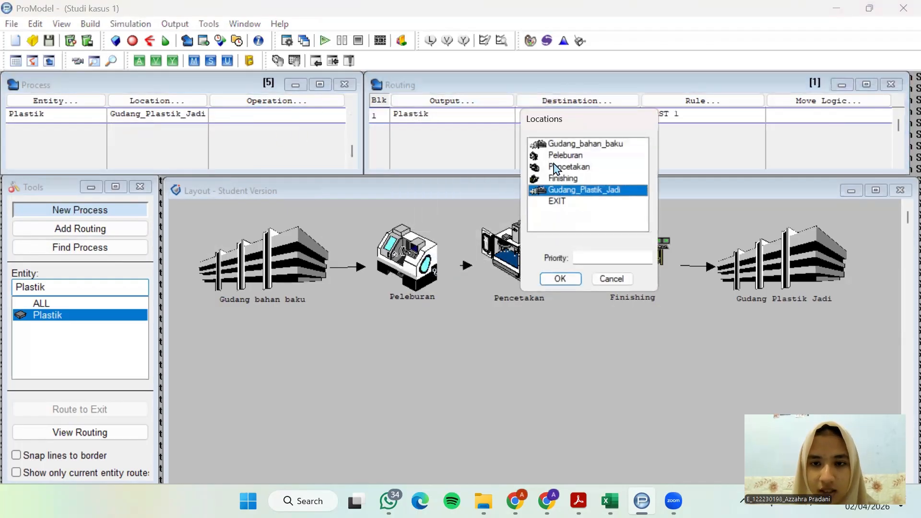
click(552, 201)
click(562, 279)
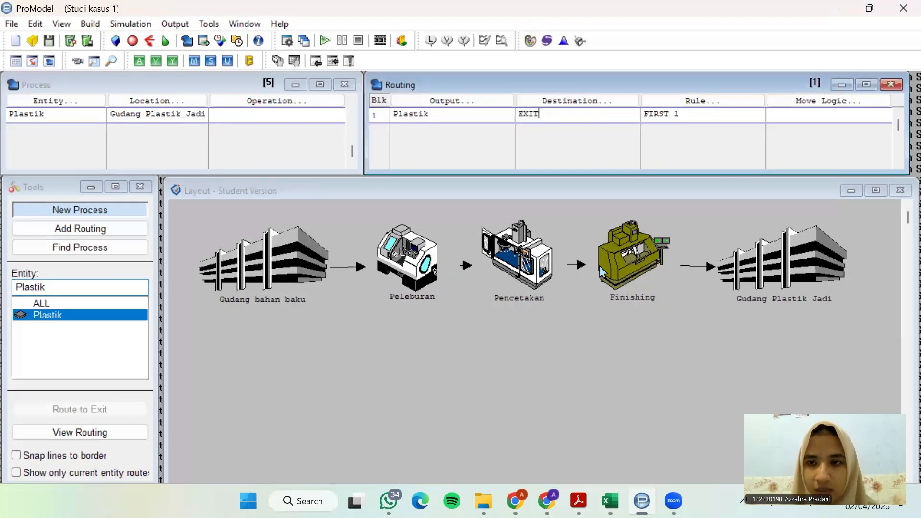
click(457, 383)
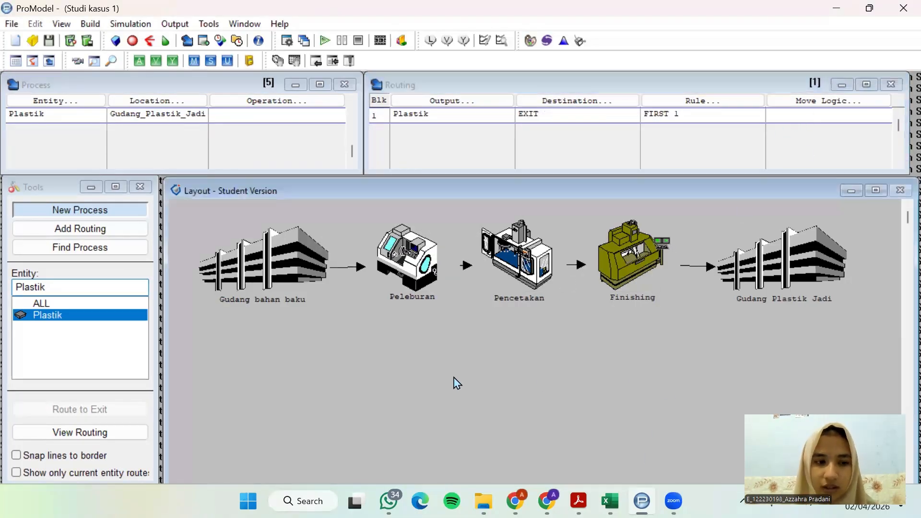
drag(379, 182, 379, 181)
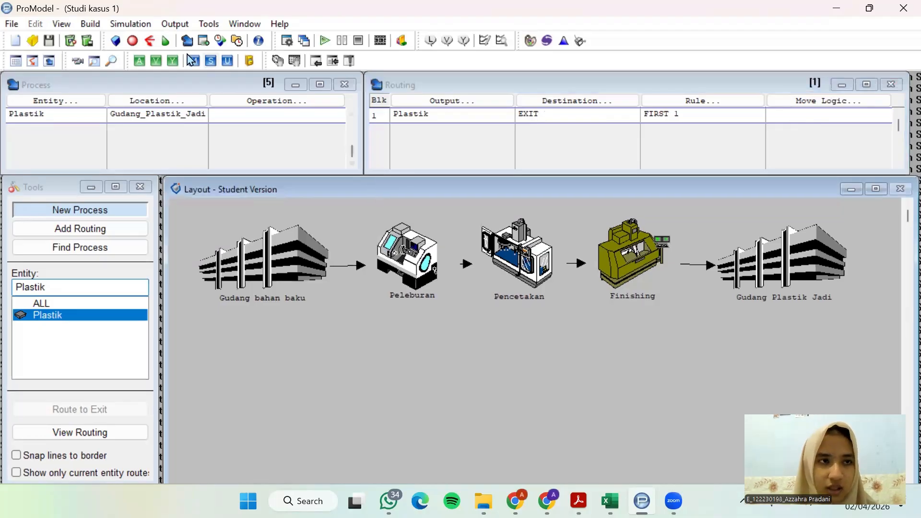
Open the arrivals table and examine the case study PDF for the plastic's arrival interval, number of arrivals and quantity per arrival
click(86, 25)
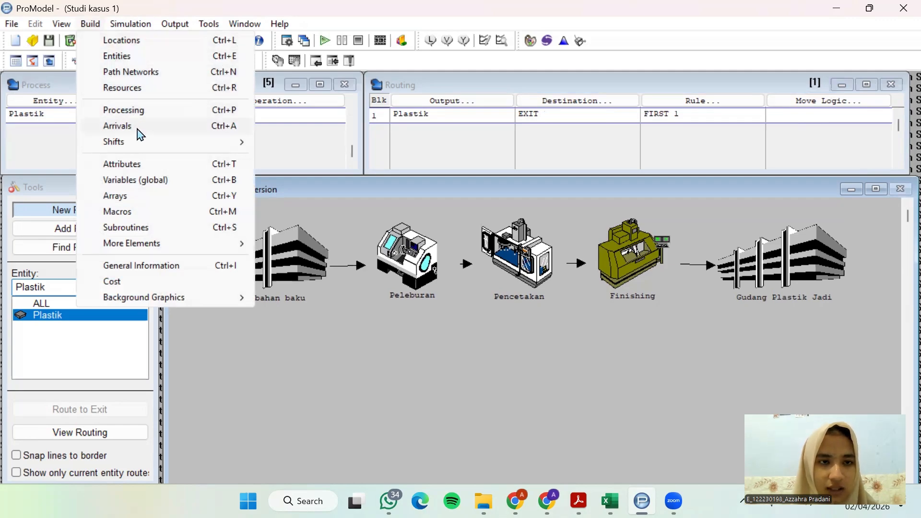
click(118, 126)
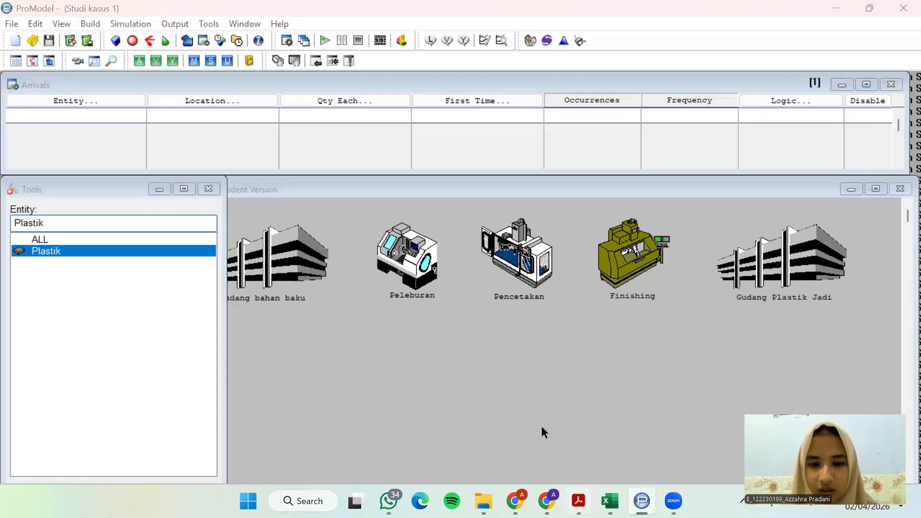
key(alt+Tab)
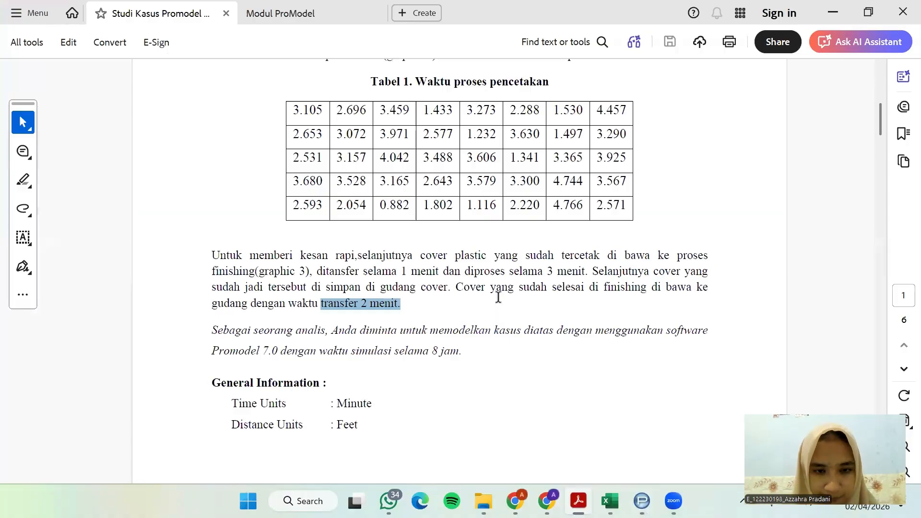
scroll(499, 298, up, 8)
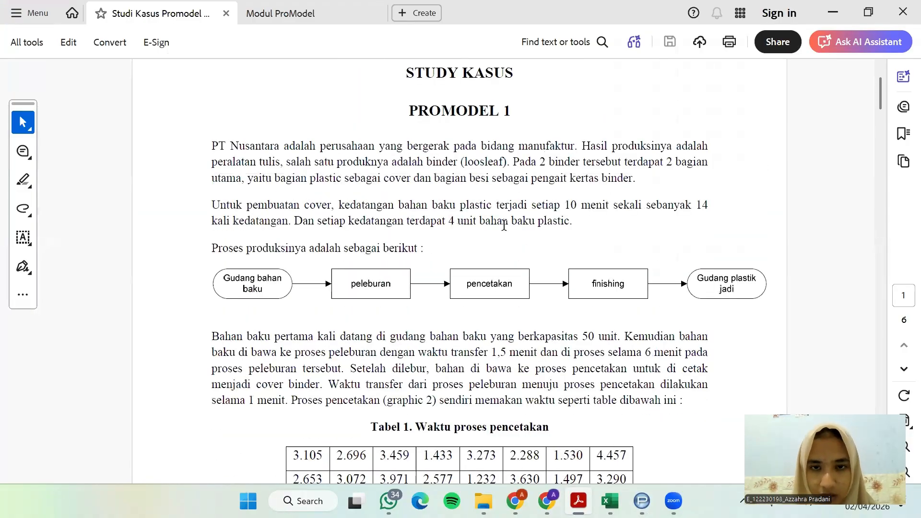
scroll(387, 187, down, 1)
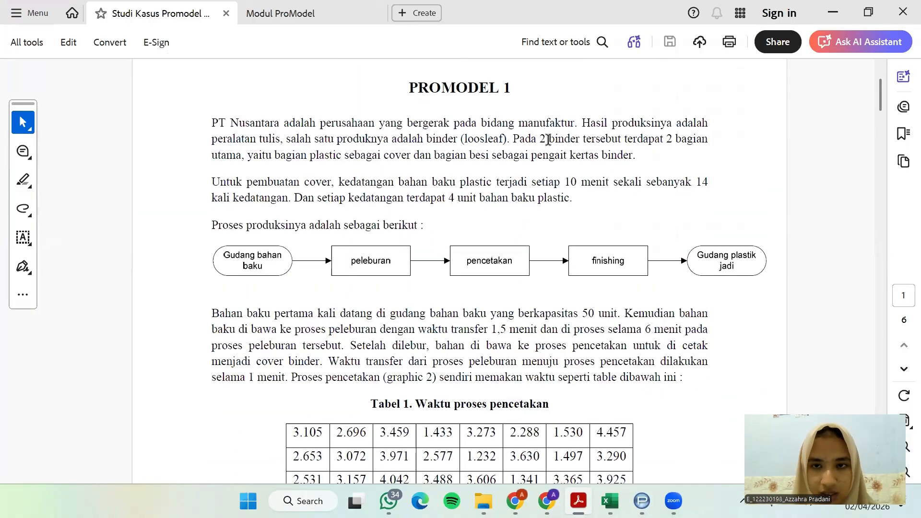
drag(514, 140, 608, 159)
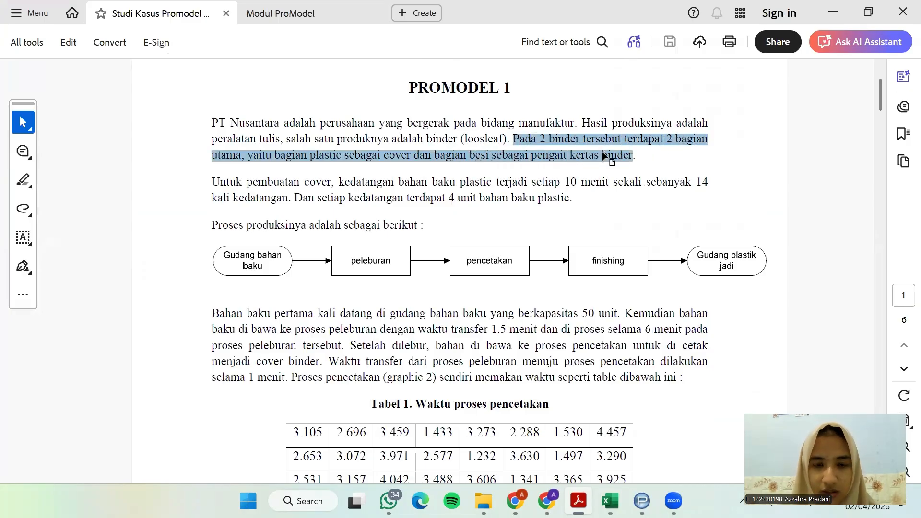
click(461, 167)
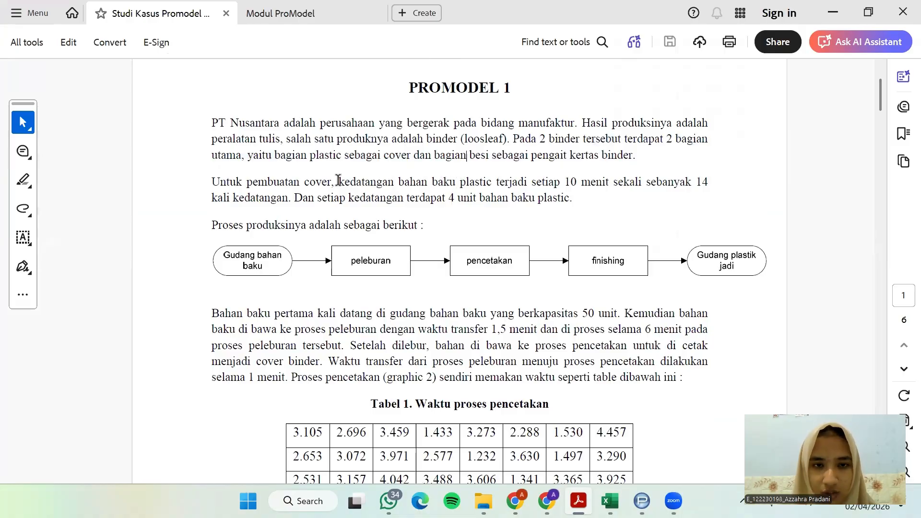
drag(338, 180, 535, 200)
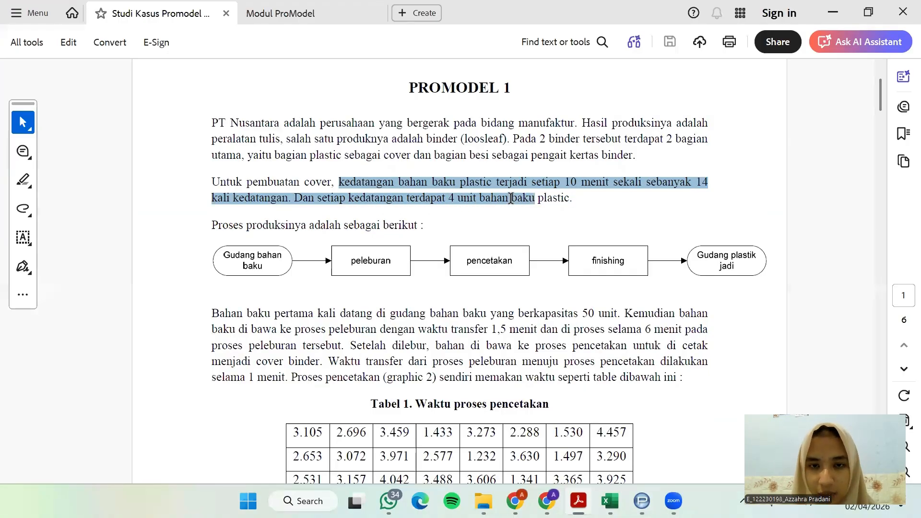
click(839, 19)
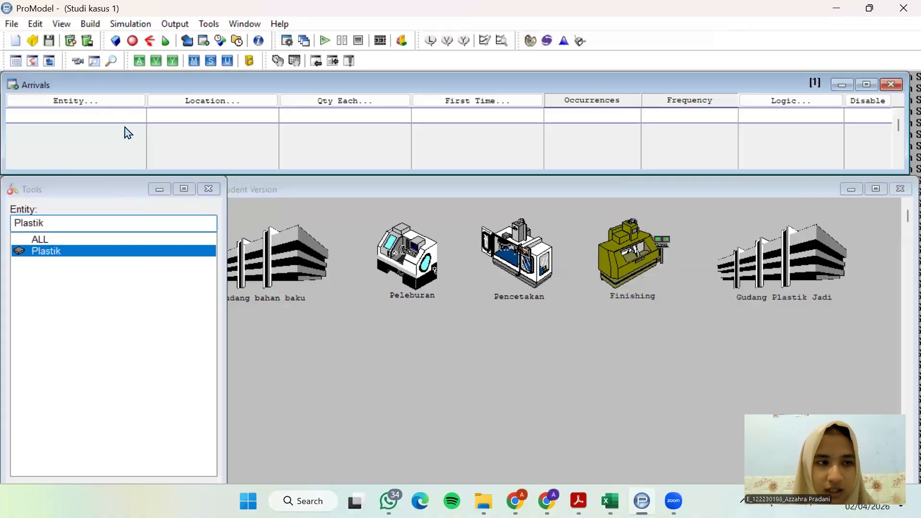
Define an arrival of Plastik at Gudang_bahan_baku in ProModel with a quantity of 4 per arrival
click(123, 106)
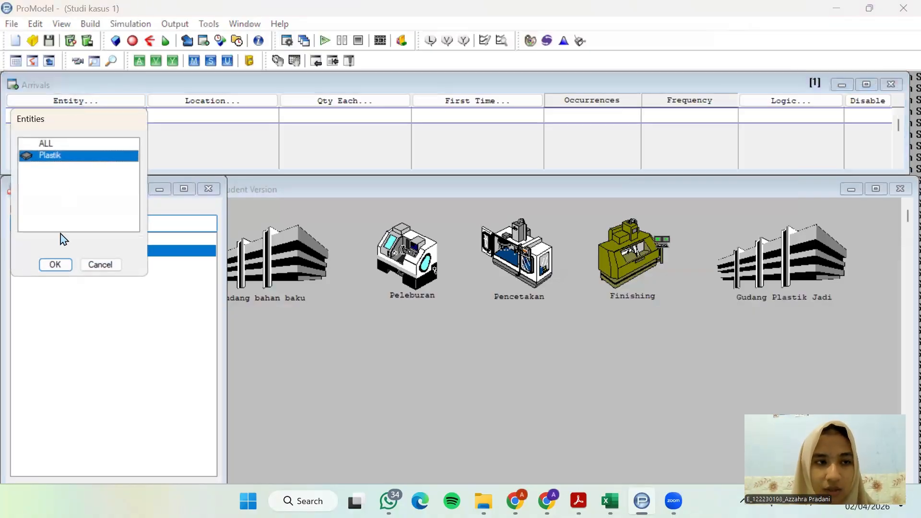
click(56, 264)
click(242, 107)
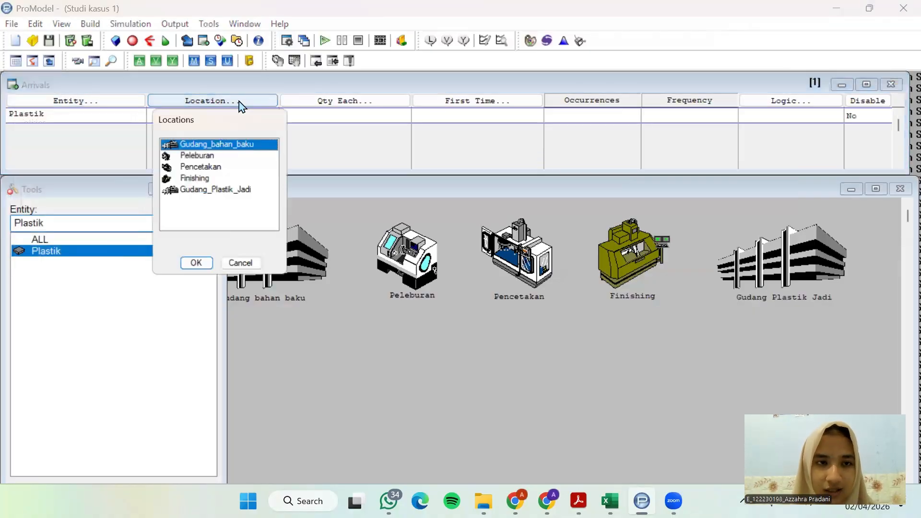
click(197, 266)
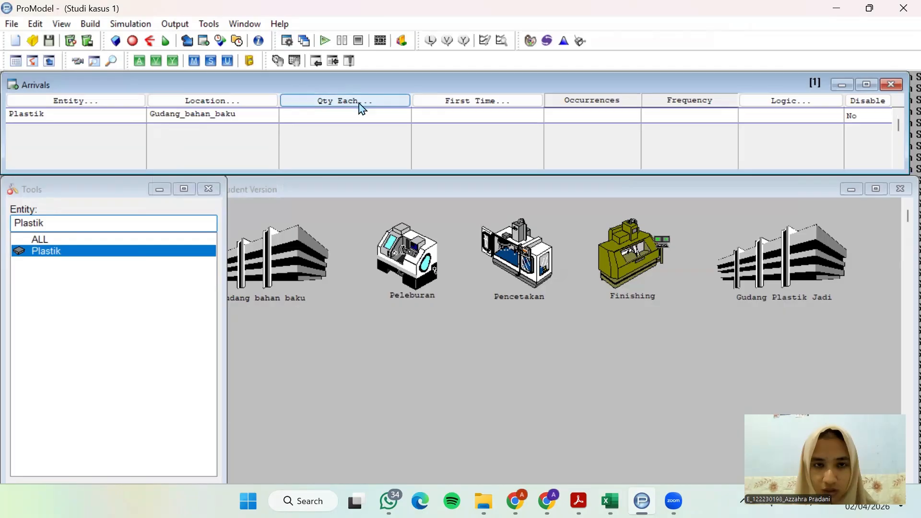
click(362, 107)
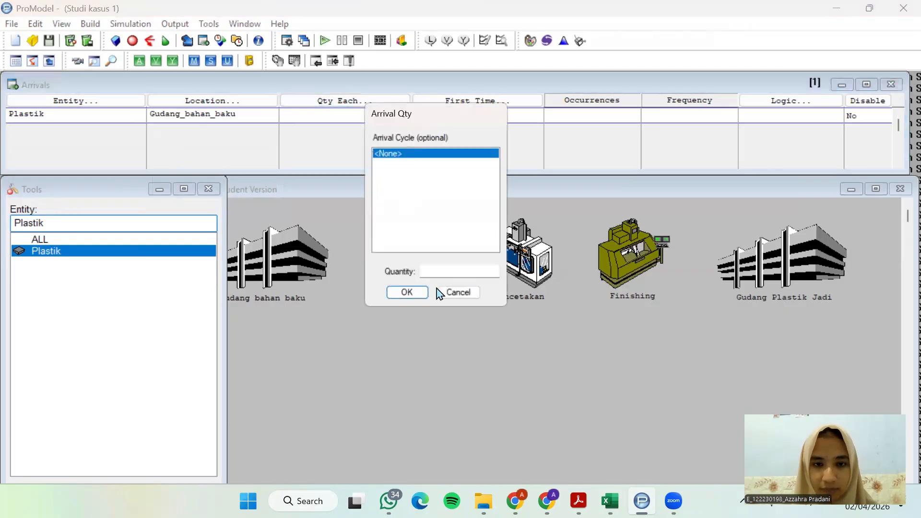
text(4)
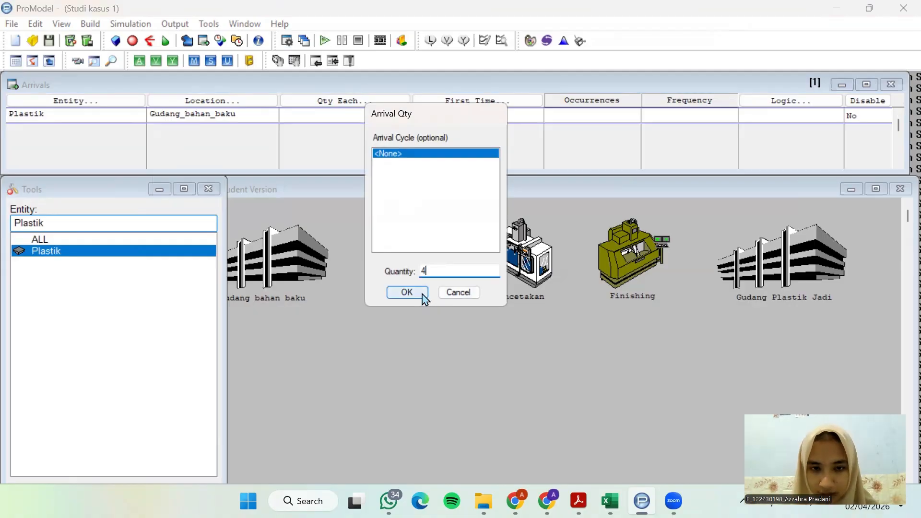
click(425, 298)
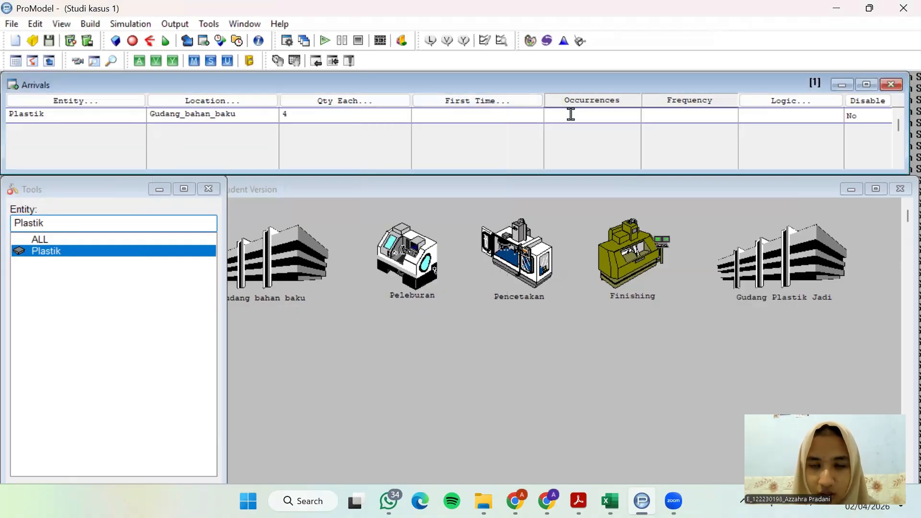
Look up the number of arrivals in the case study PDF and set Plastik's arrival occurrences to 14 in ProModel
click(579, 501)
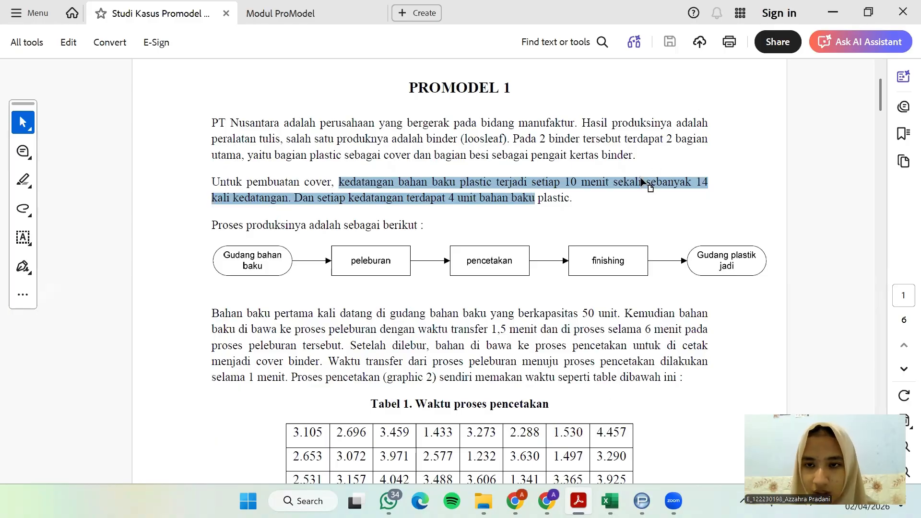
drag(647, 178, 314, 197)
click(833, 15)
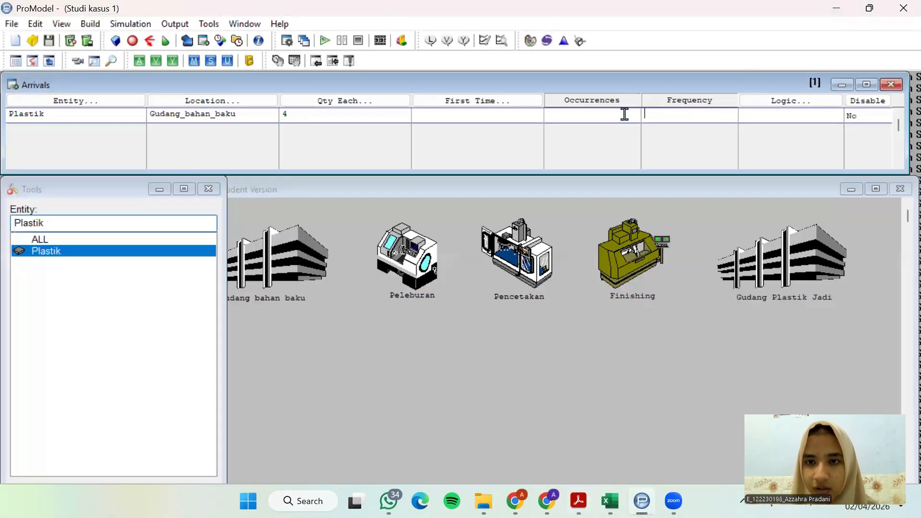
text(14)
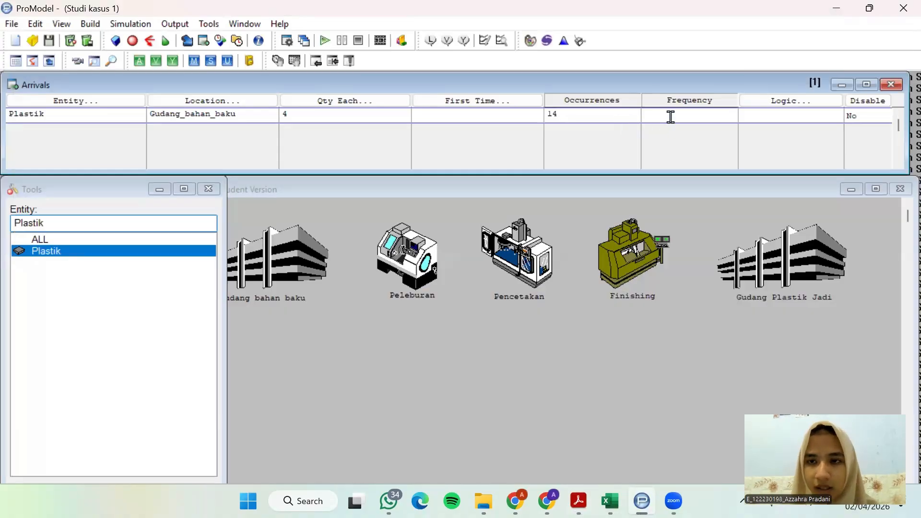
Look up the arrival interval in the case study PDF and set Plastik's arrival frequency to 10 in ProModel
click(579, 501)
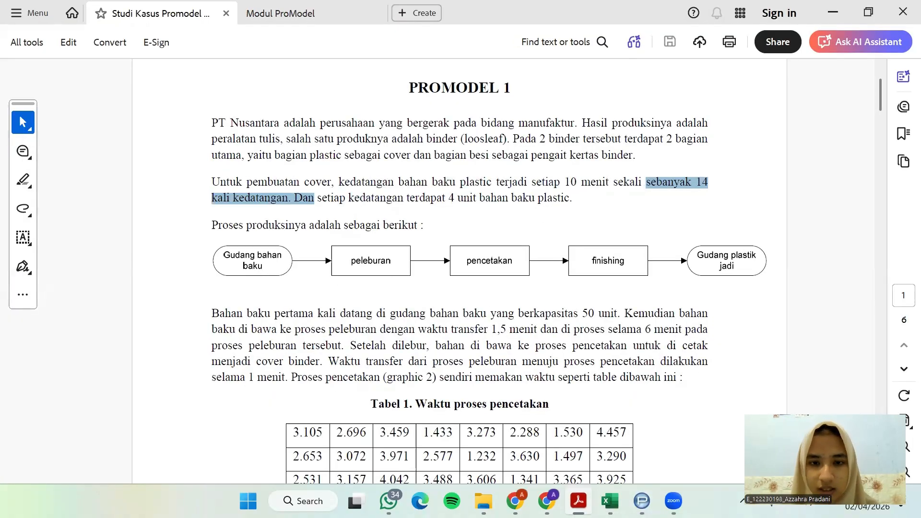
drag(533, 183, 608, 182)
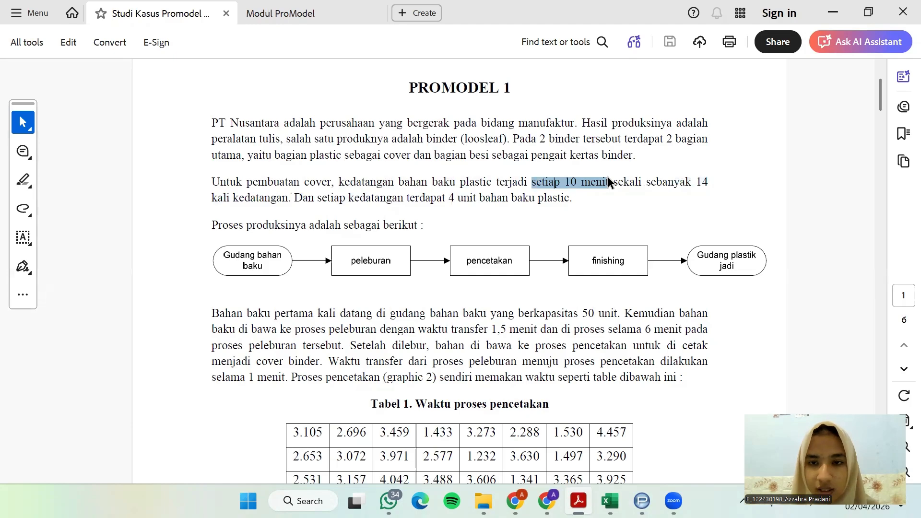
click(832, 16)
click(693, 112)
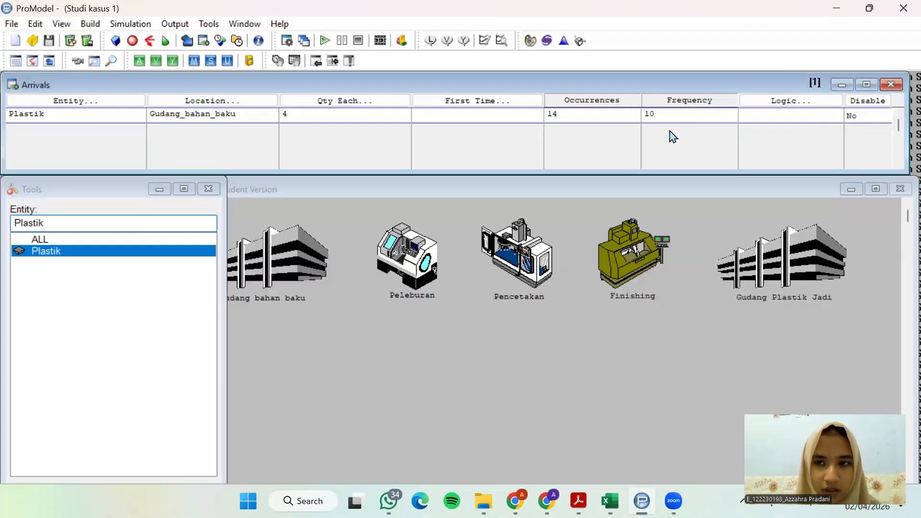
click(710, 223)
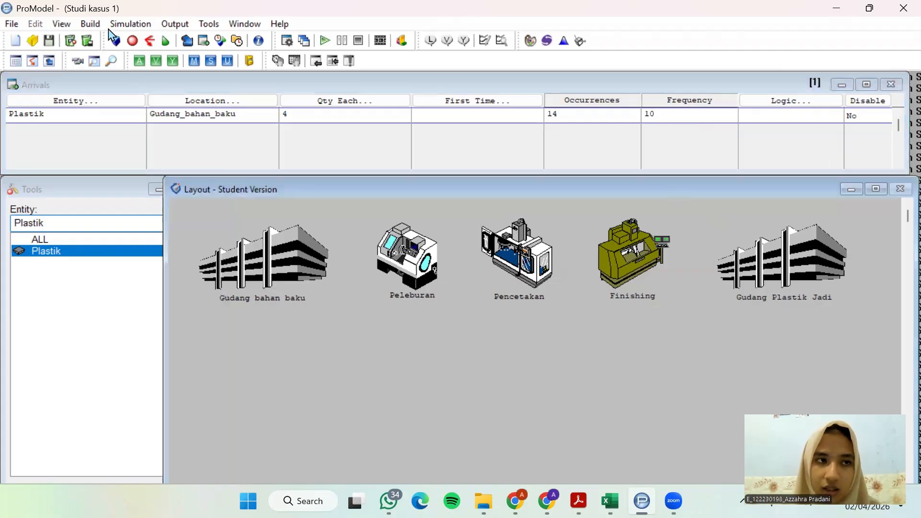
Open the model's locations table and reposition the layout window closer to it
click(90, 24)
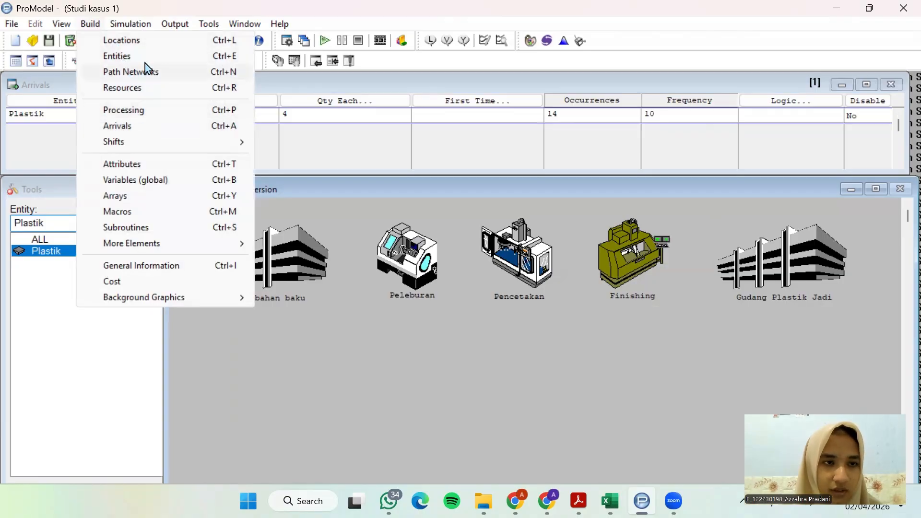
click(144, 41)
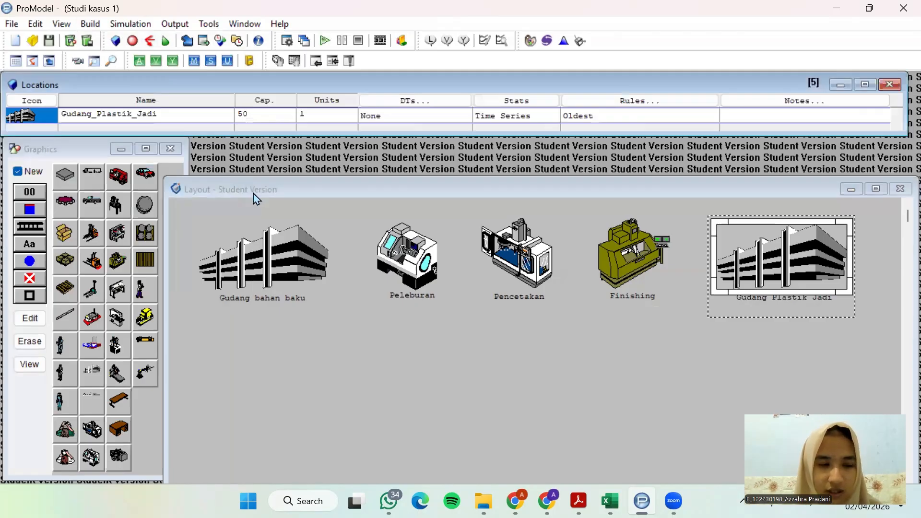
drag(254, 197, 288, 155)
Set the run time to 8 in the simulation options
click(129, 25)
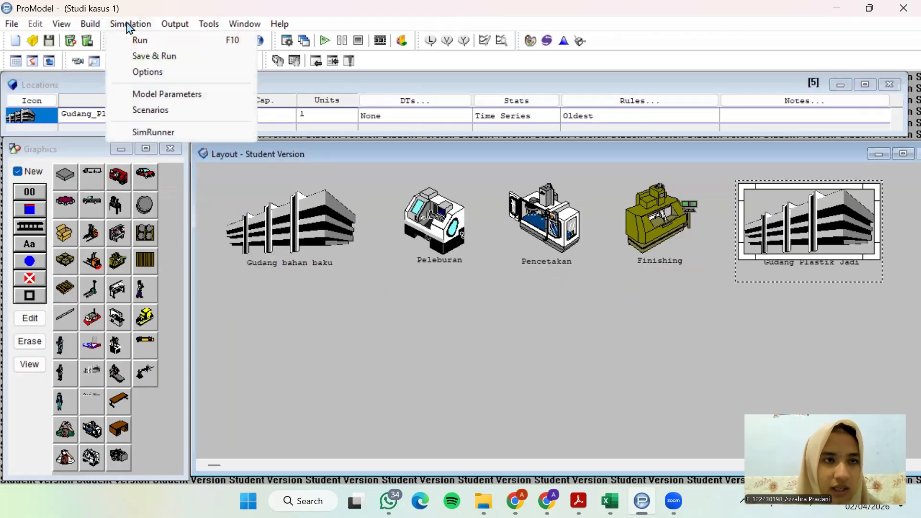
click(147, 72)
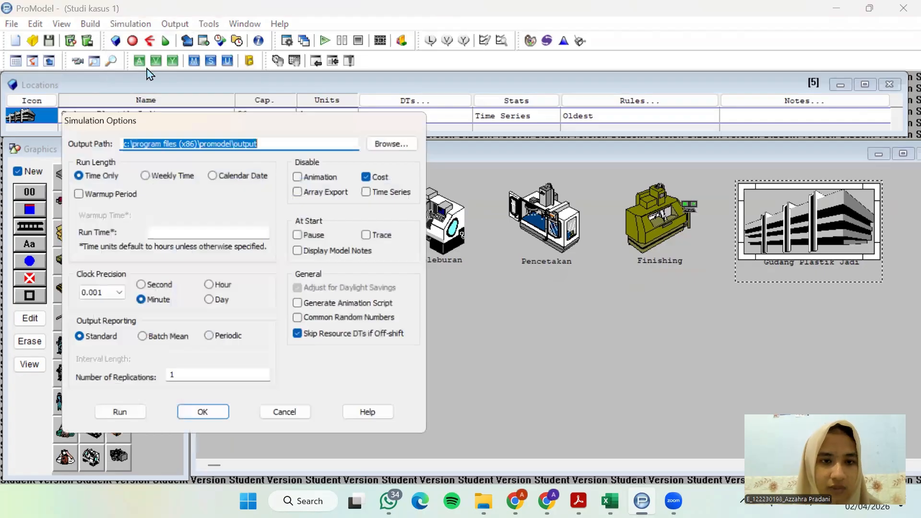
drag(288, 124, 325, 92)
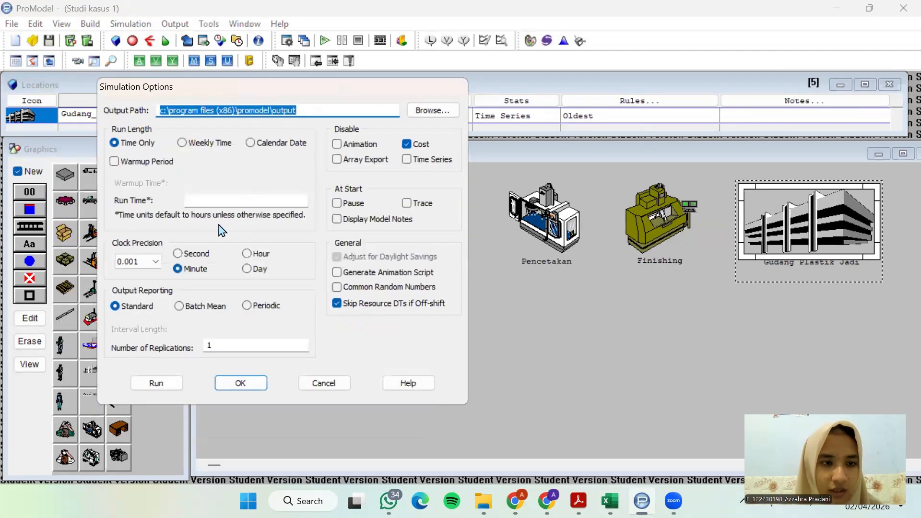
click(225, 201)
text(8)
Check the required simulation duration in the case study PDF and set ProModel's clock precision unit to Hour
click(578, 501)
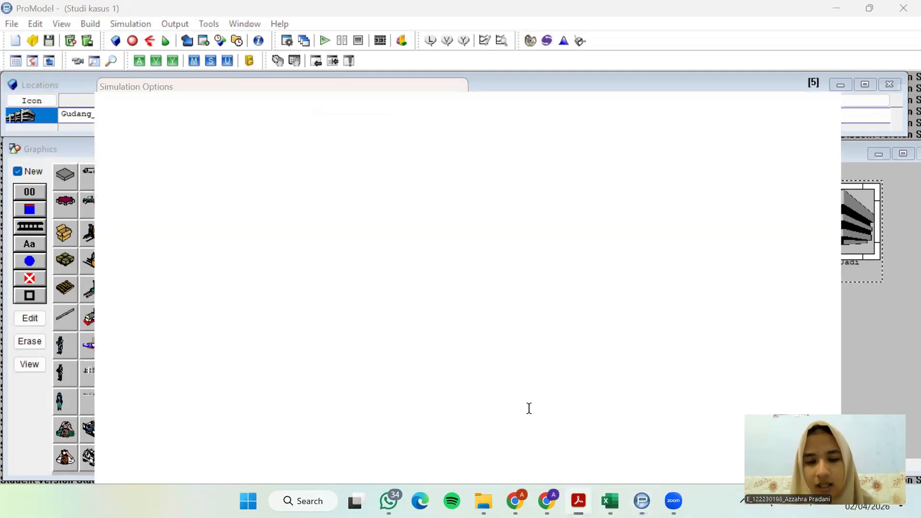
scroll(496, 354, down, 3)
scroll(480, 331, down, 2)
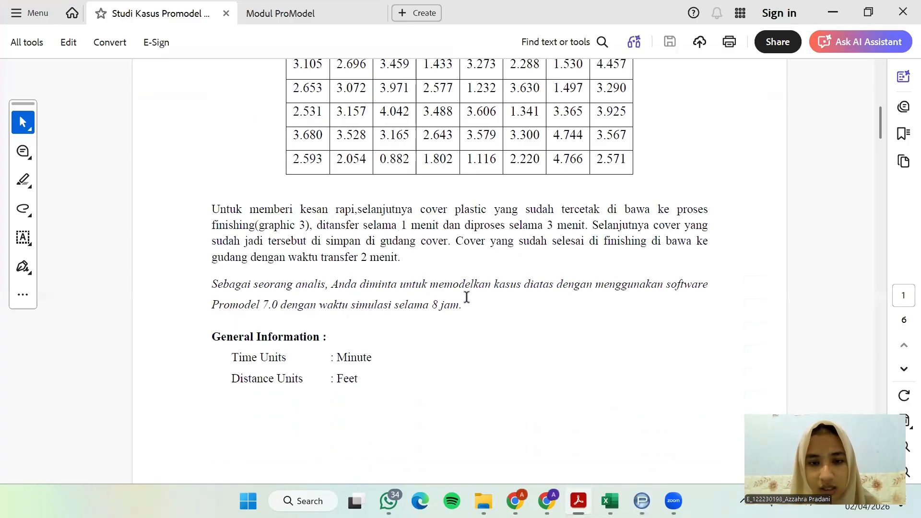
drag(467, 297, 353, 296)
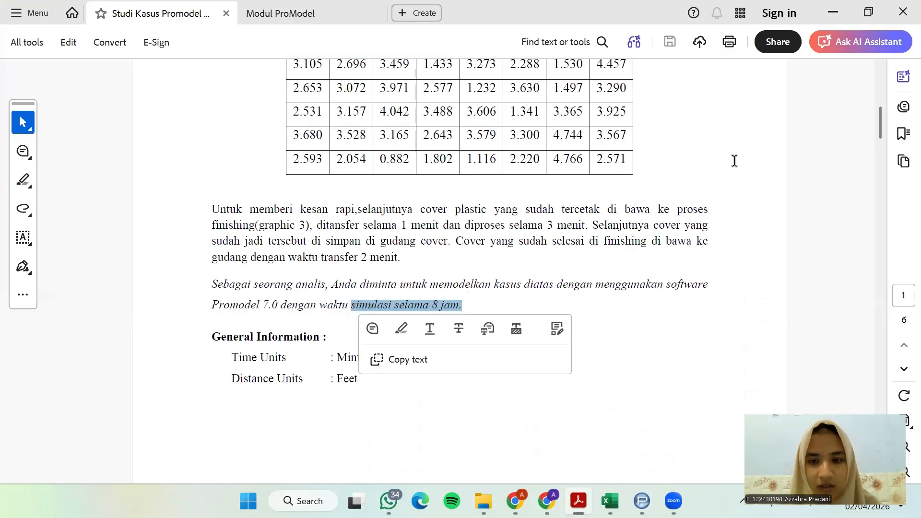
click(833, 12)
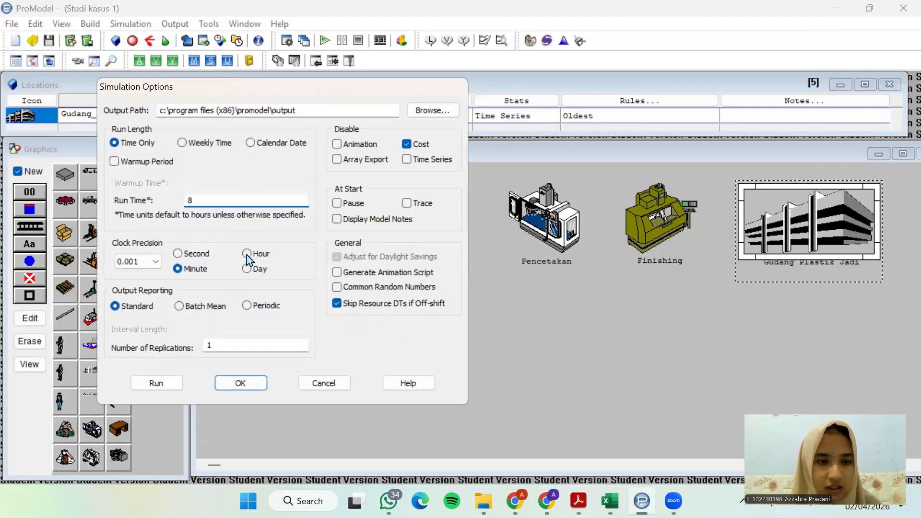
click(247, 254)
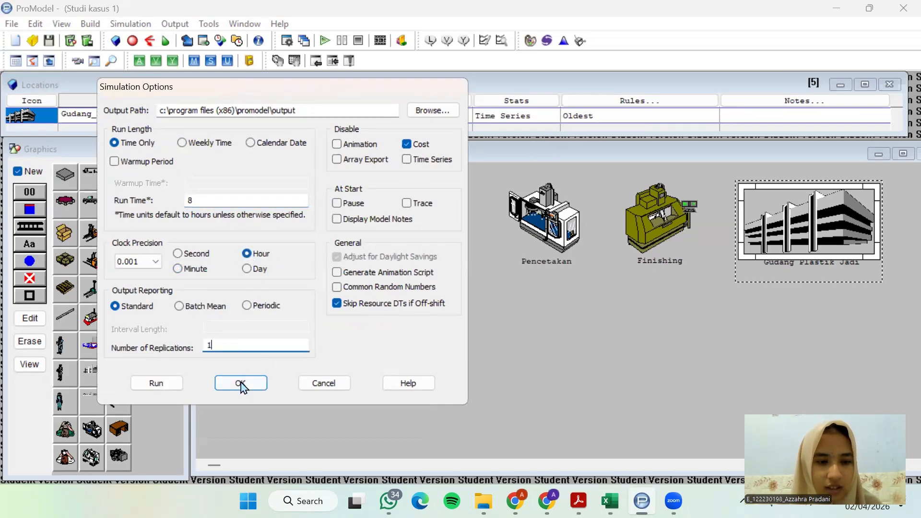
Run the simulation, saving the model as "Studi kasus 1" in the Downloads folder when required
click(177, 387)
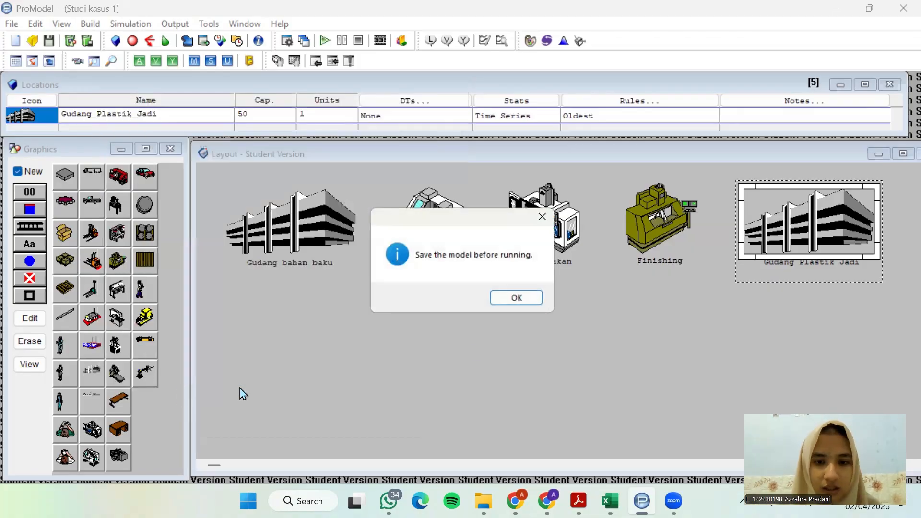
click(523, 302)
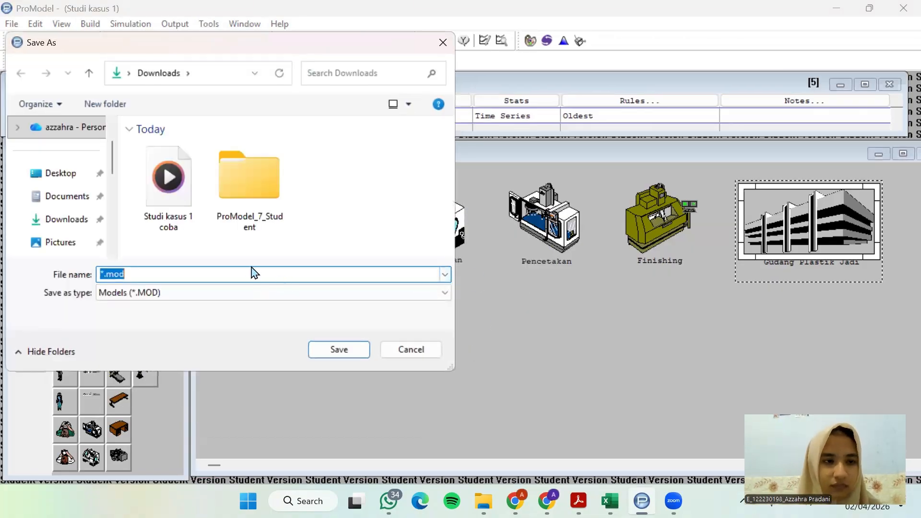
text(Studi kas)
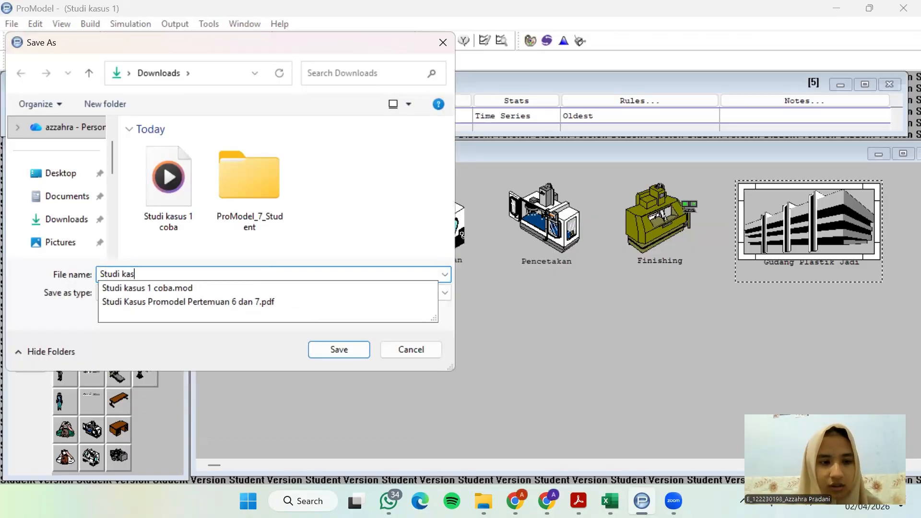
text(us 1)
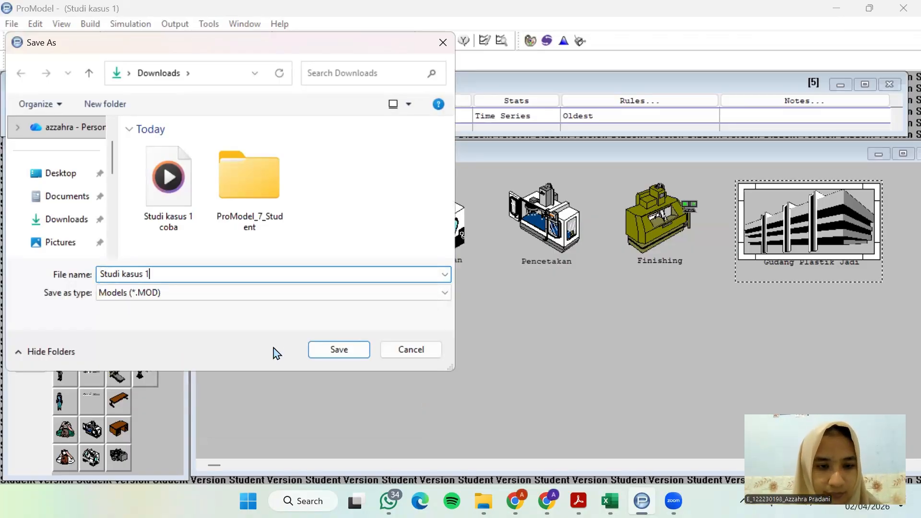
click(317, 351)
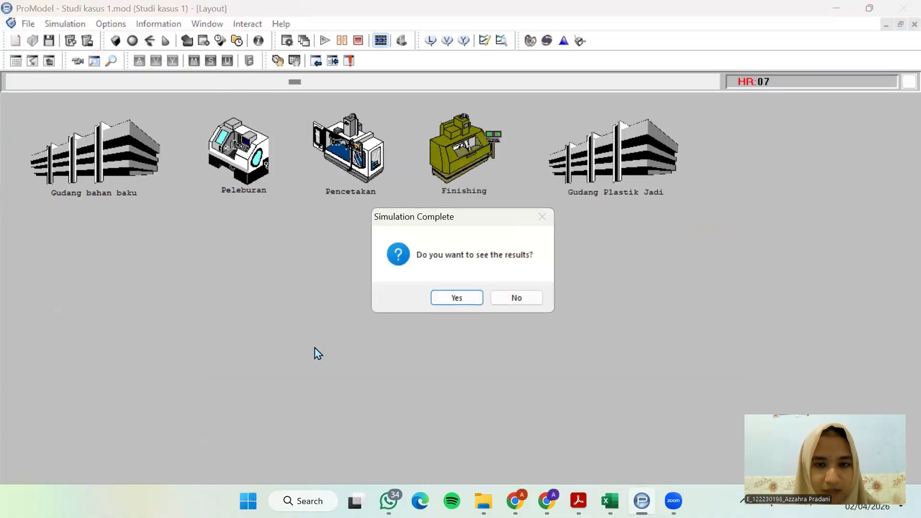
Open the simulation results and review the report's location, location state, failed arrival, entity state and entity activity tables
click(460, 302)
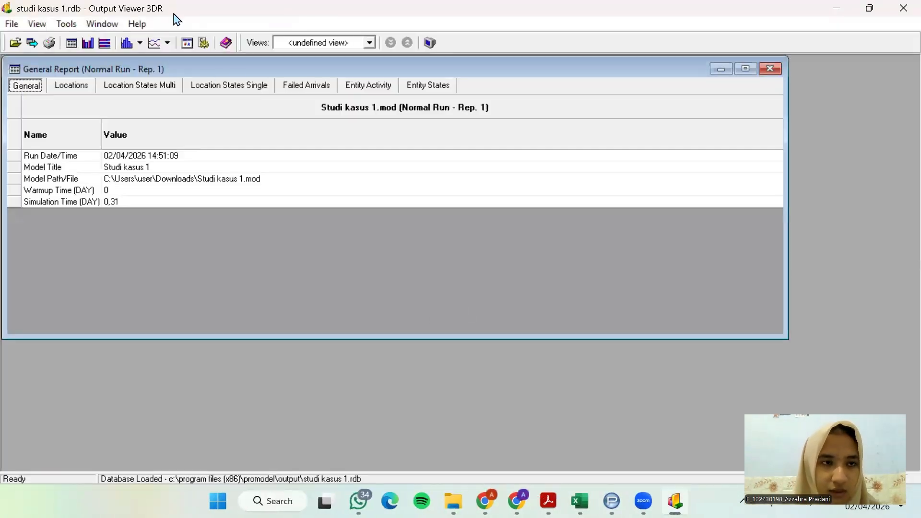
click(79, 87)
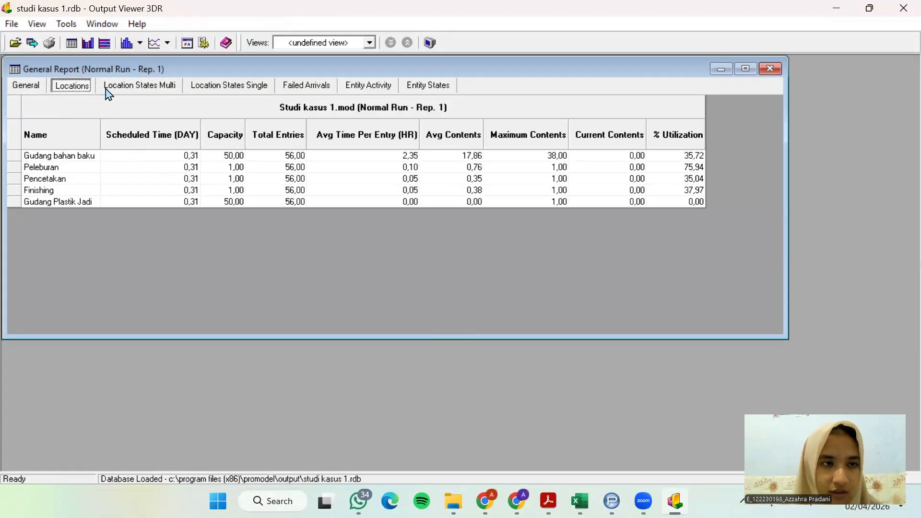
click(136, 89)
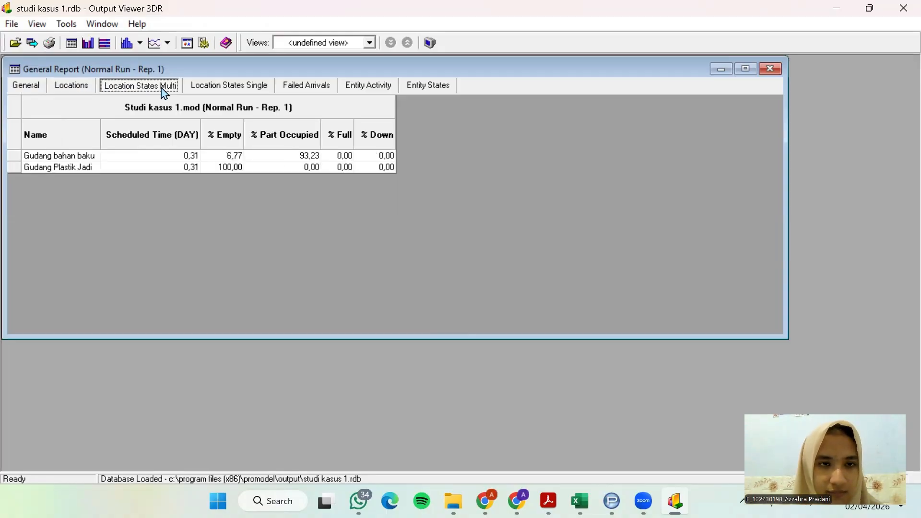
click(211, 87)
click(307, 87)
click(368, 91)
click(425, 92)
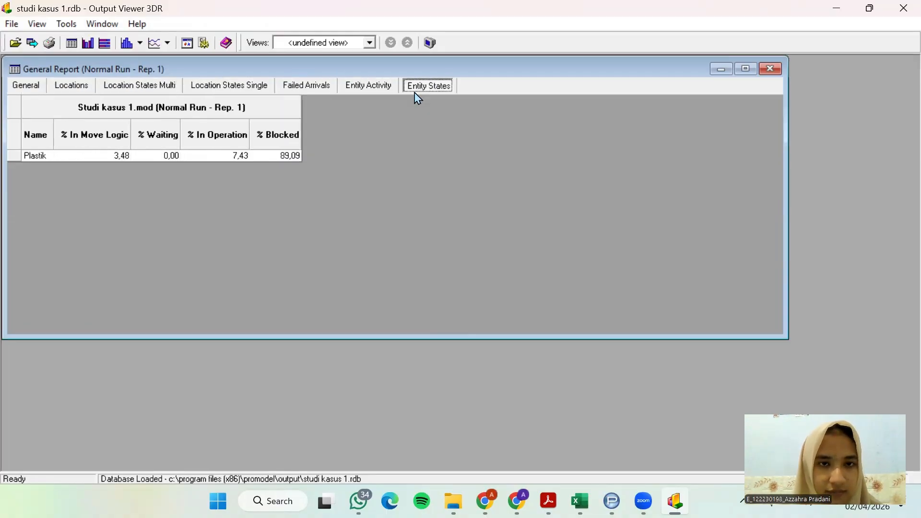
click(343, 88)
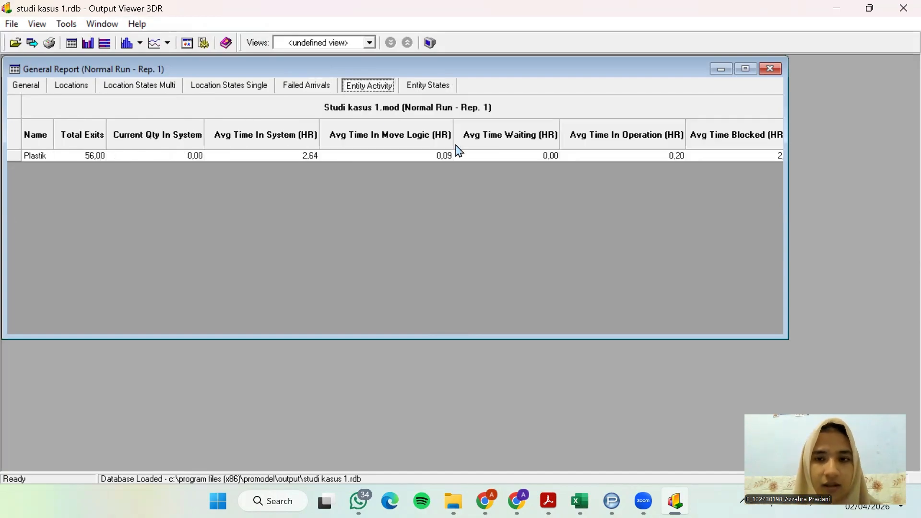
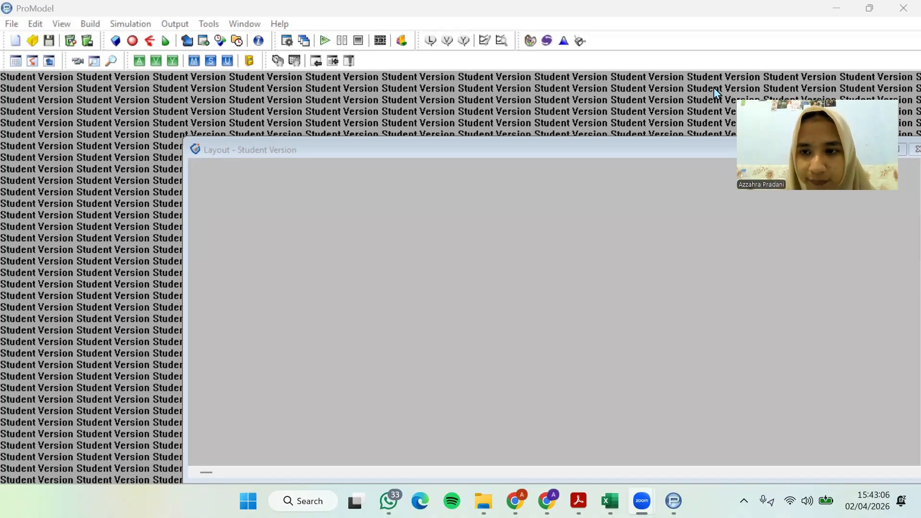
Switch to the case study PDF and review the Promodel 2 iron arrival details and production flow diagram
click(579, 501)
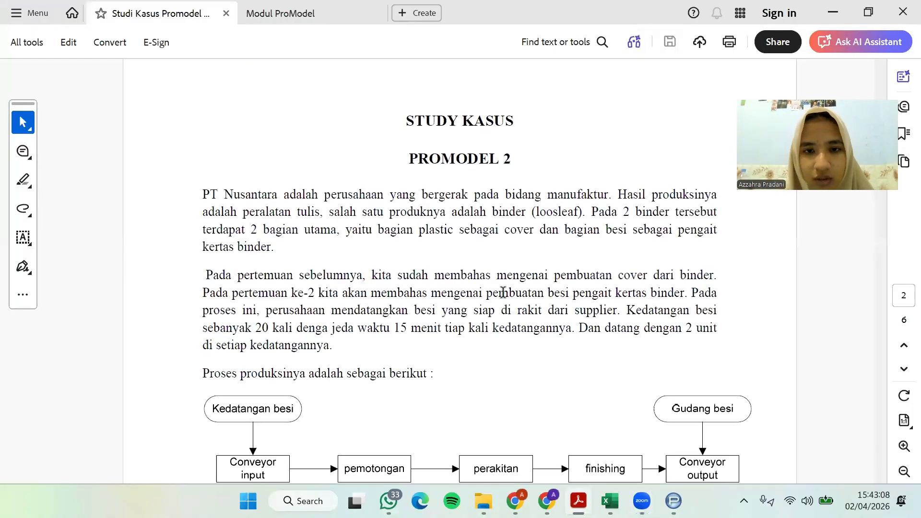
scroll(502, 293, down, 1)
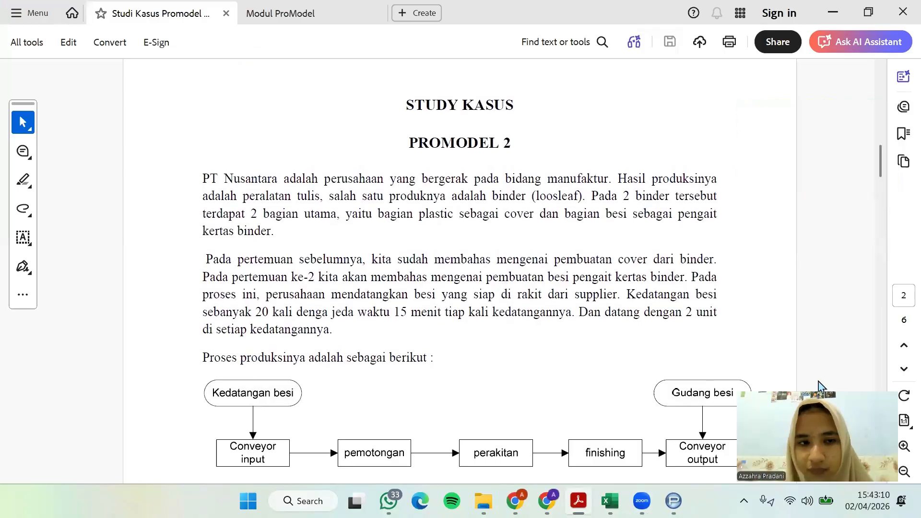
scroll(424, 231, down, 3)
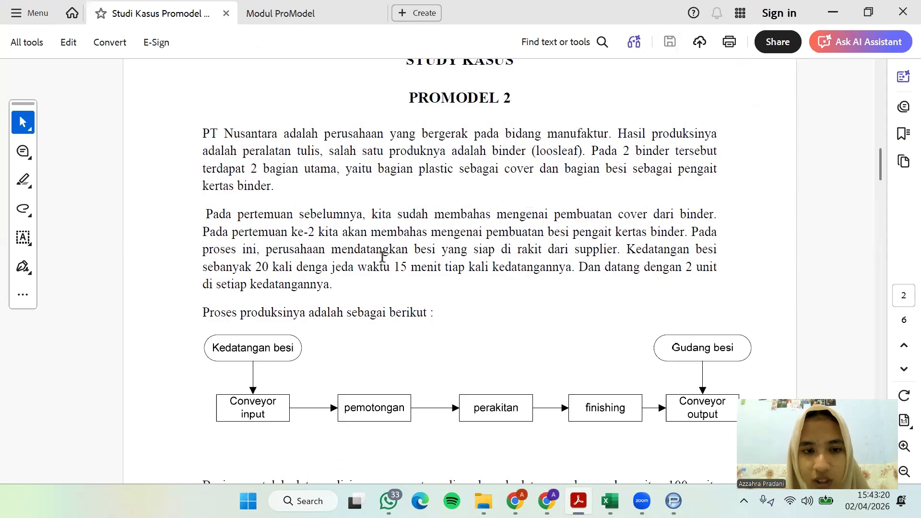
scroll(382, 256, down, 1)
scroll(382, 259, down, 3)
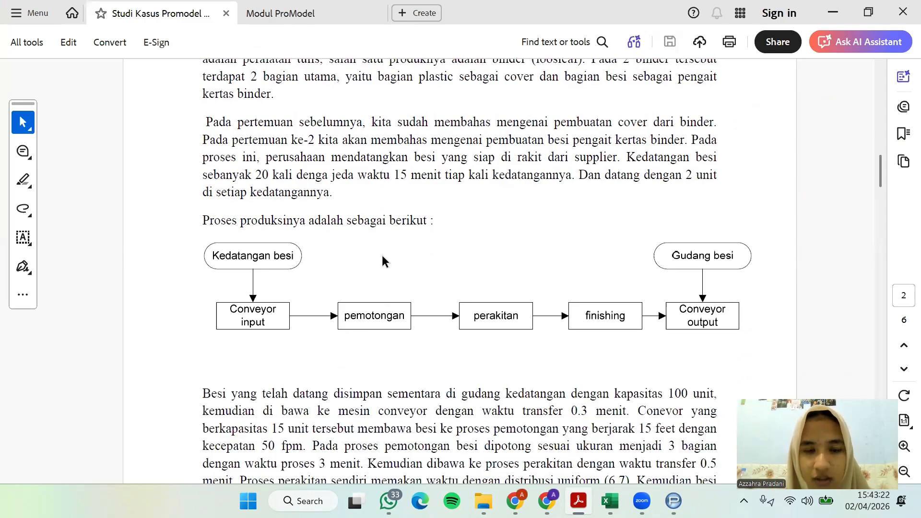
scroll(383, 261, down, 1)
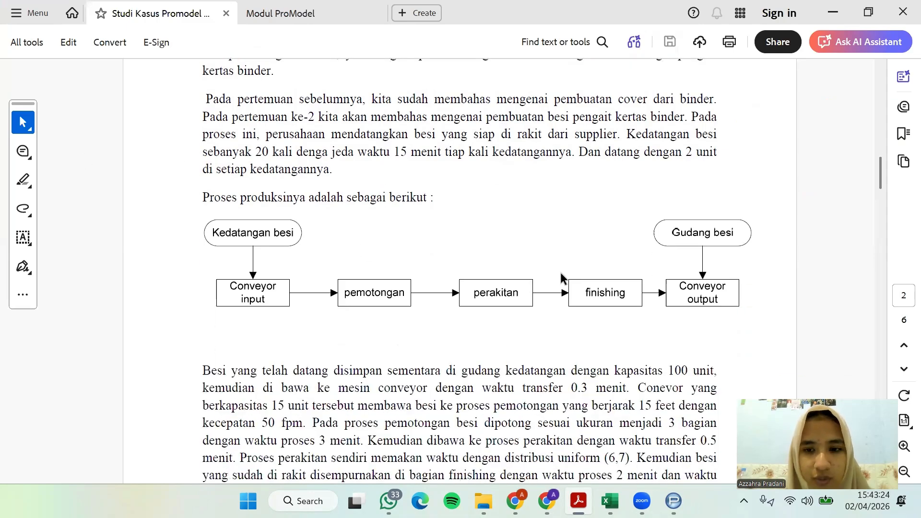
scroll(488, 303, down, 1)
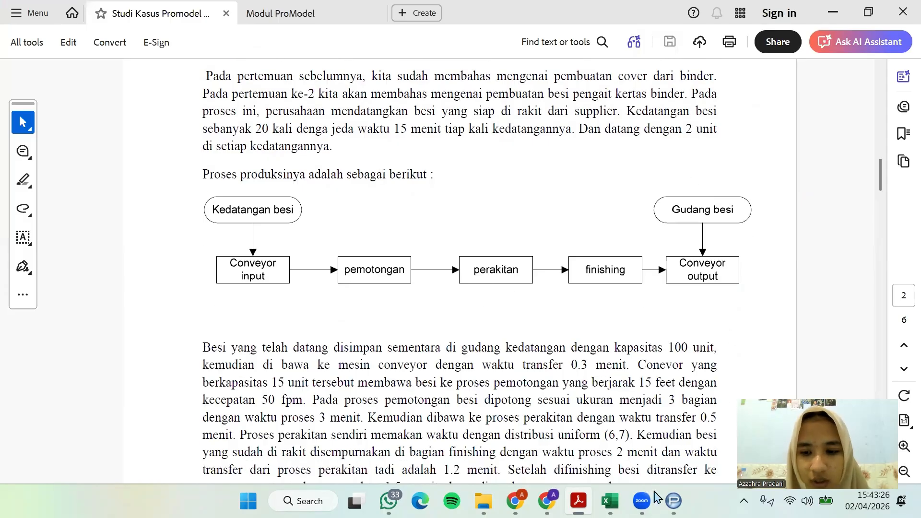
Switch to ProModel and create a new model titled "Studi kasus 2"
click(674, 501)
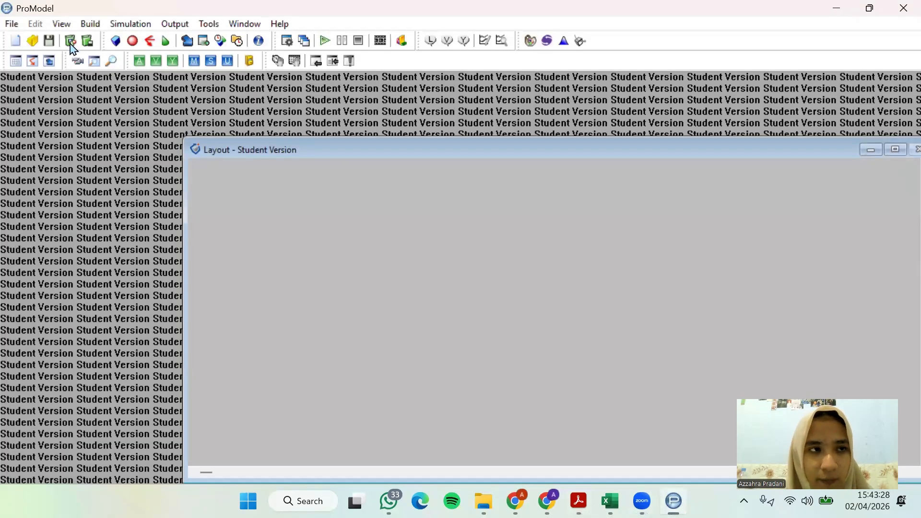
click(18, 25)
click(23, 40)
click(11, 23)
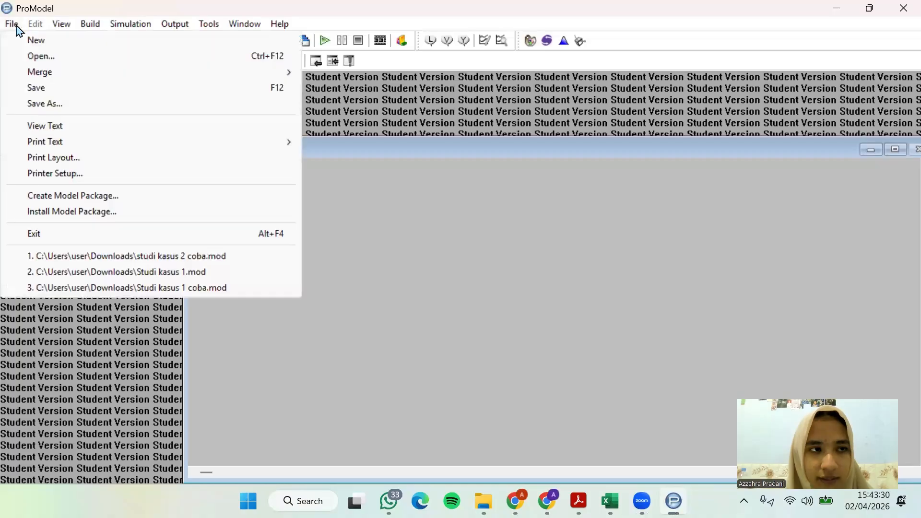
click(19, 39)
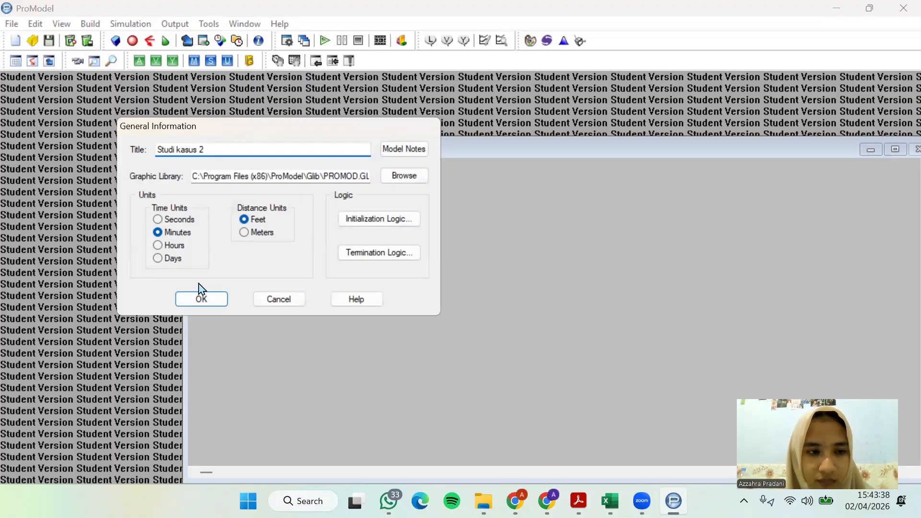
click(201, 300)
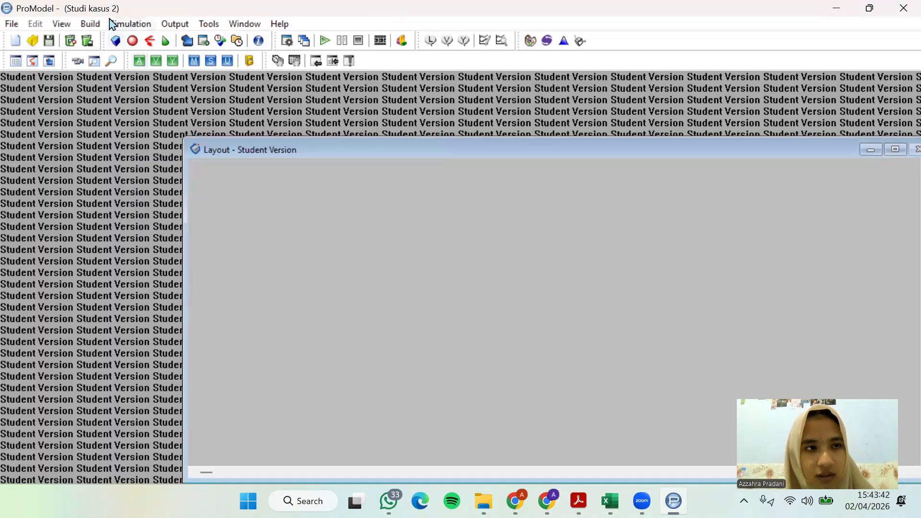
Open the Locations editor and reposition the layout window clear of the location table and graphics library
click(91, 24)
click(97, 42)
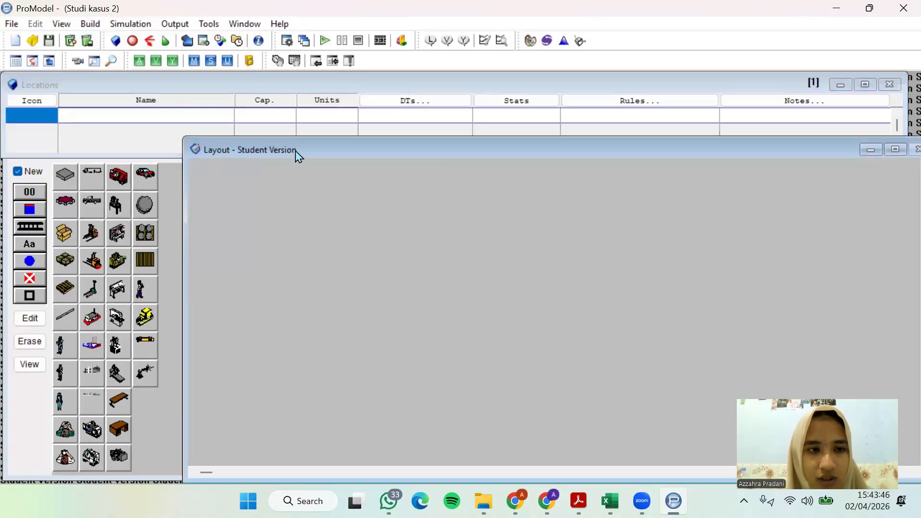
drag(297, 150, 296, 174)
click(304, 143)
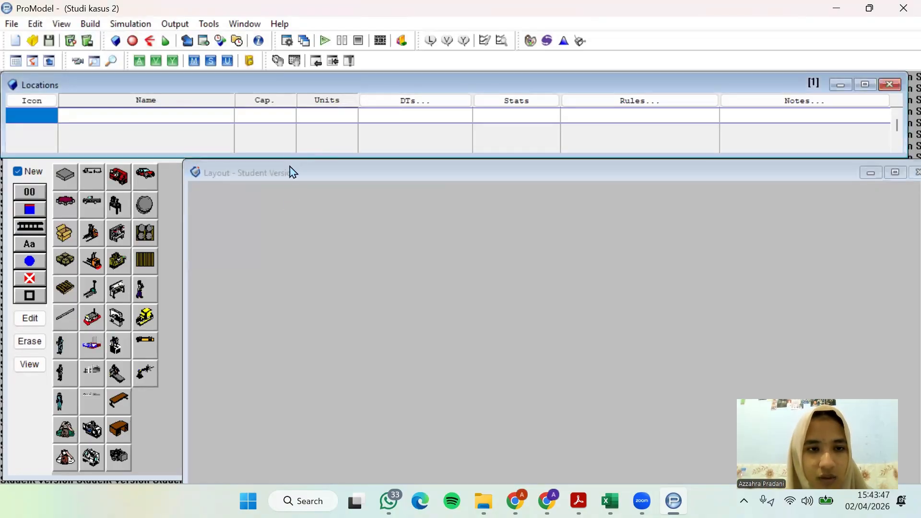
click(290, 173)
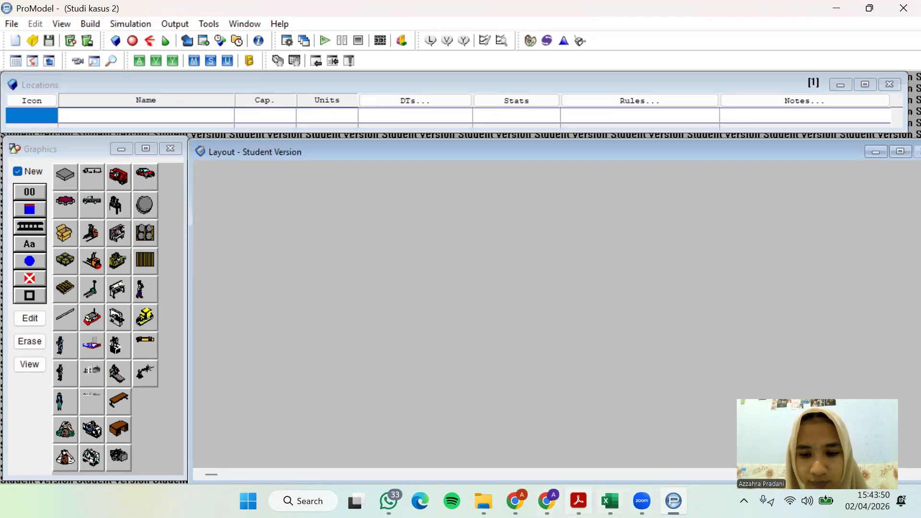
Read the process, capacity and transfer time descriptions and the buffer paragraph in the case study PDF
key(alt+Tab)
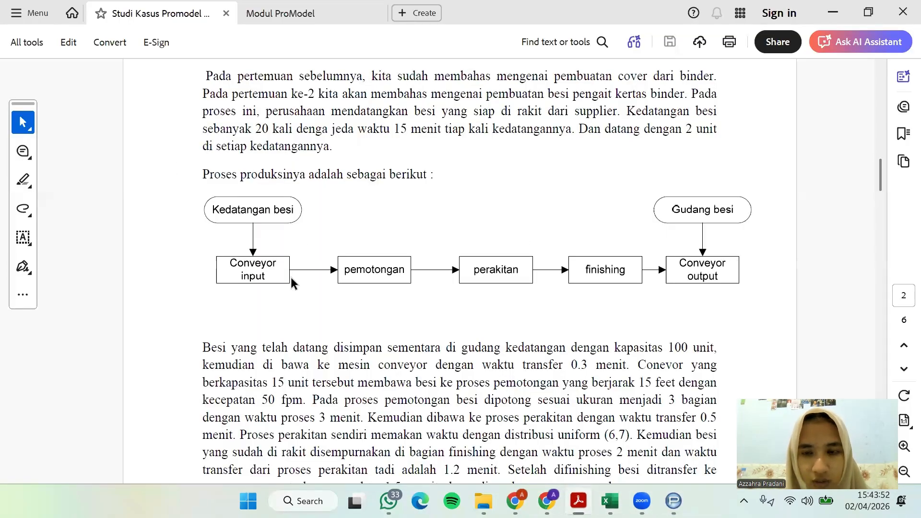
scroll(429, 302, down, 3)
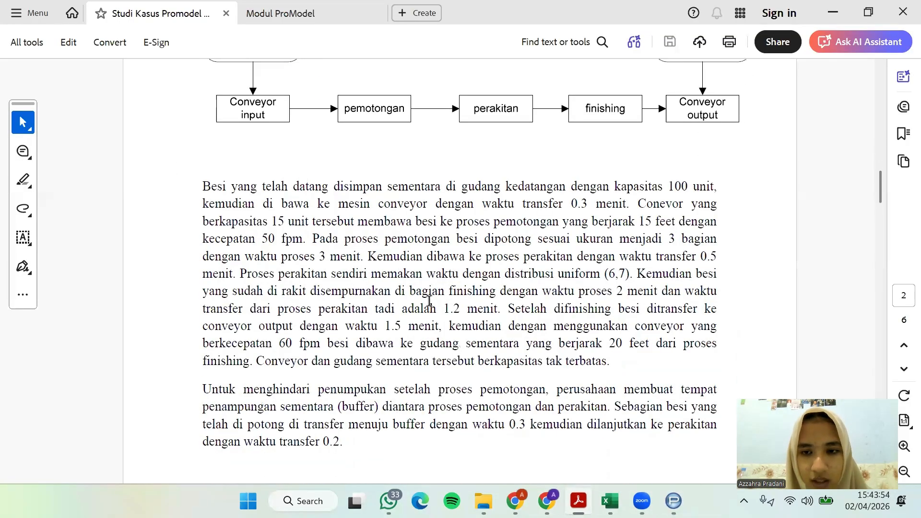
drag(200, 389, 352, 442)
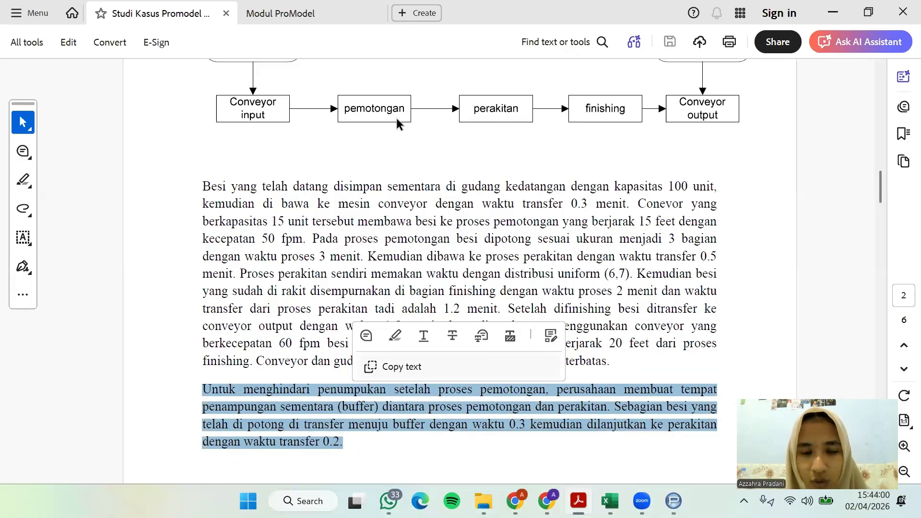
click(385, 452)
scroll(407, 193, up, 3)
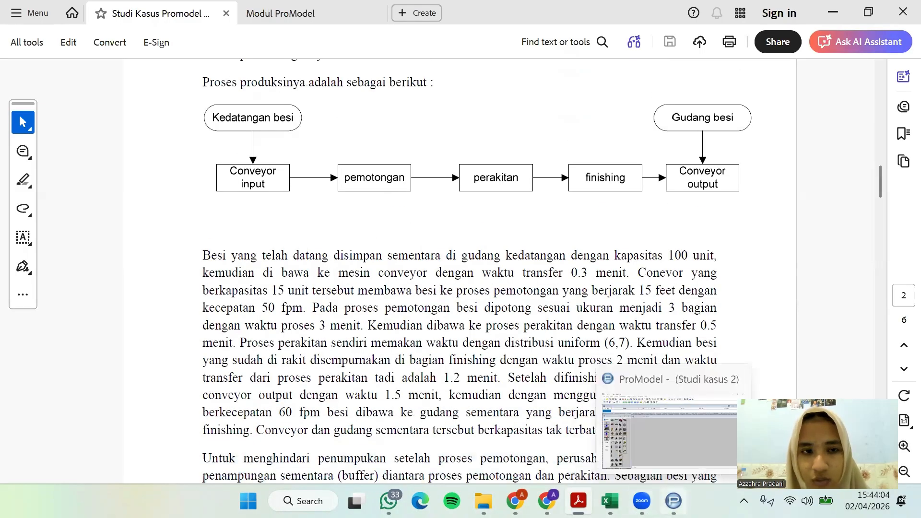
Return to ProModel, place a semi-truck graphic as a new location in the layout's upper-left area and shrink it
click(674, 501)
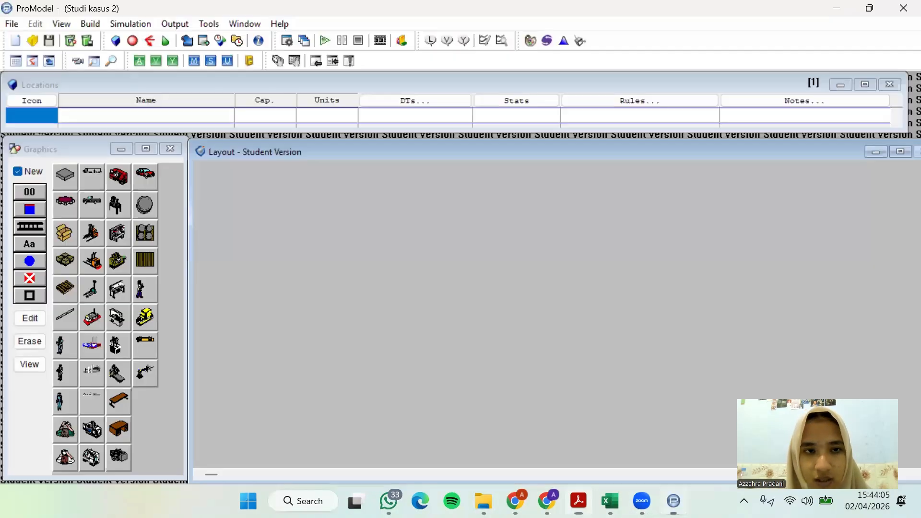
click(91, 176)
drag(237, 191, 385, 217)
click(229, 199)
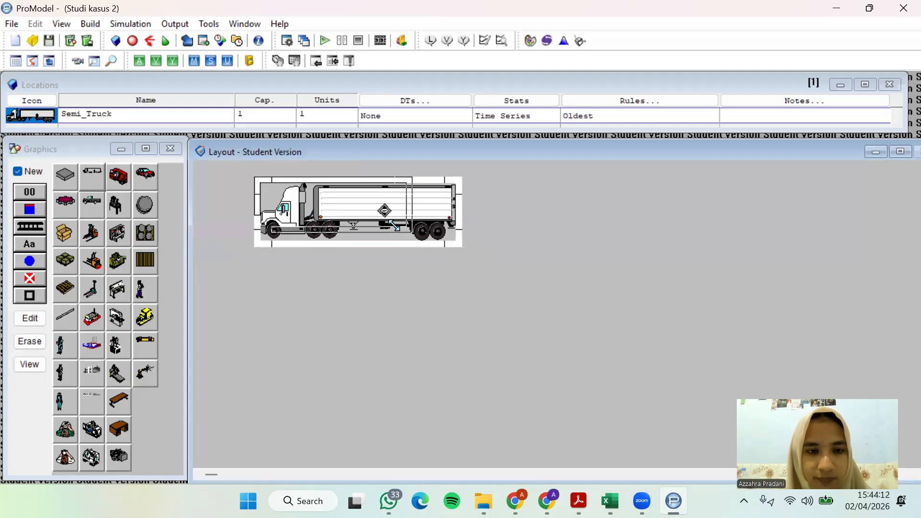
drag(454, 244, 387, 223)
drag(325, 205, 315, 203)
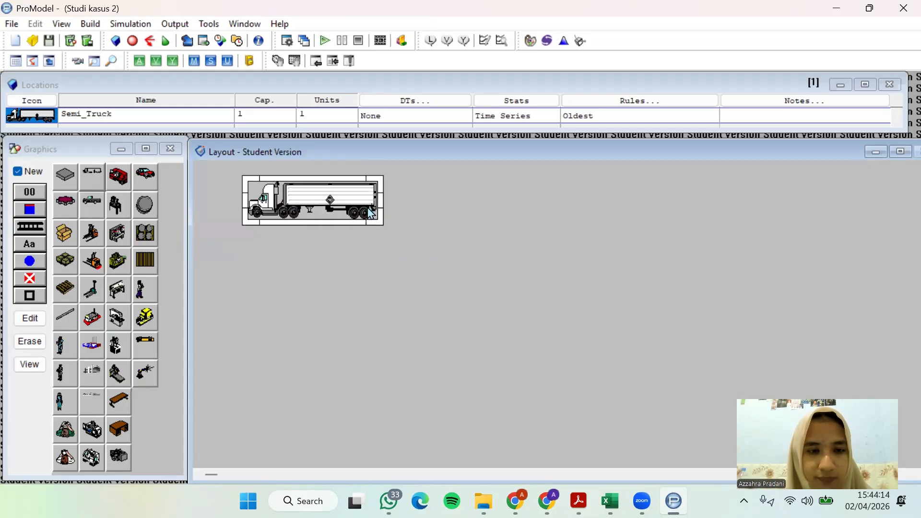
Name the truck location Gudang_Kedatangan and add its name label to the same location, just beneath the truck
click(25, 120)
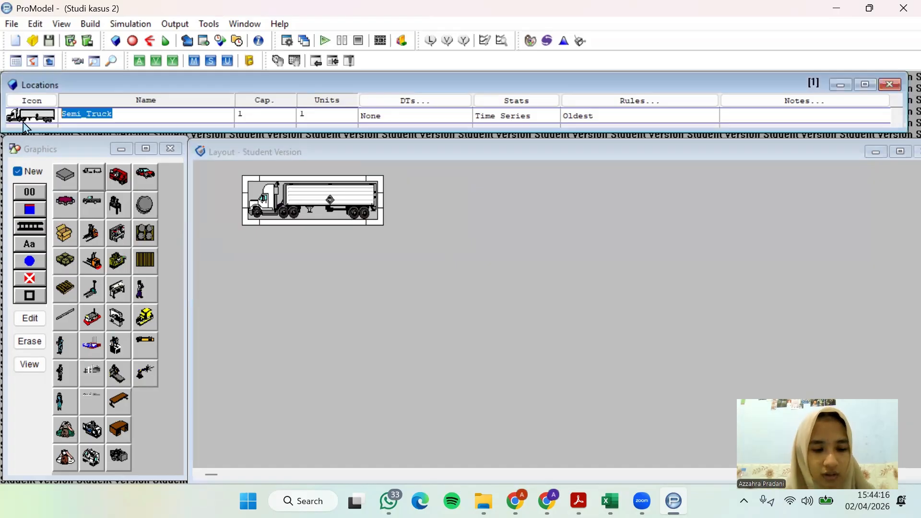
text(Gudang)
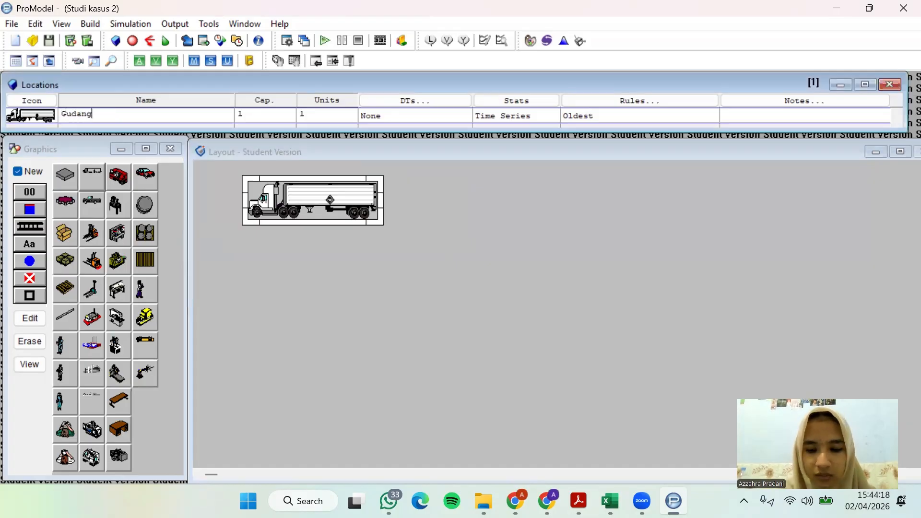
text(_Kedatangan)
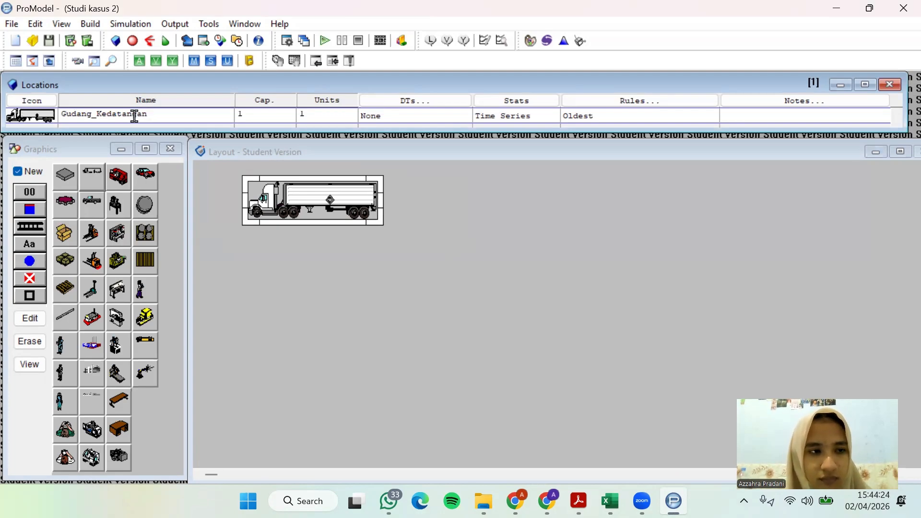
click(35, 172)
click(34, 249)
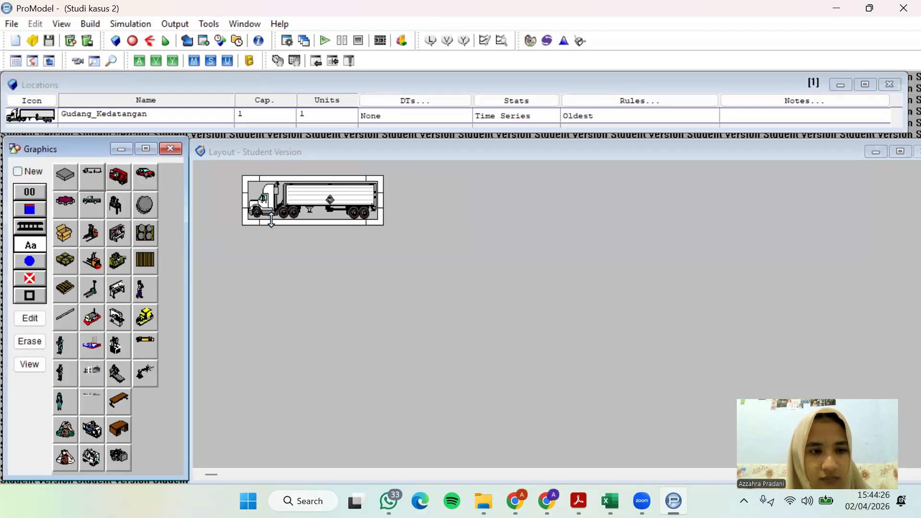
click(313, 204)
drag(313, 210, 315, 230)
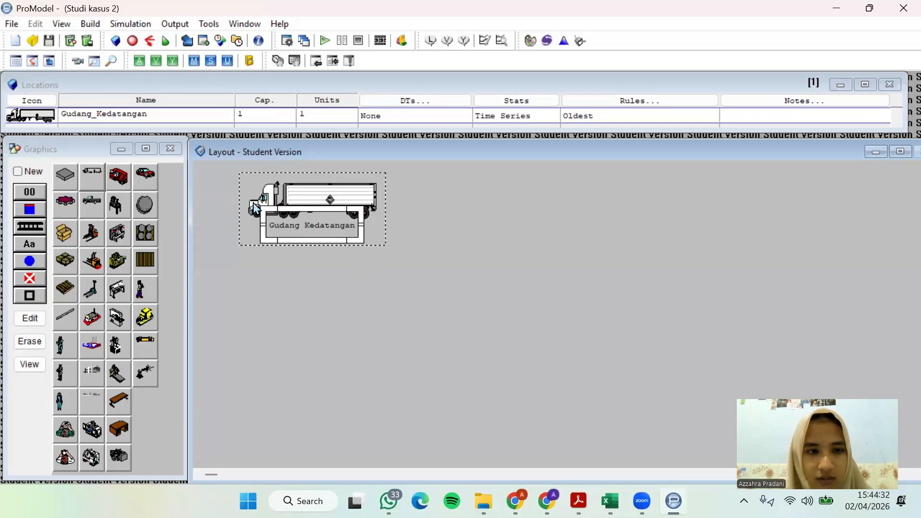
Check the production flow in the PDF and draw an L-shaped conveyor as a new location below the Gudang Kedatangan label
click(18, 171)
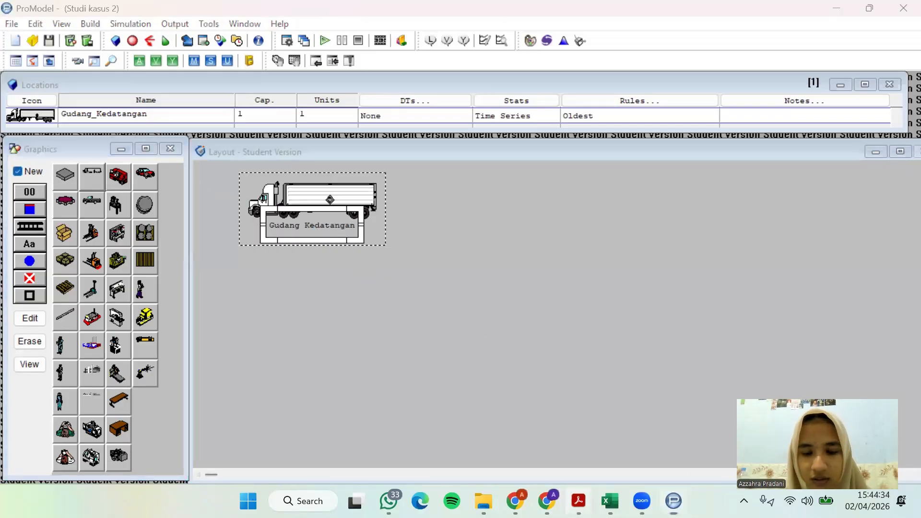
key(alt+Tab)
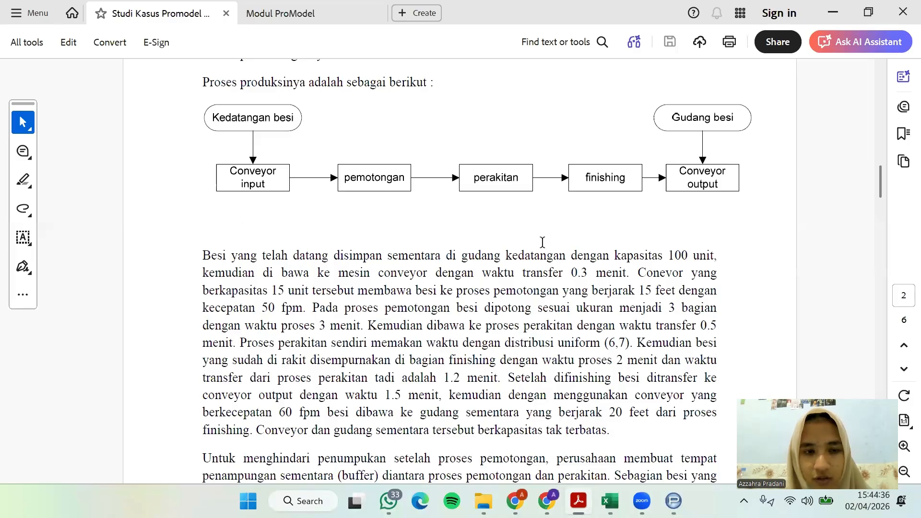
click(833, 12)
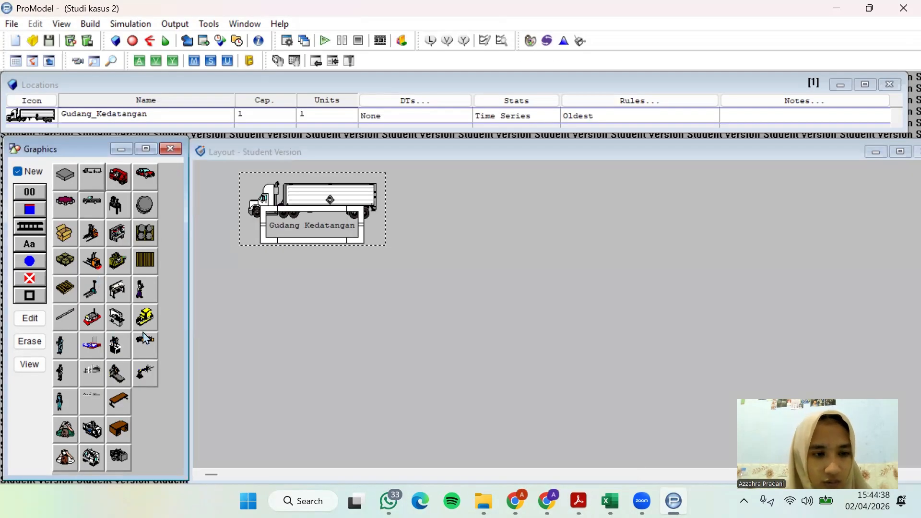
click(43, 232)
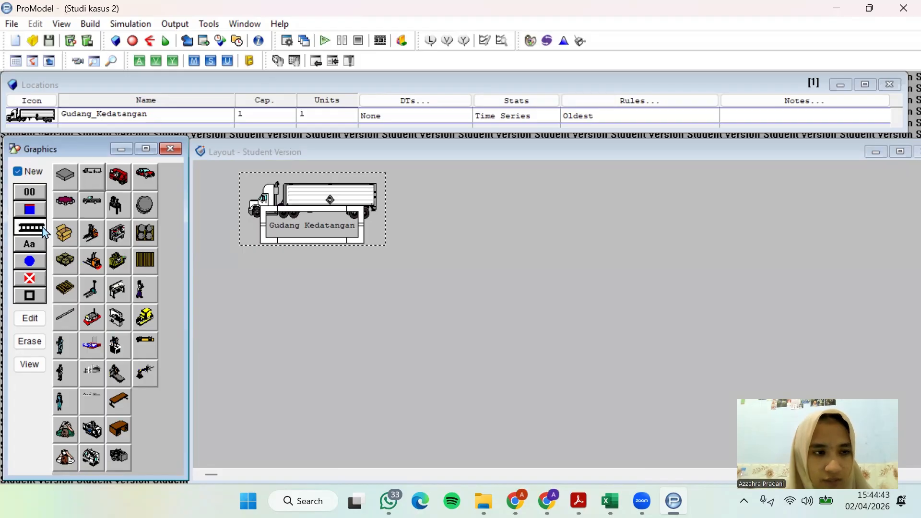
click(313, 245)
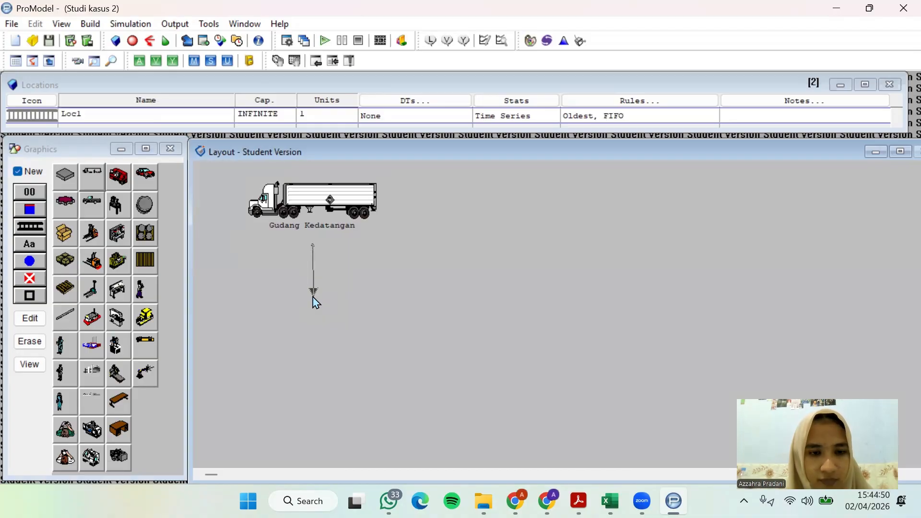
click(313, 297)
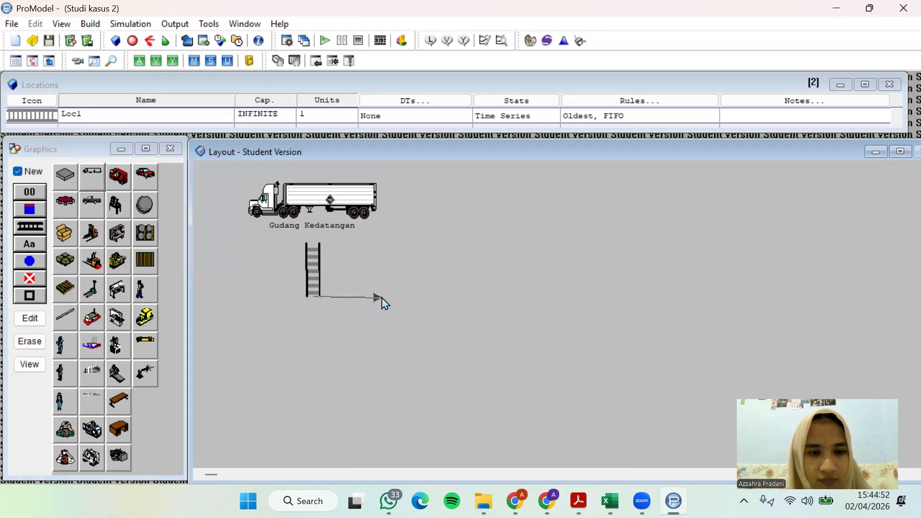
right_click(382, 296)
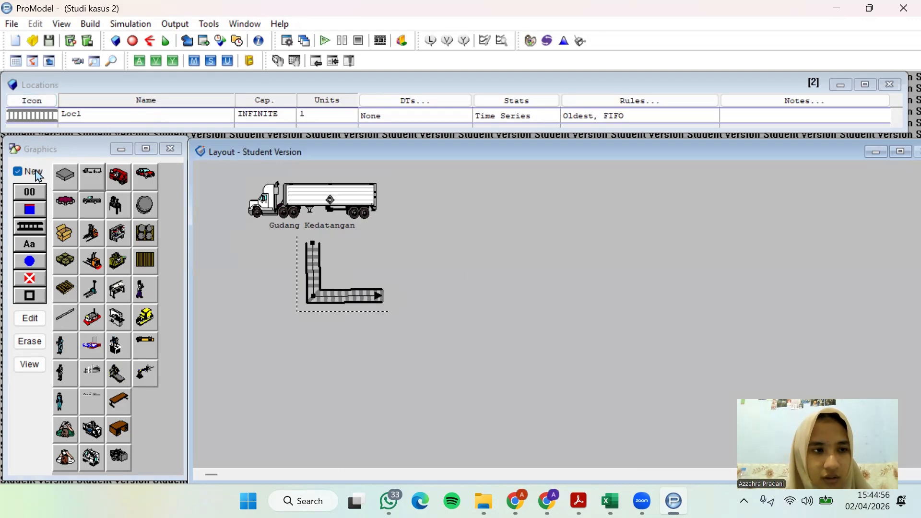
Name the new conveyor location Conveyor_Input
click(86, 113)
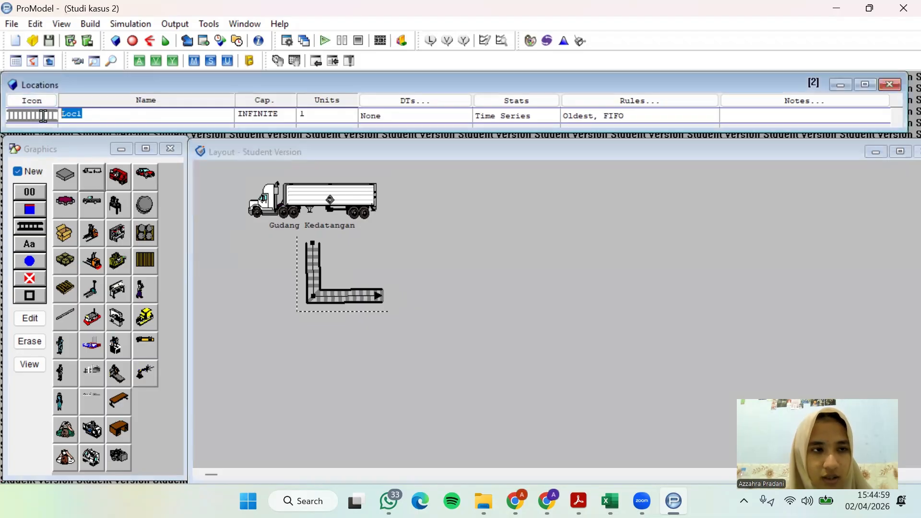
text(c)
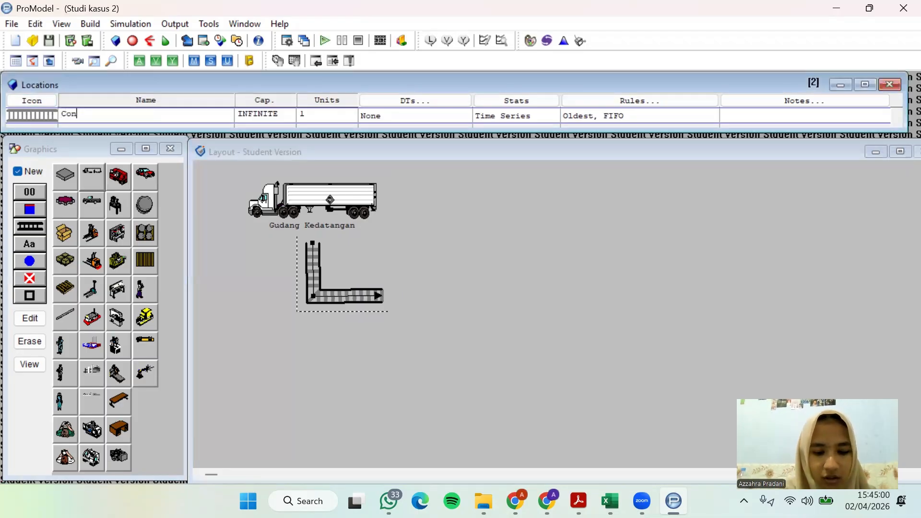
text(onveyor_Input)
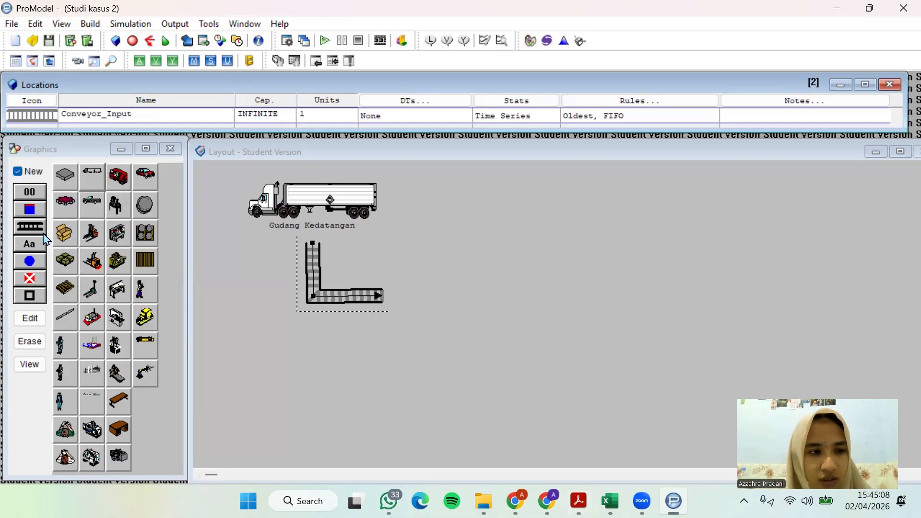
Check the production flow in the PDF, return to ProModel and place a lathe graphic as a new location beside the L-shaped conveyor's outlet
click(578, 501)
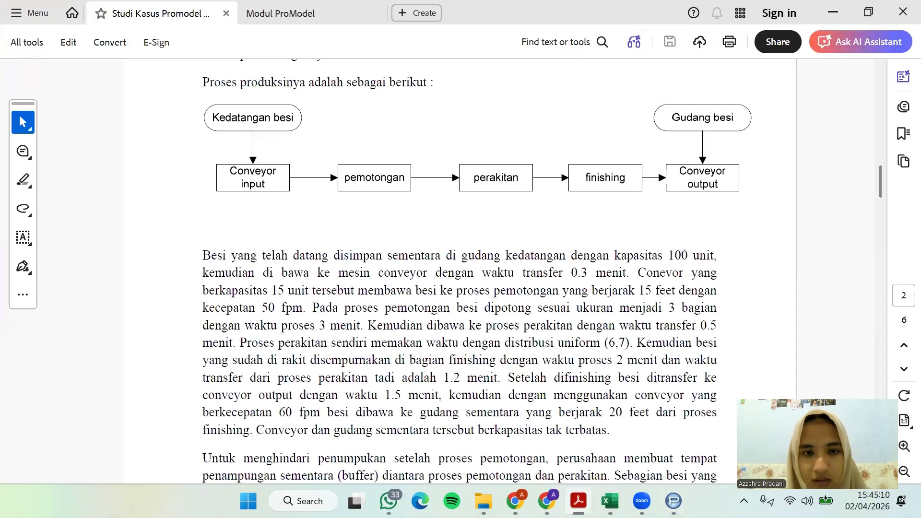
key(alt+Tab)
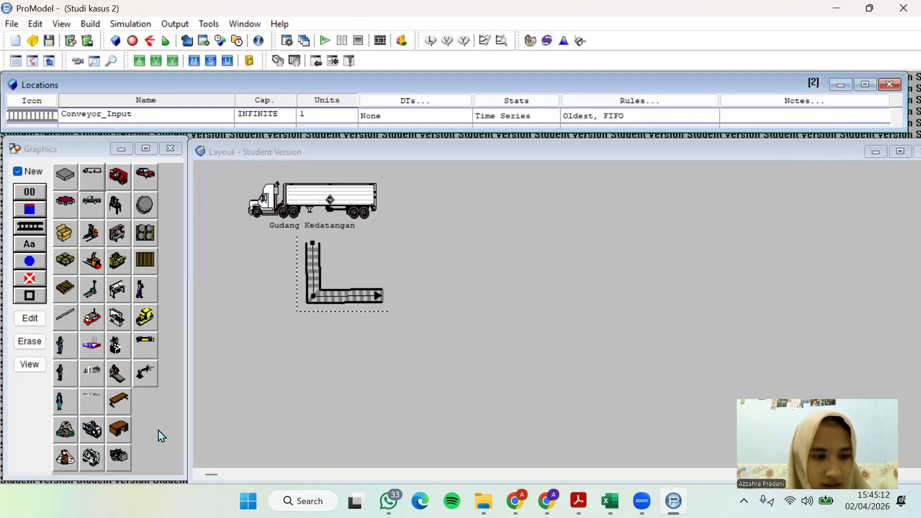
click(91, 458)
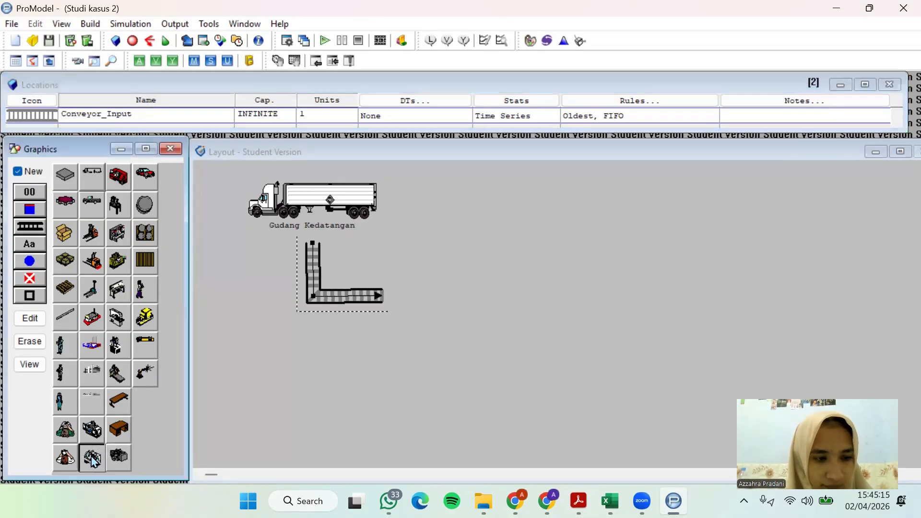
click(442, 294)
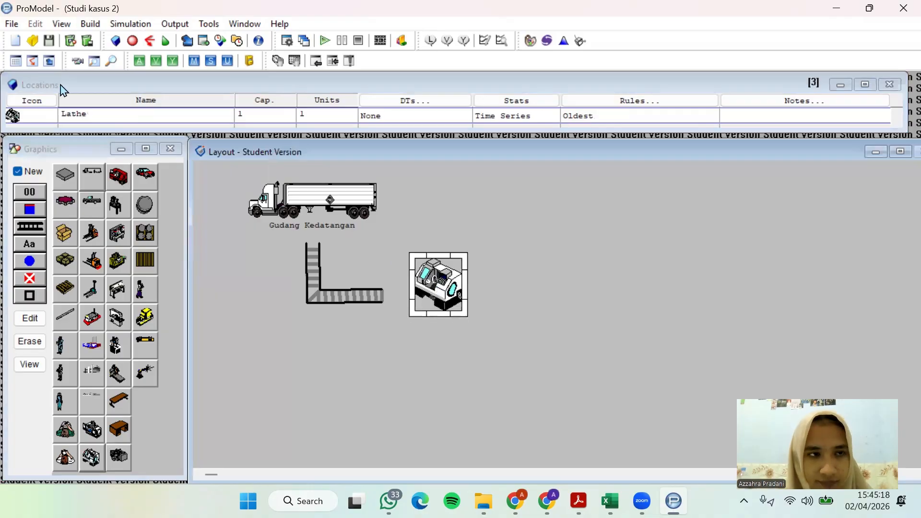
Name the lathe location Pemotongan and add its name label to the same location, just beneath the machine
click(87, 113)
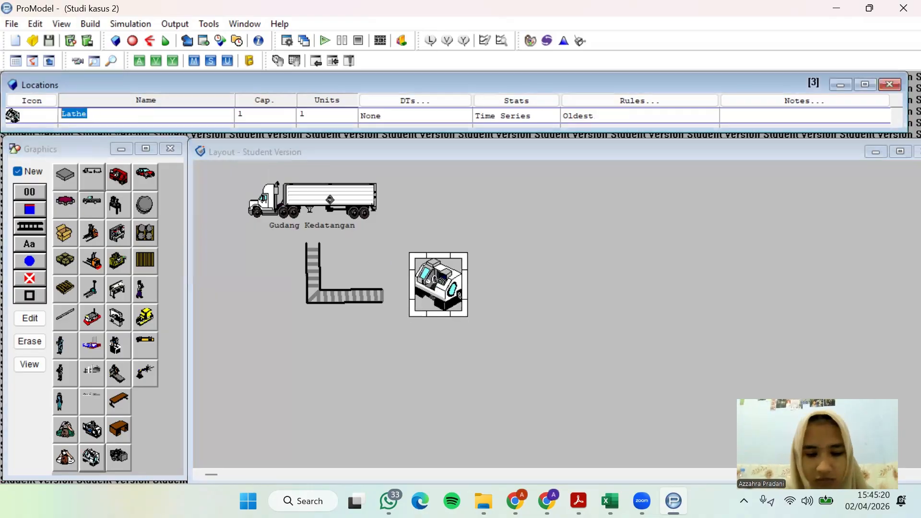
text(Pemotongan)
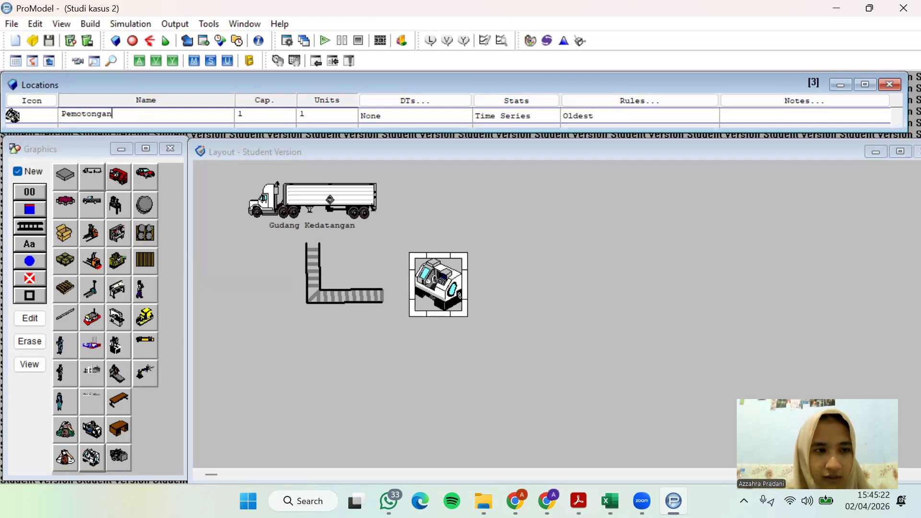
click(30, 245)
click(30, 173)
click(30, 245)
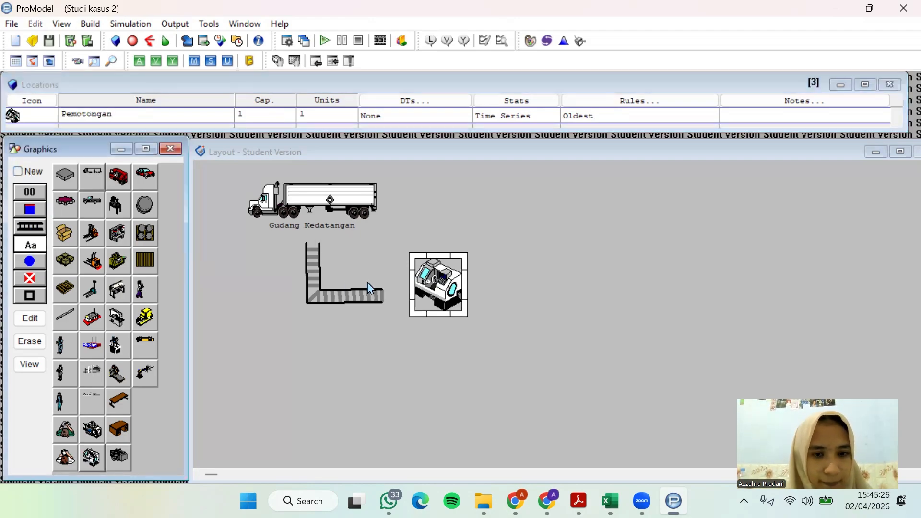
drag(438, 288, 444, 324)
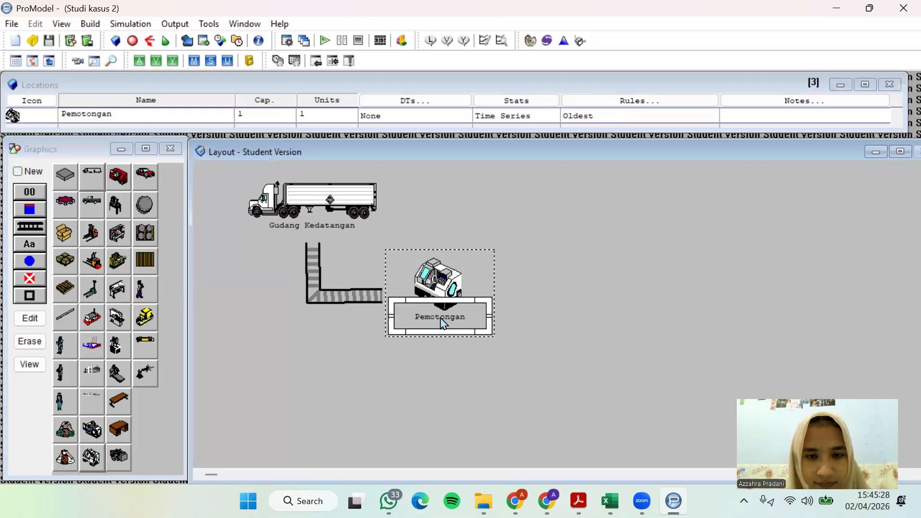
Check the case study PDF again and place a brake machine graphic as a new location to the right of Pemotongan
click(578, 501)
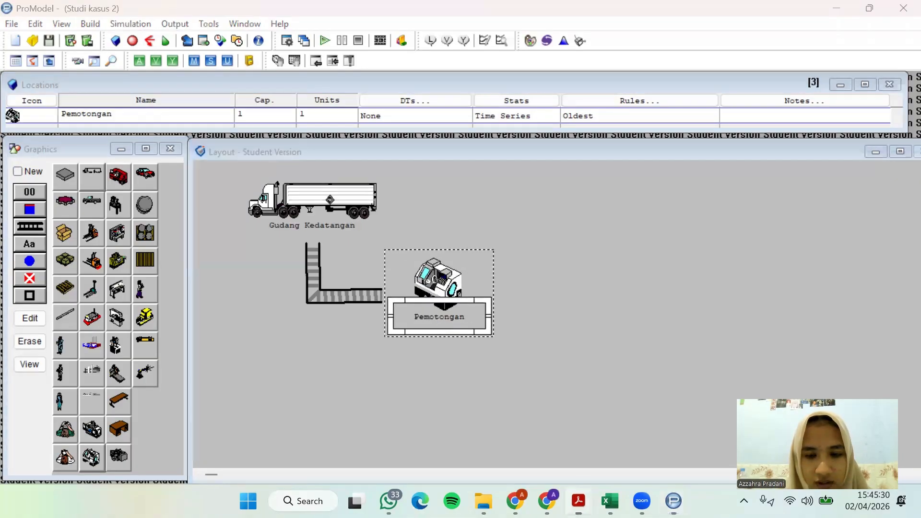
click(578, 501)
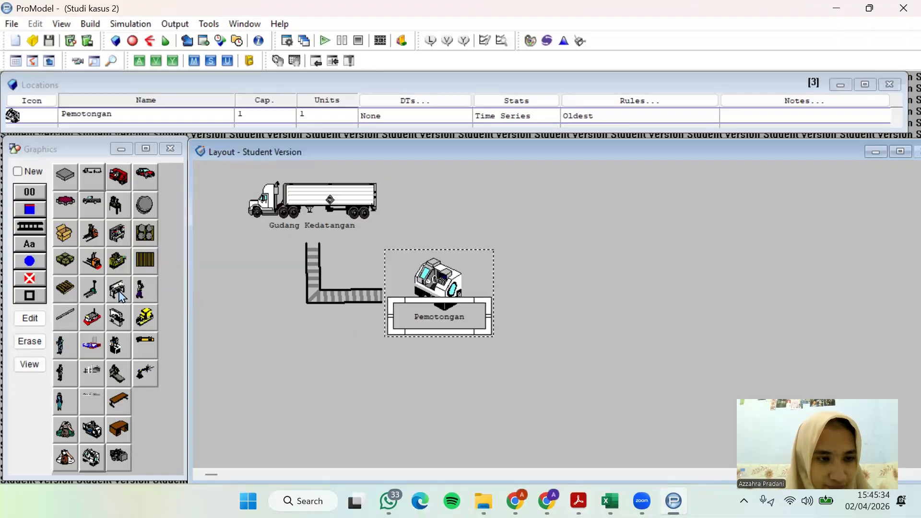
click(29, 175)
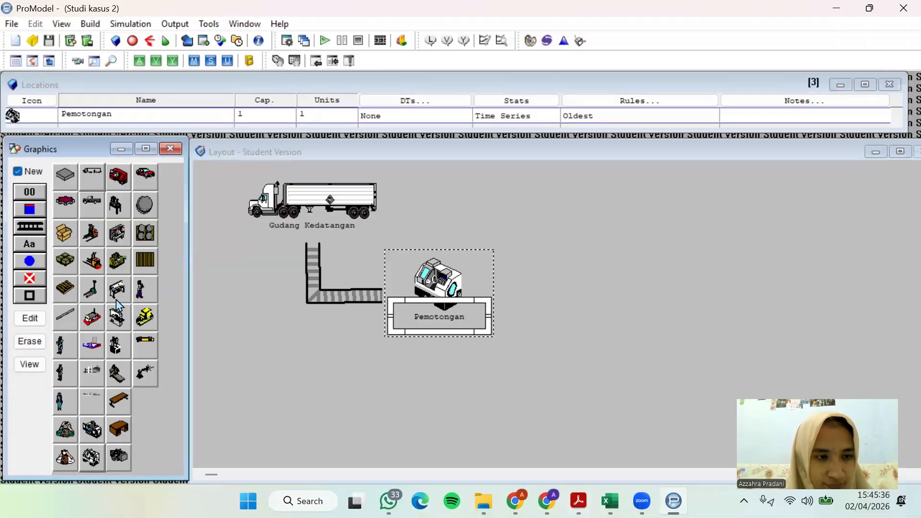
click(117, 300)
click(539, 288)
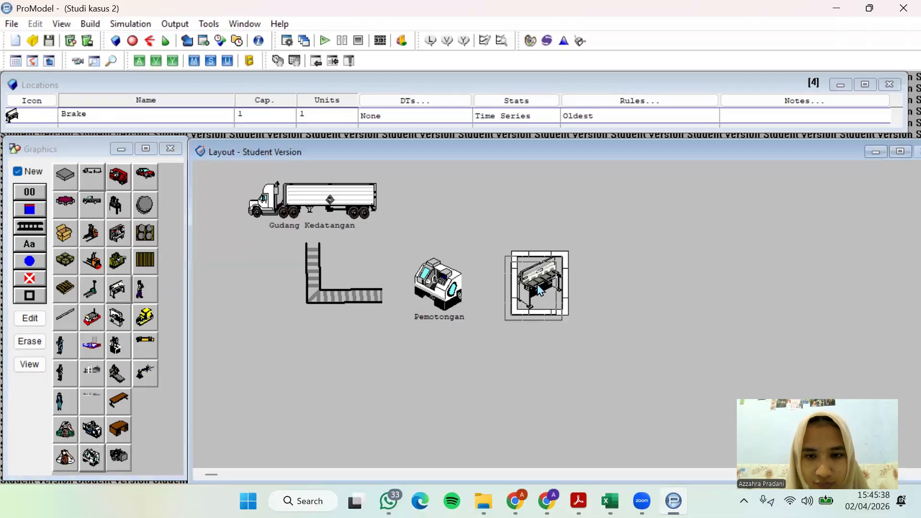
Name the brake machine location Perakitan and add its name label to the same location, just beneath the graphic
click(11, 122)
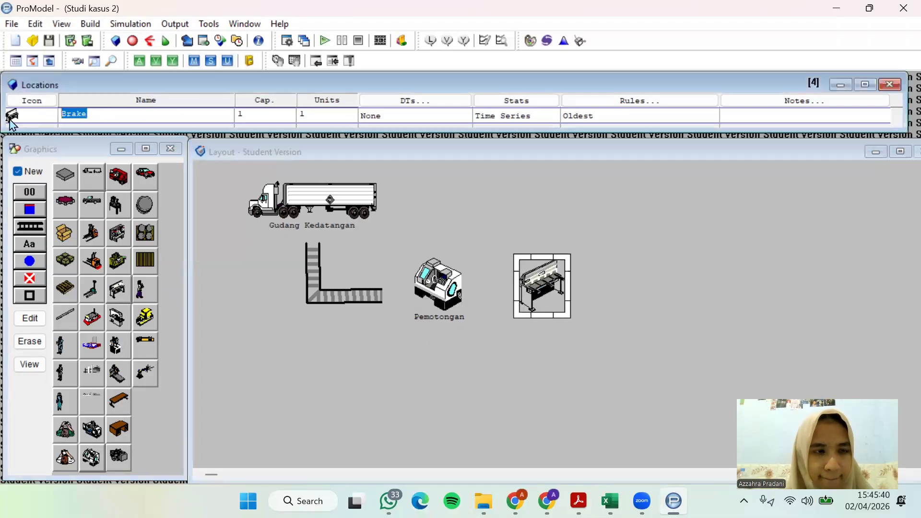
text(Per)
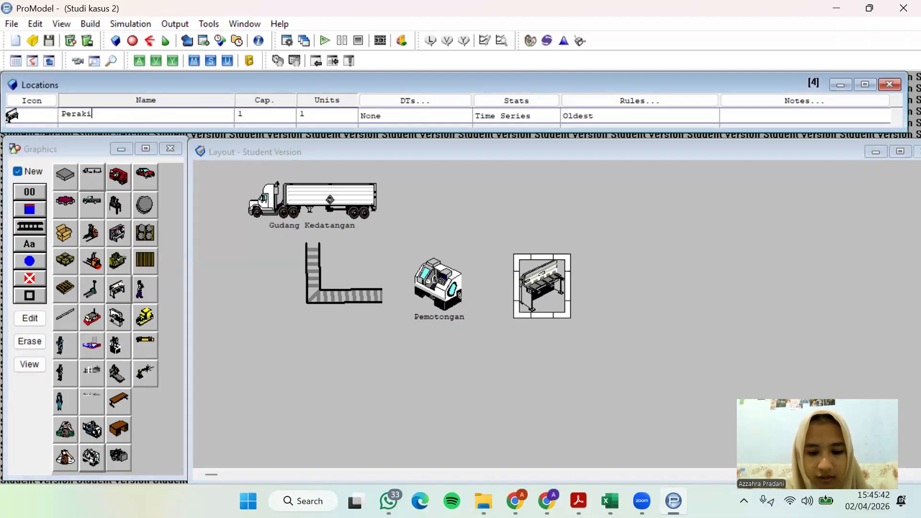
click(18, 171)
click(29, 244)
click(539, 291)
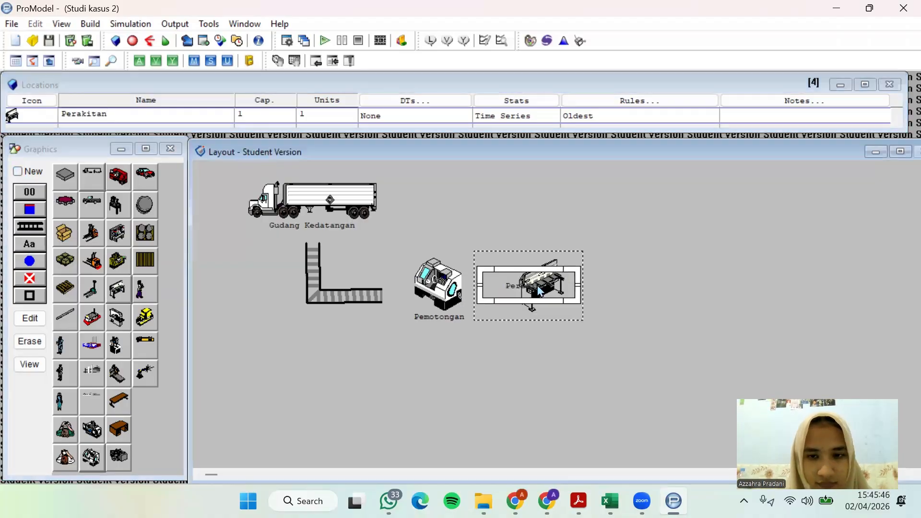
drag(540, 291, 551, 323)
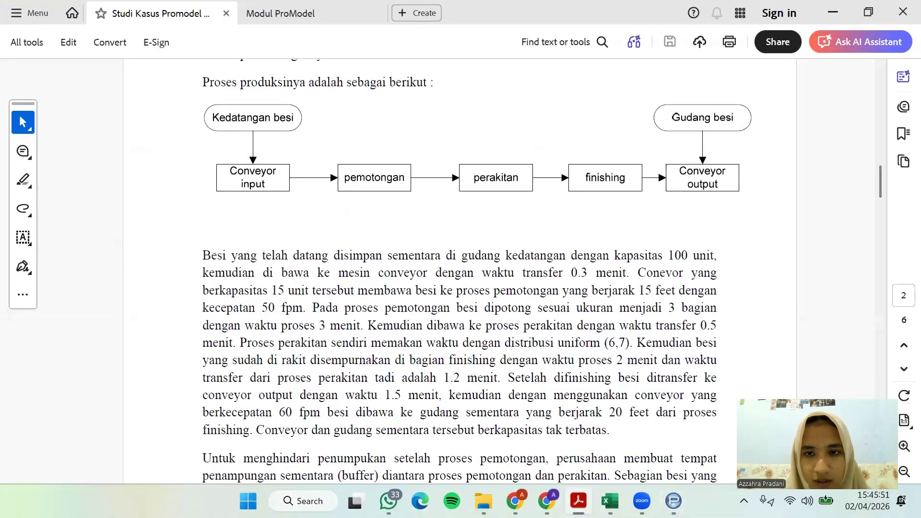
Place a table graphic as a new location to the right of Perakitan and align it with the row of machines
click(579, 501)
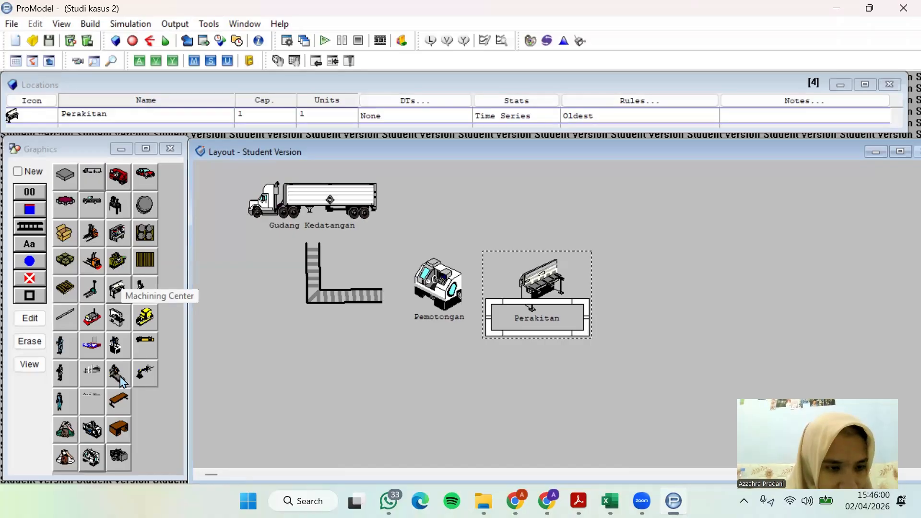
click(30, 173)
click(119, 399)
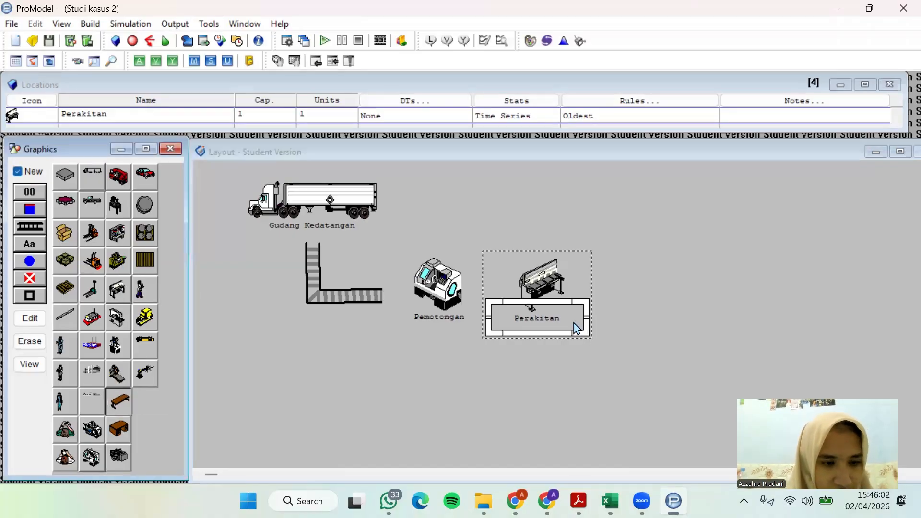
click(655, 282)
double_click(654, 278)
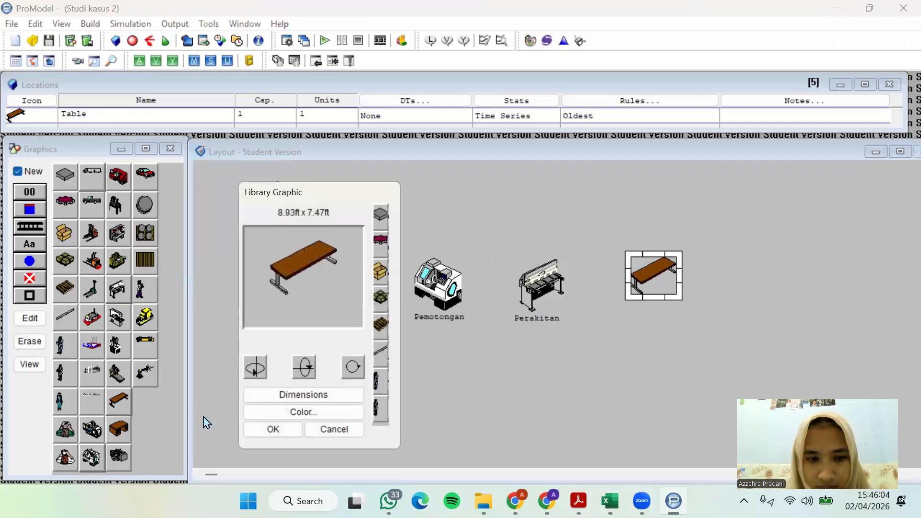
click(273, 429)
drag(661, 262, 645, 289)
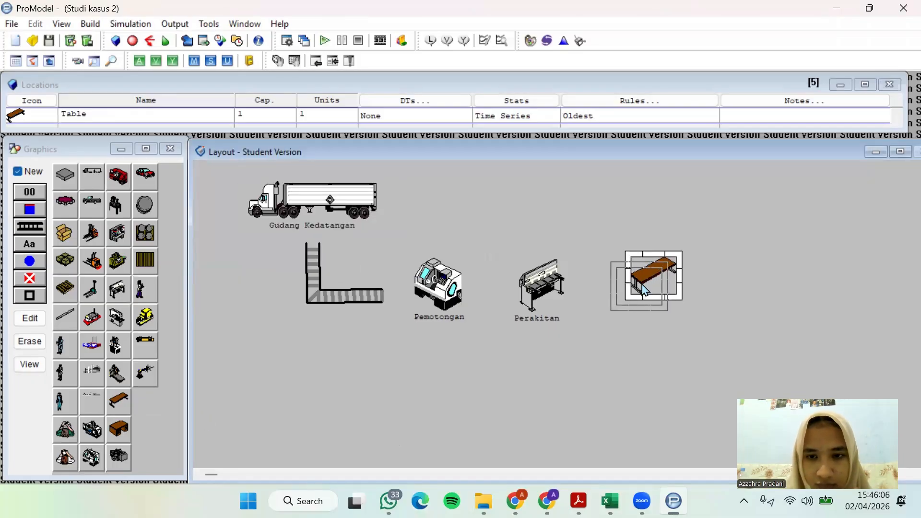
Name the table location Finishing and add its name label to the same location, just beneath the table
click(11, 125)
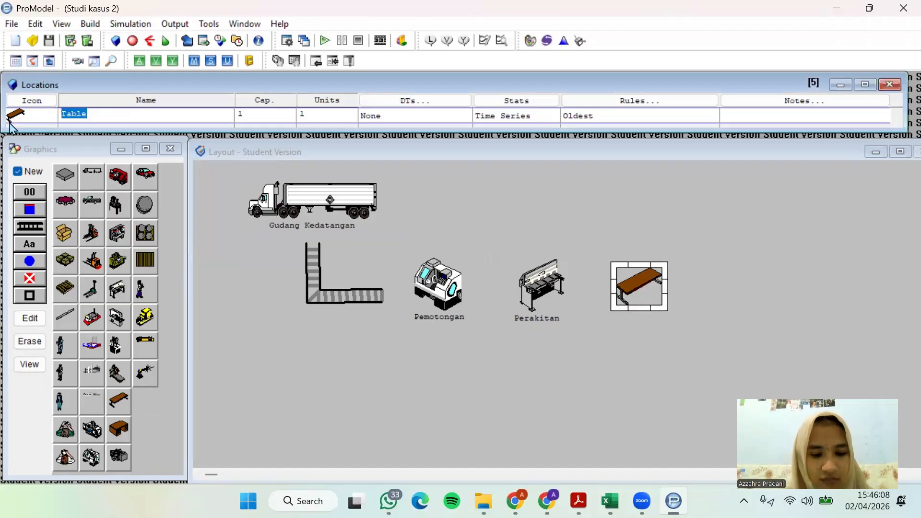
text(Finishing)
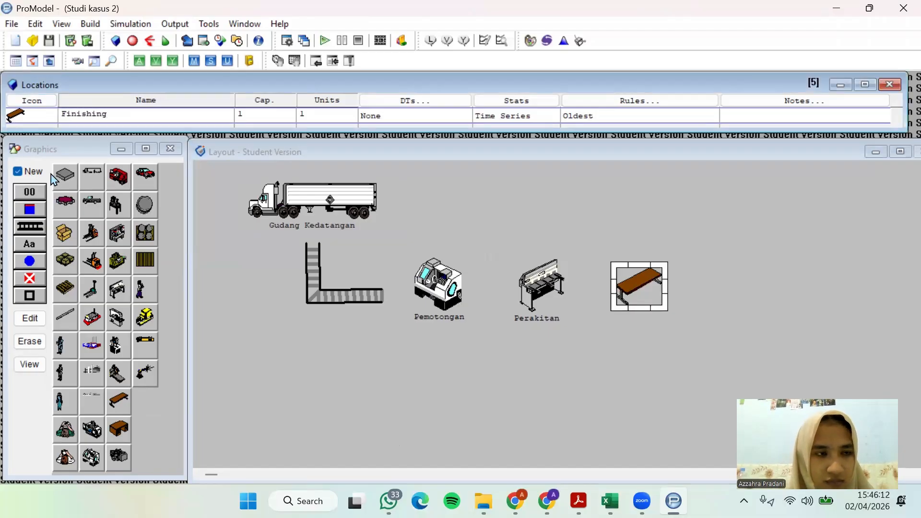
click(39, 180)
click(28, 247)
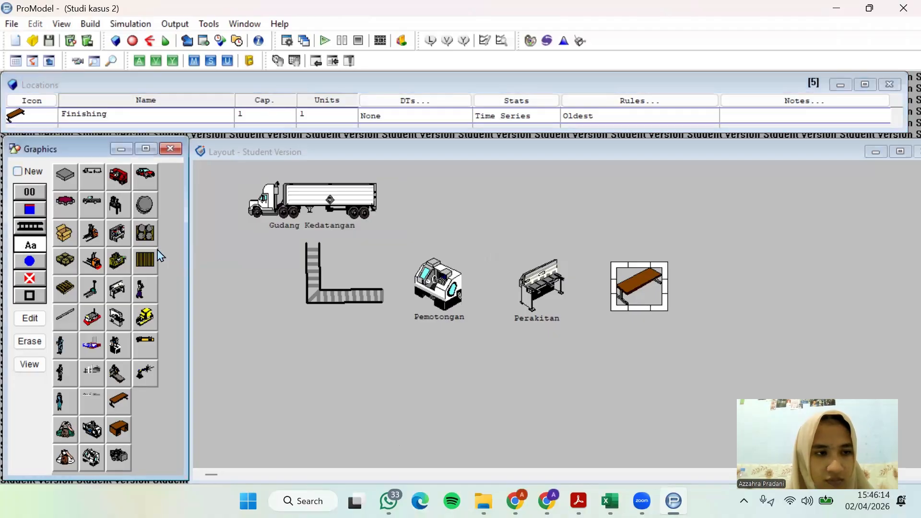
double_click(642, 297)
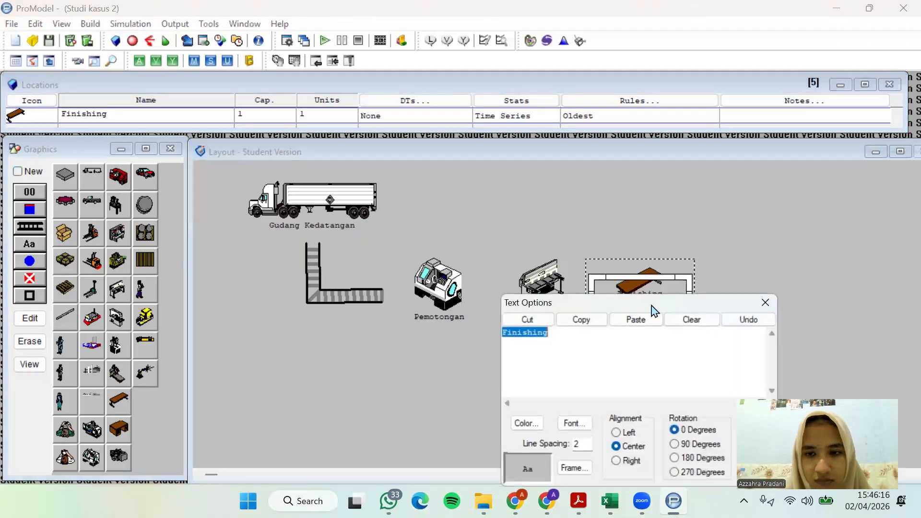
click(765, 305)
drag(651, 299, 650, 317)
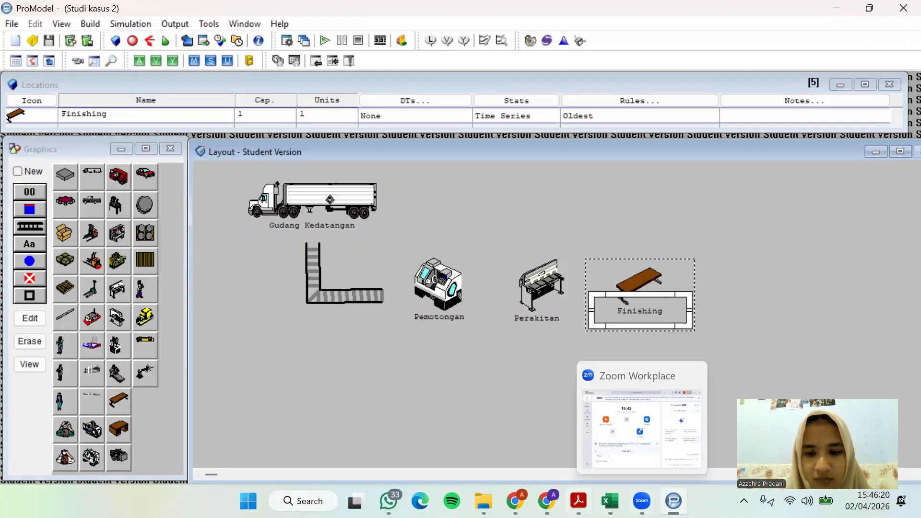
Review the production flow in the PDF and look through the existing location records from Conveyor_Input to Finishing
click(578, 501)
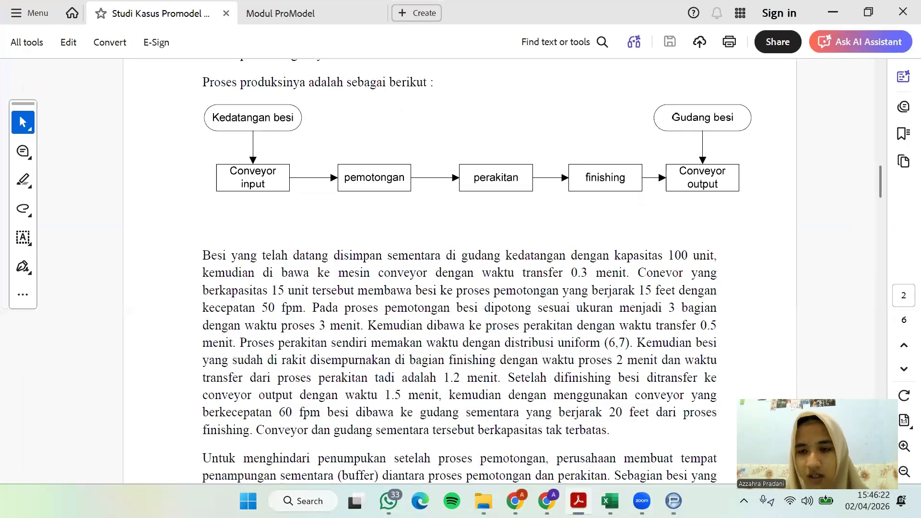
click(579, 501)
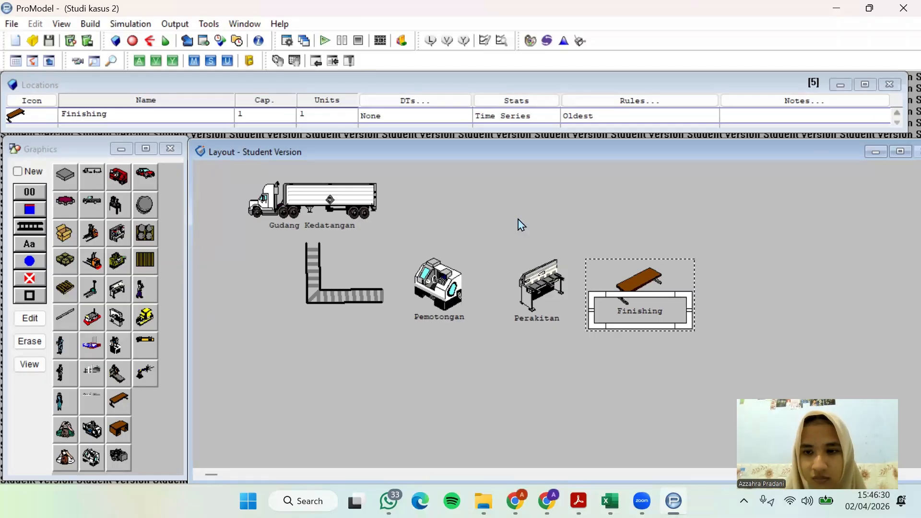
click(897, 114)
click(897, 114)
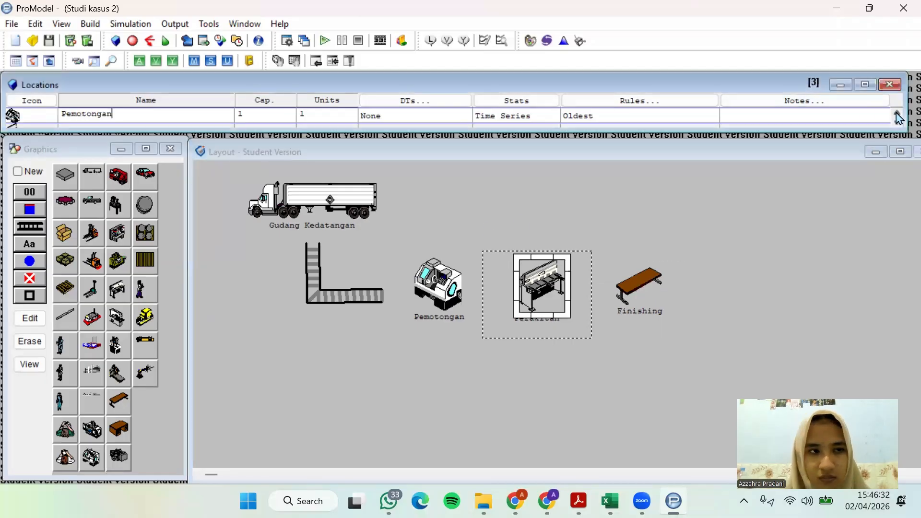
click(897, 114)
click(897, 113)
click(897, 122)
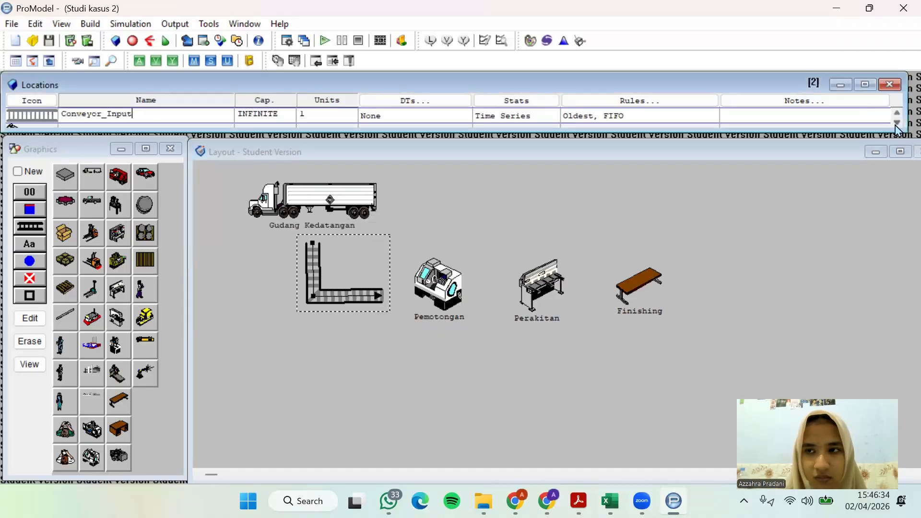
click(897, 123)
click(897, 122)
click(897, 123)
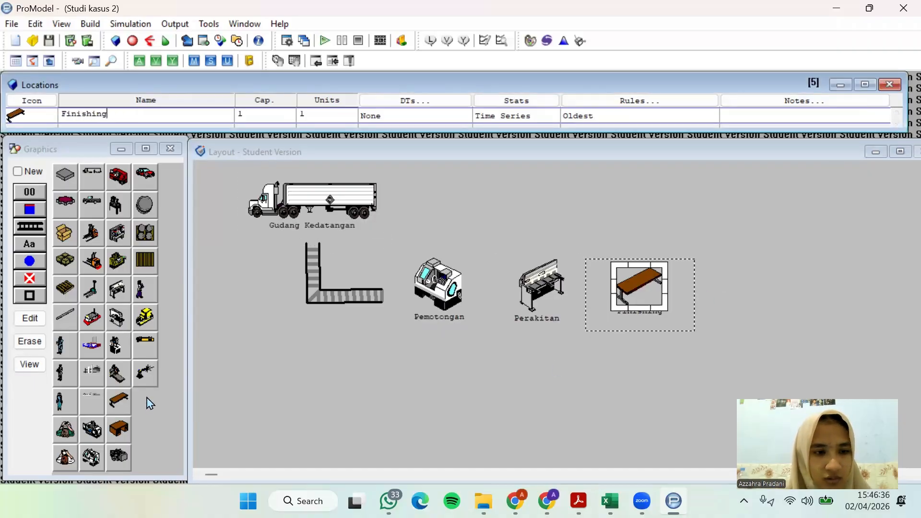
Draw an L-shaped conveyor as a new location to the right of Finishing, running horizontally and turning upward
click(18, 172)
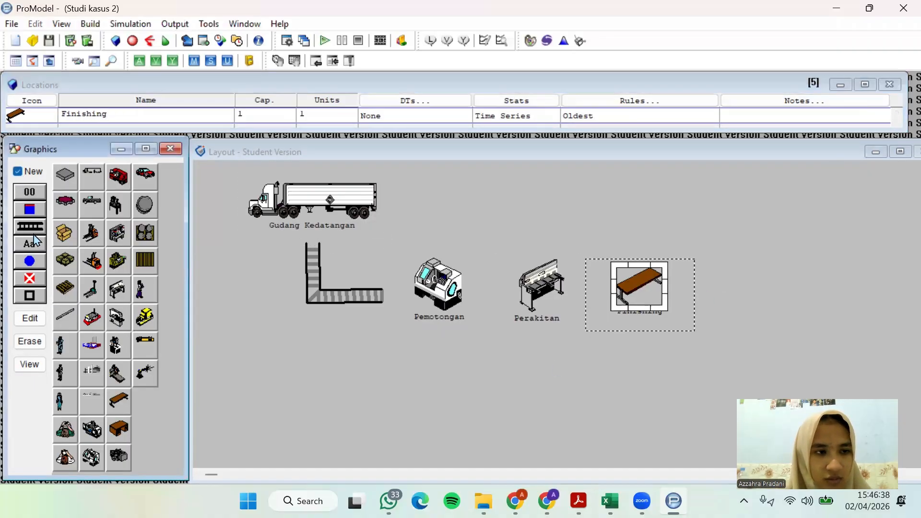
click(693, 297)
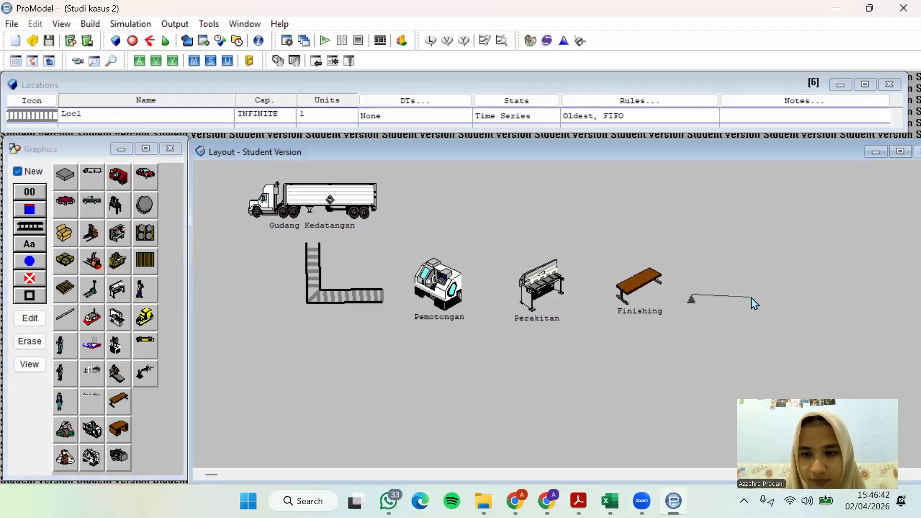
click(765, 296)
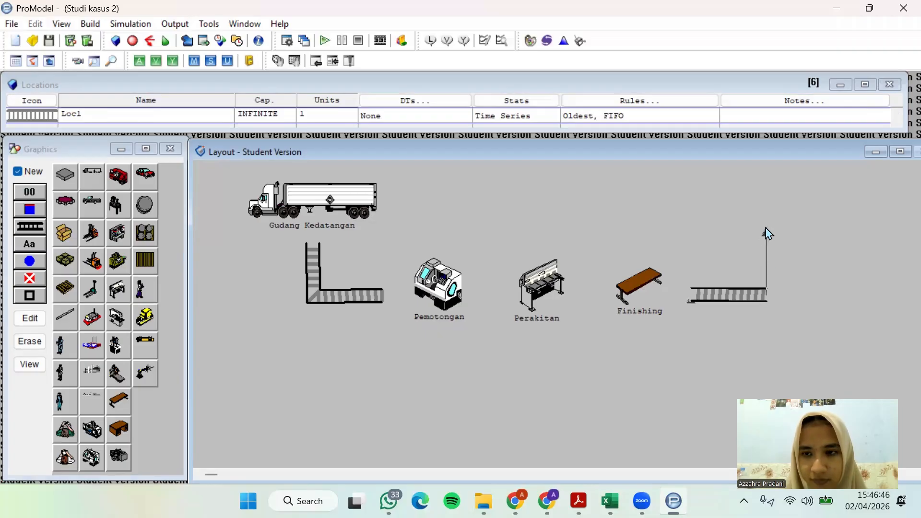
click(765, 242)
right_click(766, 247)
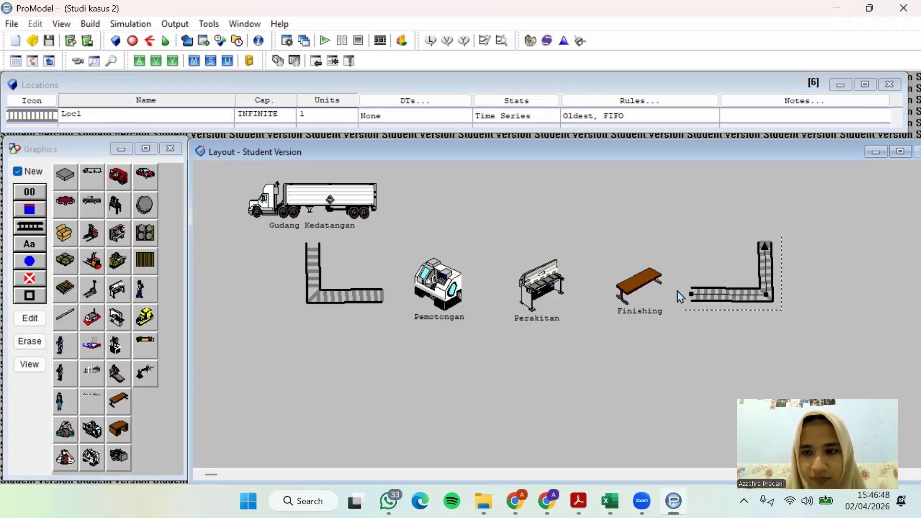
Name the L-shaped conveyor location Conveyor_Output and check what follows it in the PDF's production flow
click(111, 115)
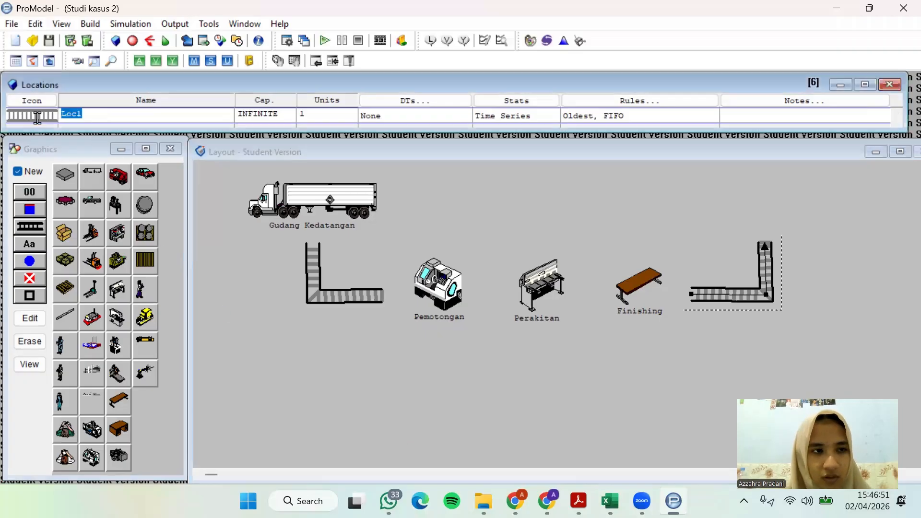
text(c)
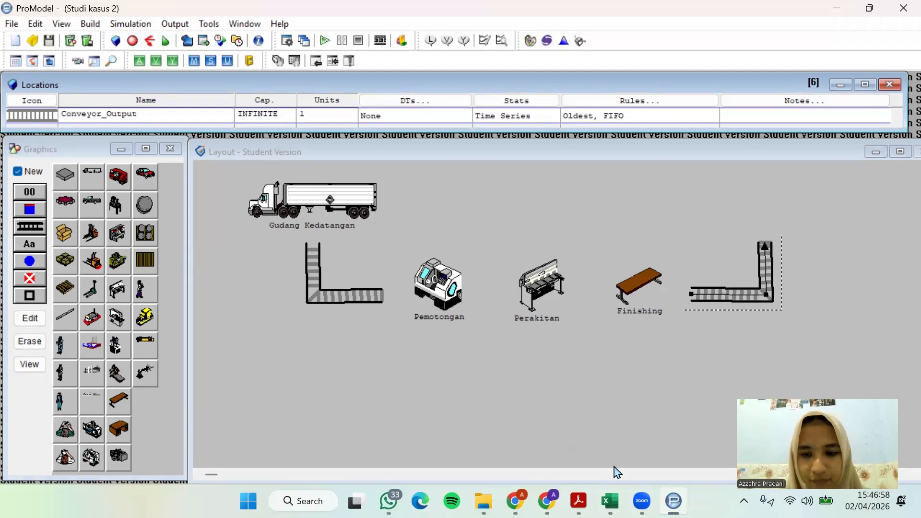
key(alt+Tab)
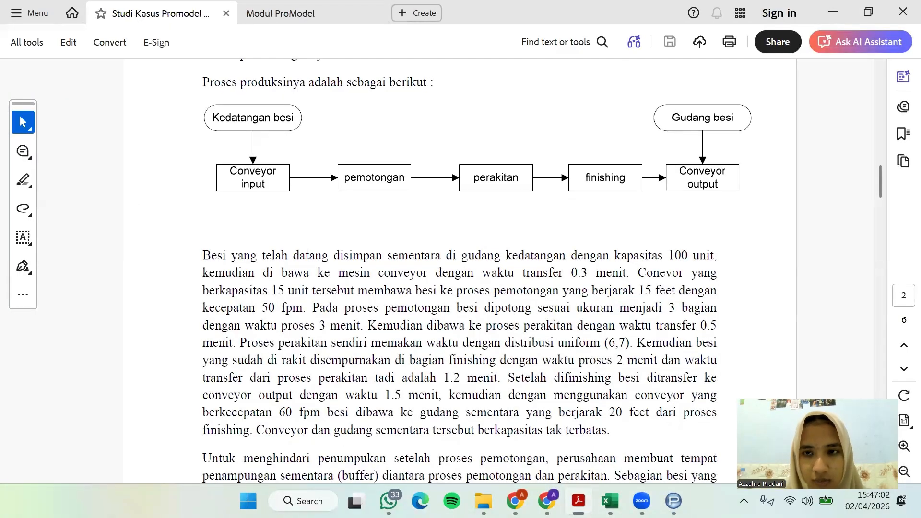
key(alt+Tab)
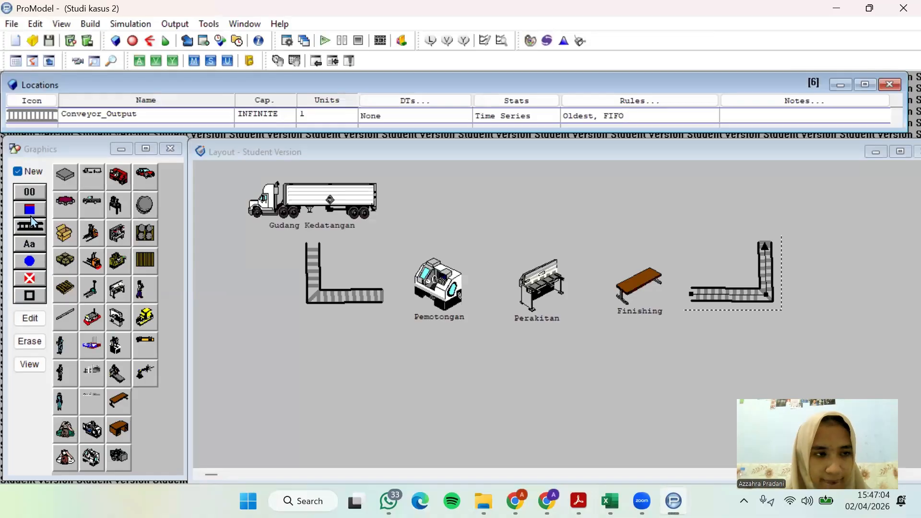
Place a building graphic as a new location, shrink it and move it just above the upper end of the output conveyor
click(94, 377)
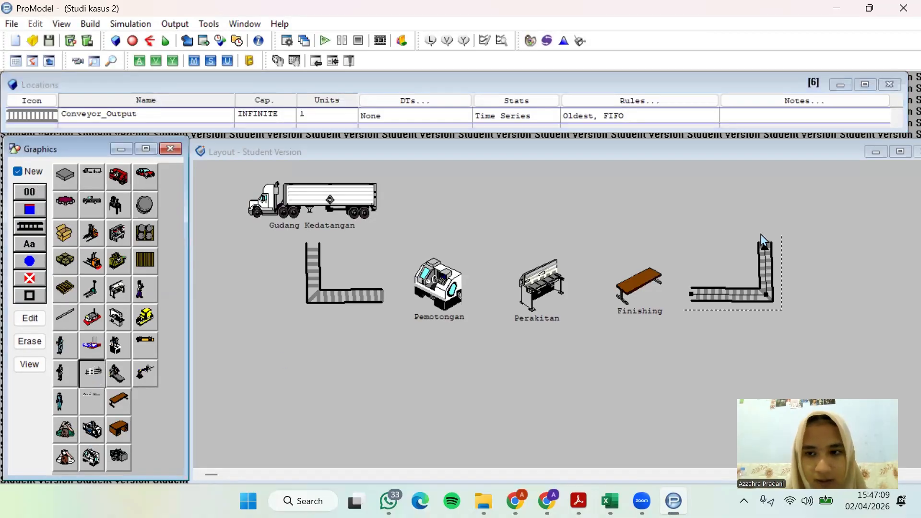
click(770, 206)
drag(767, 206, 526, 304)
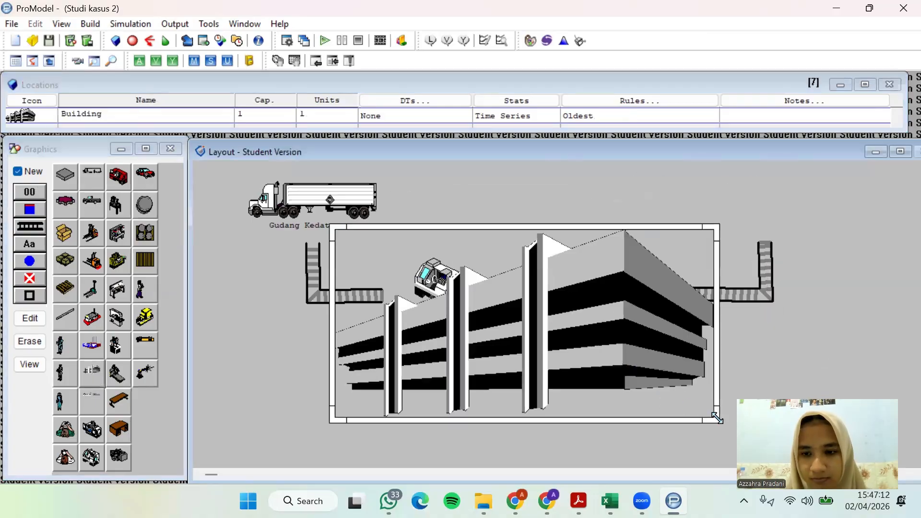
drag(718, 417, 480, 303)
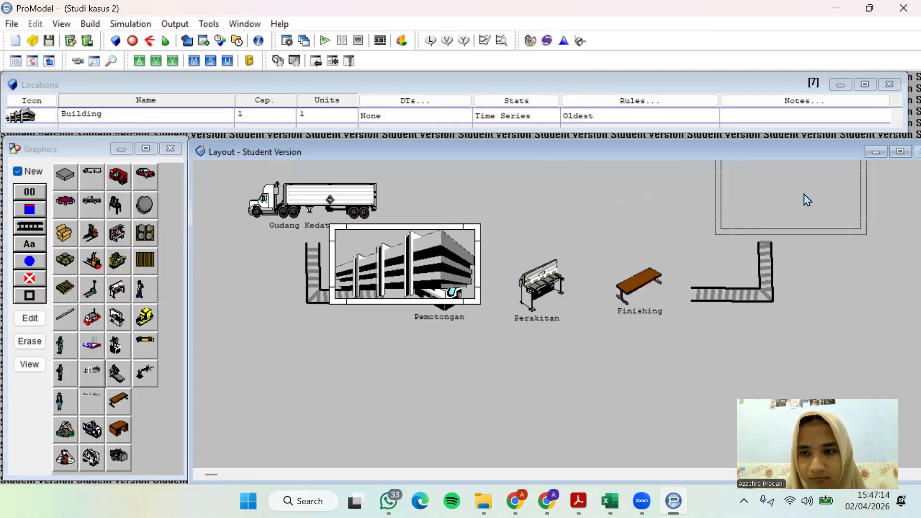
drag(805, 194, 805, 194)
drag(863, 231, 824, 212)
drag(751, 169, 743, 184)
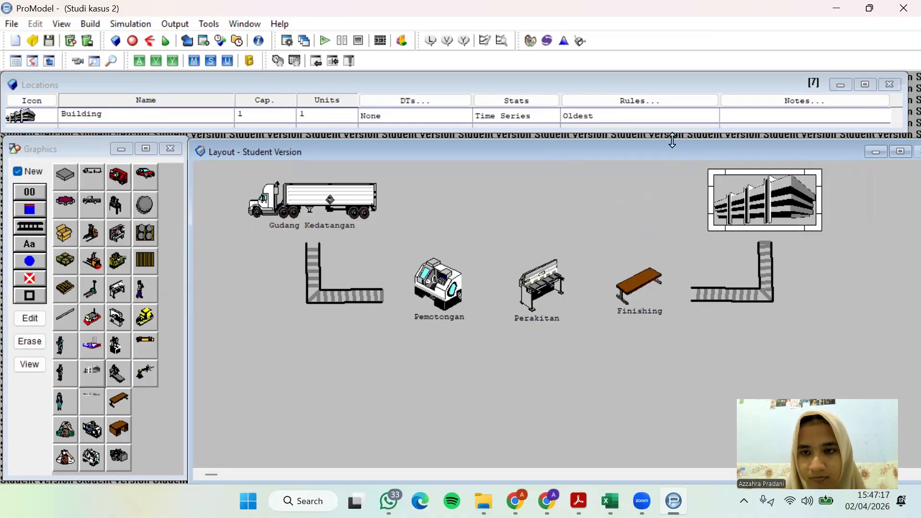
drag(673, 140, 672, 130)
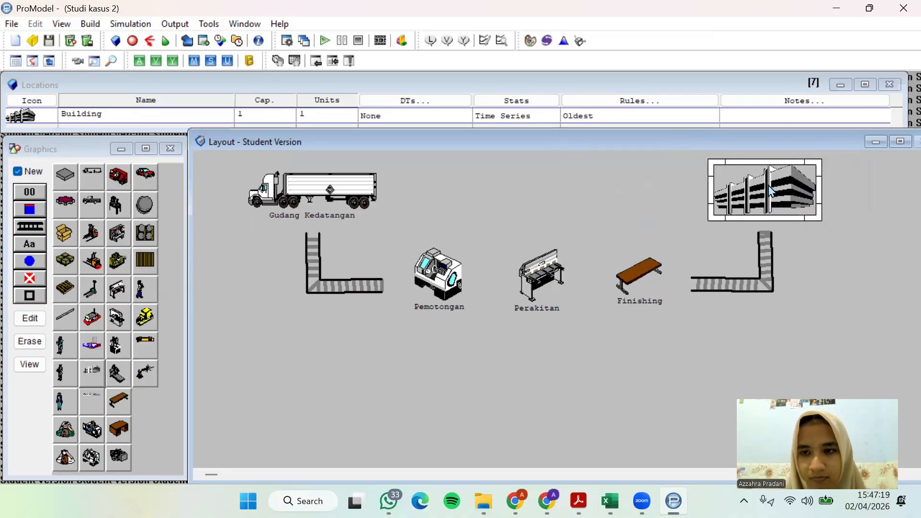
Name the building location Gudang_Besi and add its name label to the same location, just beneath the building
click(163, 111)
drag(151, 120, 27, 129)
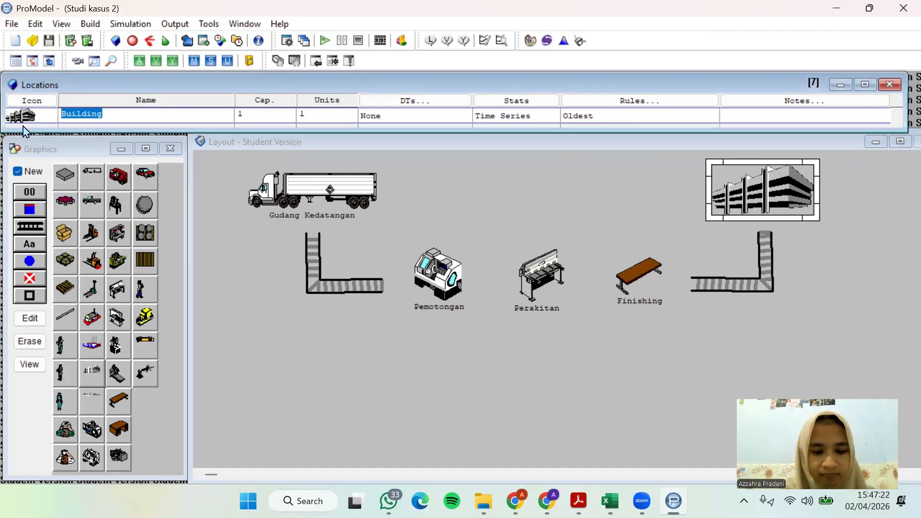
text(Gudang_Besi)
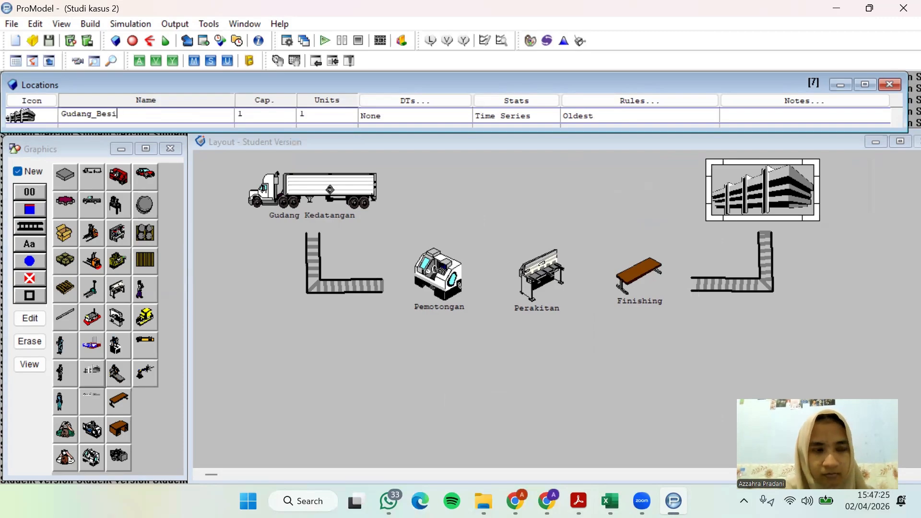
click(17, 171)
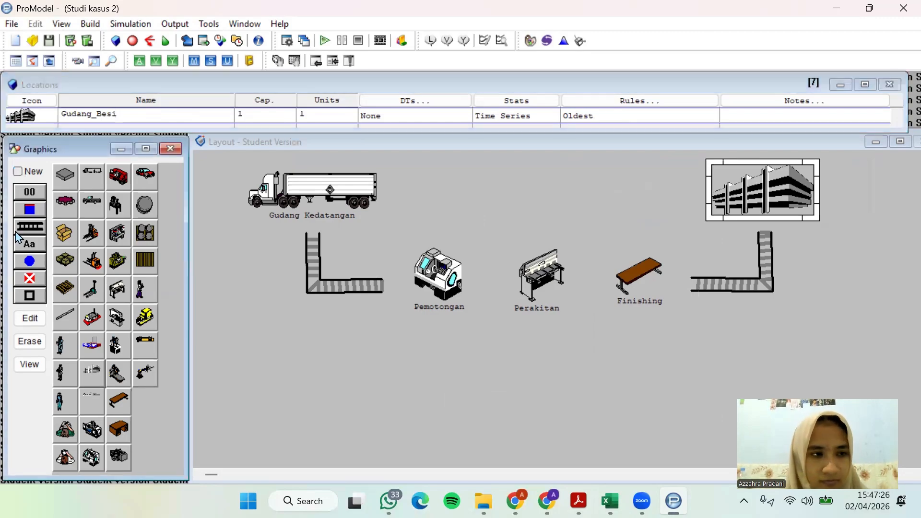
drag(799, 206, 781, 223)
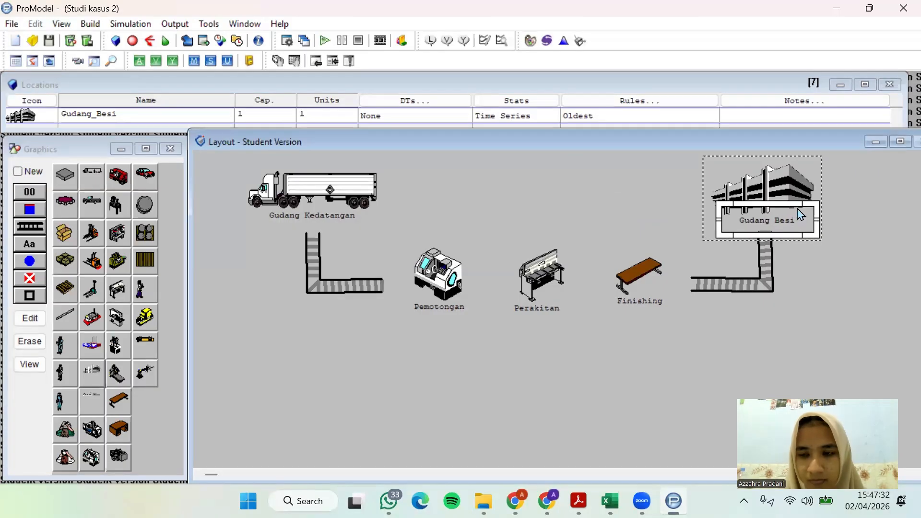
click(776, 225)
drag(773, 222, 772, 221)
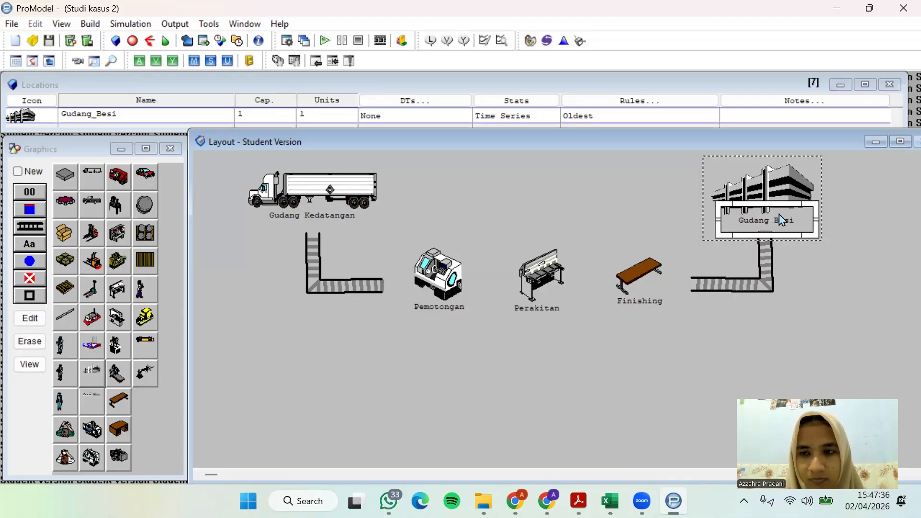
Read the buffer paragraph in the case study PDF and place a box graphic as a new location below, between Pemotongan and Perakitan
key(alt+Tab)
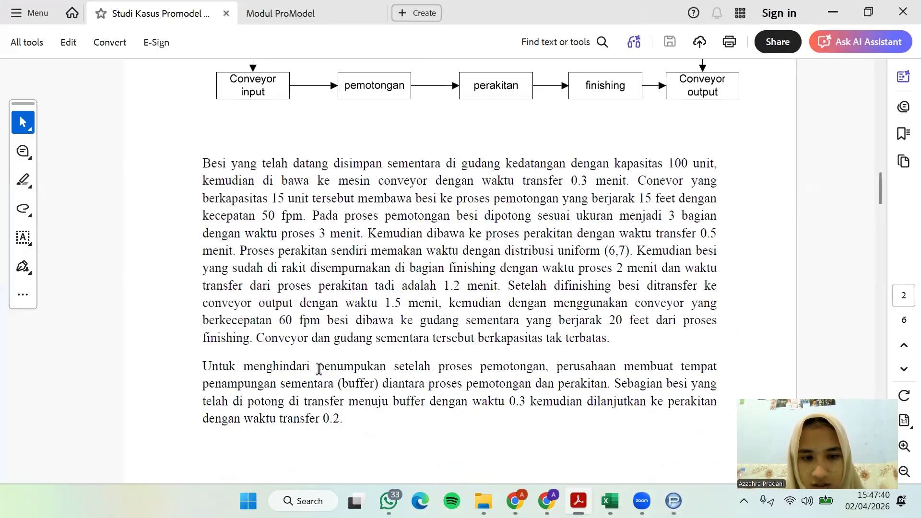
drag(319, 370, 623, 389)
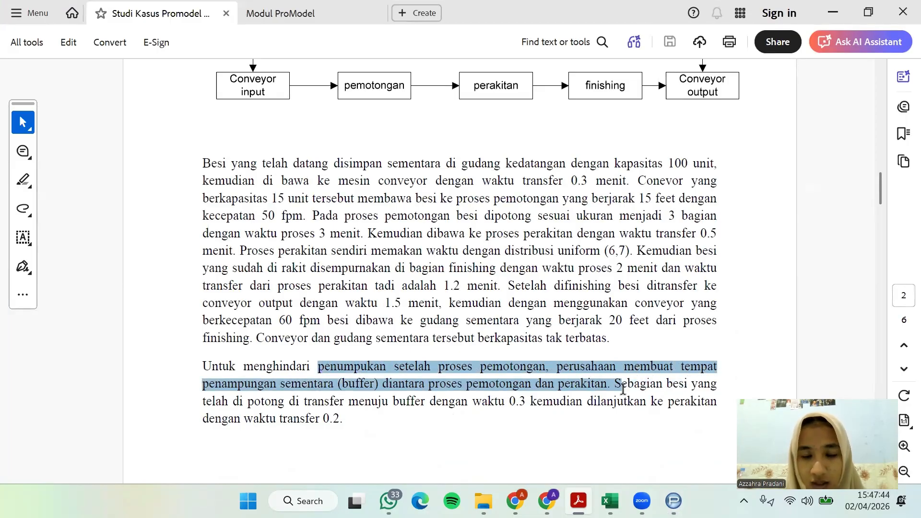
click(610, 396)
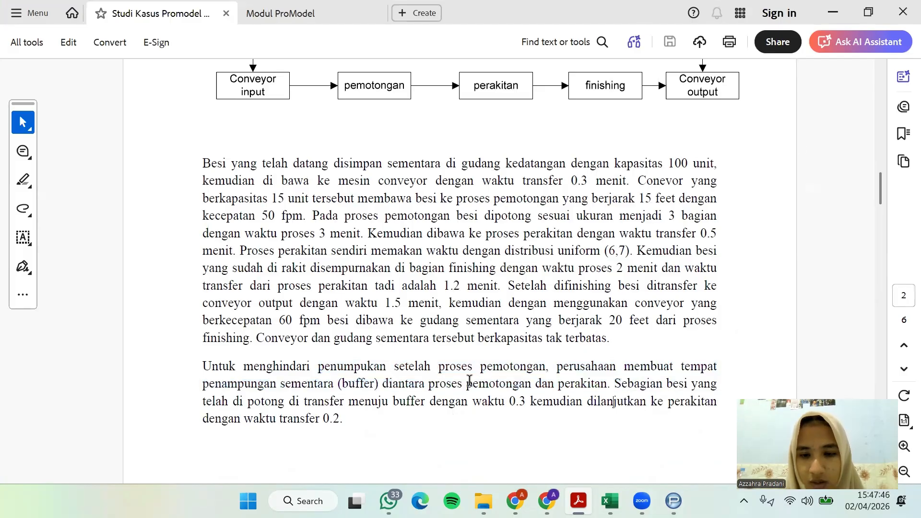
click(834, 13)
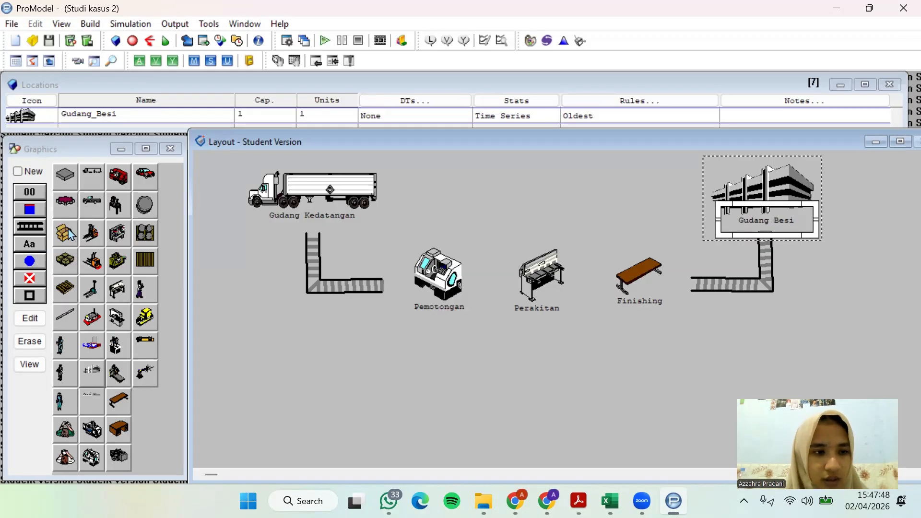
click(70, 234)
click(18, 172)
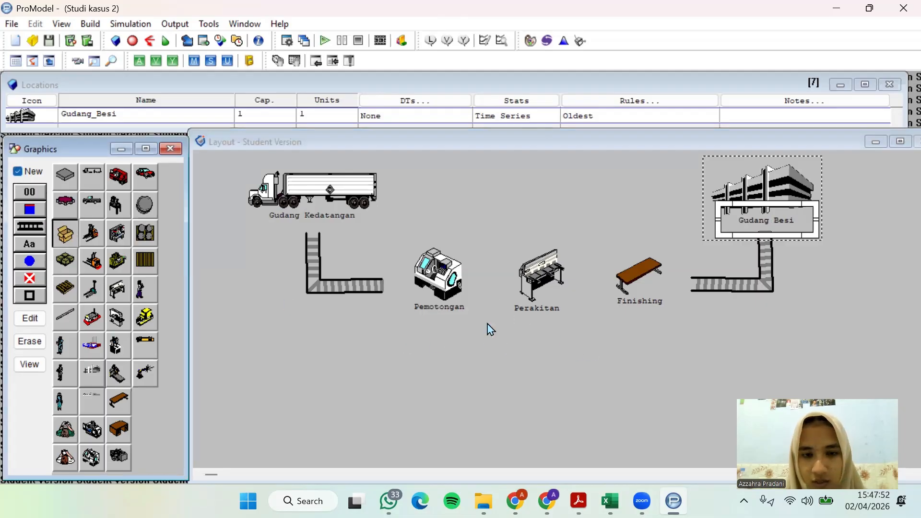
click(495, 366)
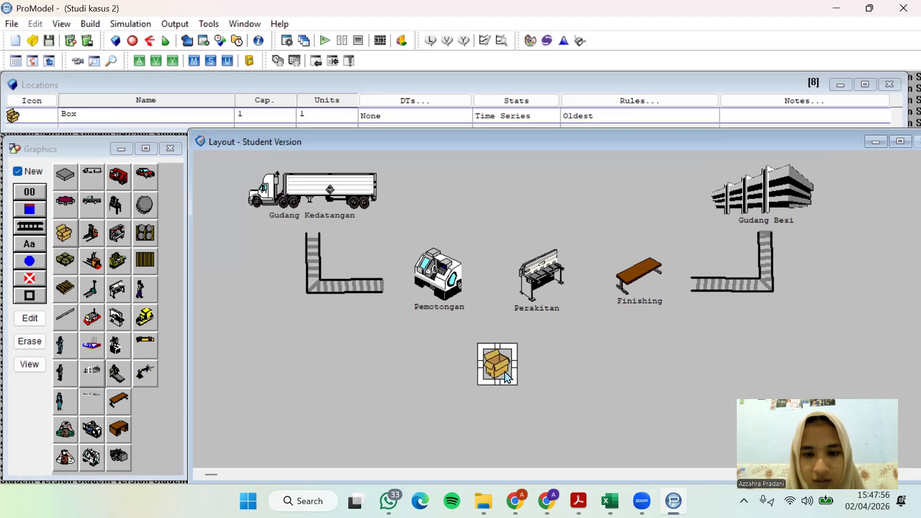
mouse_move(480, 346)
mouse_down()
mouse_move(473, 342)
mouse_move(487, 357)
mouse_up()
Name the box location Buffer and add its name label to the same location, just beneath the box
click(75, 114)
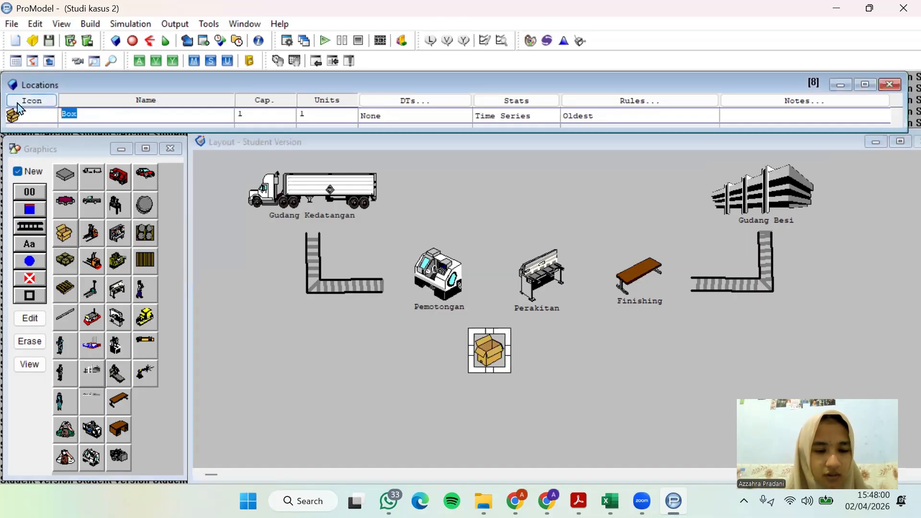
text(Buffer)
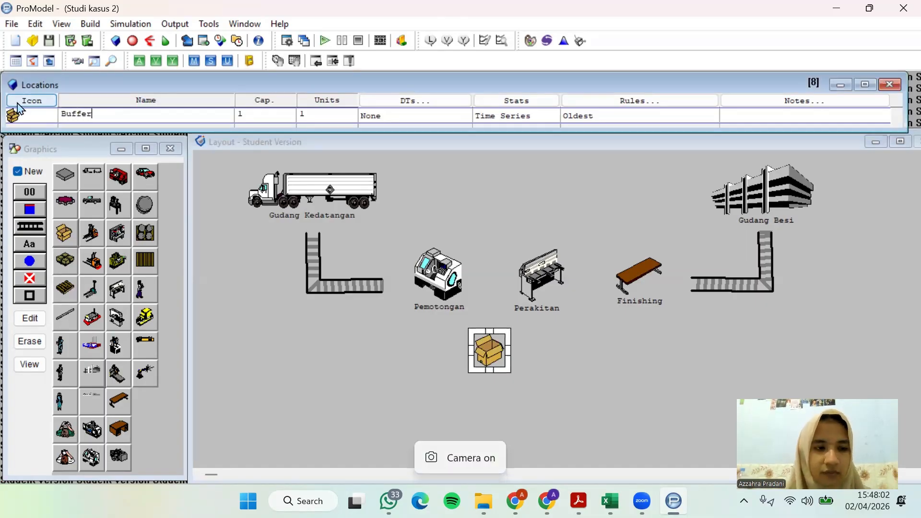
click(17, 171)
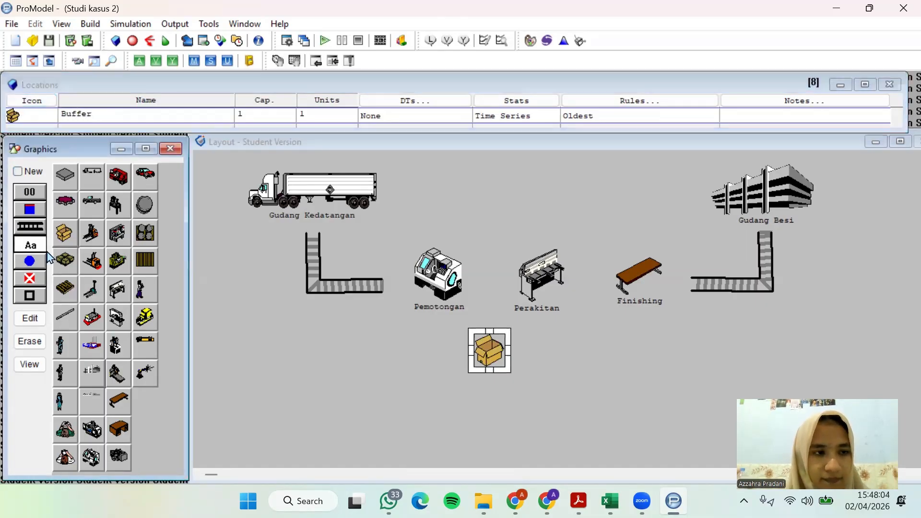
double_click(491, 355)
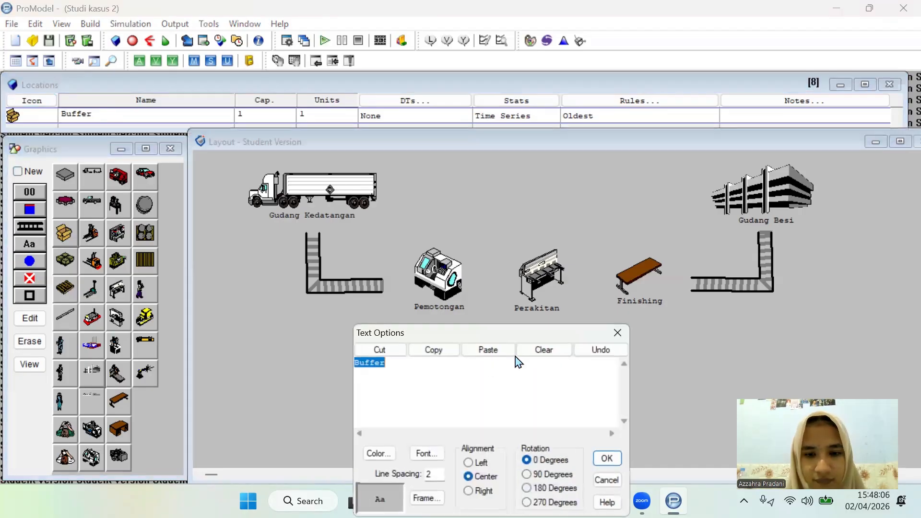
click(618, 332)
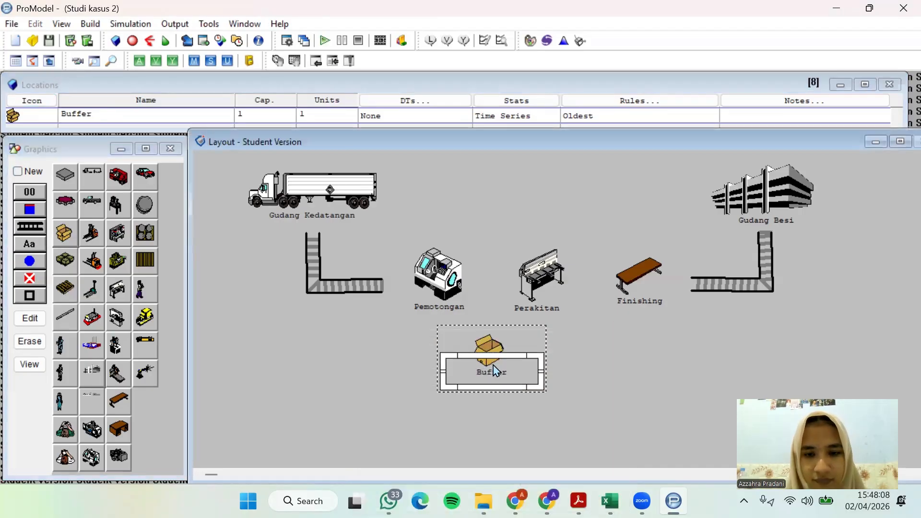
drag(502, 369, 501, 369)
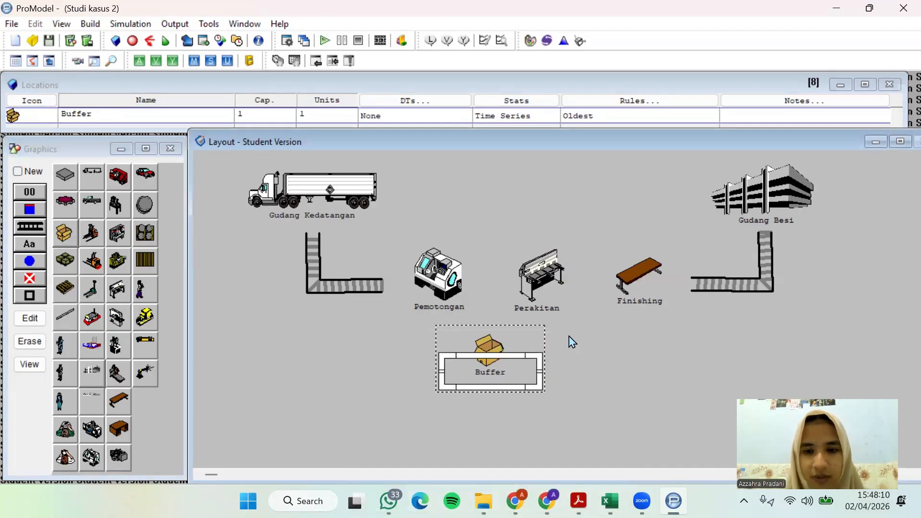
click(30, 172)
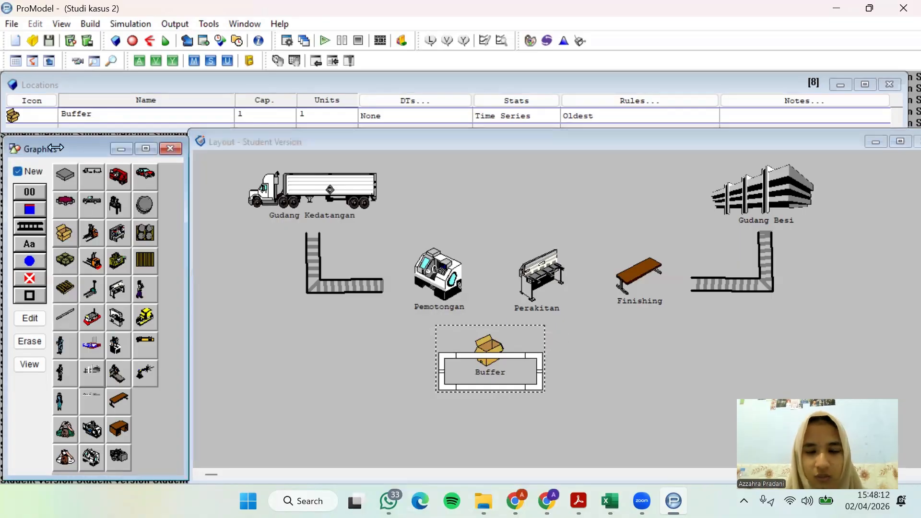
click(222, 139)
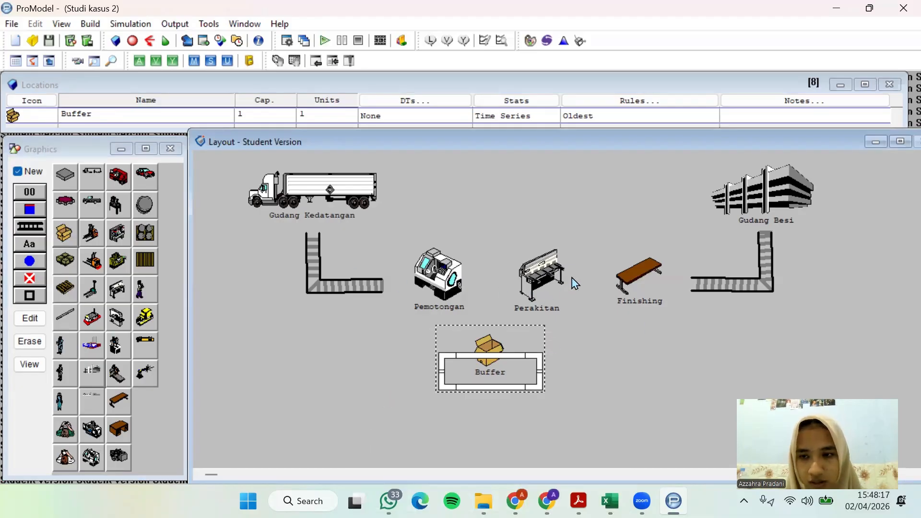
Open the entity definitions and look up the material being processed in the case study PDF
click(89, 25)
click(155, 57)
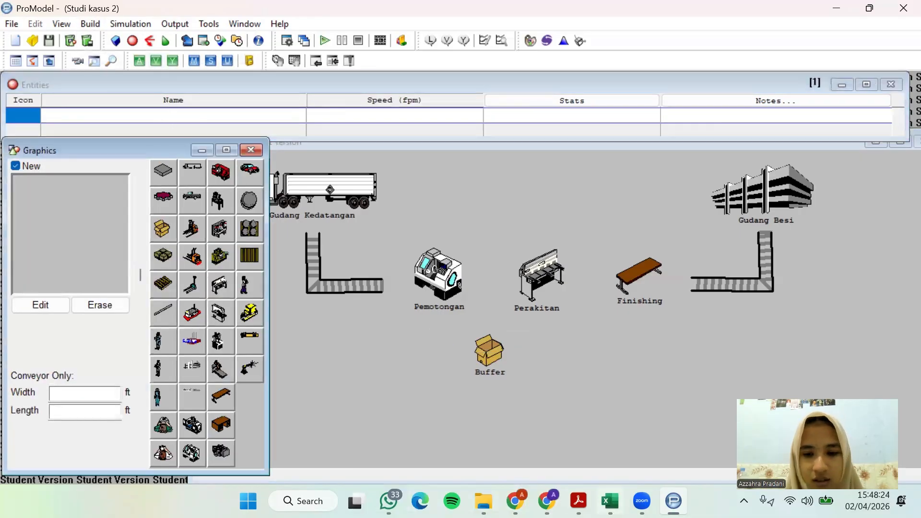
click(578, 501)
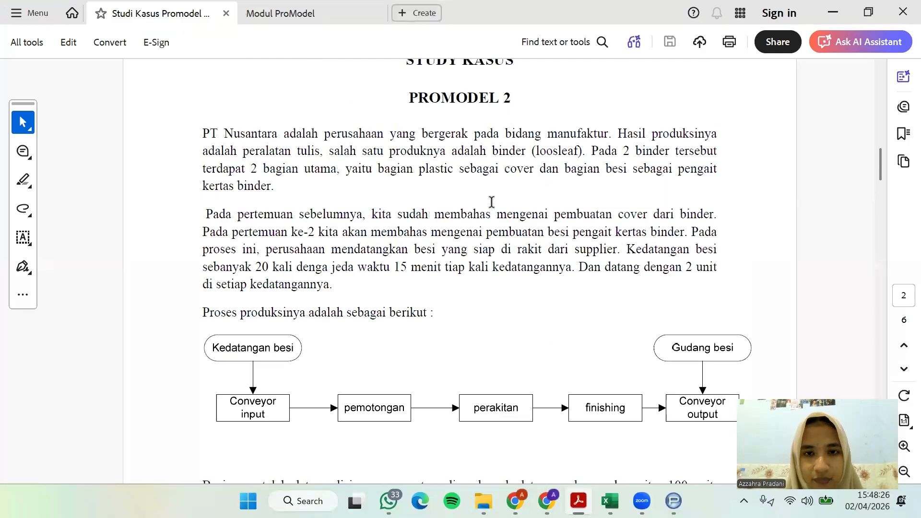
double_click(414, 250)
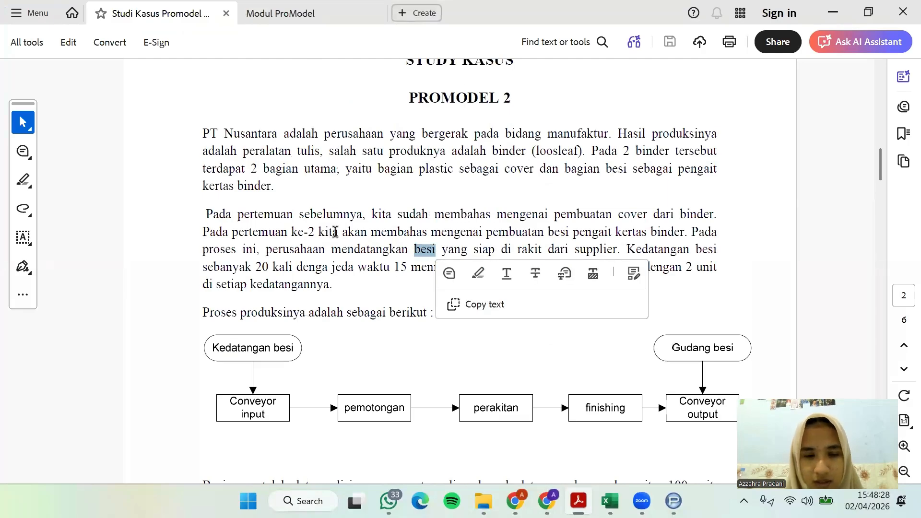
drag(547, 232, 600, 234)
click(554, 232)
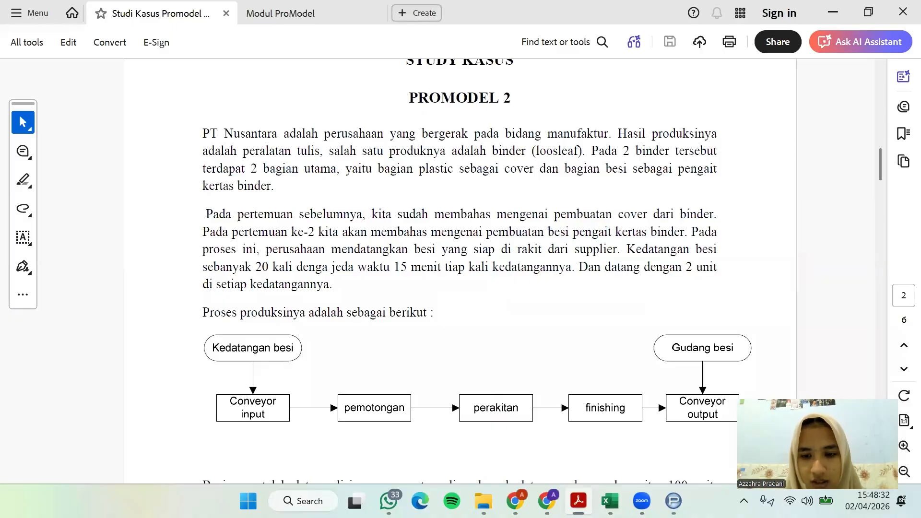
click(674, 501)
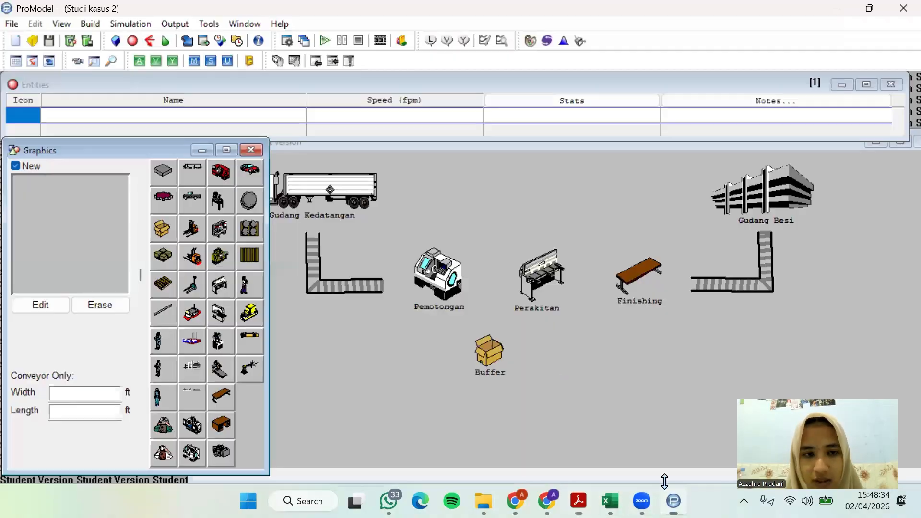
Add an entity with the round grey barrel graphic and name it Besi
click(252, 197)
drag(133, 116, 6, 118)
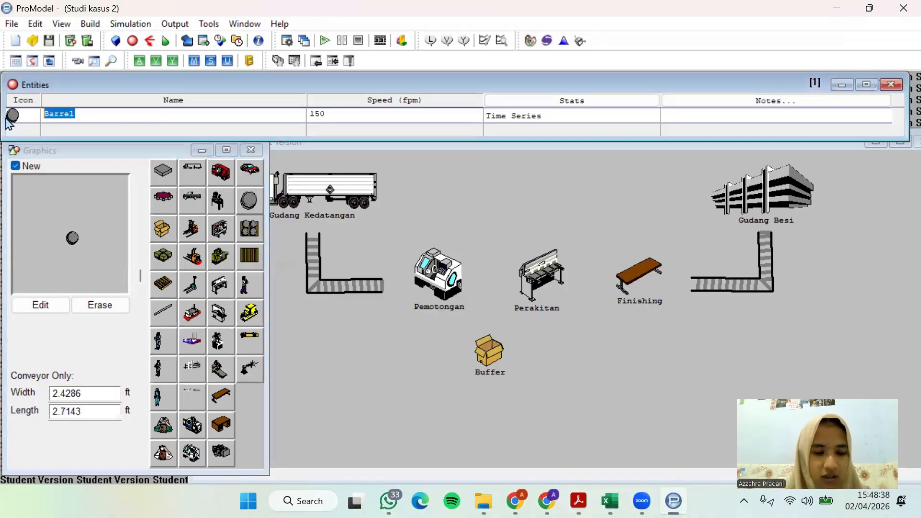
text(Besi)
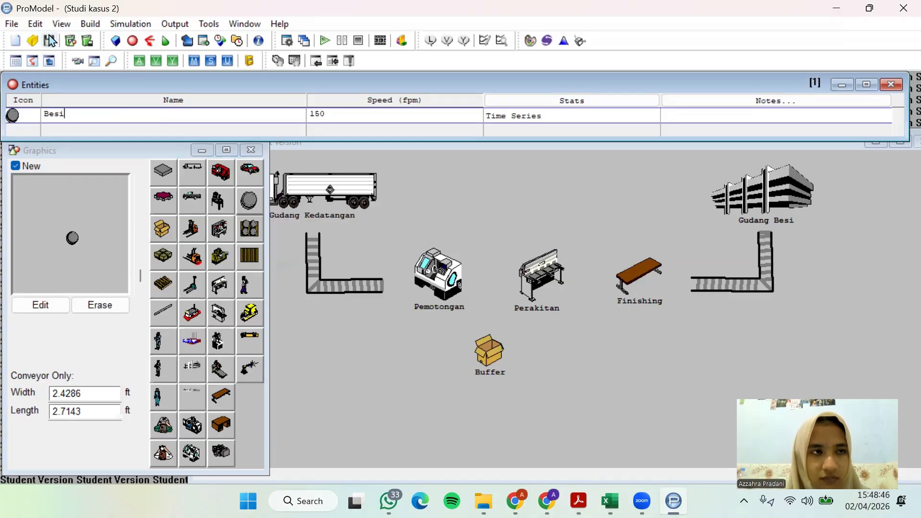
Open the processing definitions and move the layout window down so it sits below the process and routing tables
click(87, 25)
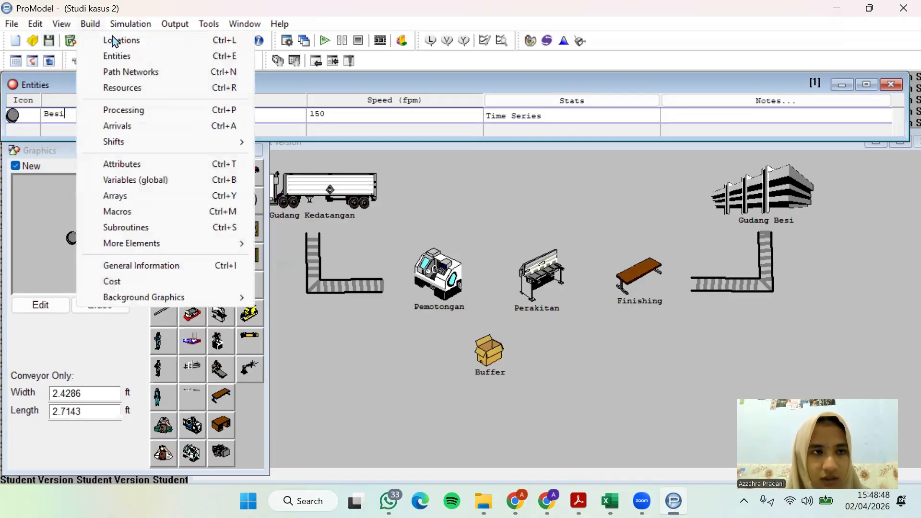
click(128, 114)
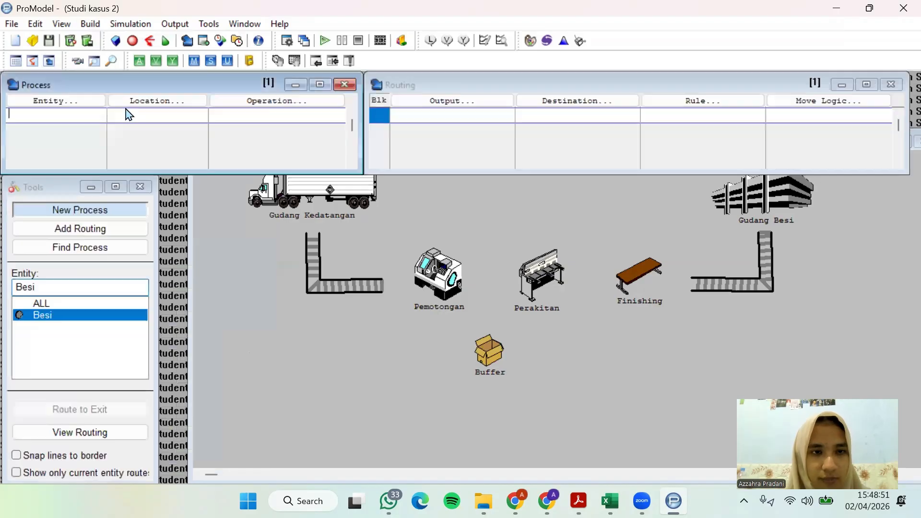
click(202, 204)
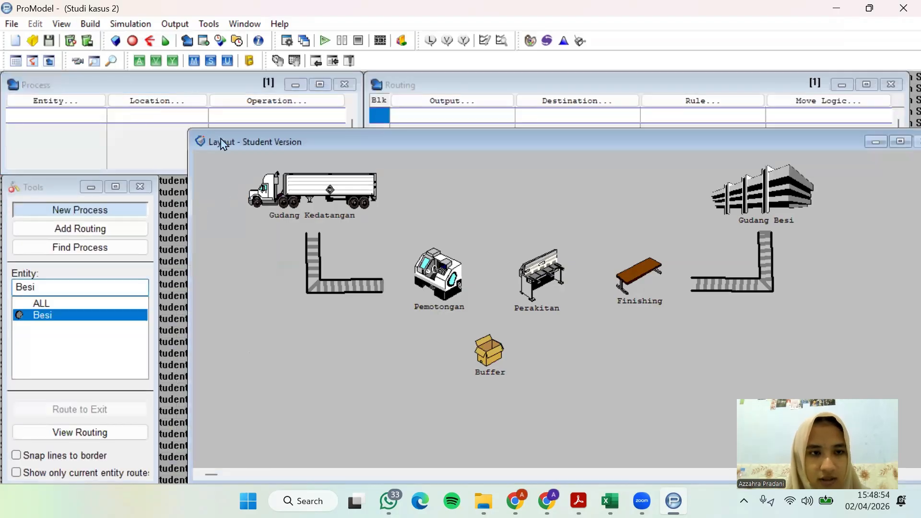
drag(220, 145, 187, 180)
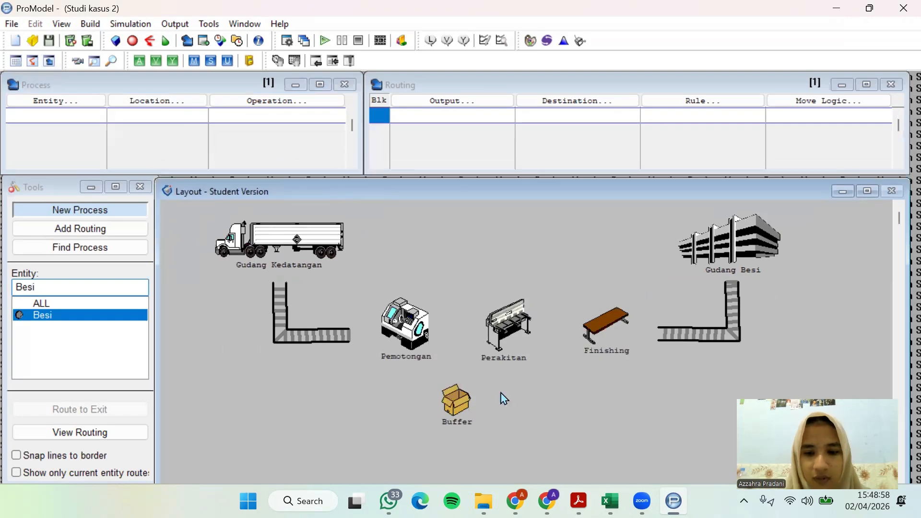
Read the process description in the case study PDF for the storage capacity of the arrival warehouse, gudang kedatangan
key(alt+Tab)
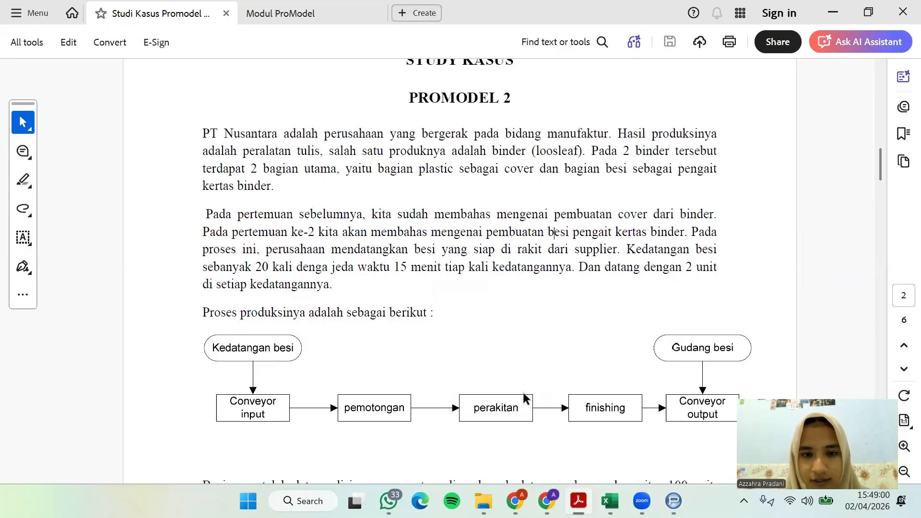
scroll(523, 395, down, 1)
scroll(524, 397, down, 3)
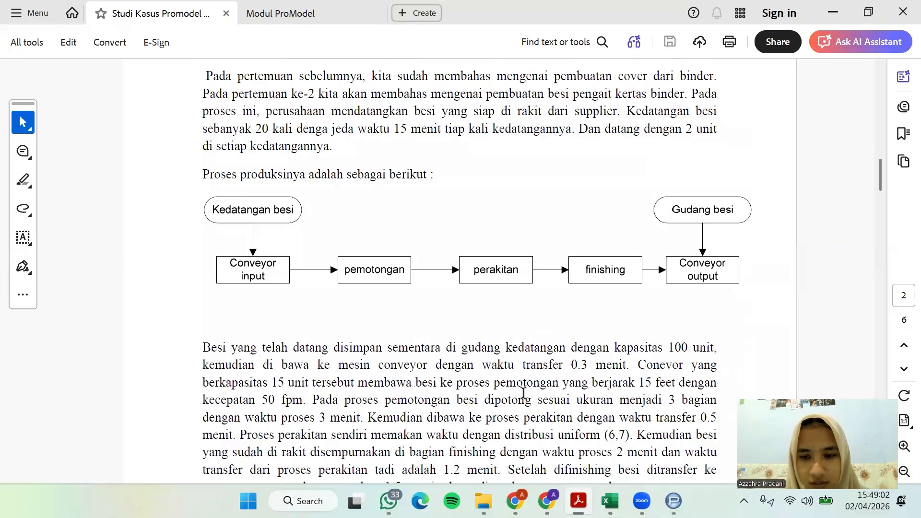
scroll(523, 394, down, 1)
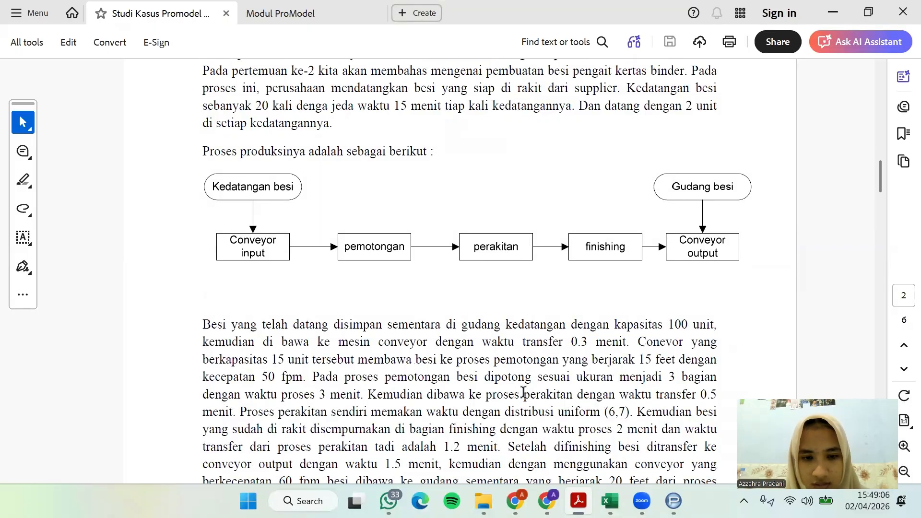
scroll(523, 391, up, 6)
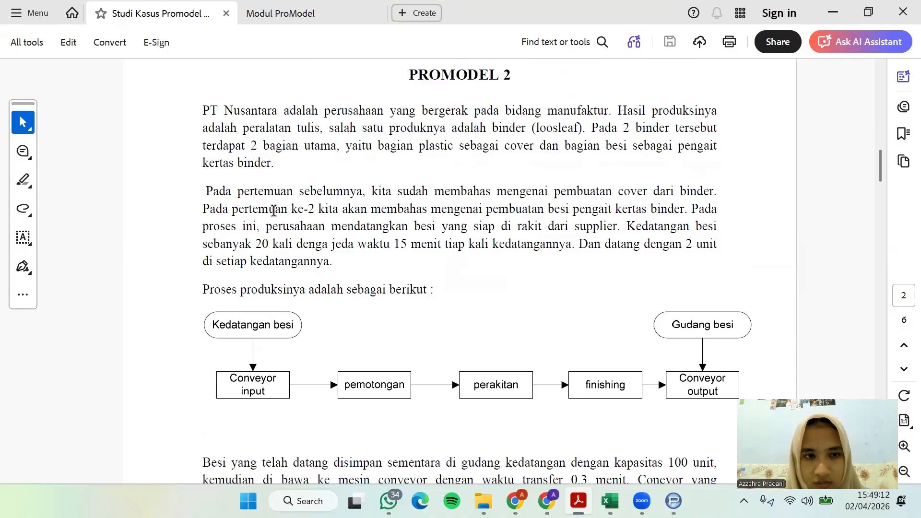
scroll(282, 216, down, 8)
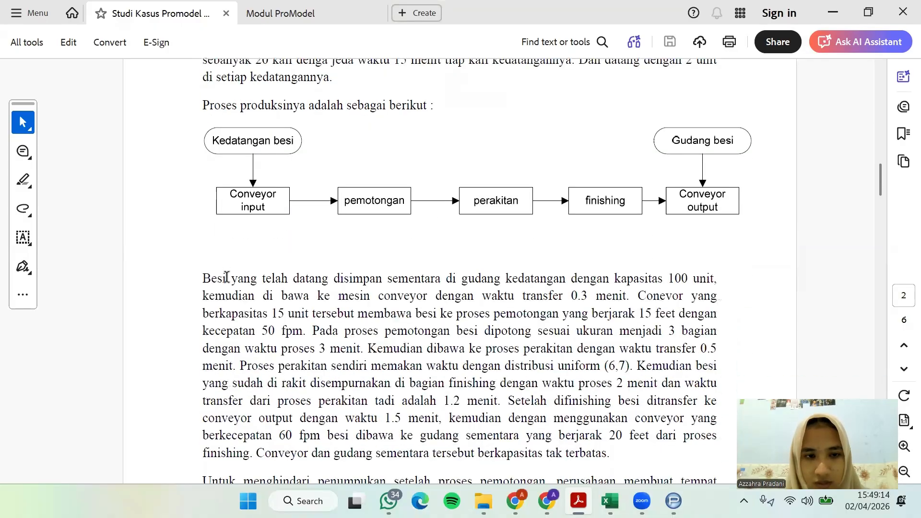
scroll(227, 278, down, 2)
drag(505, 232, 694, 231)
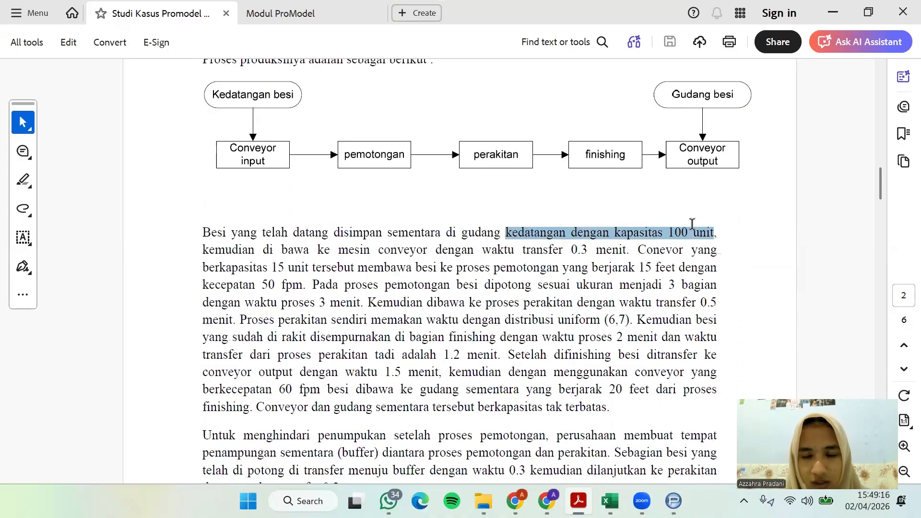
click(680, 234)
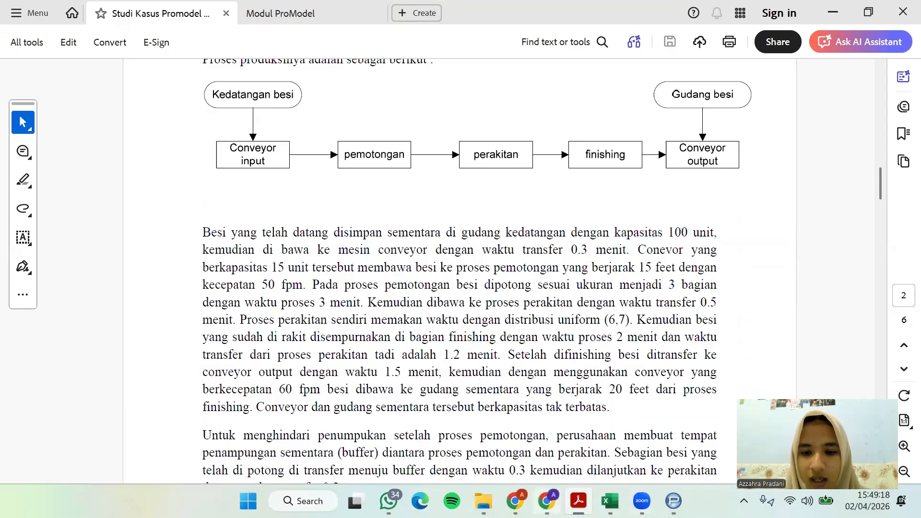
Reopen the location definitions in ProModel, enlarge the table to list every location, and set the Gudang_Kedatangan capacity to 100
click(674, 501)
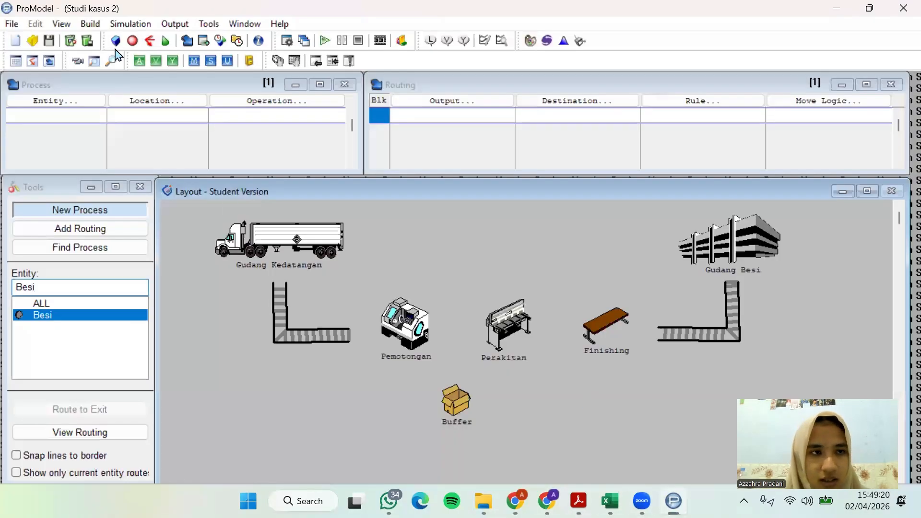
click(90, 23)
click(108, 39)
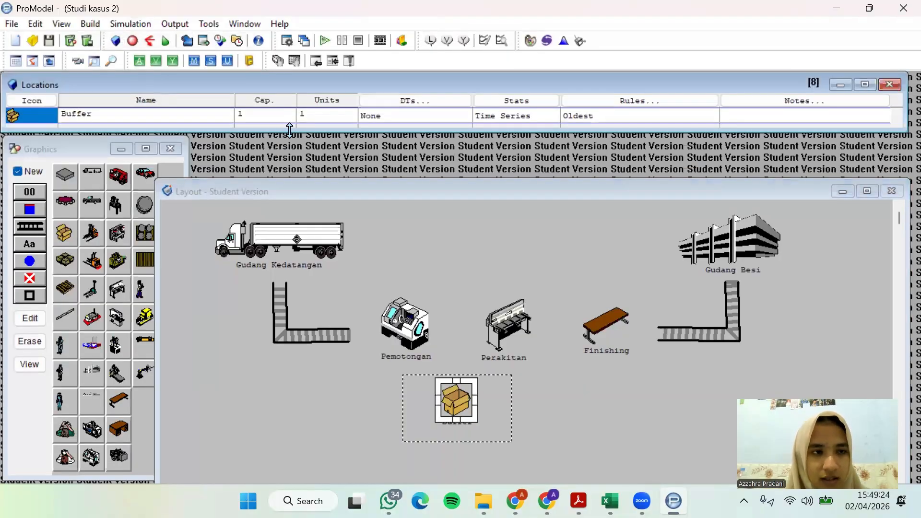
drag(290, 129, 290, 235)
drag(898, 192, 898, 125)
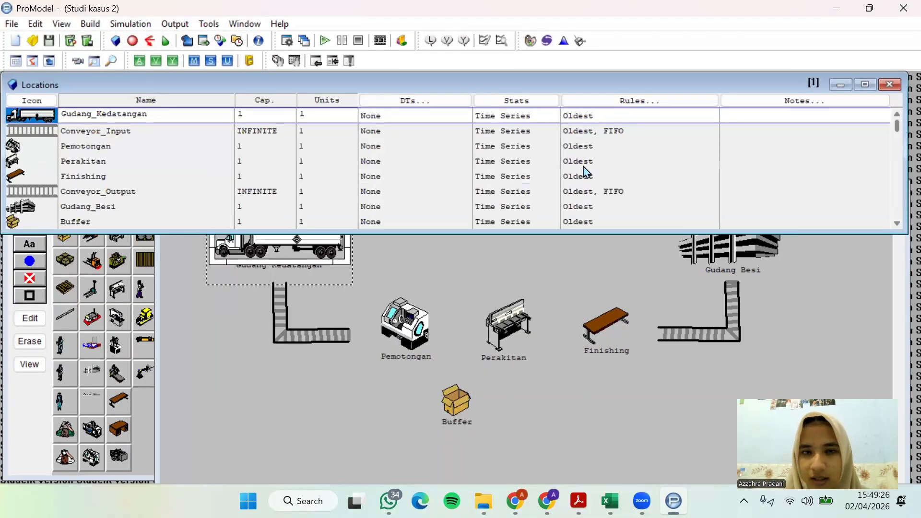
click(237, 113)
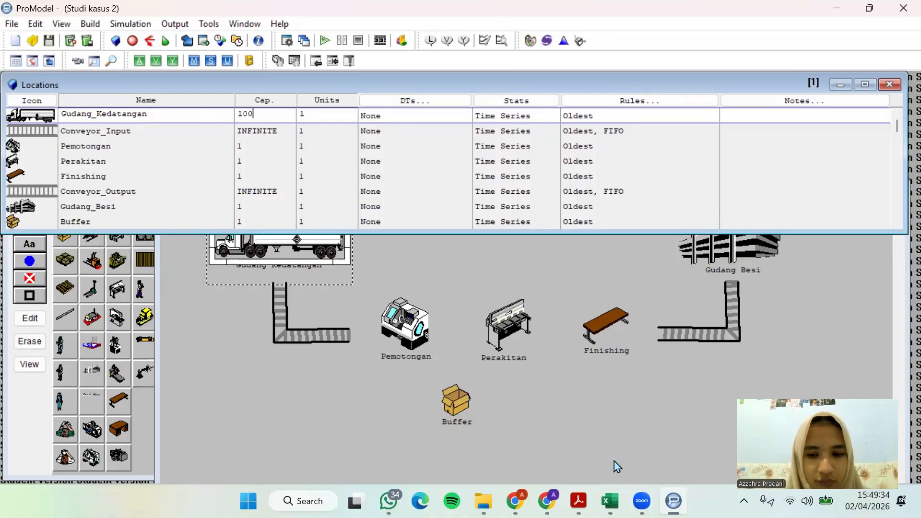
Check the input conveyor's capacity in the case study PDF and set the Conveyor_Input capacity to 15
mouse_move(649, 501)
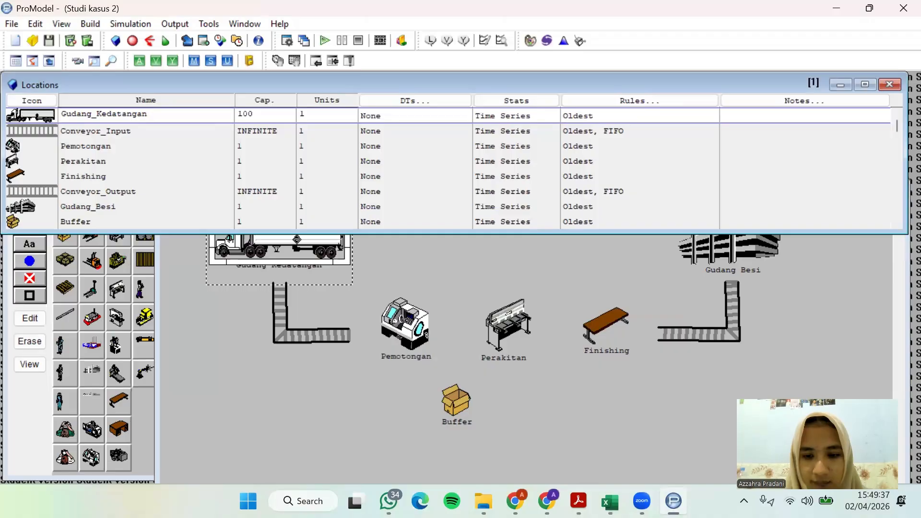
click(579, 498)
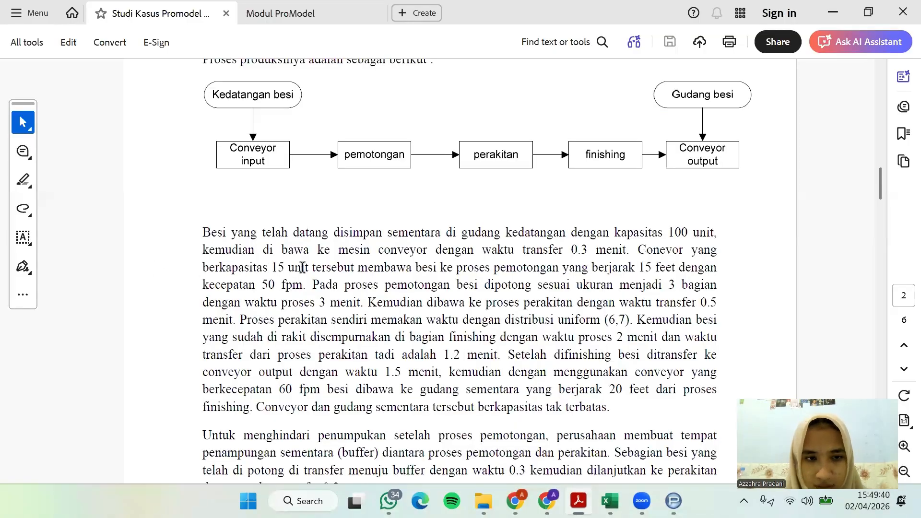
click(833, 12)
double_click(287, 130)
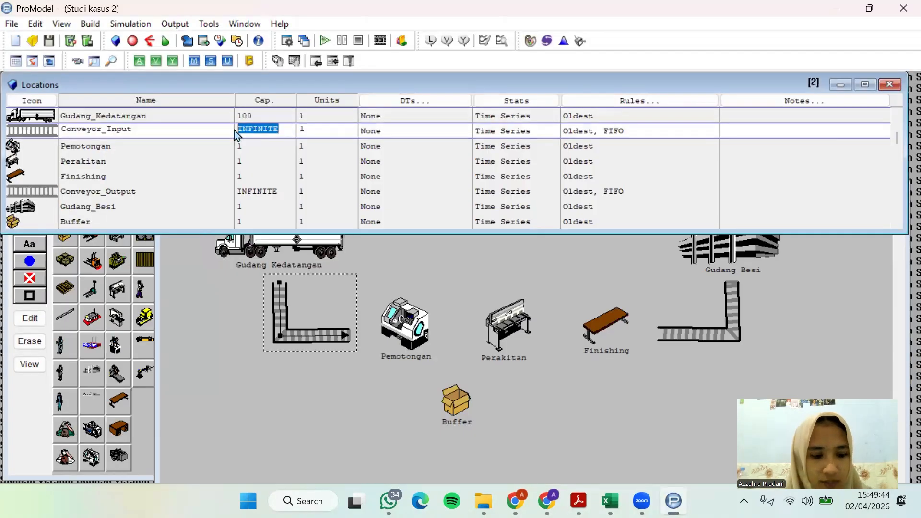
text(15)
Read the remaining capacities in the case study PDF and set the Buffer capacity to INFINITE, copied from Conveyor_Output
click(578, 501)
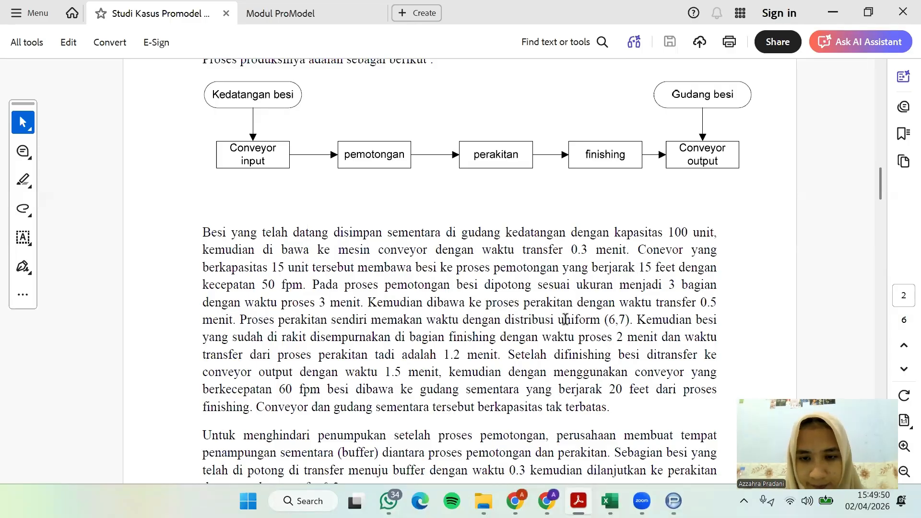
scroll(565, 319, down, 1)
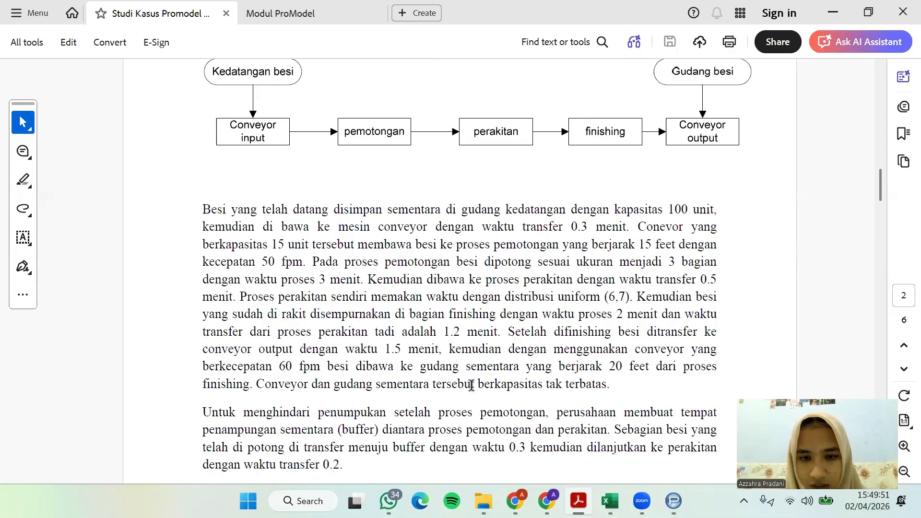
scroll(563, 332, down, 1)
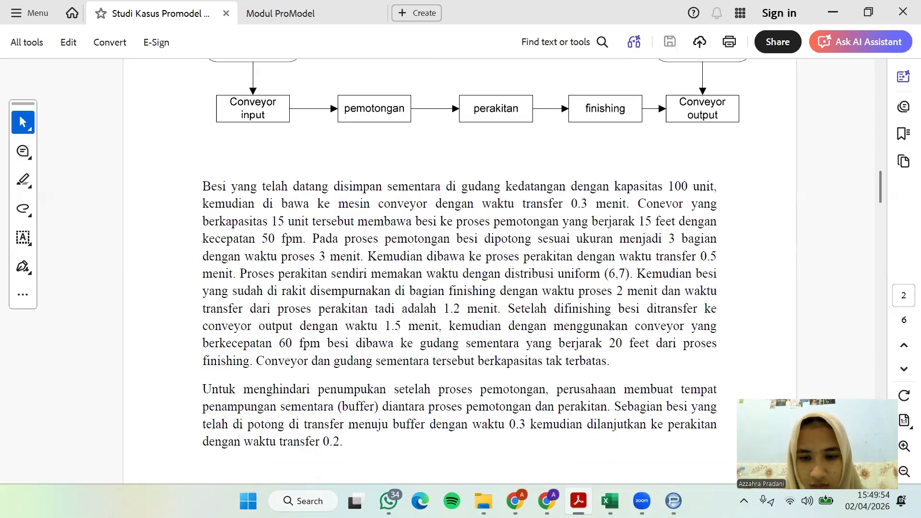
click(579, 501)
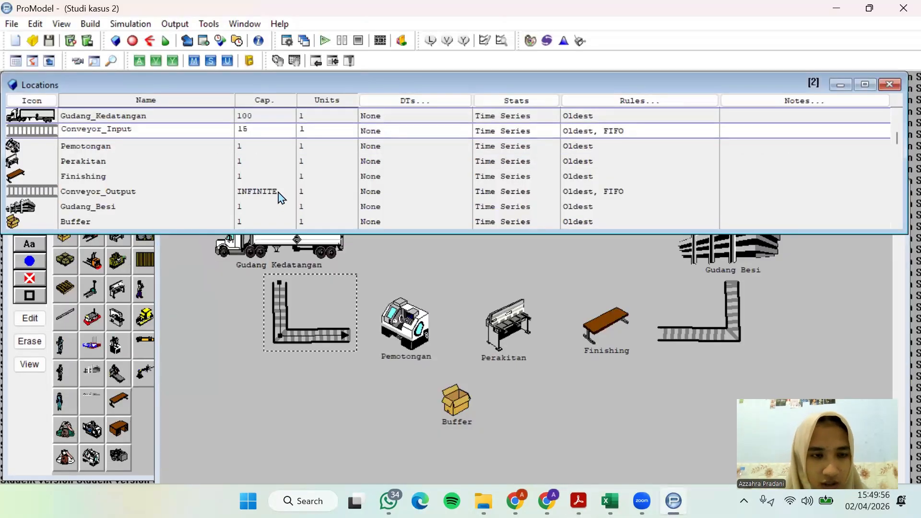
click(279, 192)
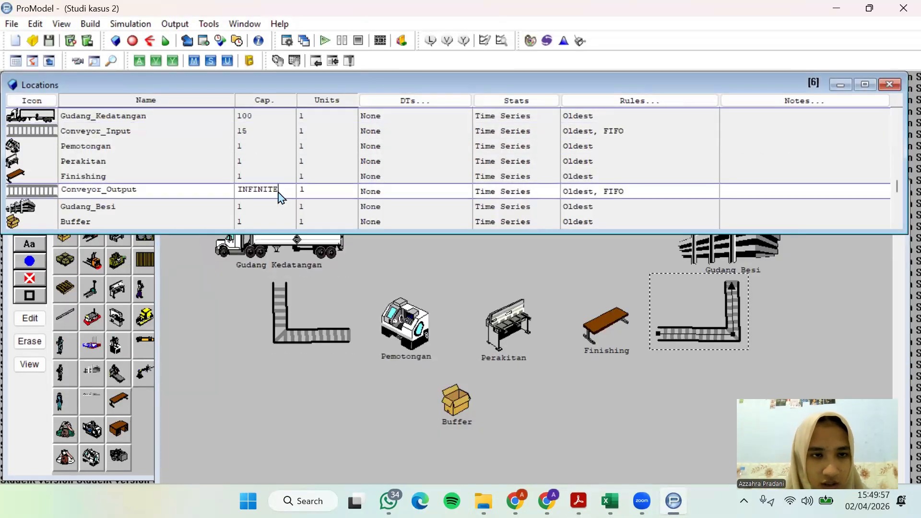
click(254, 221)
drag(255, 221, 220, 220)
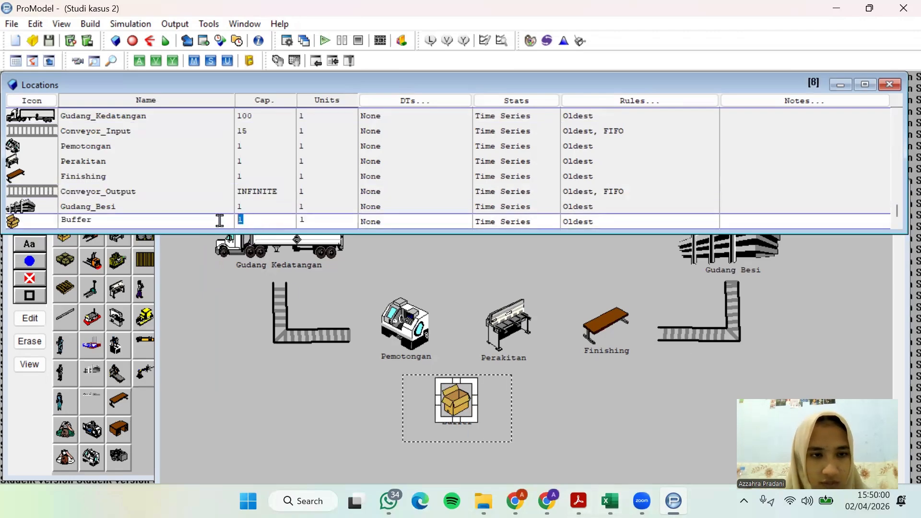
click(282, 191)
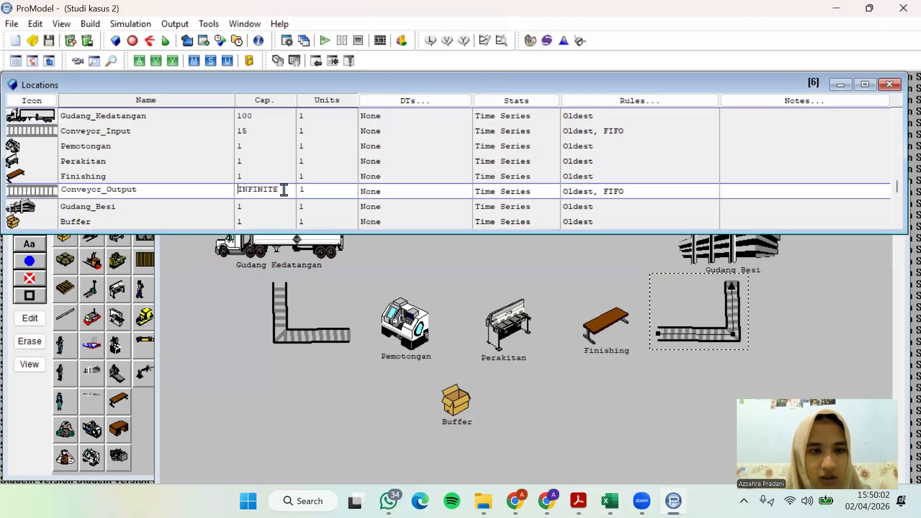
drag(282, 190, 213, 189)
key(ctrl+c)
click(255, 222)
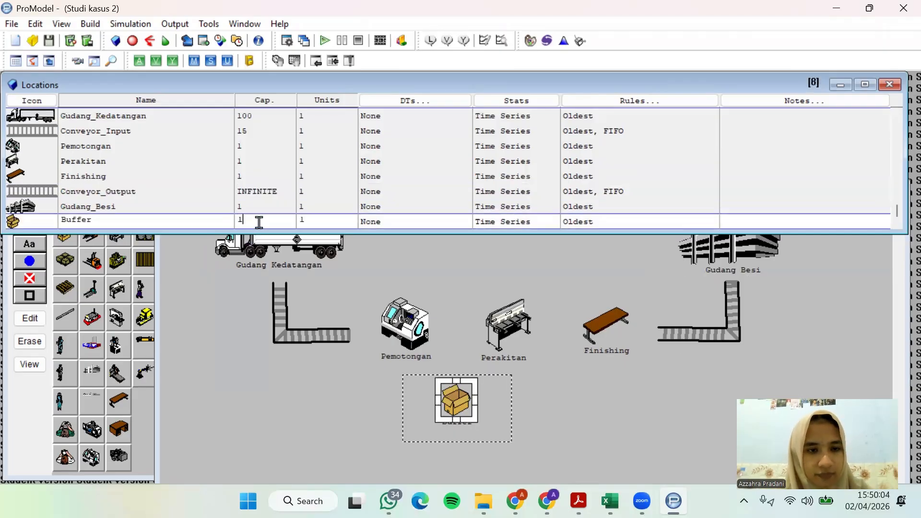
drag(259, 220, 208, 220)
key(ctrl+v)
Set the Gudang_Besi capacity to 100 and bring the layout back into view
click(255, 206)
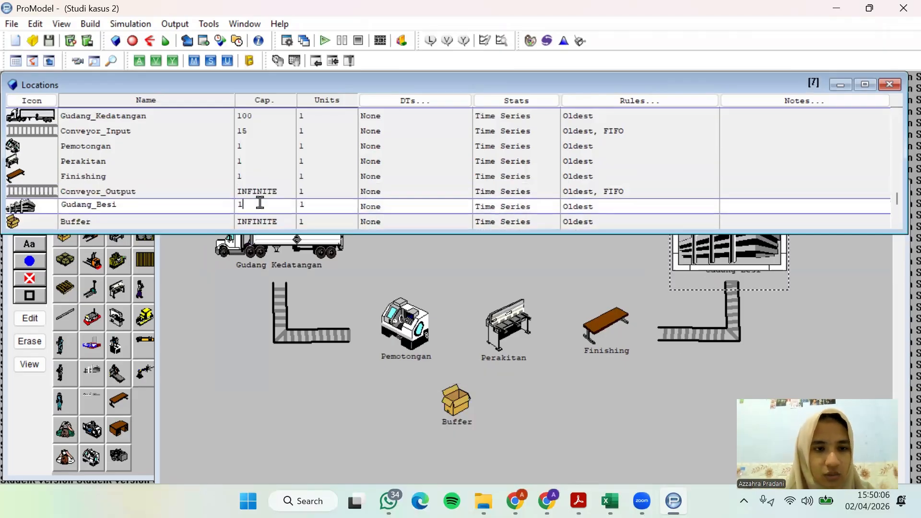
drag(257, 204, 224, 203)
text(100)
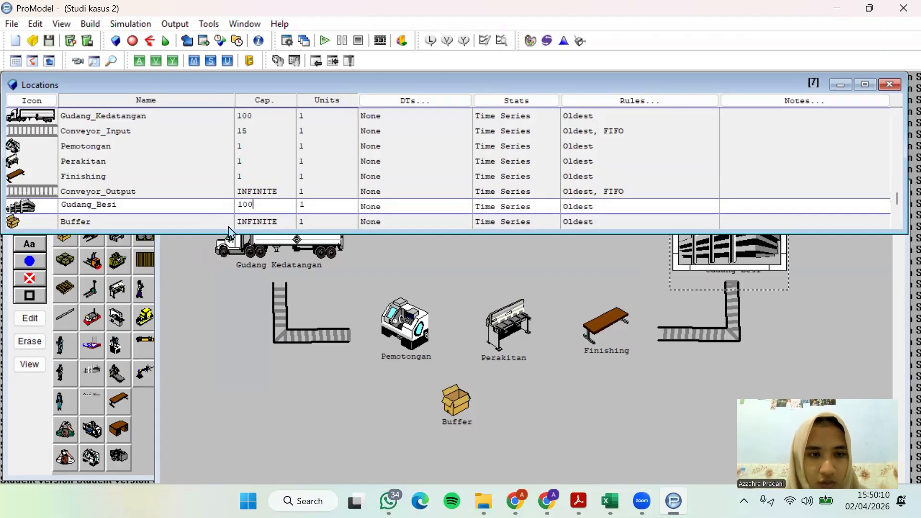
click(202, 261)
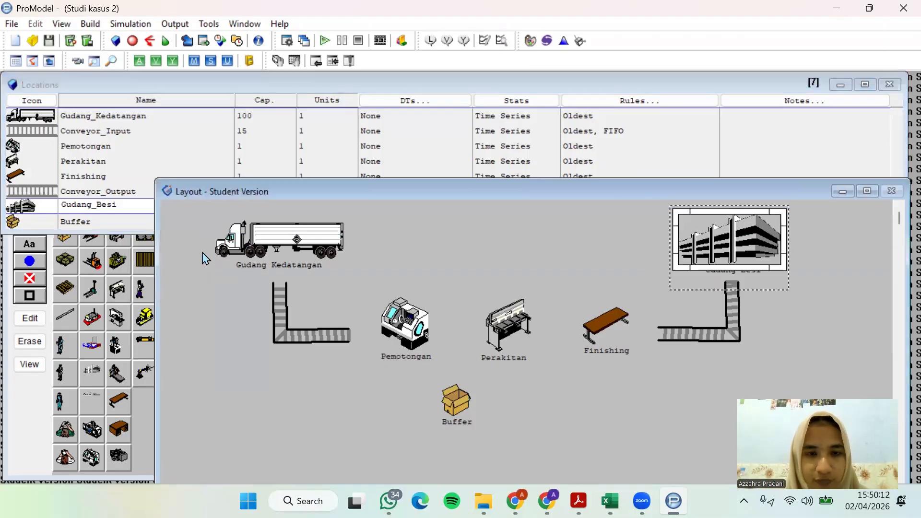
Open the processing definitions and check the case study PDF for the transfer from the arrival warehouse to the conveyor
click(98, 25)
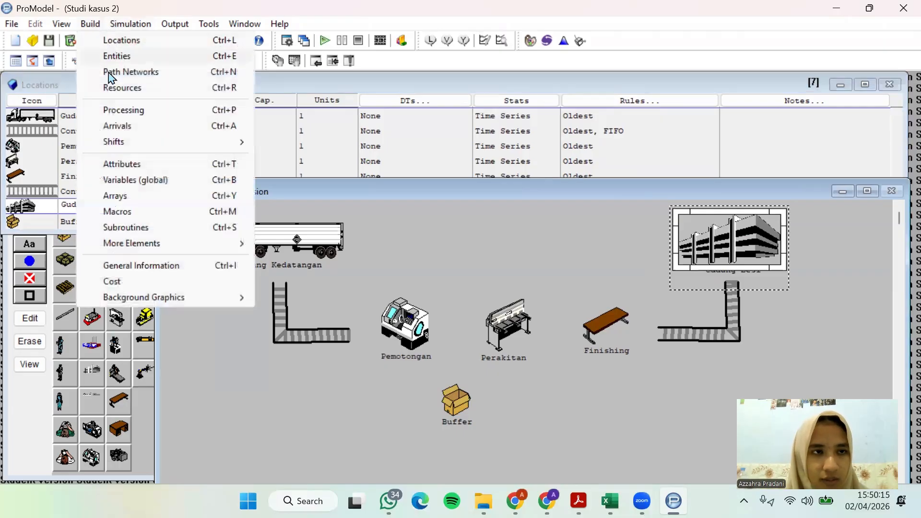
click(116, 110)
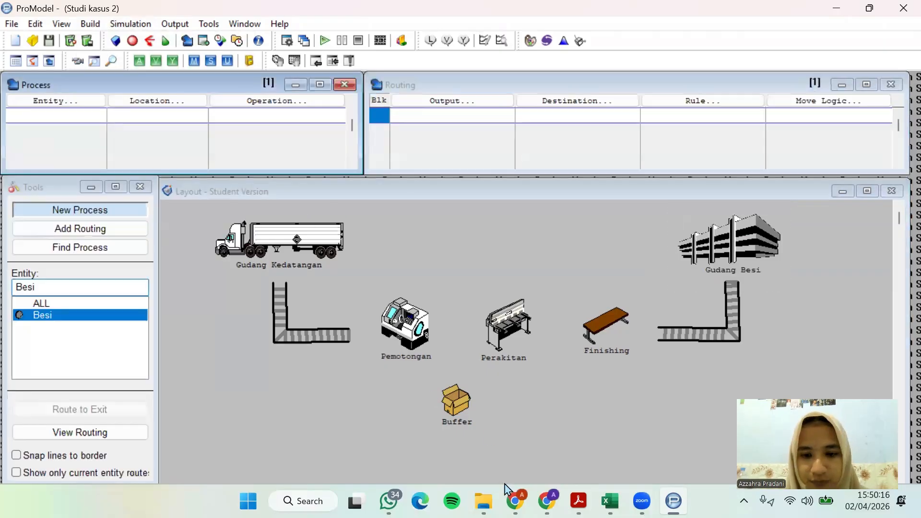
click(579, 501)
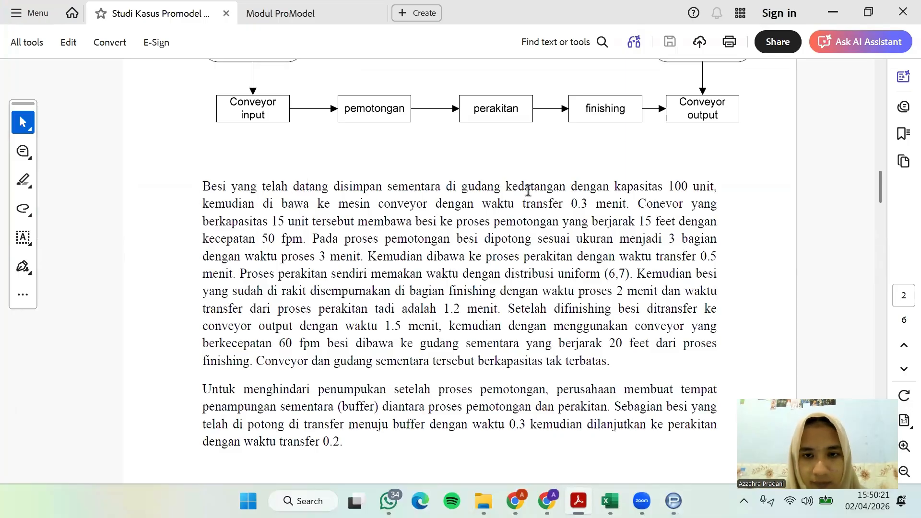
drag(461, 187, 567, 187)
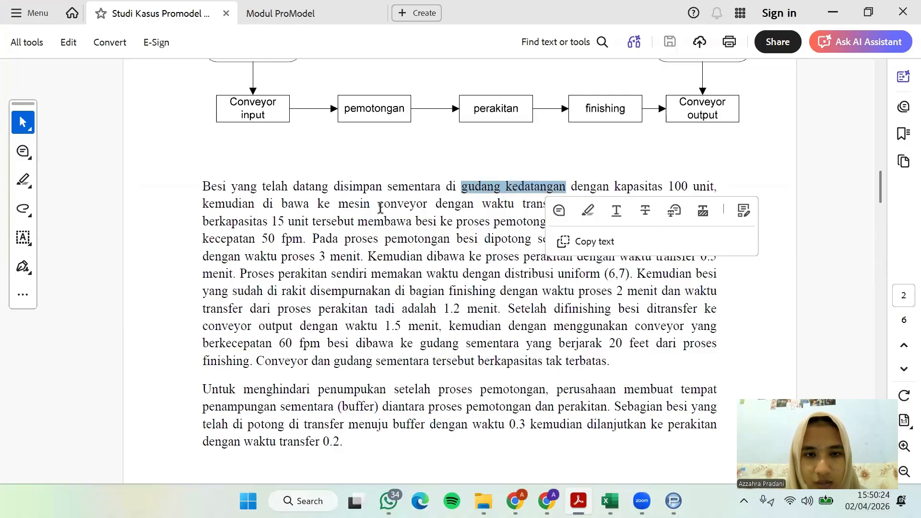
drag(338, 203, 627, 203)
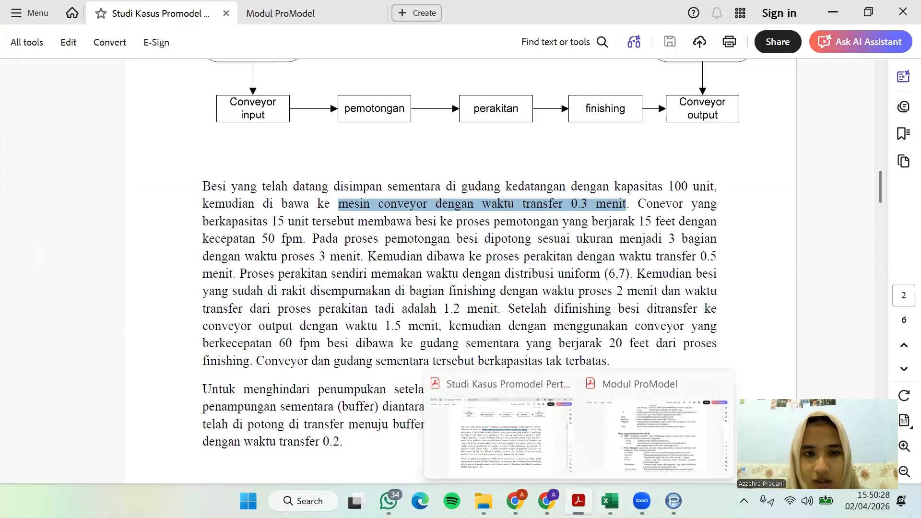
click(579, 501)
Define the first process record for entity Besi at location Gudang_Kedatangan
click(88, 100)
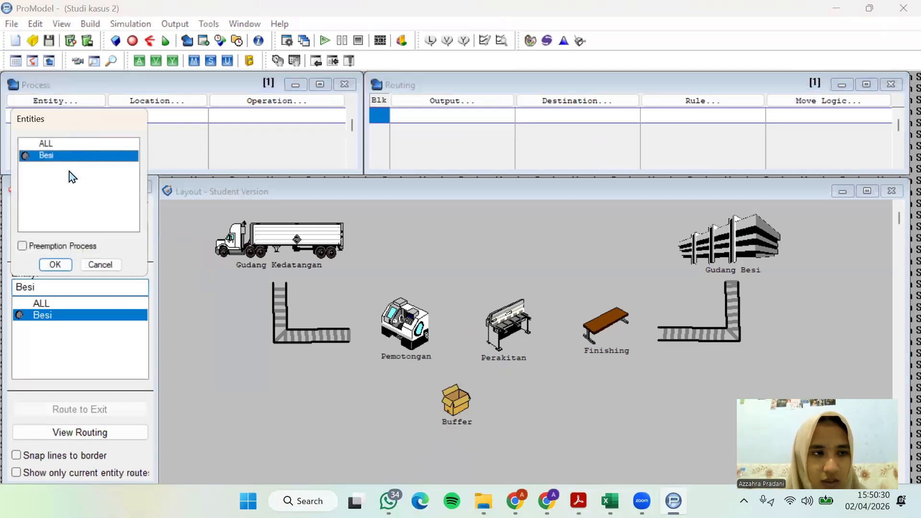
click(67, 267)
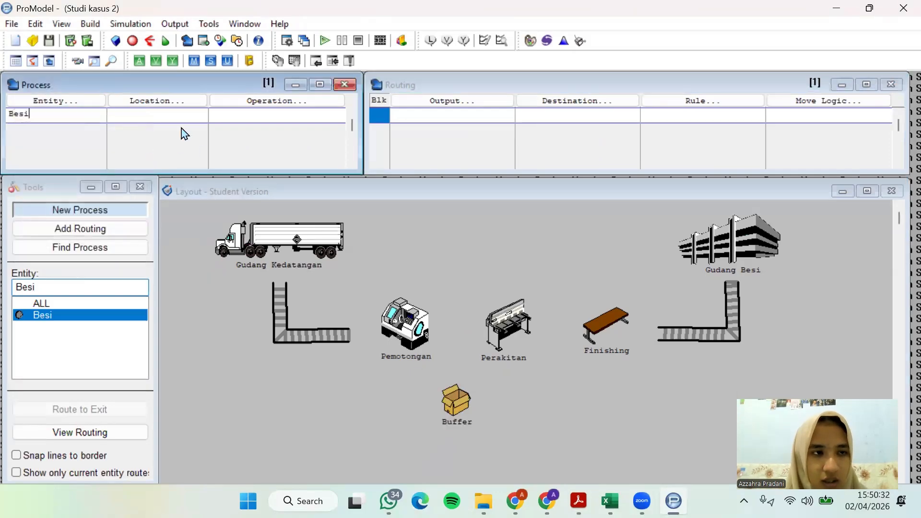
click(185, 102)
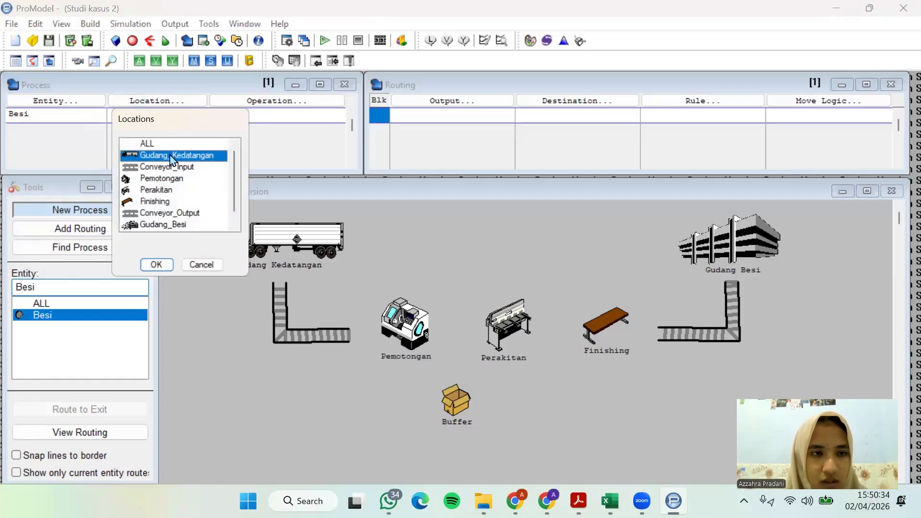
click(157, 265)
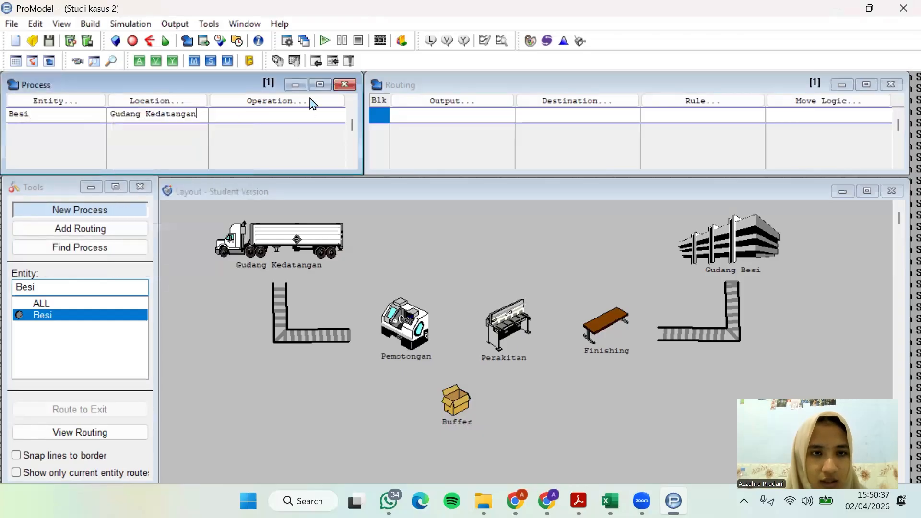
Route the Besi output from Gudang_Kedatangan to Conveyor_Input
click(462, 103)
click(440, 265)
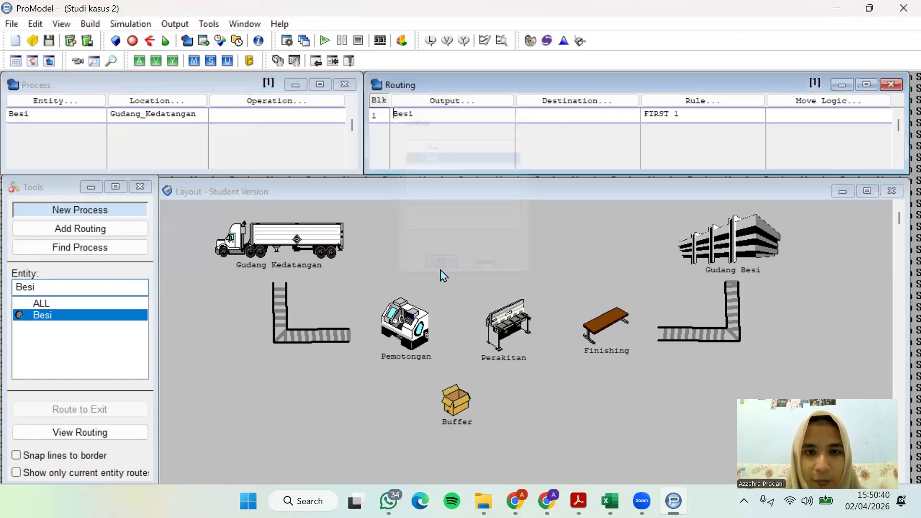
click(580, 104)
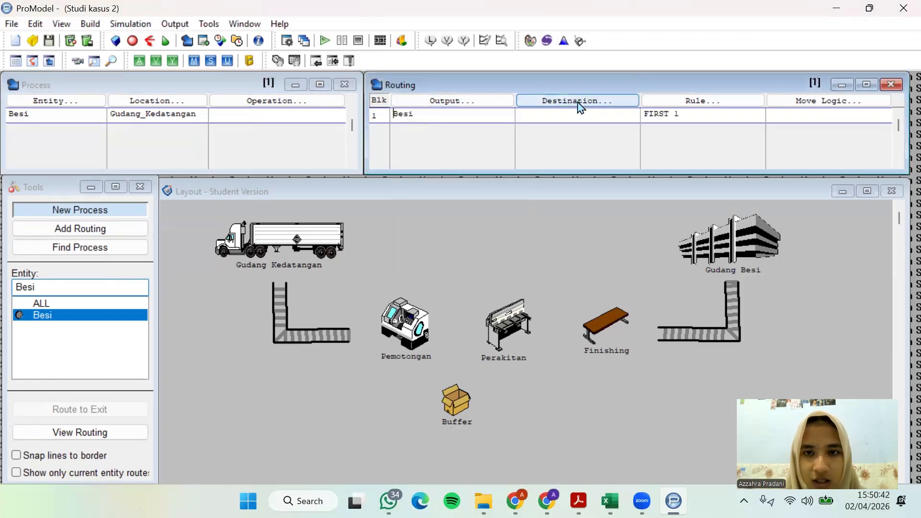
click(563, 159)
click(560, 278)
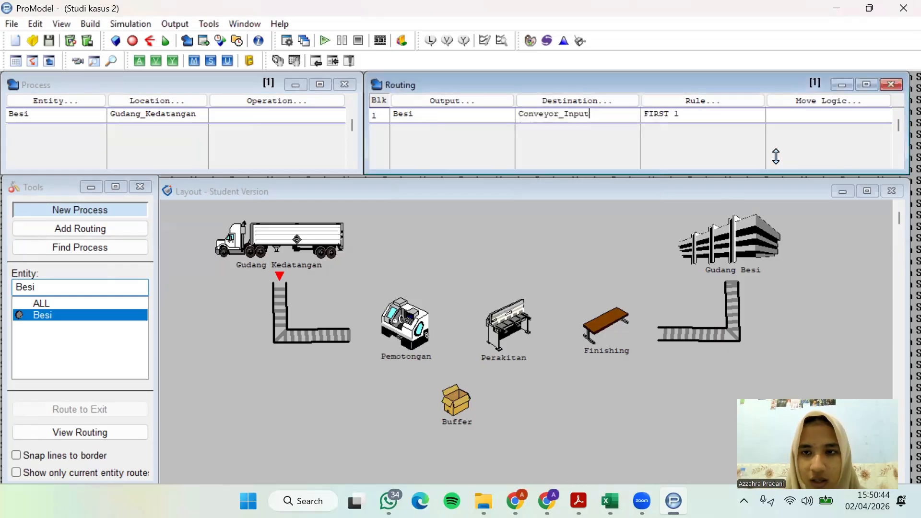
Build the move logic MOVE FOR 0.3 MIN for the Gudang_Kedatangan to Conveyor_Input routing
click(813, 103)
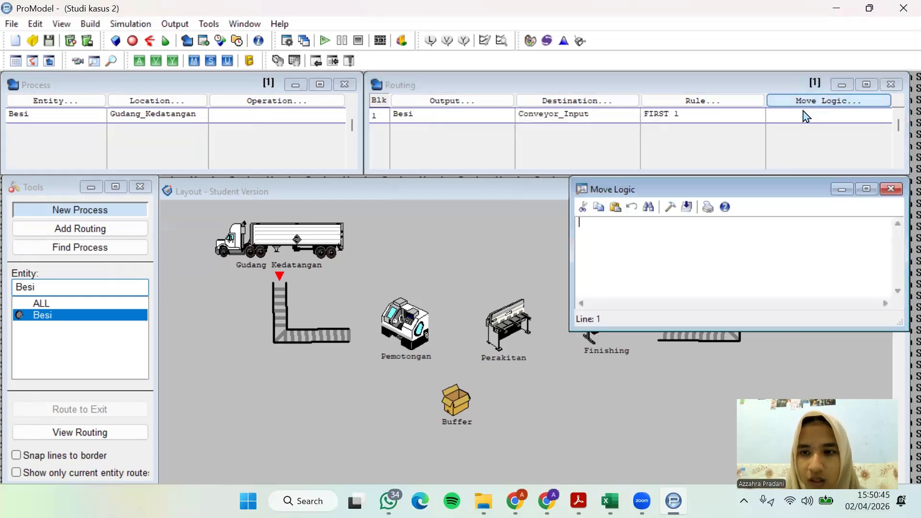
click(670, 207)
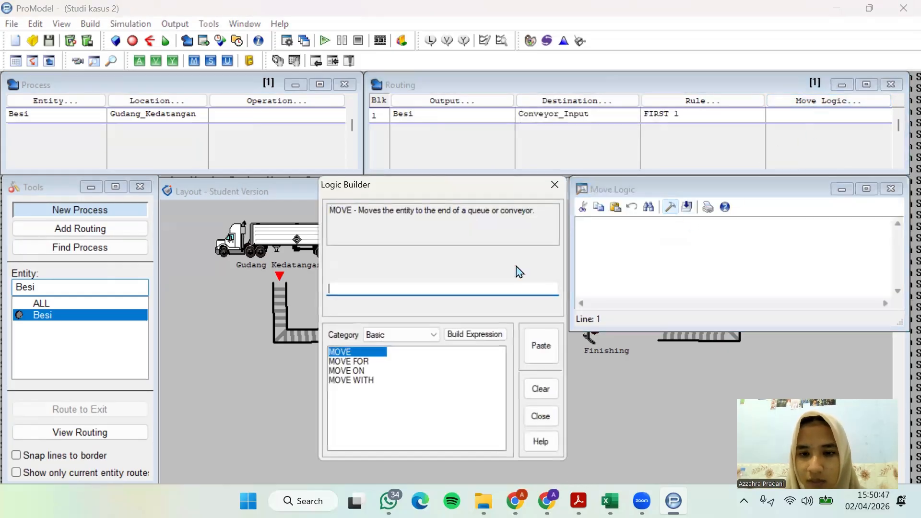
double_click(349, 361)
click(445, 426)
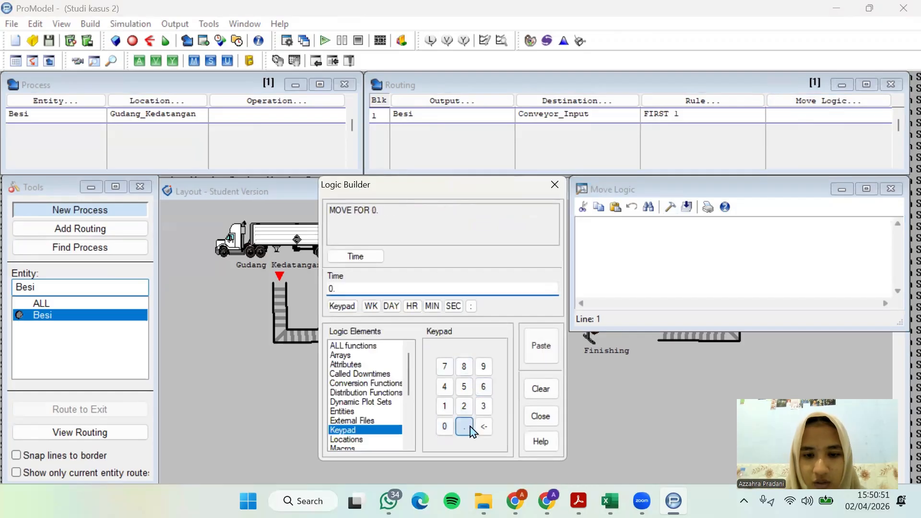
click(465, 426)
click(484, 406)
click(432, 307)
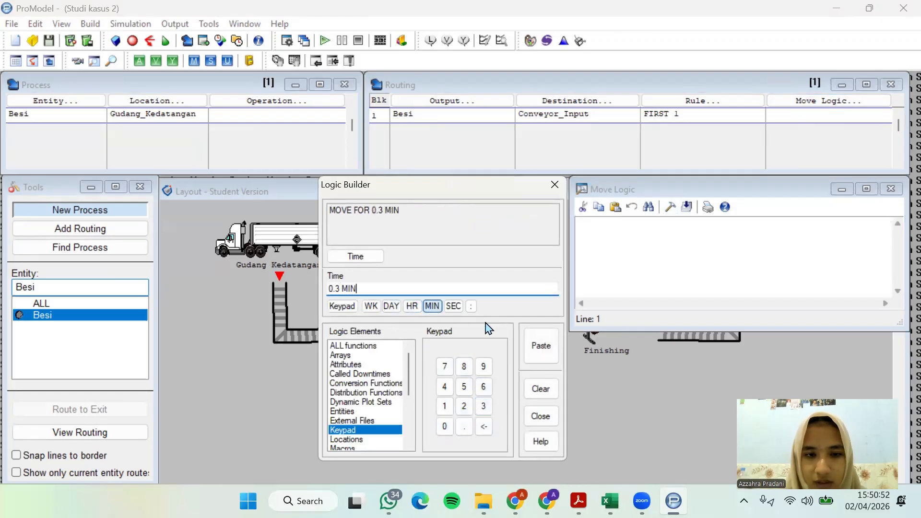
click(542, 353)
click(891, 189)
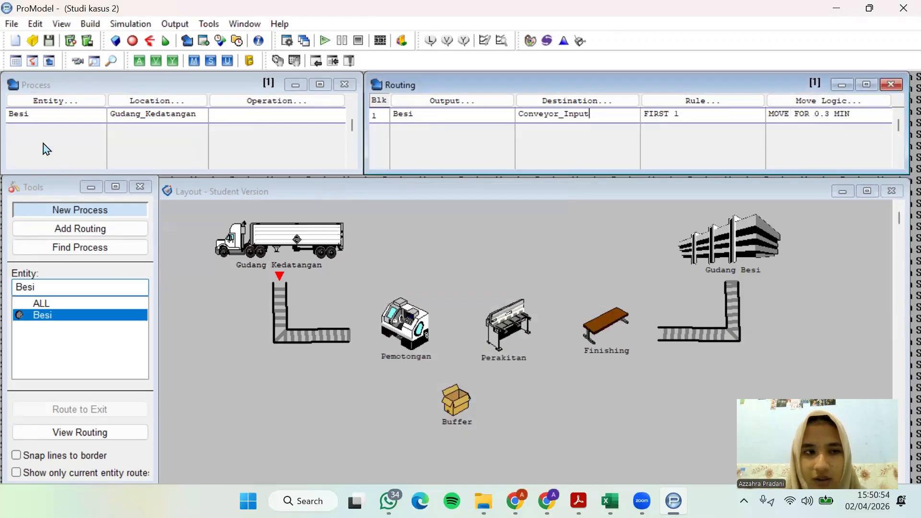
Add a second process record for entity Besi at location Conveyor_Input
click(59, 114)
key(Return)
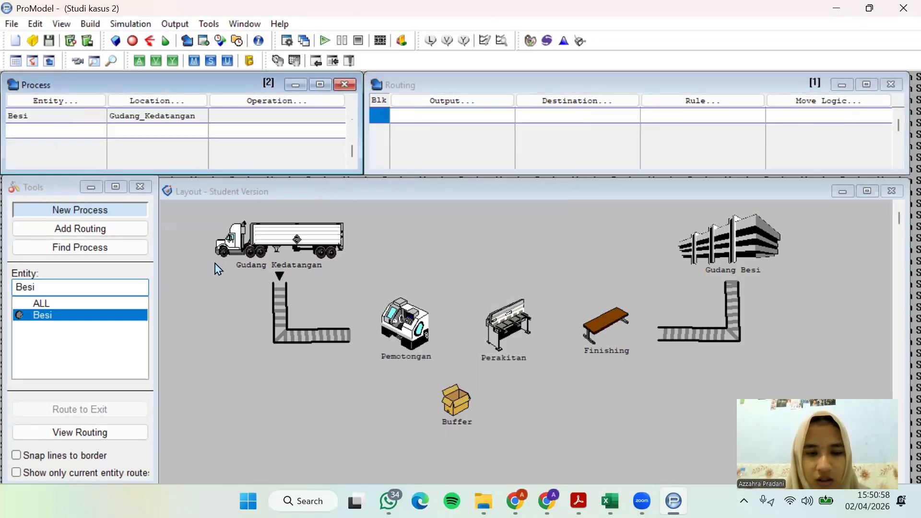
click(62, 101)
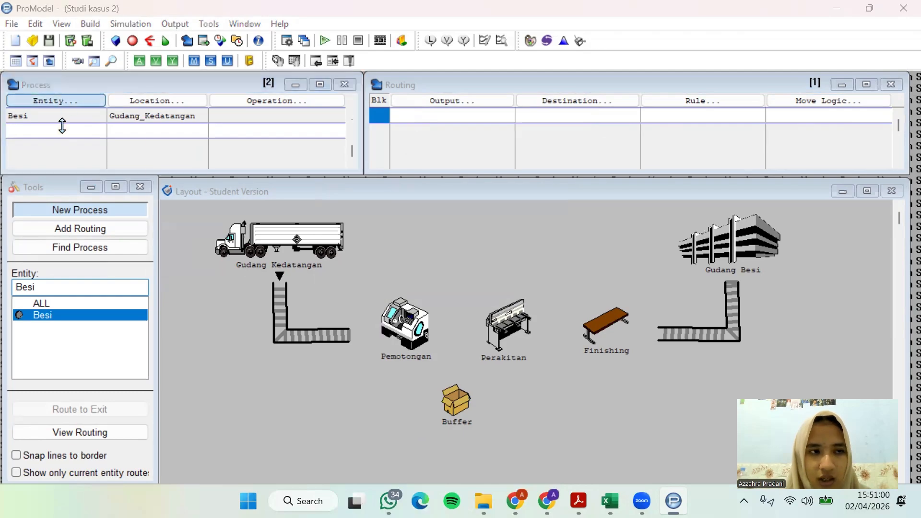
click(56, 280)
click(177, 101)
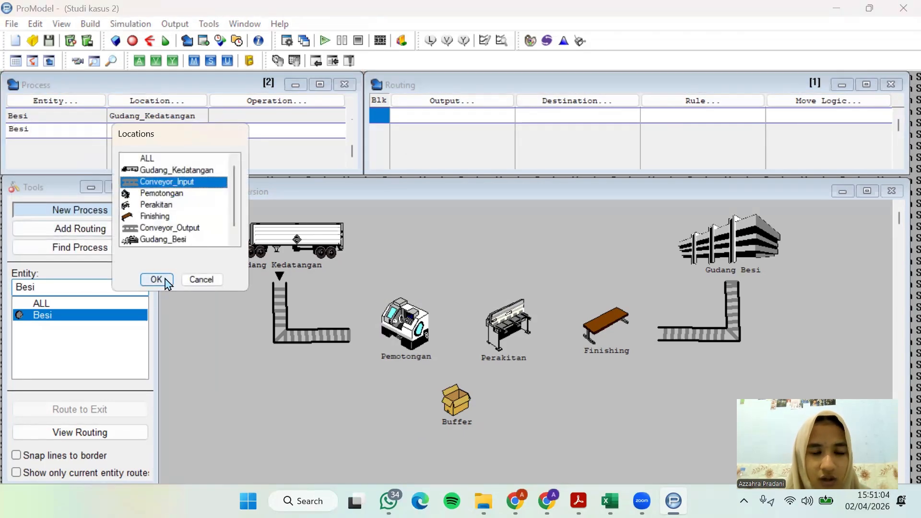
click(156, 280)
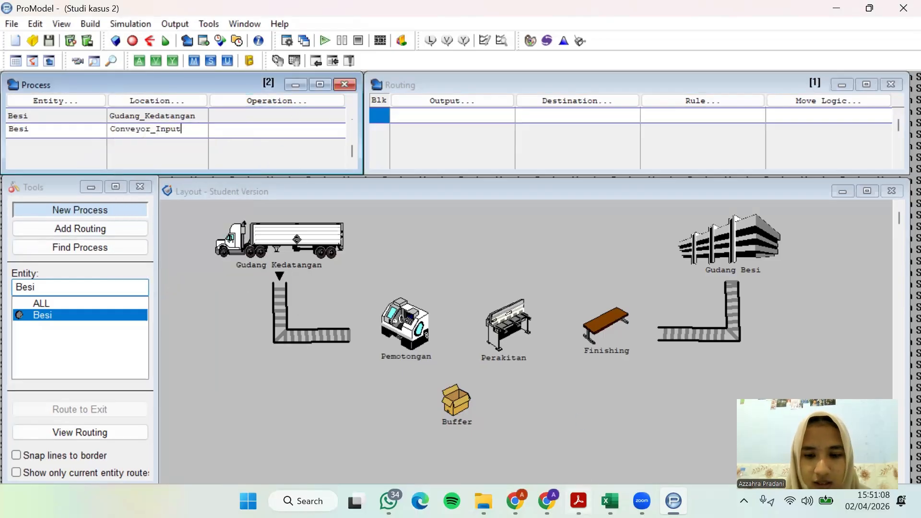
Check the case study PDF for how the input conveyor carries Besi to the cutting process
click(578, 502)
click(654, 204)
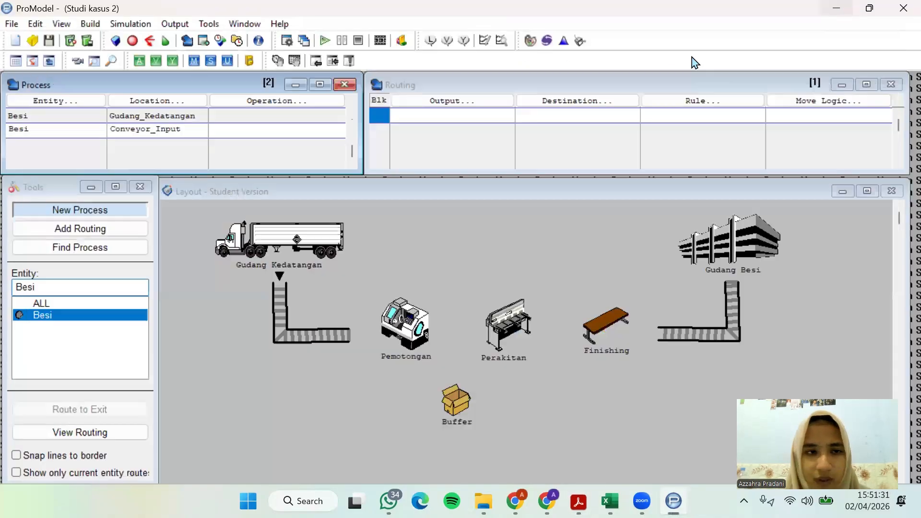
click(833, 12)
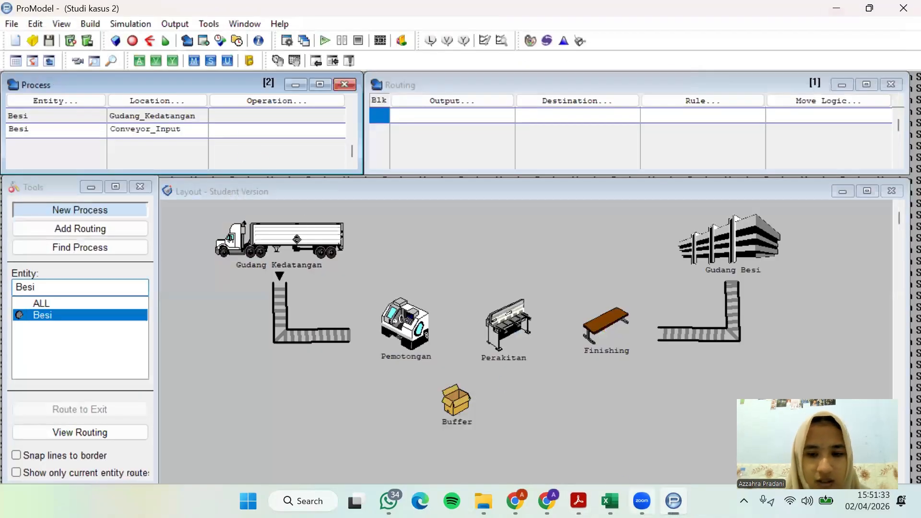
click(578, 501)
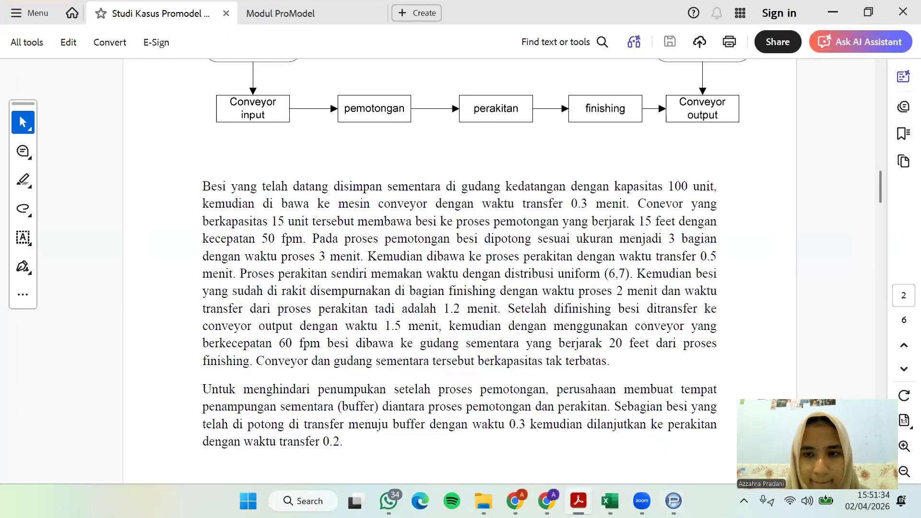
click(579, 501)
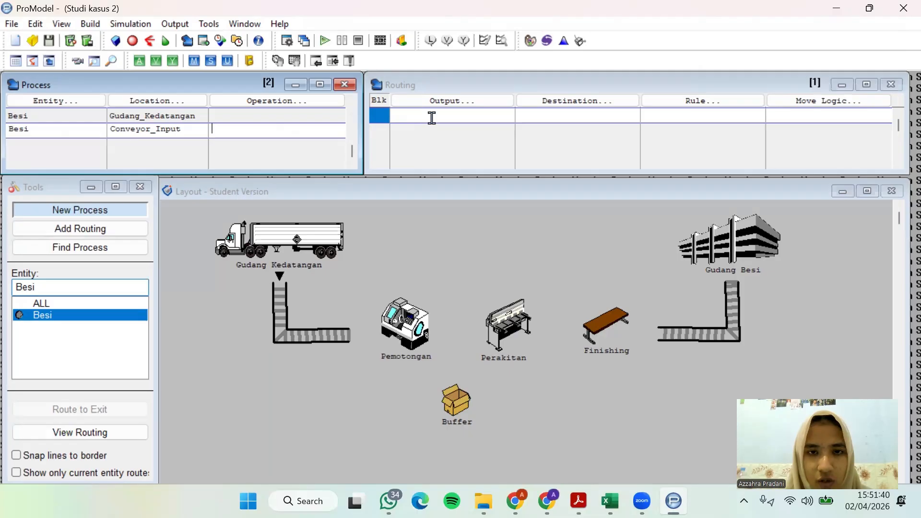
Route the Besi output from Conveyor_Input to Pemotongan
click(446, 103)
click(436, 265)
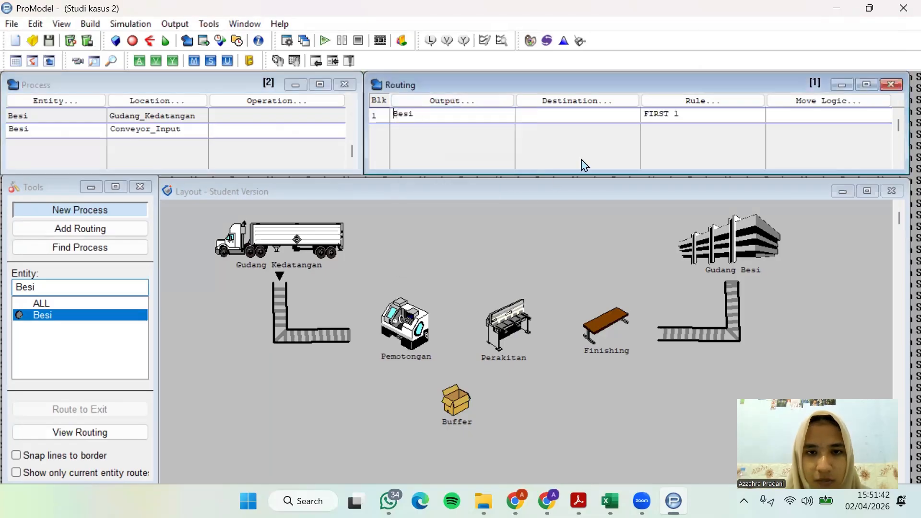
click(601, 108)
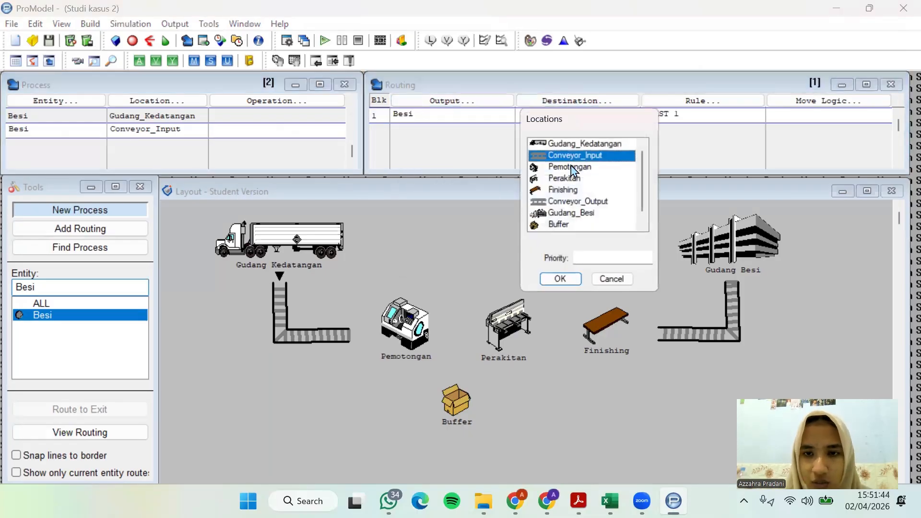
click(573, 167)
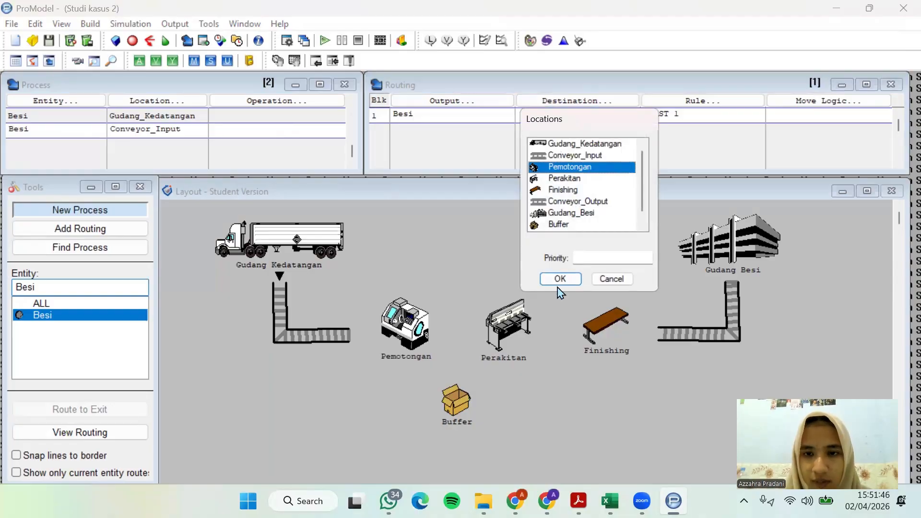
click(561, 280)
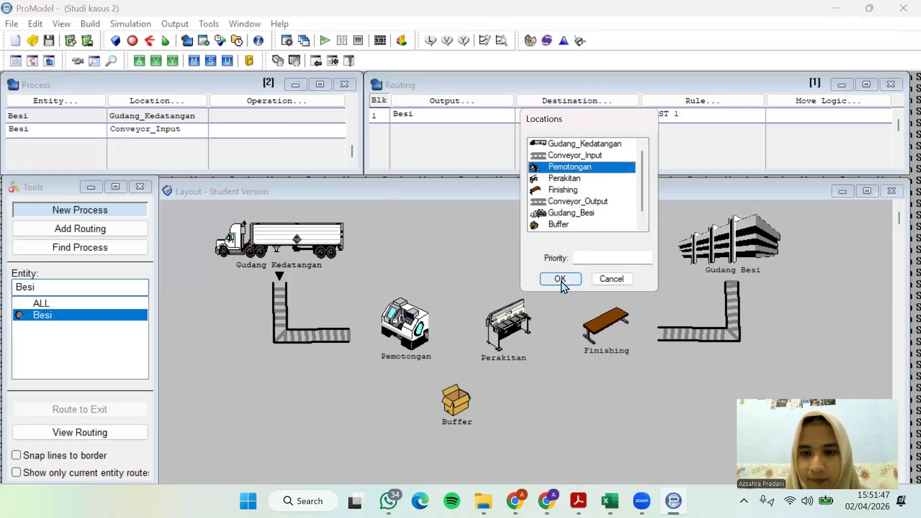
click(814, 107)
click(671, 207)
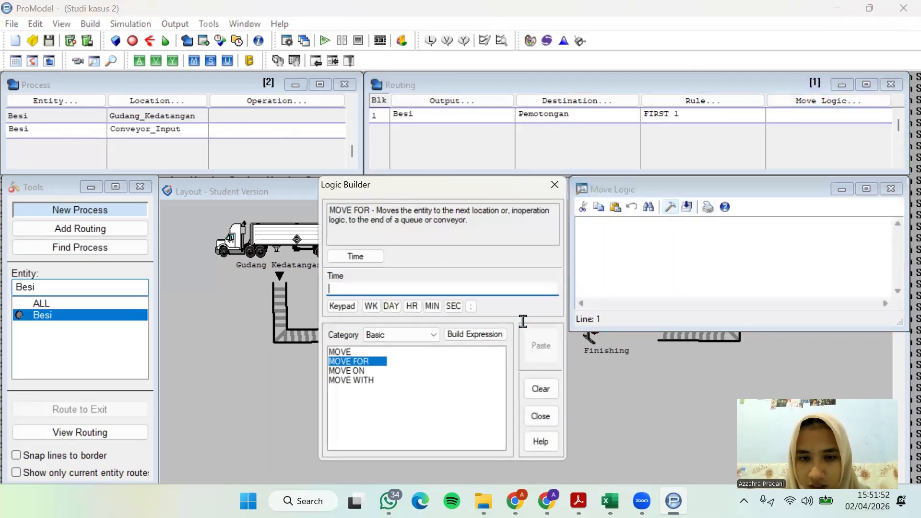
click(555, 186)
click(893, 189)
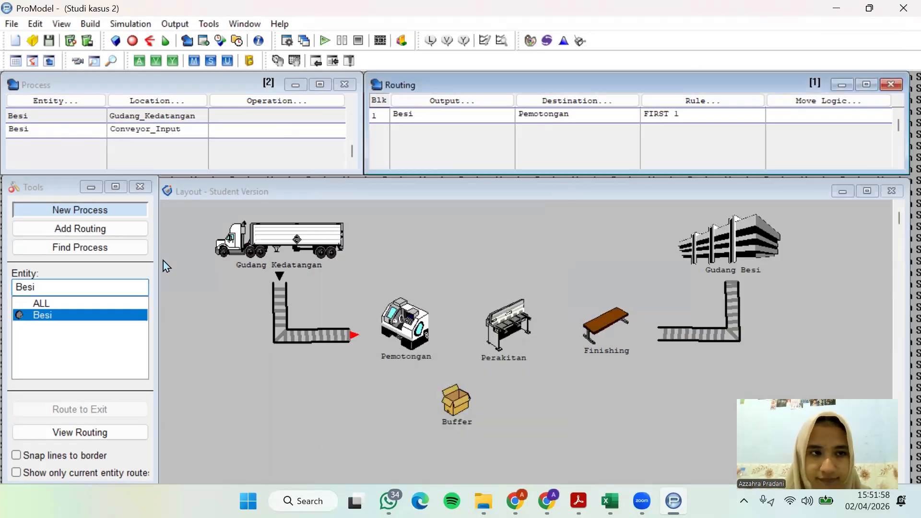
Add a third process record for entity Besi at location Pemotongan
click(77, 132)
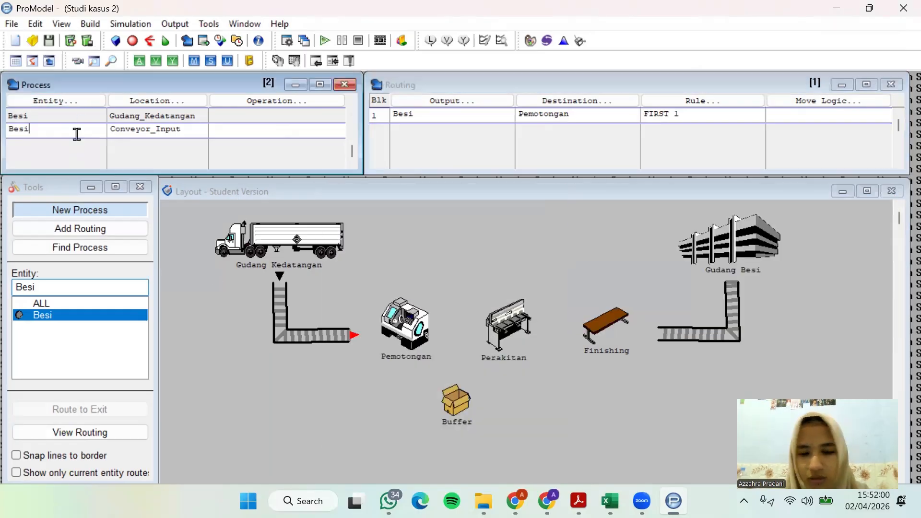
click(76, 142)
click(82, 106)
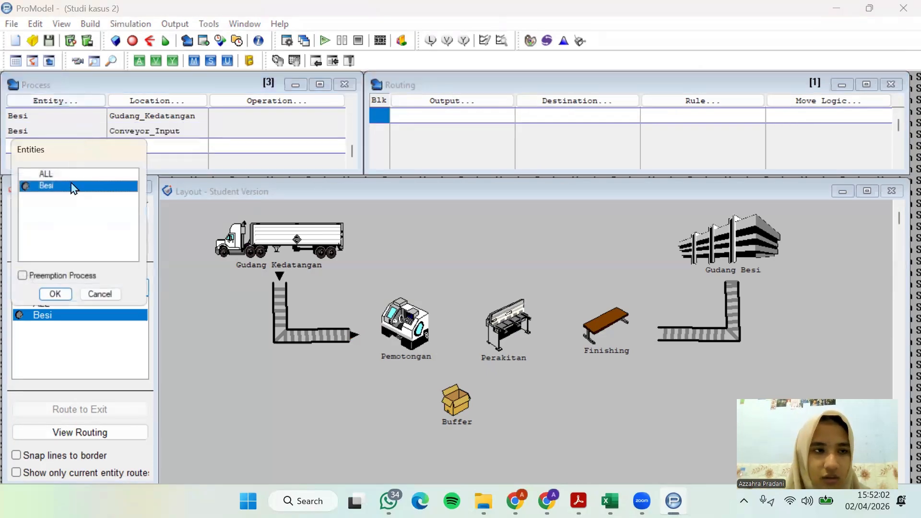
click(57, 295)
click(166, 102)
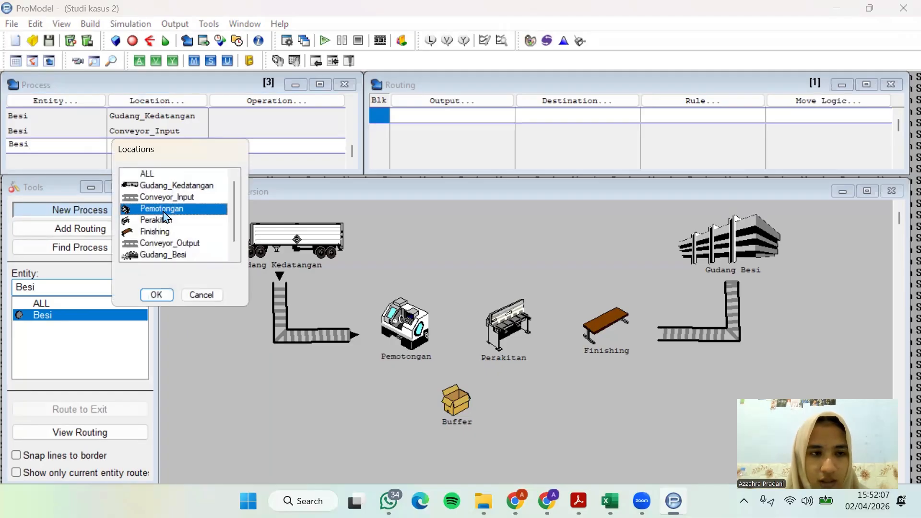
click(160, 293)
Check the case study PDF for how the cutting process handles Besi and how long it takes
click(578, 501)
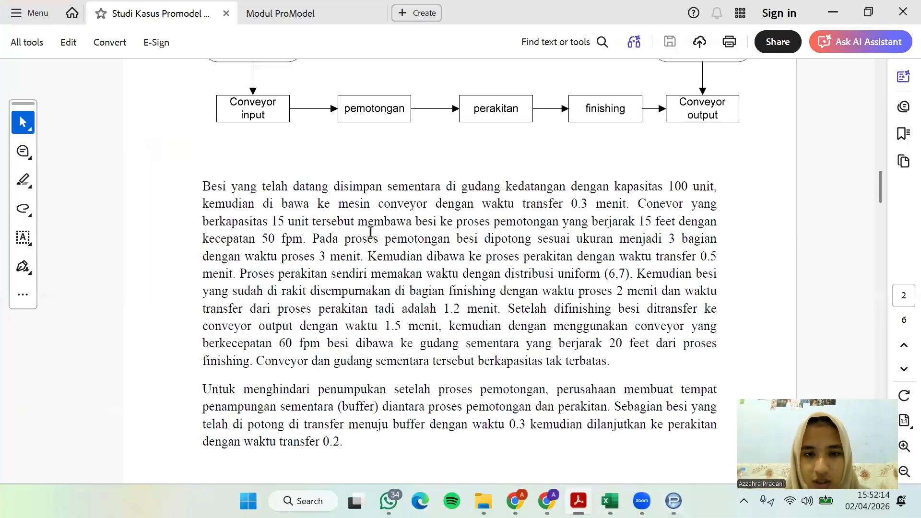
drag(316, 240, 362, 262)
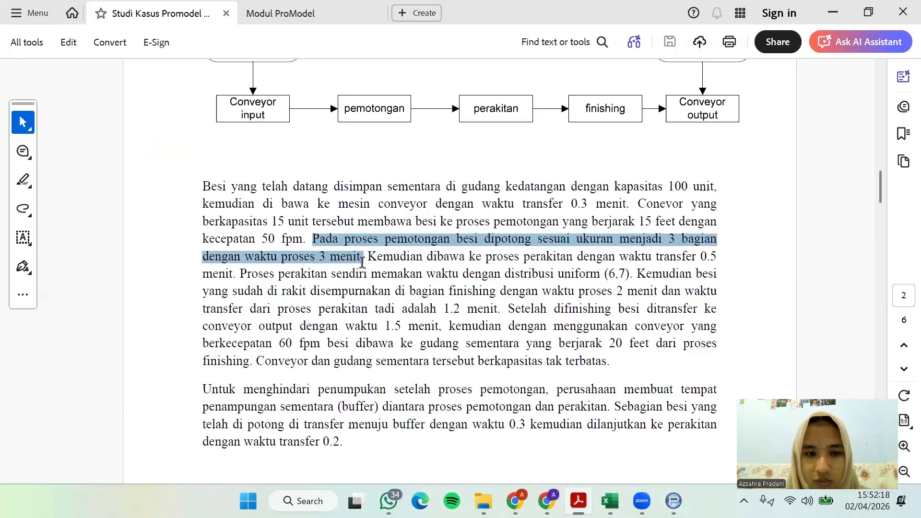
click(834, 12)
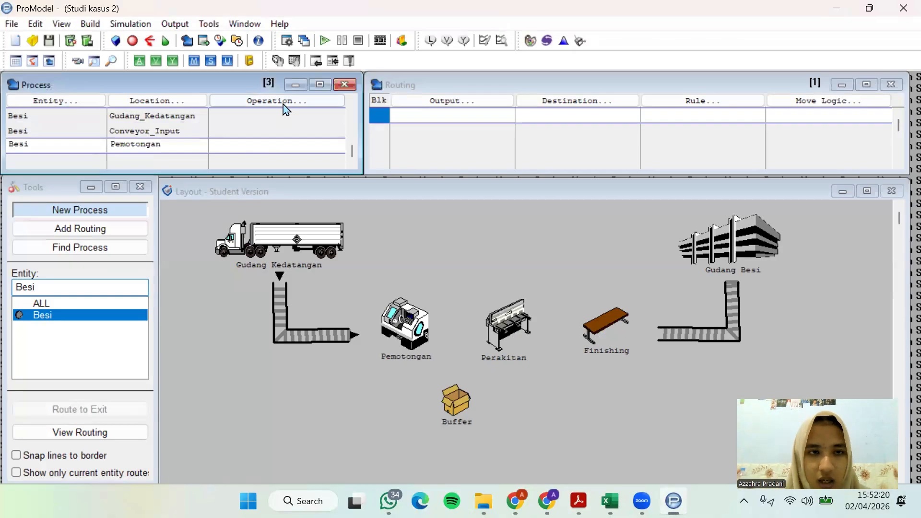
Set the operation logic of Besi at Pemotongan to WAIT 3 MIN
click(286, 110)
click(178, 166)
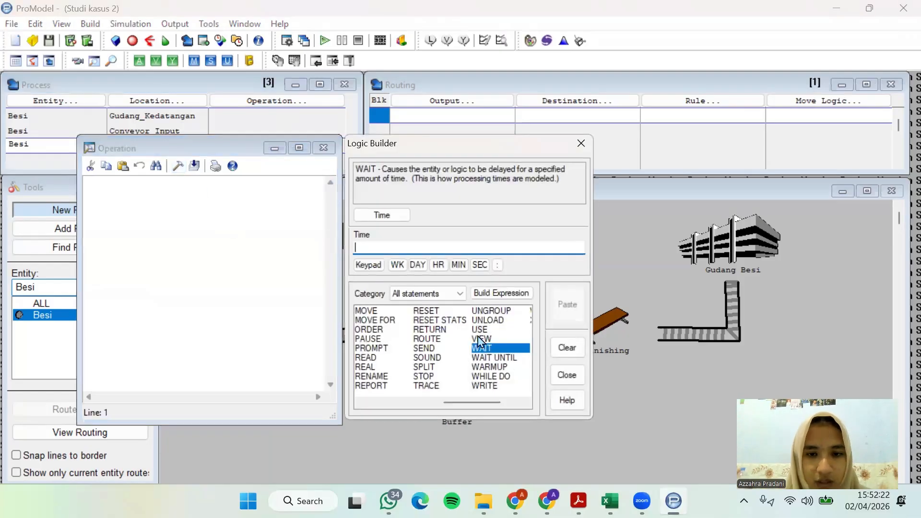
double_click(481, 348)
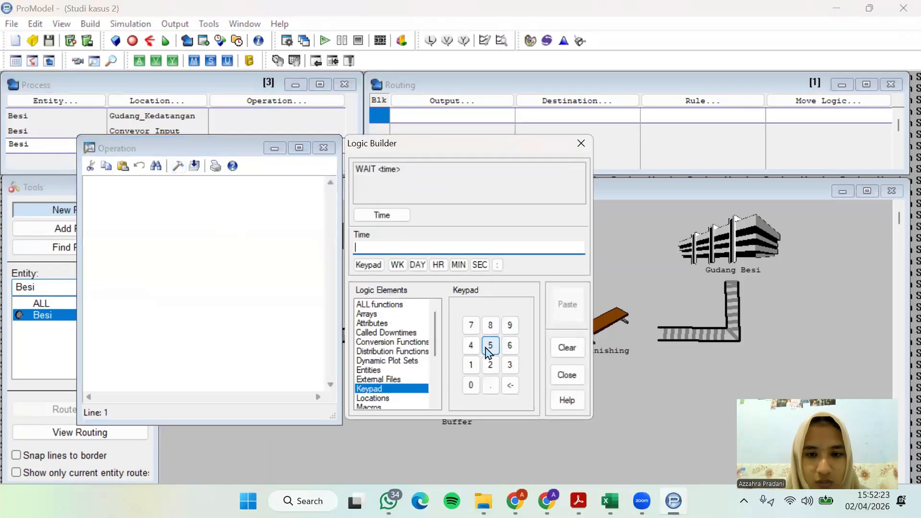
click(509, 366)
click(458, 264)
click(562, 305)
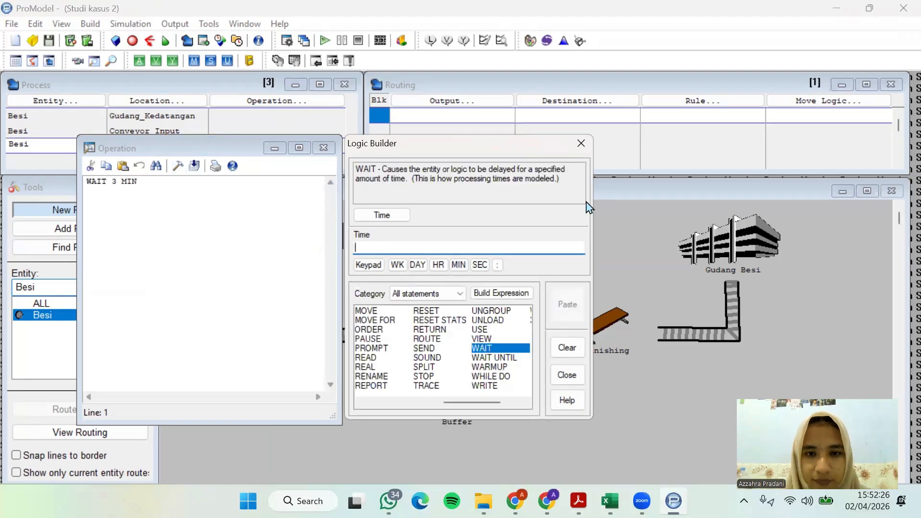
click(581, 143)
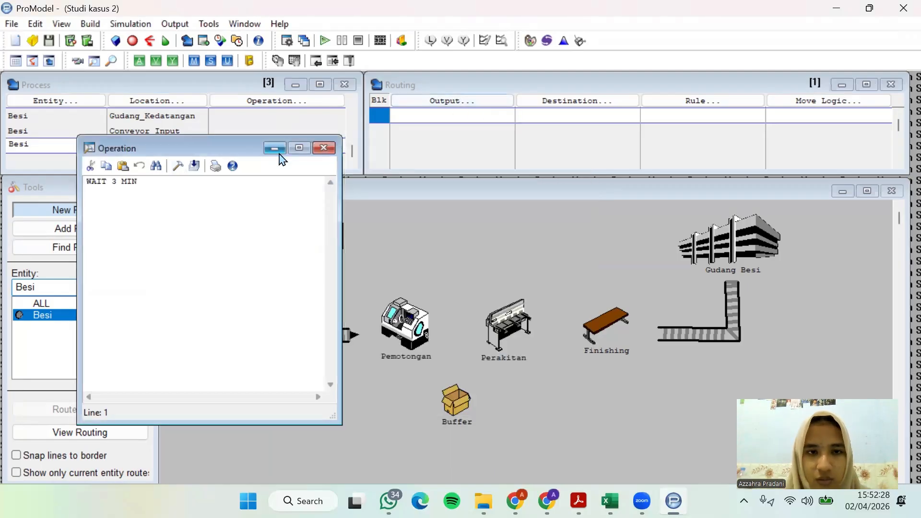
click(276, 149)
Route the Besi output from Pemotongan to Perakitan
click(432, 101)
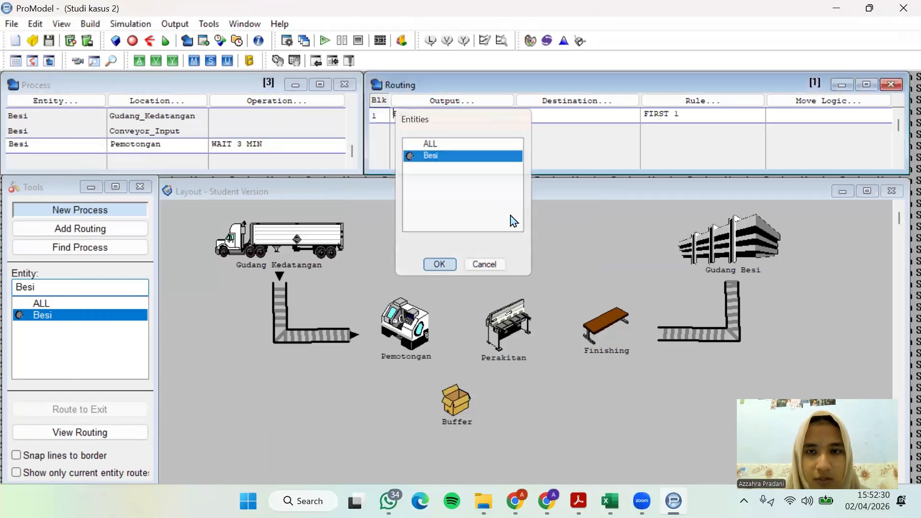
key(Return)
click(569, 103)
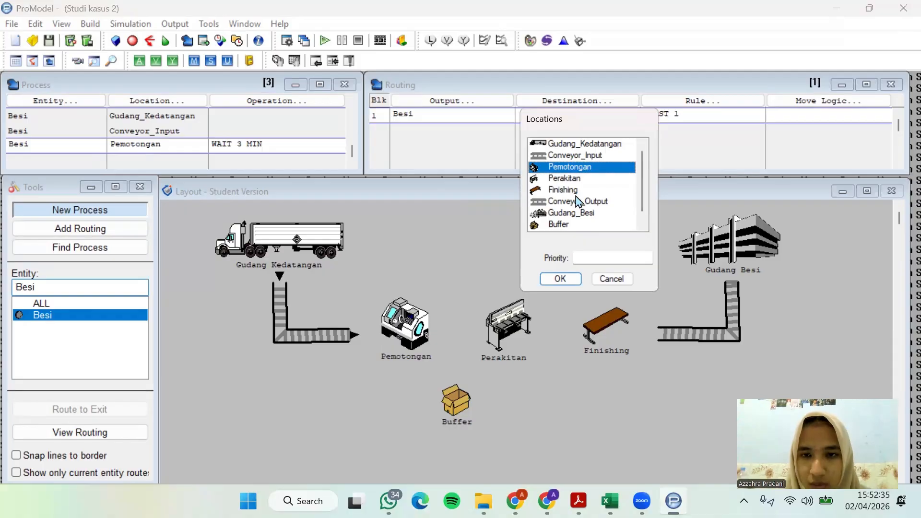
click(572, 179)
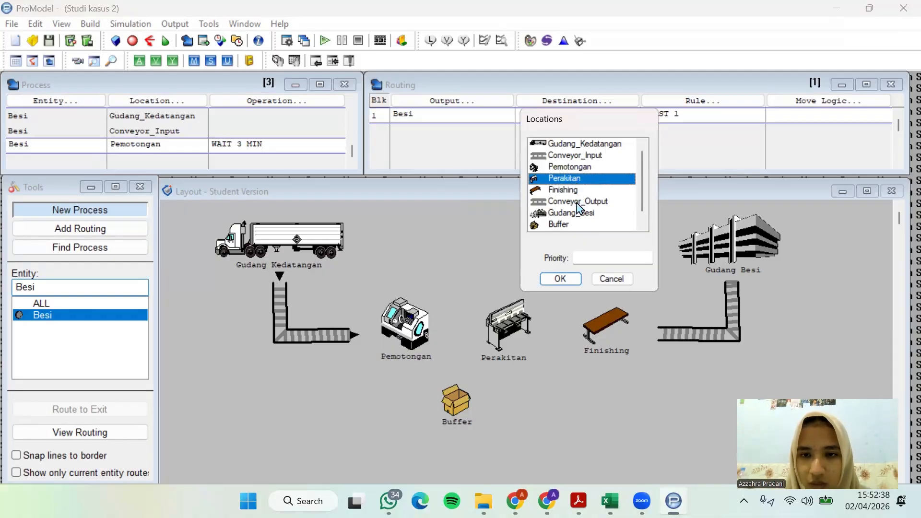
click(561, 279)
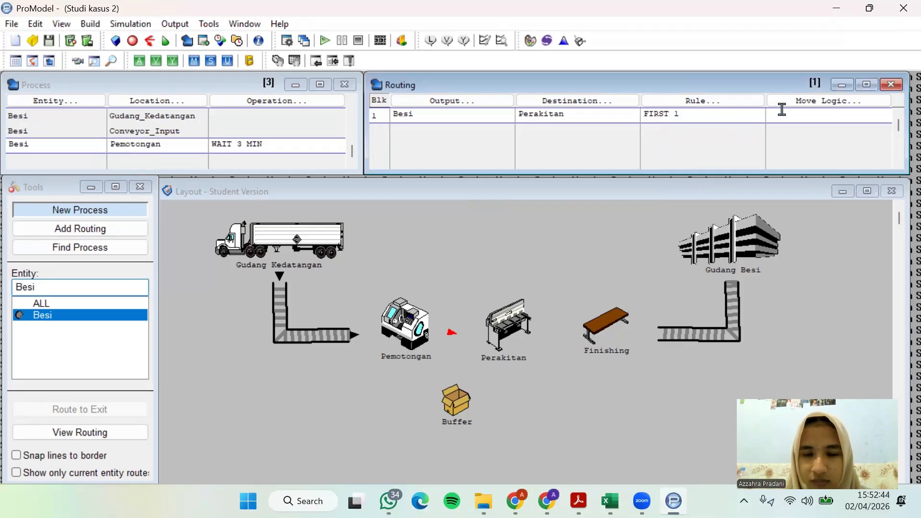
Check the case study PDF for the transfer time from the cutting process to the assembly process
click(803, 111)
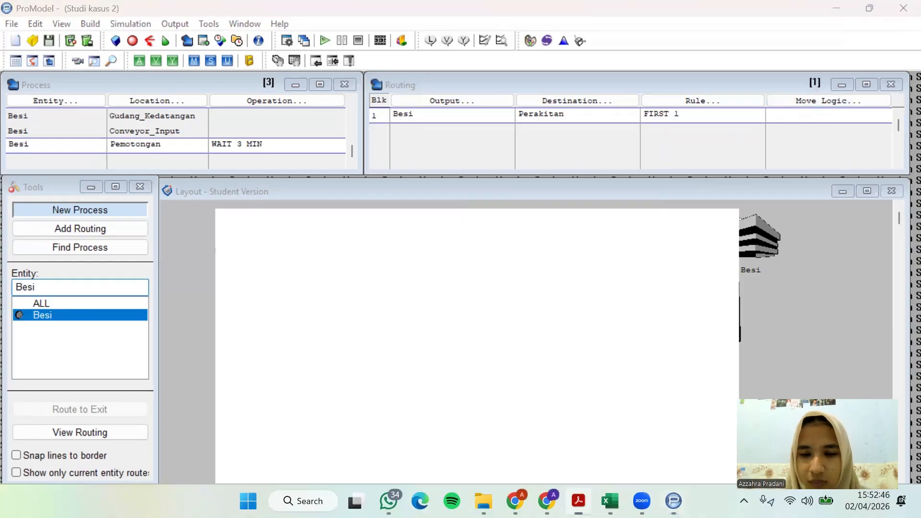
key(alt+Tab)
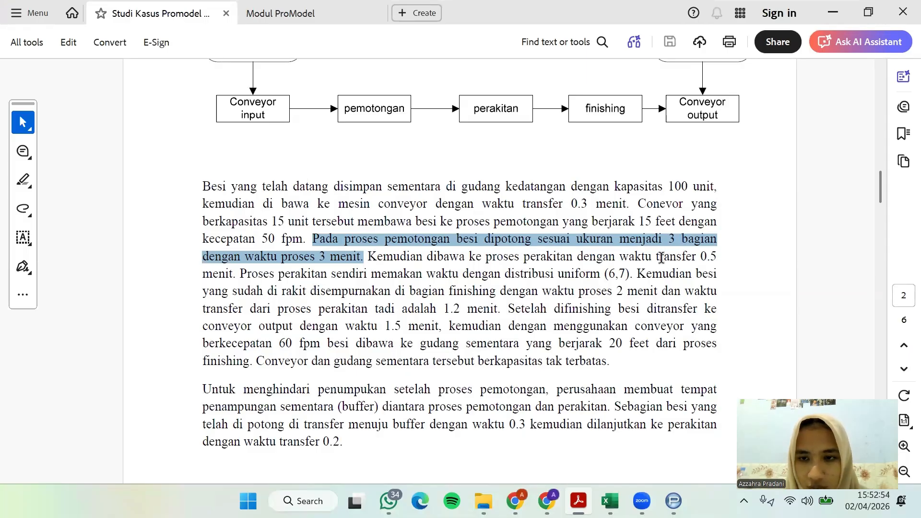
drag(661, 258, 720, 260)
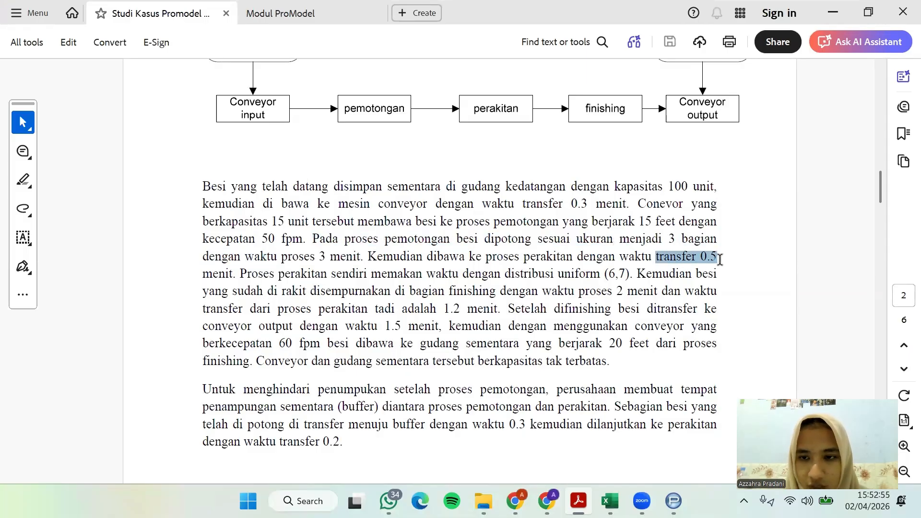
click(833, 13)
Set the move logic of the Pemotongan-to-Perakitan routing to MOVE FOR 0.5 MIN
click(866, 109)
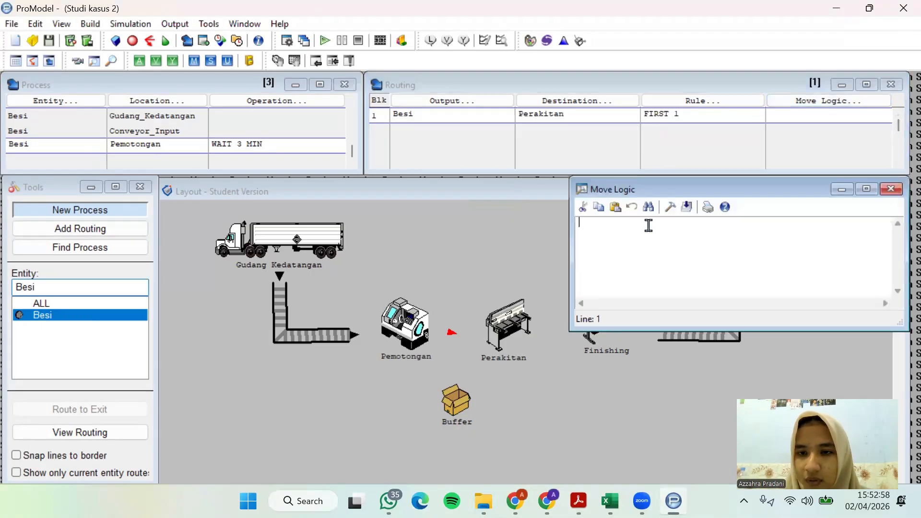
click(671, 208)
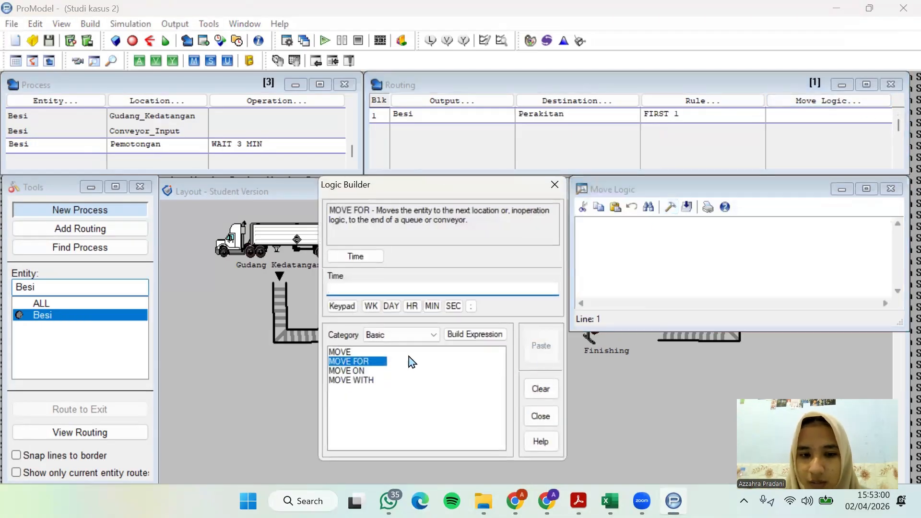
double_click(353, 362)
click(444, 426)
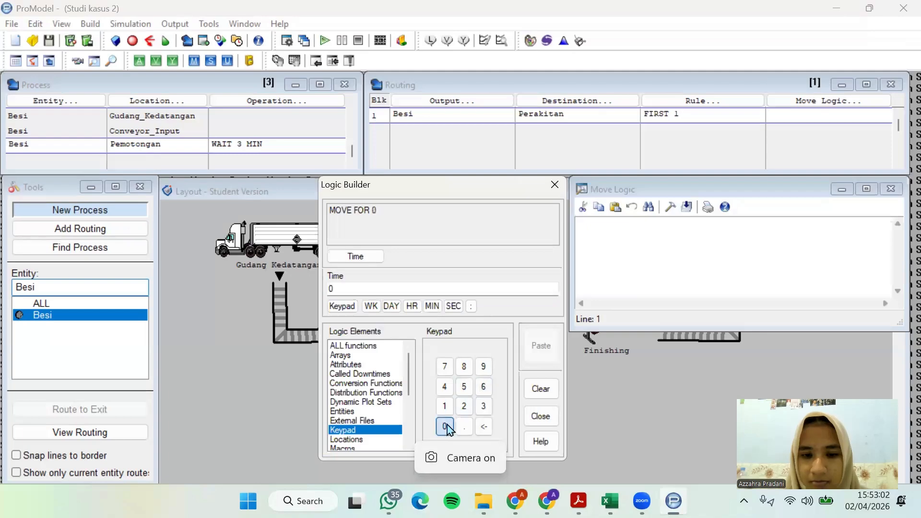
click(464, 427)
click(432, 307)
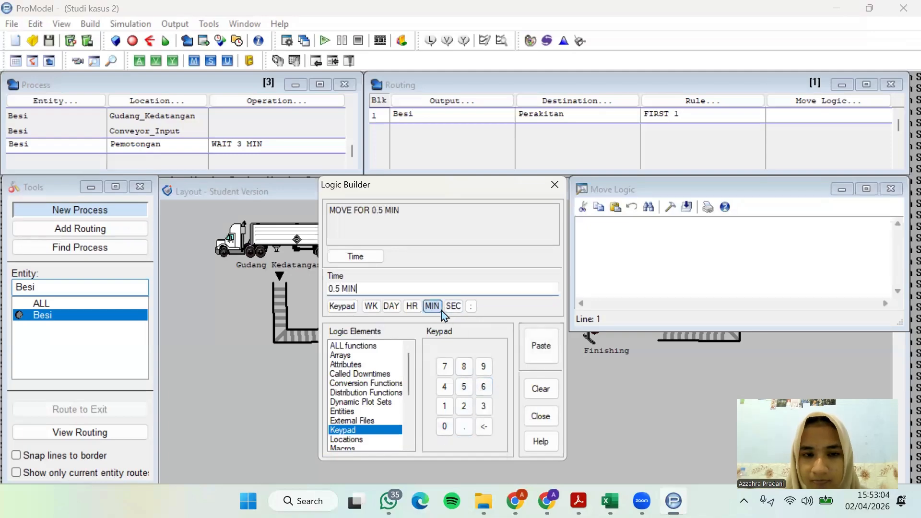
click(541, 349)
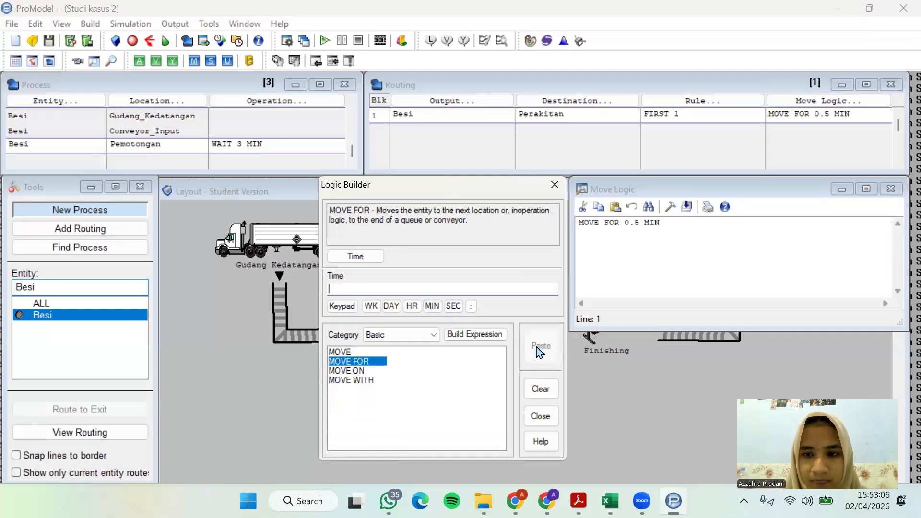
click(891, 189)
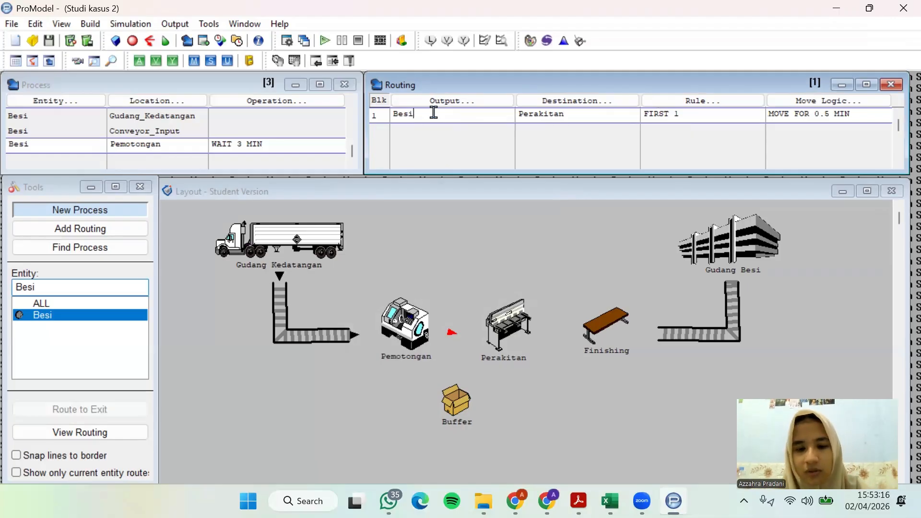
Add a second routing line for Pemotongan that sends the Besi output to Buffer
key(Return)
click(438, 103)
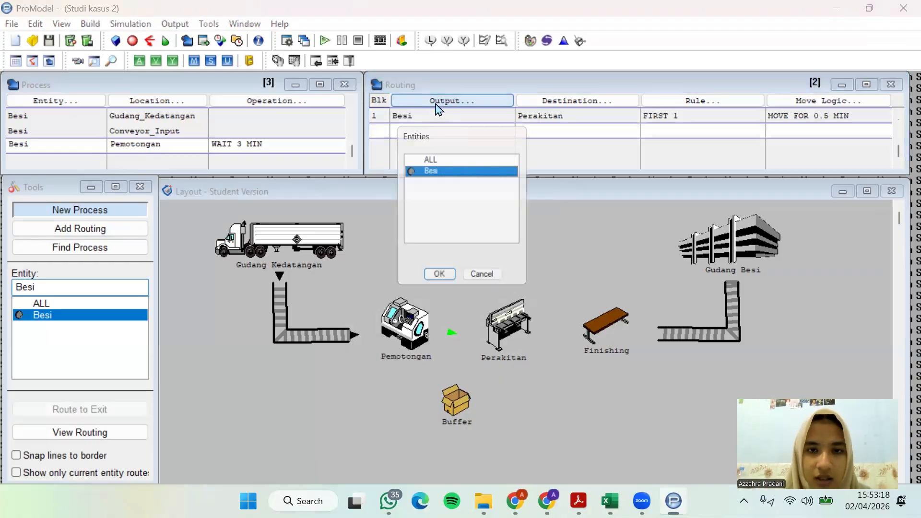
click(451, 280)
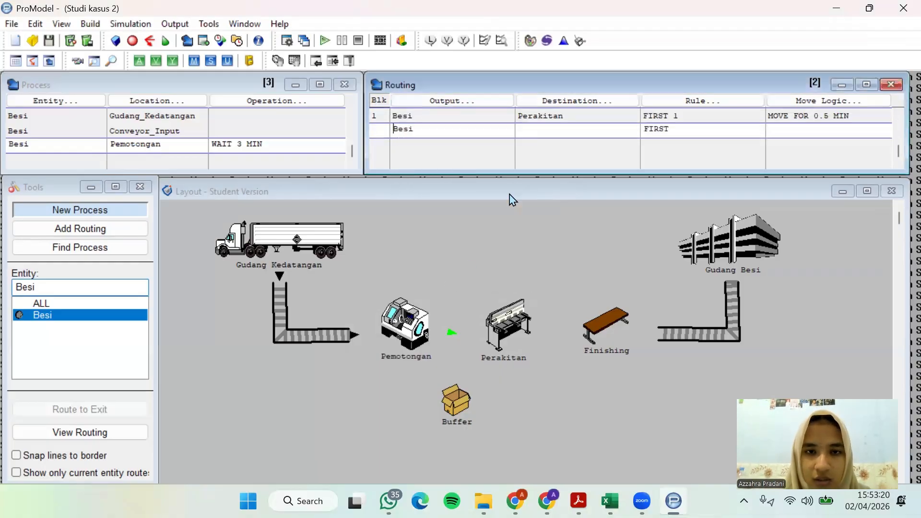
click(569, 105)
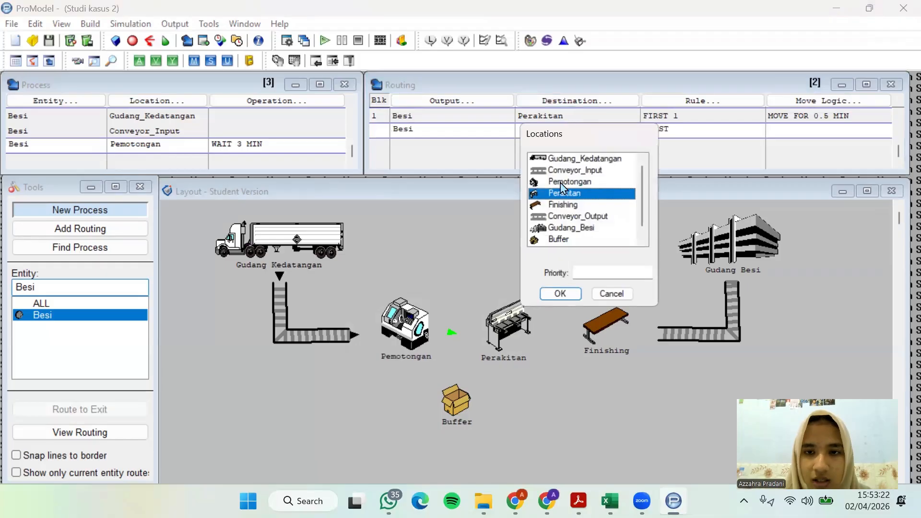
click(558, 240)
click(561, 293)
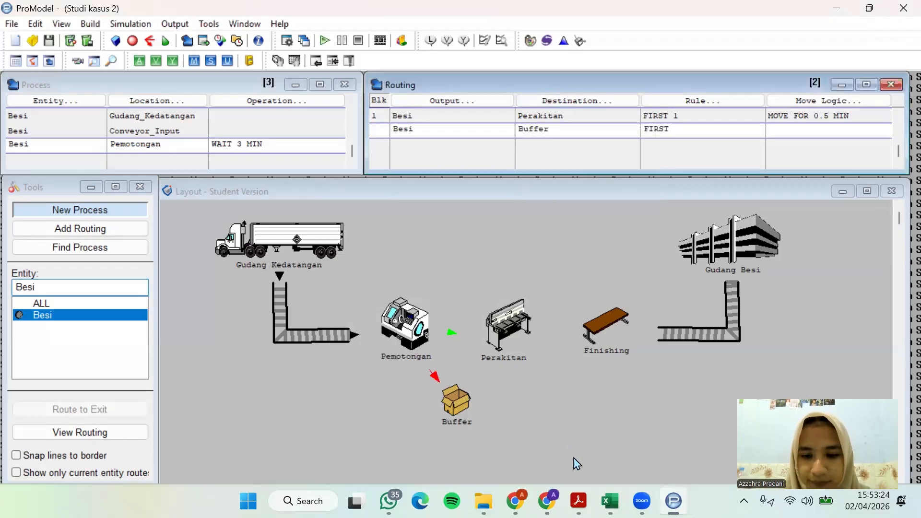
Check the case study PDF for which cut Besi goes to the buffer and its transfer time
mouse_move(578, 501)
click(494, 422)
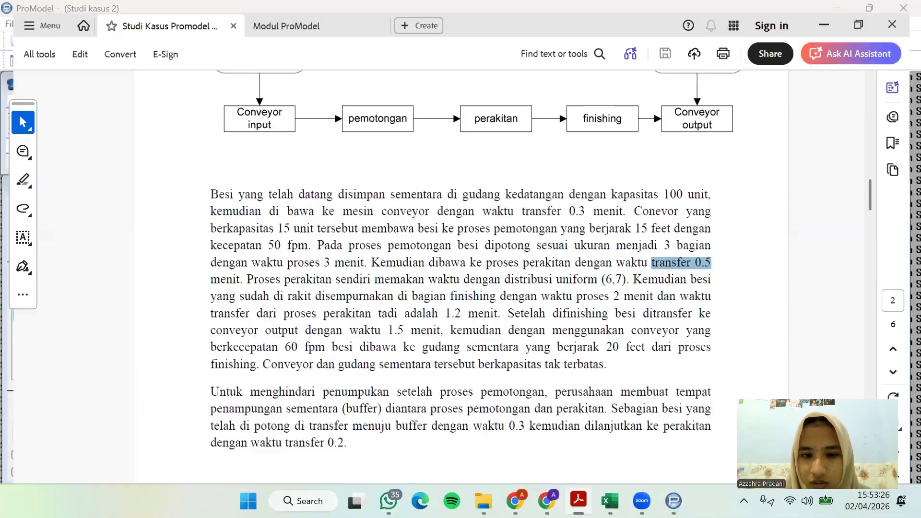
scroll(384, 361, down, 2)
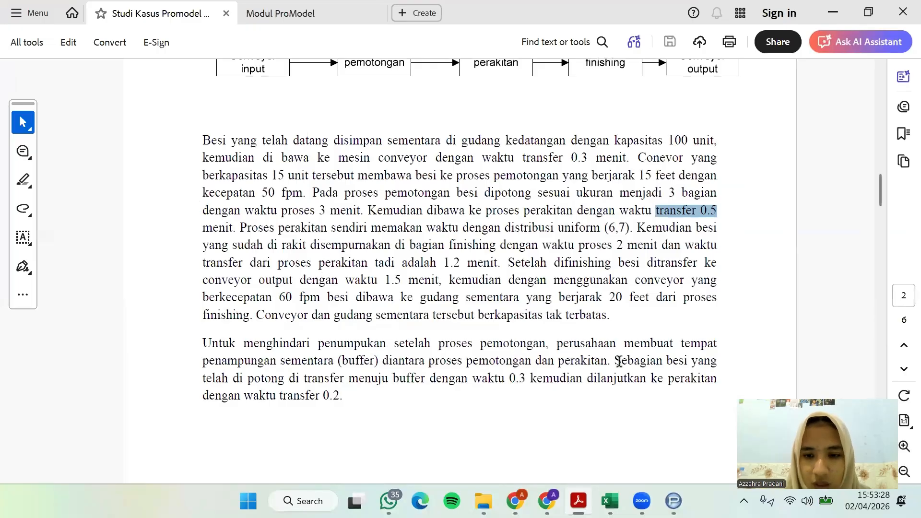
drag(611, 361, 717, 361)
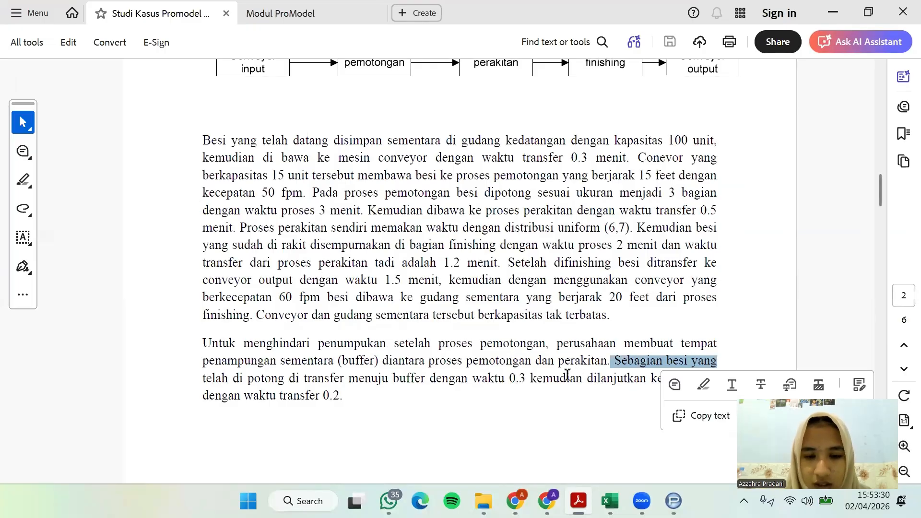
drag(379, 382, 582, 379)
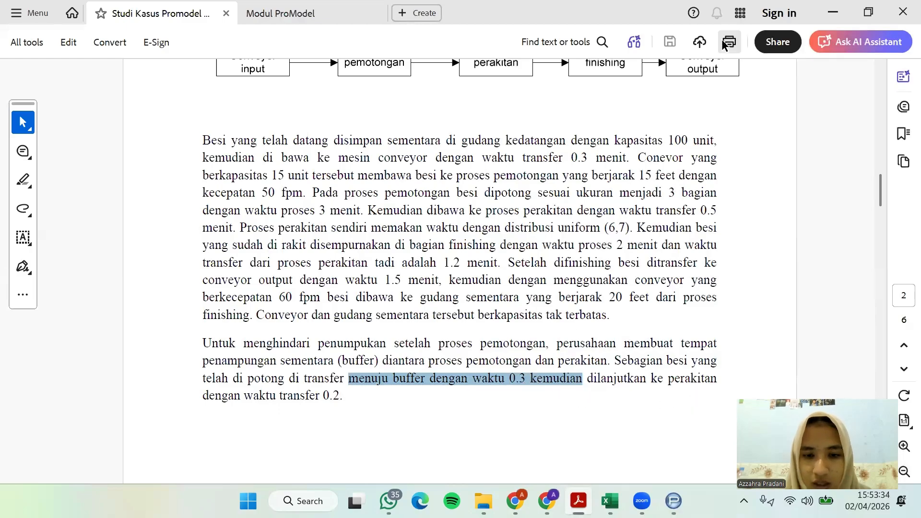
click(834, 11)
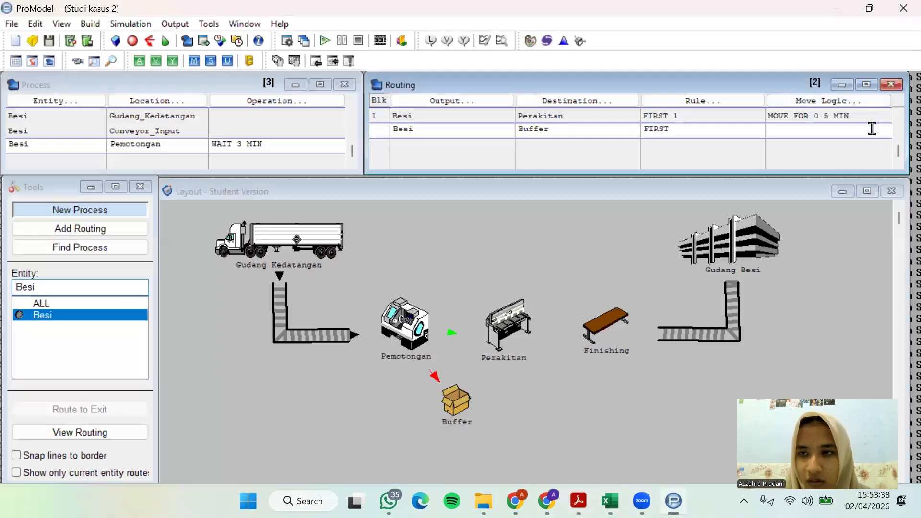
Set the move logic of the Pemotongan-to-Buffer routing to MOVE FOR 0.3 MIN
click(872, 101)
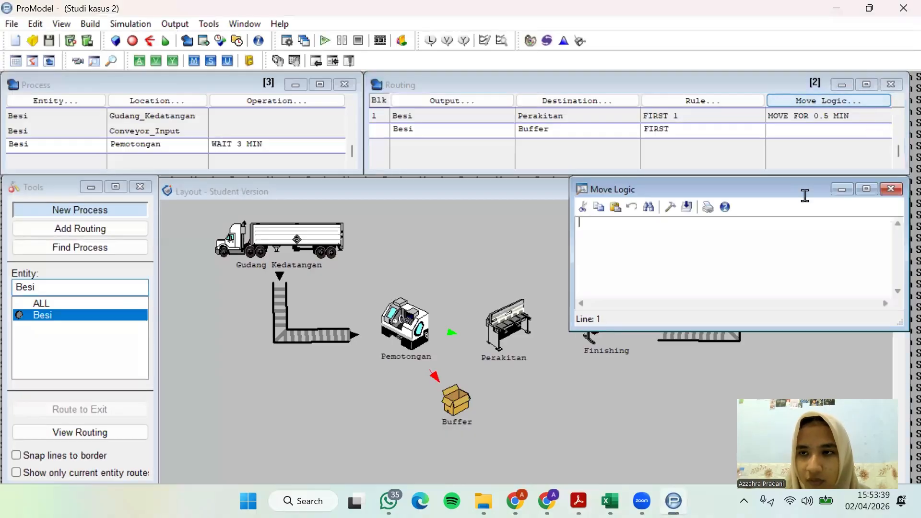
click(668, 209)
double_click(364, 363)
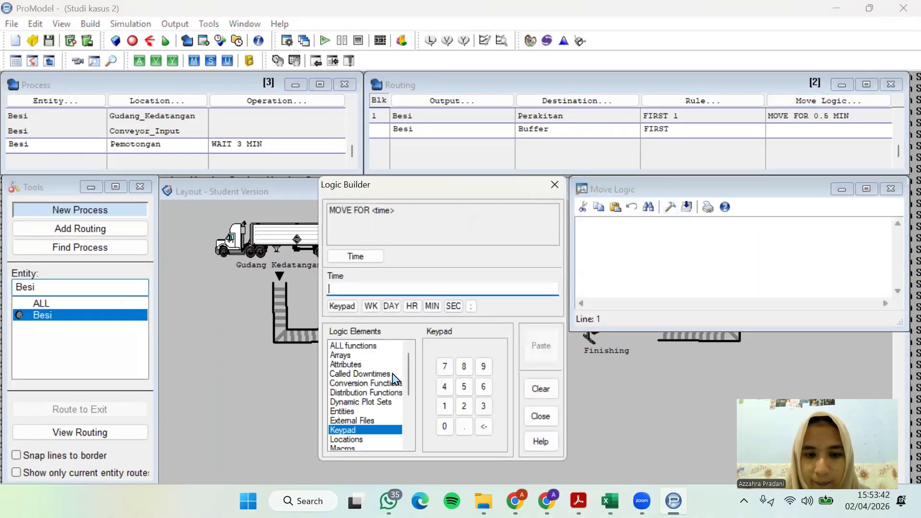
click(445, 426)
click(464, 427)
click(484, 406)
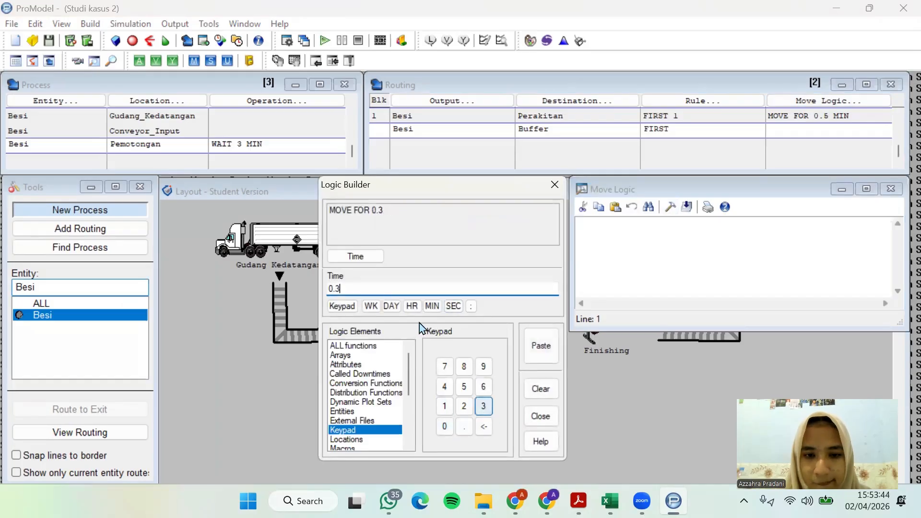
click(432, 306)
click(541, 345)
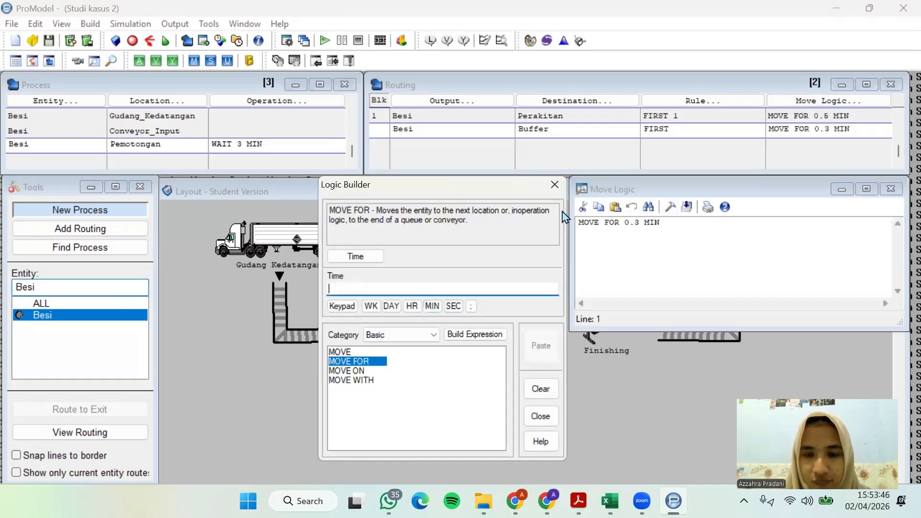
click(555, 184)
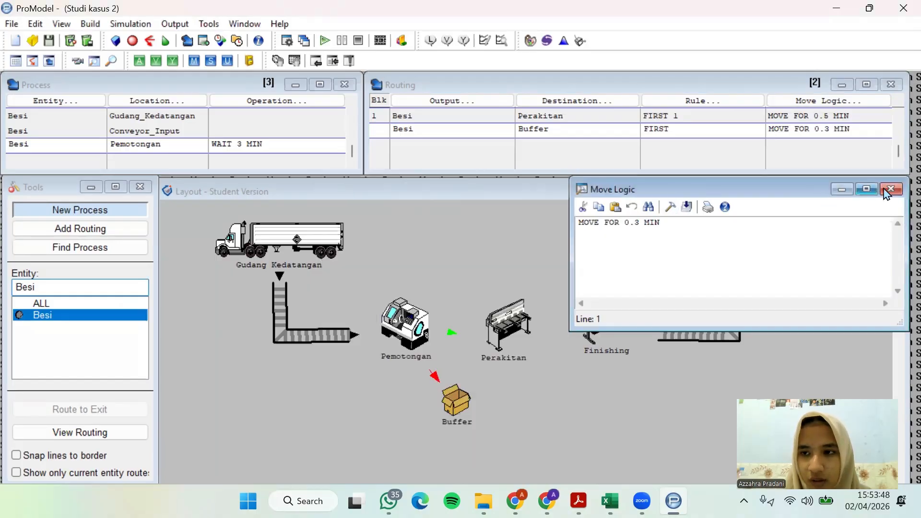
click(890, 190)
Check the cutting description in the case study PDF and set the Conveyor_Input-to-Pemotongan routing rule to FIRST 3
click(579, 501)
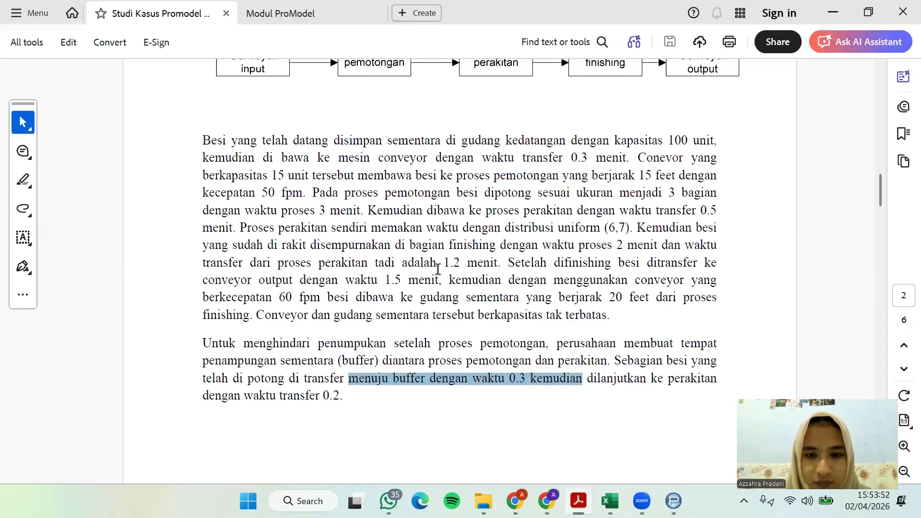
drag(328, 197, 370, 214)
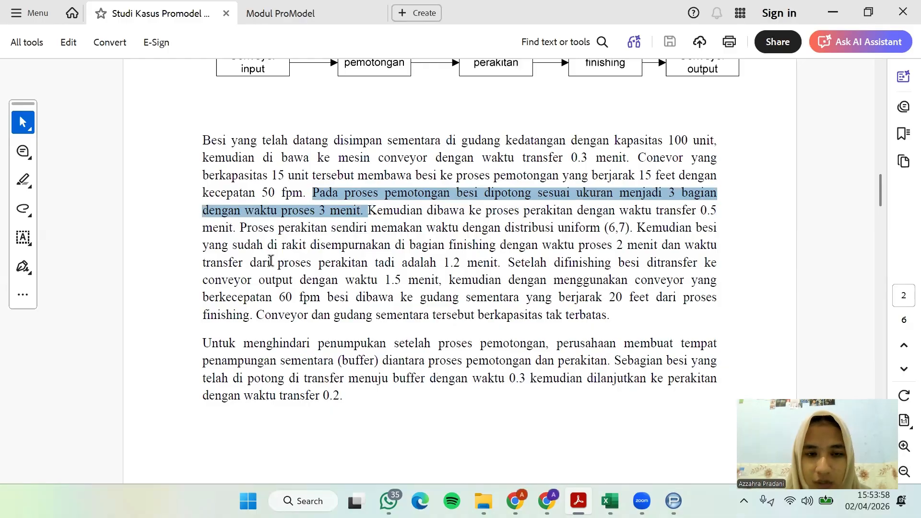
click(831, 11)
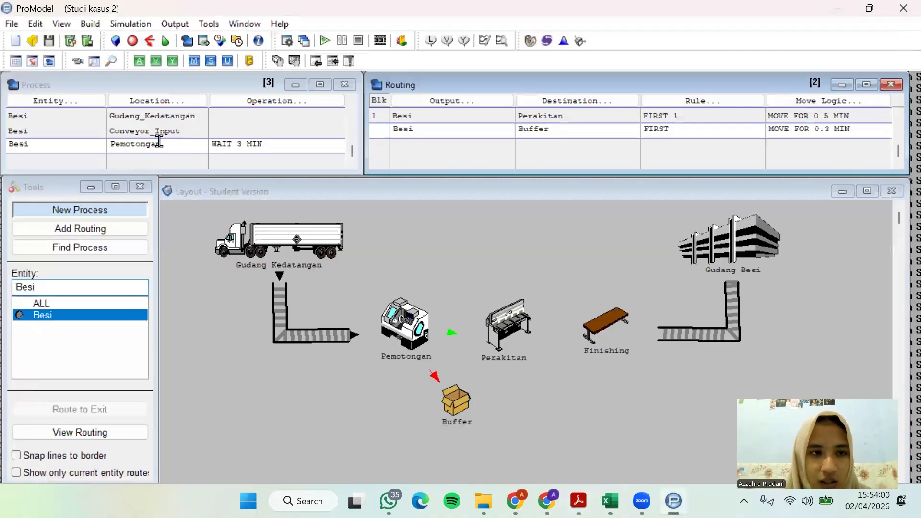
click(188, 128)
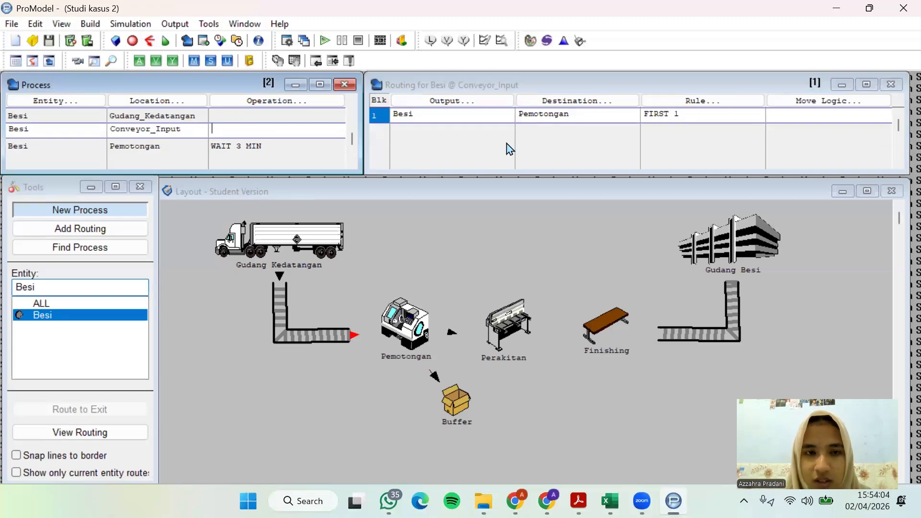
click(697, 115)
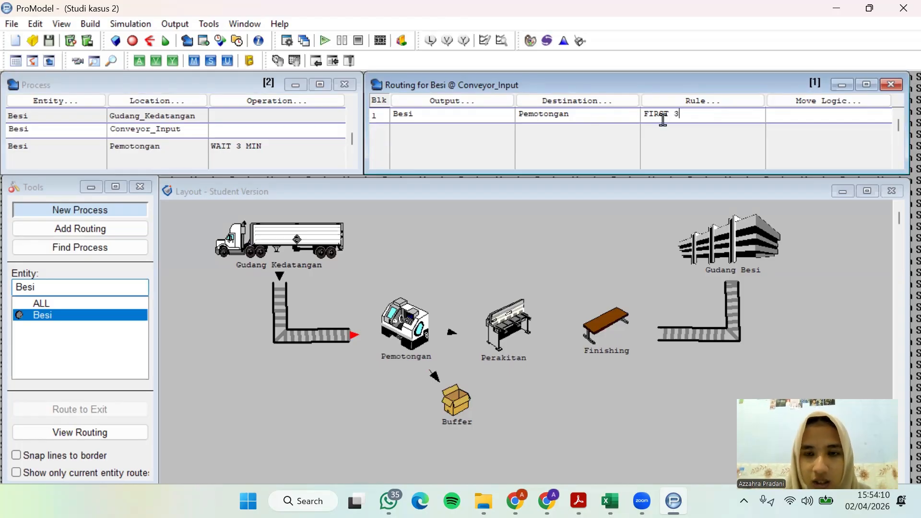
Add a new process record after Pemotongan for the entity Besi at the location Buffer
click(235, 151)
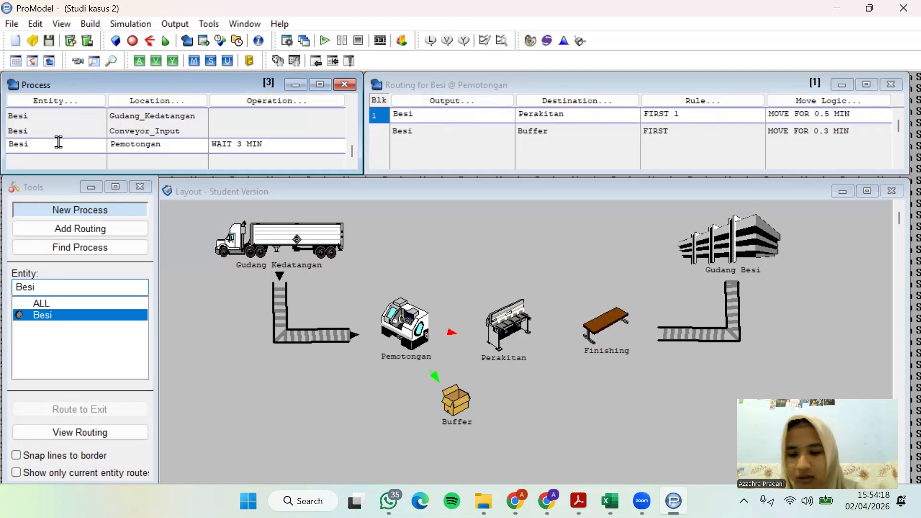
key(Return)
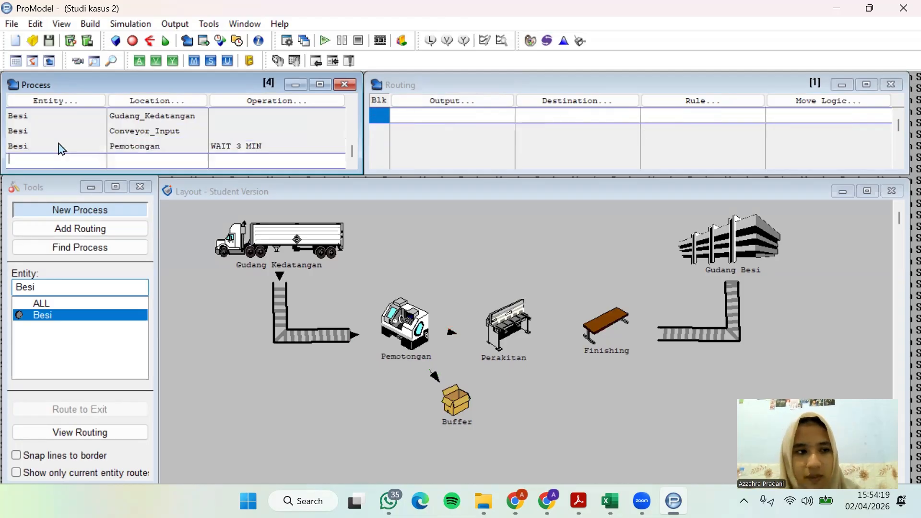
click(72, 100)
click(56, 309)
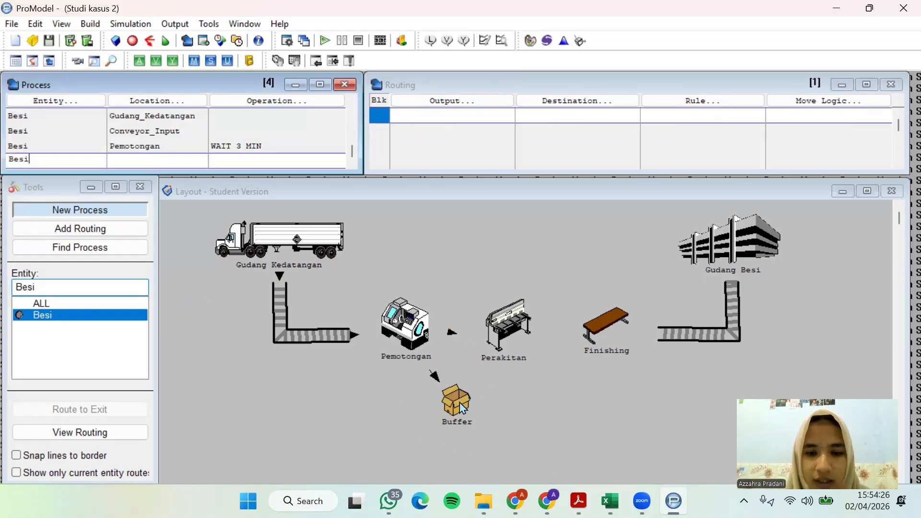
click(159, 101)
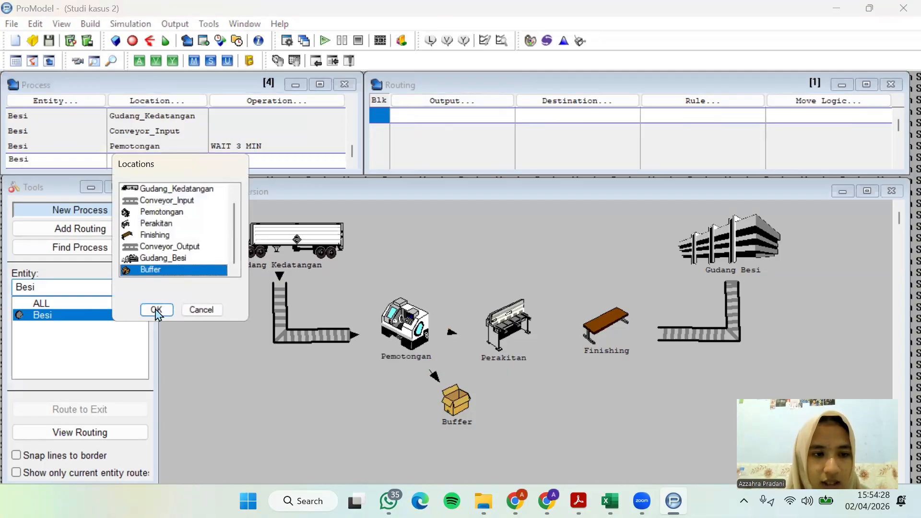
click(156, 311)
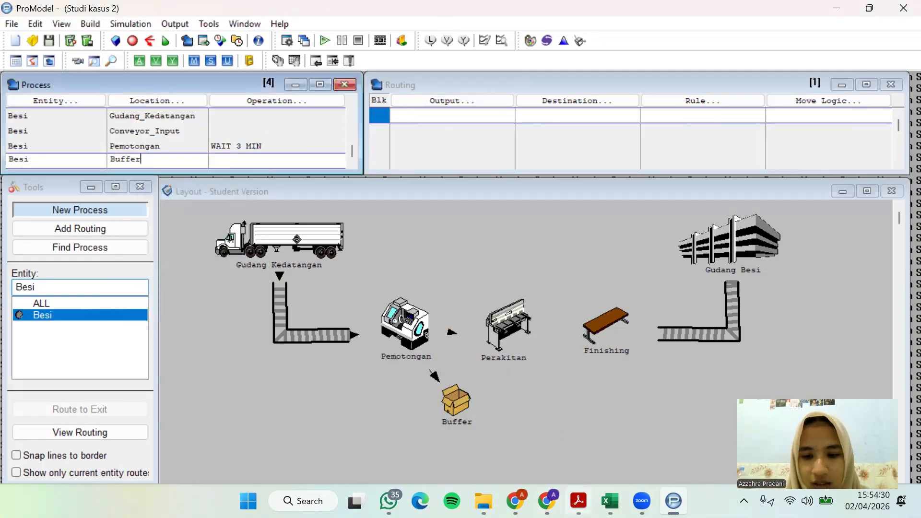
Route the Besi output of the Buffer process to the destination Perakitan
key(alt+Tab)
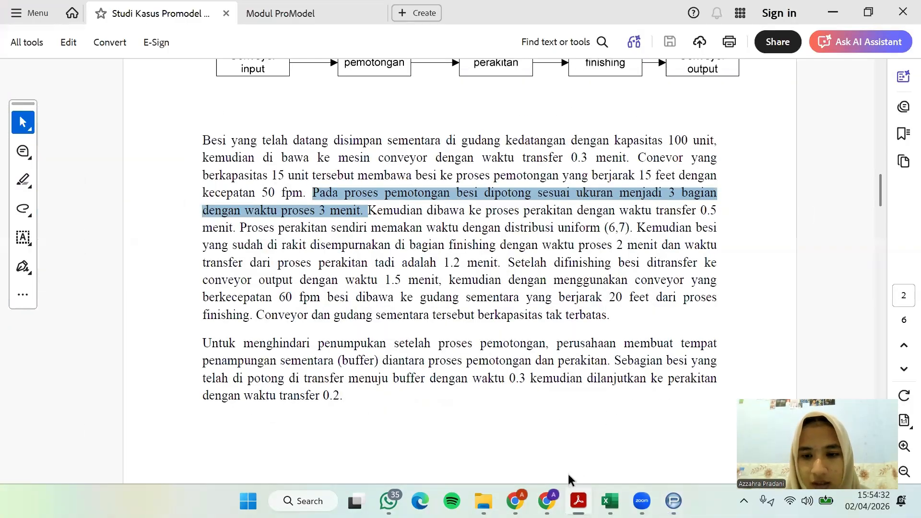
click(578, 501)
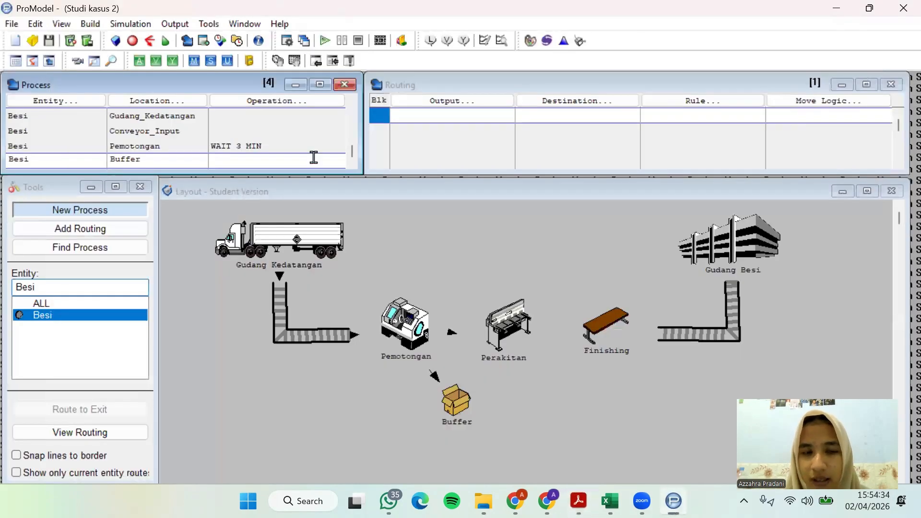
click(483, 102)
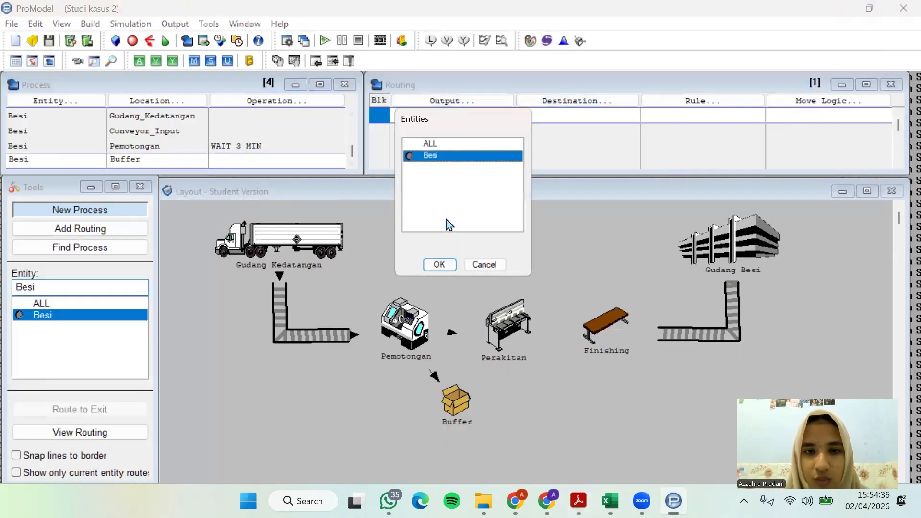
click(438, 264)
click(561, 102)
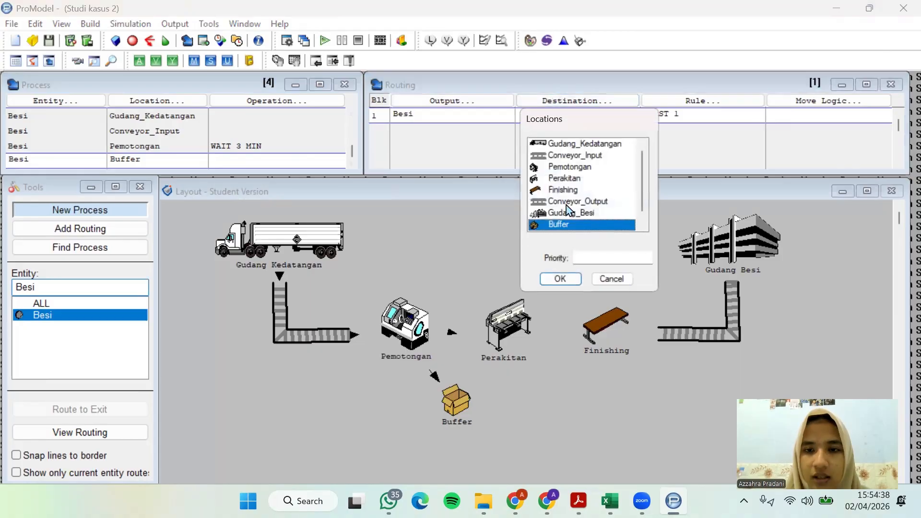
click(564, 178)
click(559, 279)
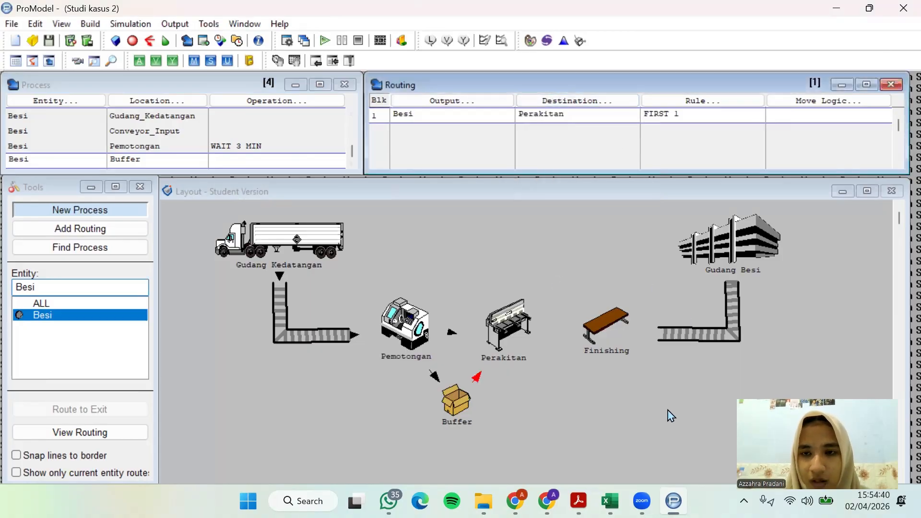
Look up the buffer-to-assembly transfer time in the case study PDF and set the Buffer-to-Perakitan move logic to MOVE FOR 0.2 MIN
click(579, 501)
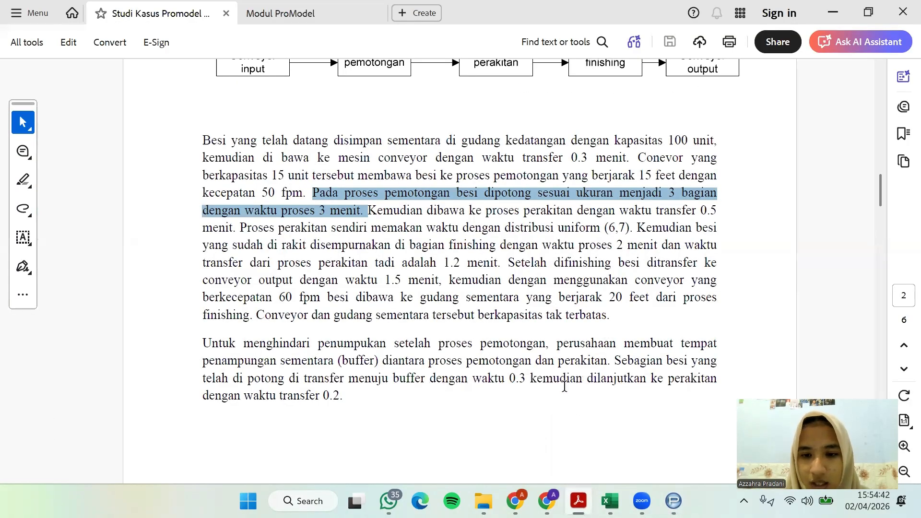
click(346, 405)
click(834, 13)
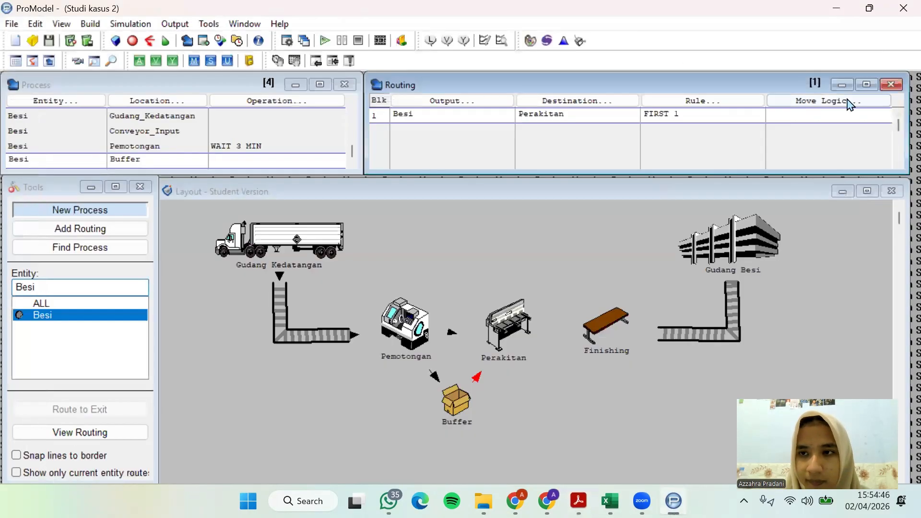
click(845, 100)
click(670, 207)
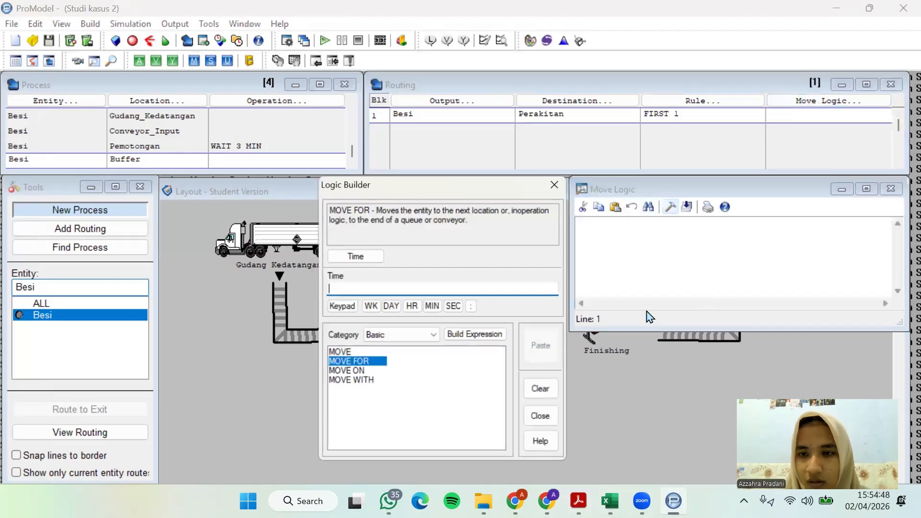
double_click(365, 363)
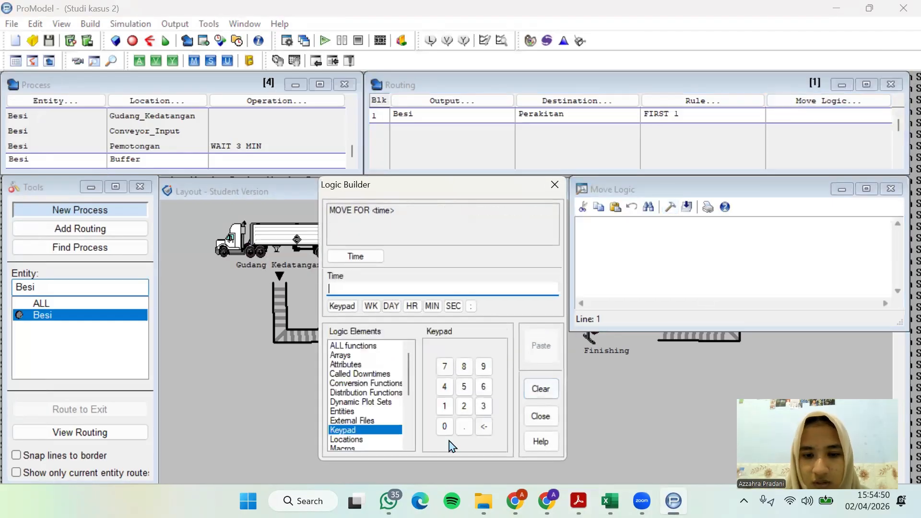
click(444, 426)
click(464, 426)
click(465, 408)
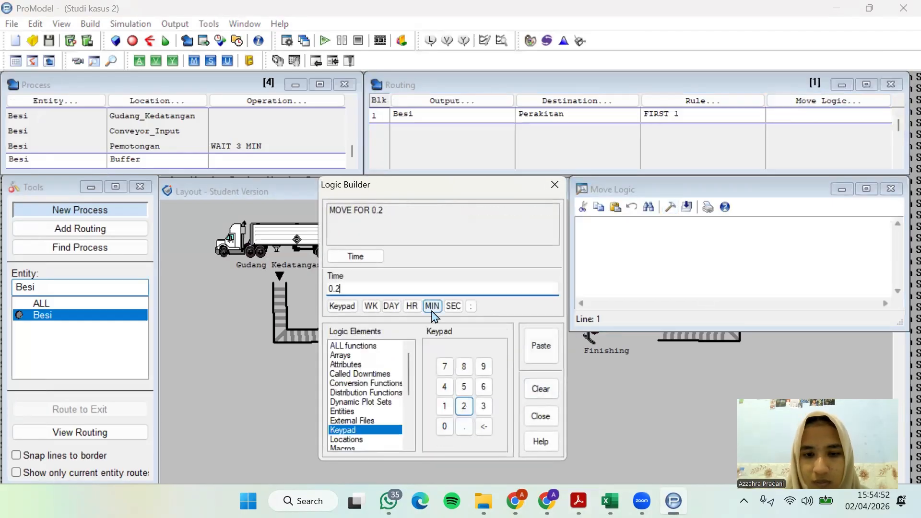
click(431, 306)
click(541, 345)
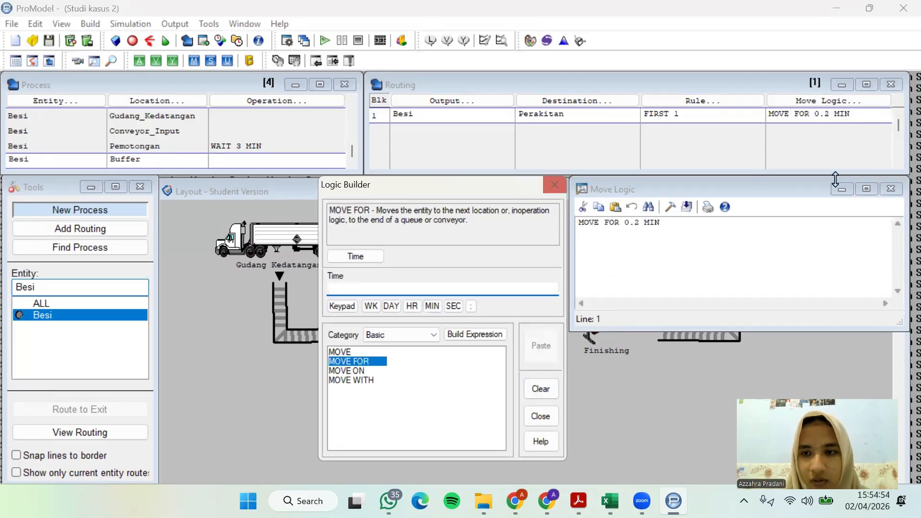
click(891, 188)
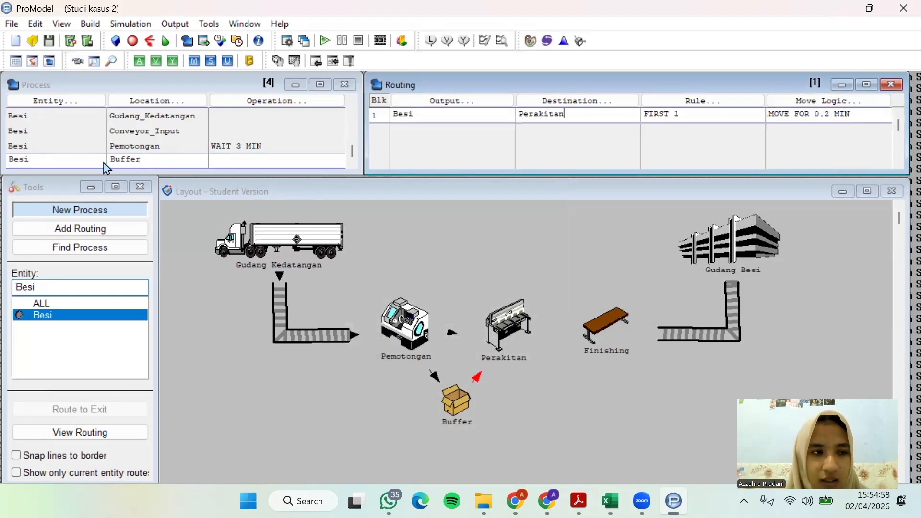
Add a new process record after Buffer for the entity Besi at the location Perakitan
click(90, 163)
scroll(90, 165, down, 1)
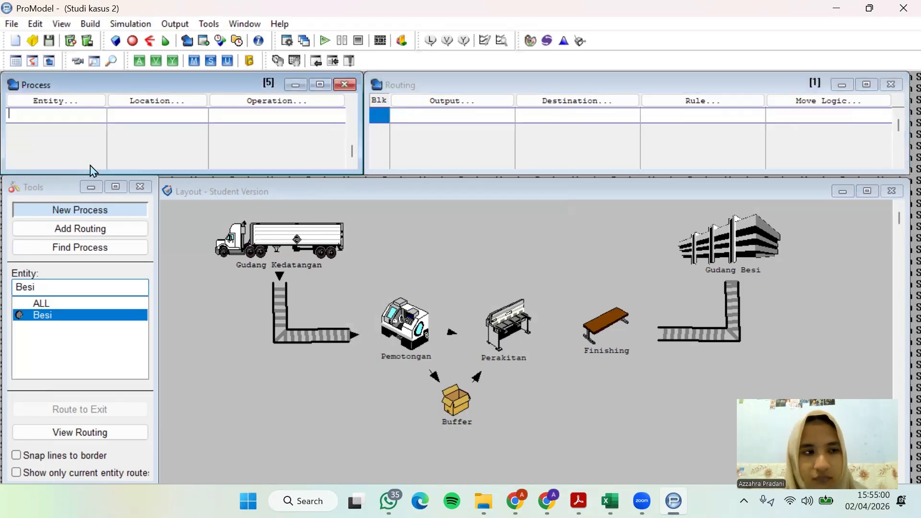
click(50, 103)
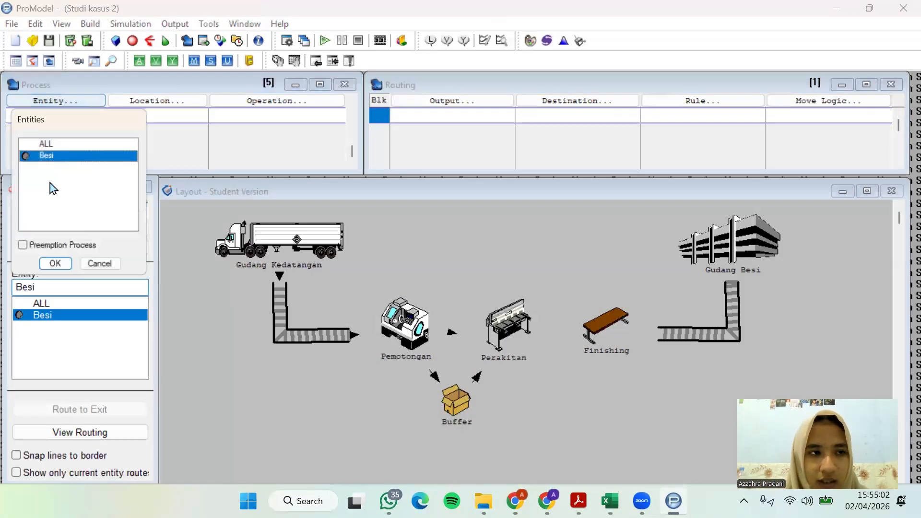
click(51, 262)
click(144, 101)
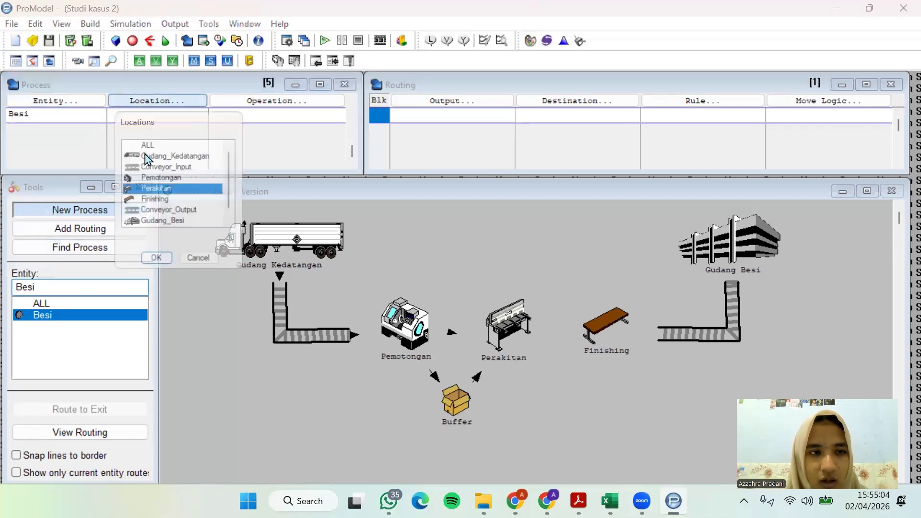
click(157, 263)
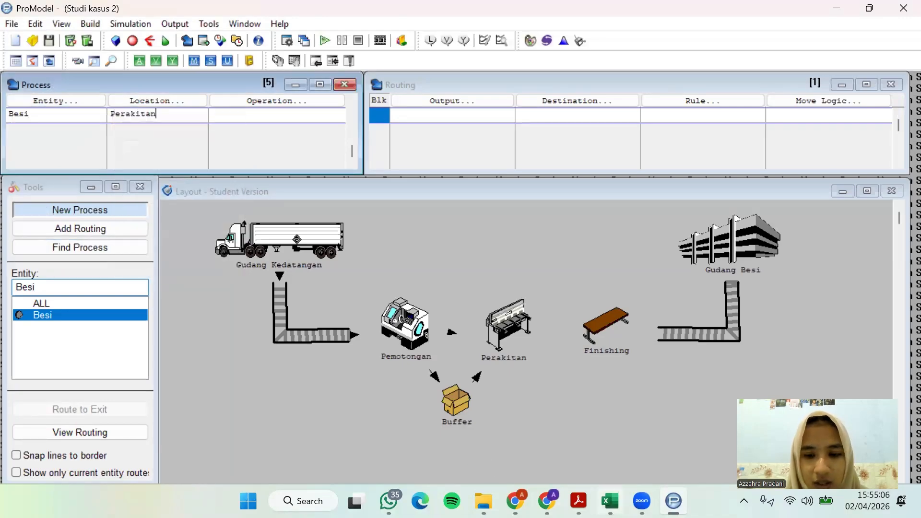
Switch to the case study PDF, look up the assembly process time distribution, and return to ProModel
click(571, 473)
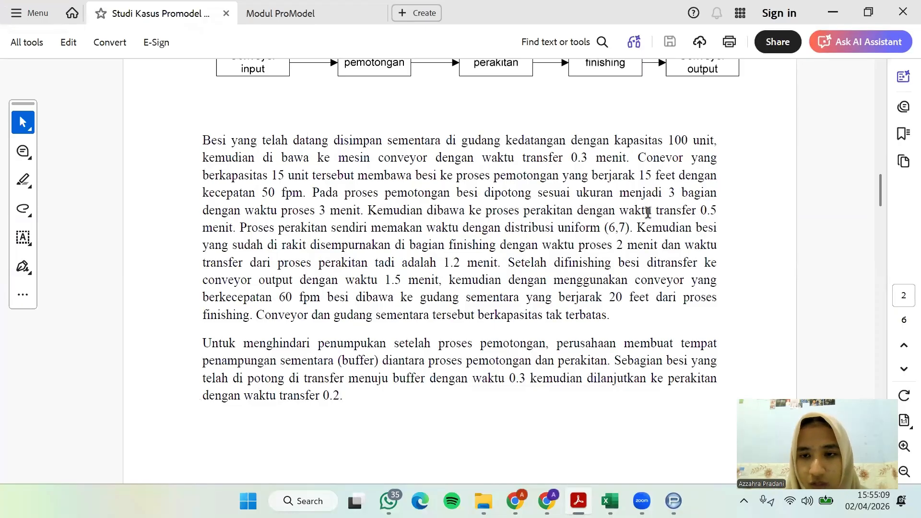
drag(637, 212, 710, 214)
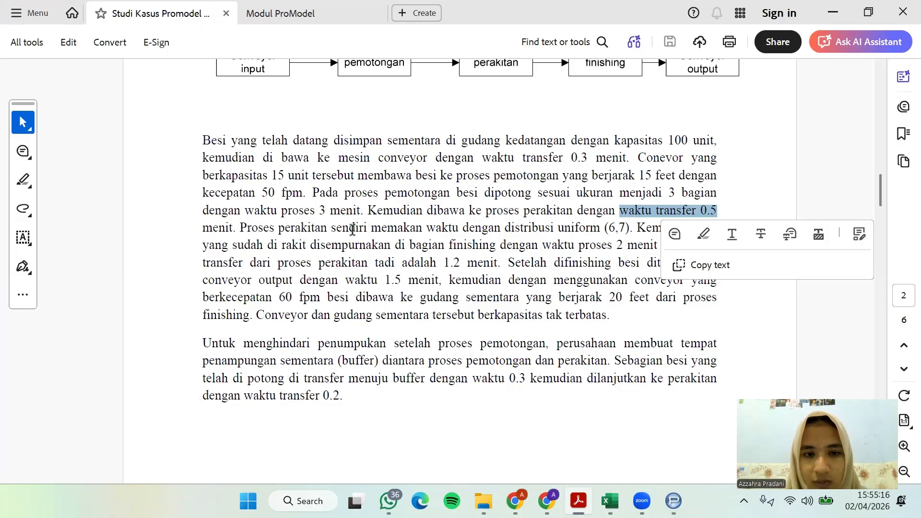
drag(353, 230, 633, 226)
click(615, 248)
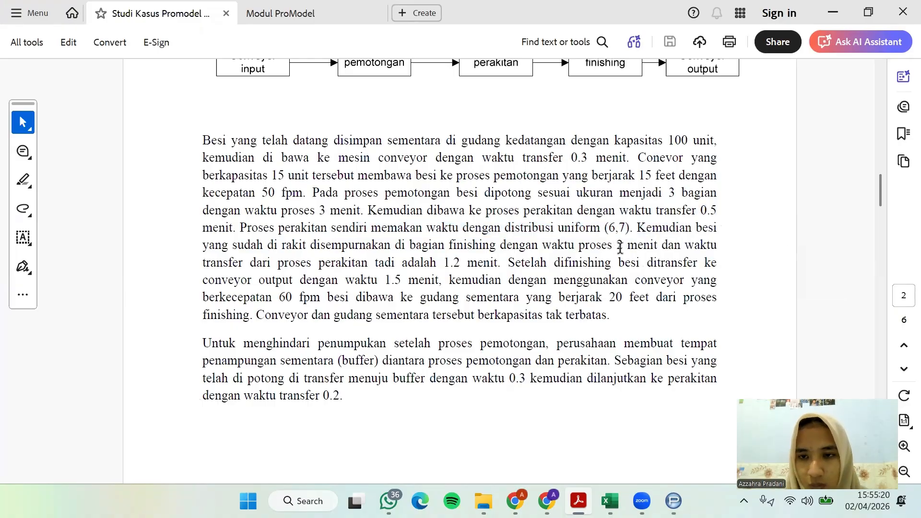
key(alt+Tab)
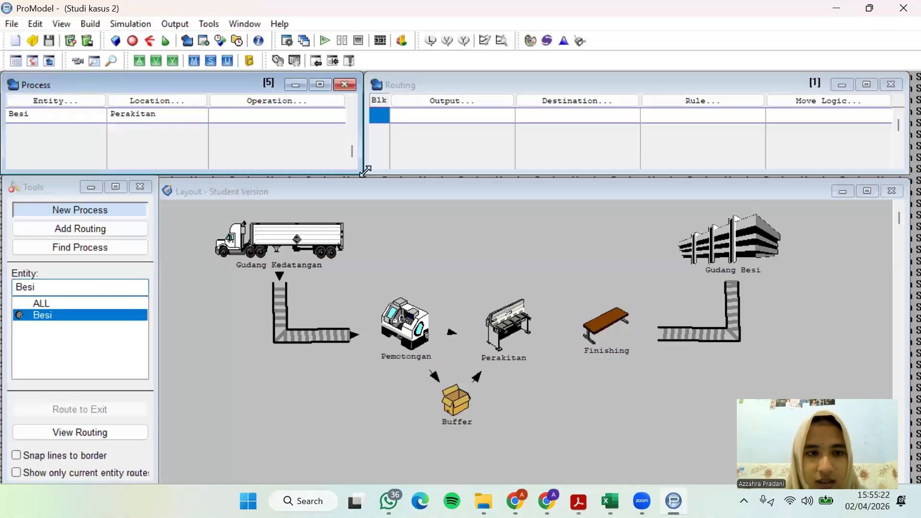
Start a WAIT statement in the Perakitan process's operation logic, with the Uniform distribution function as its time
click(317, 105)
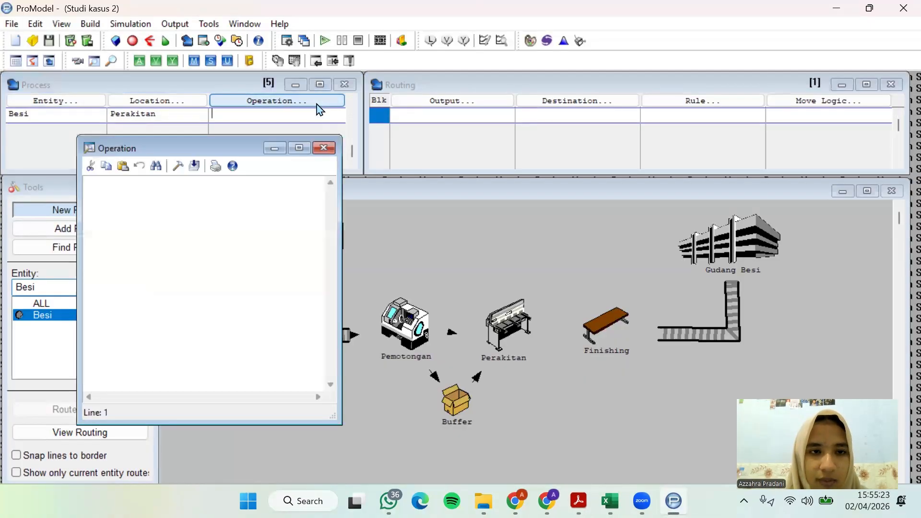
click(179, 167)
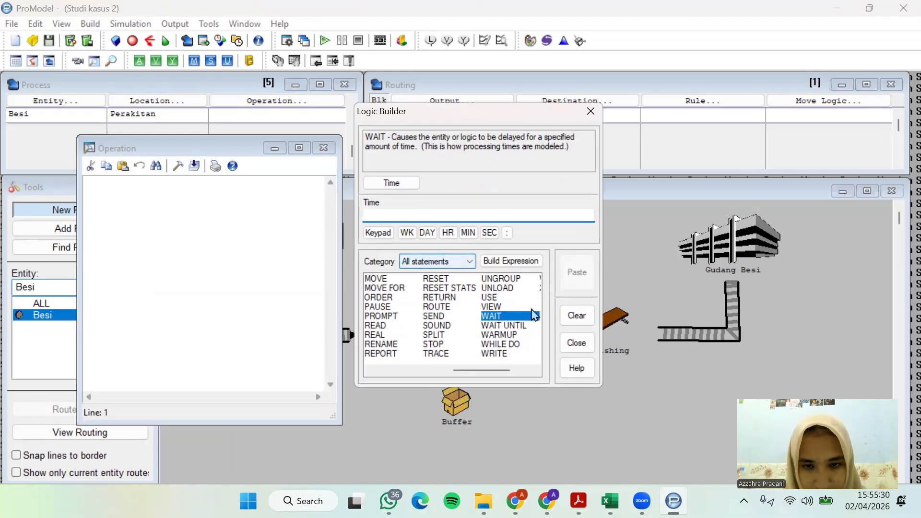
double_click(504, 318)
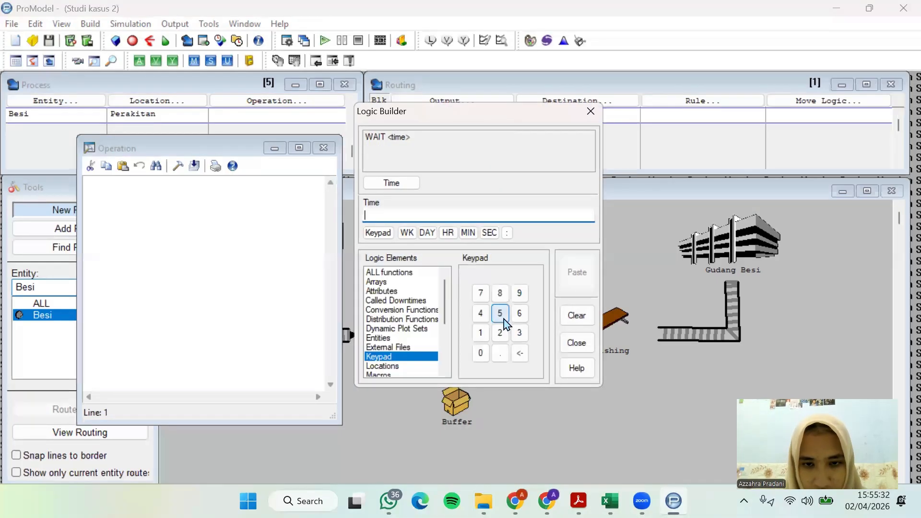
click(403, 275)
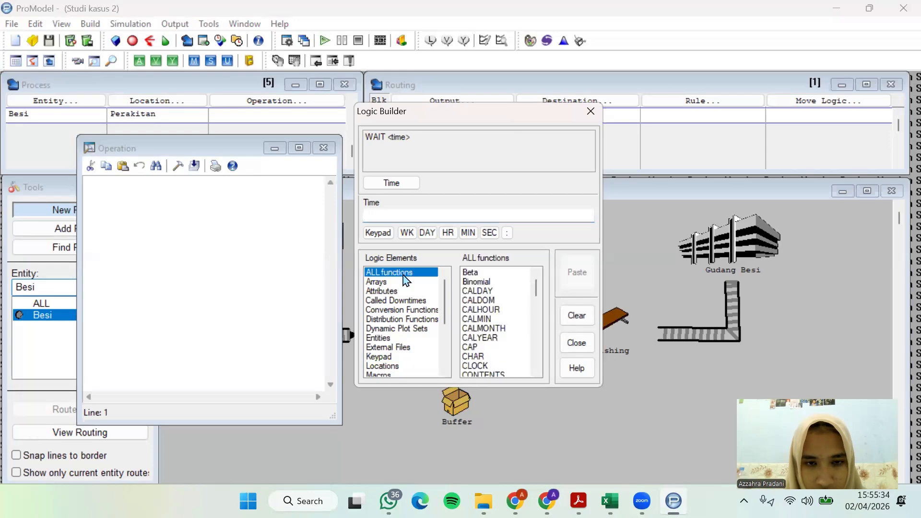
drag(536, 294, 533, 372)
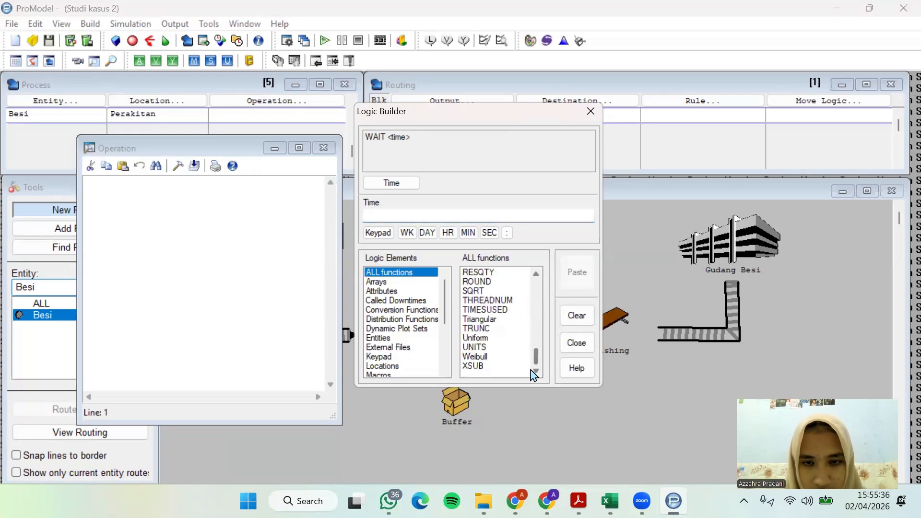
double_click(482, 341)
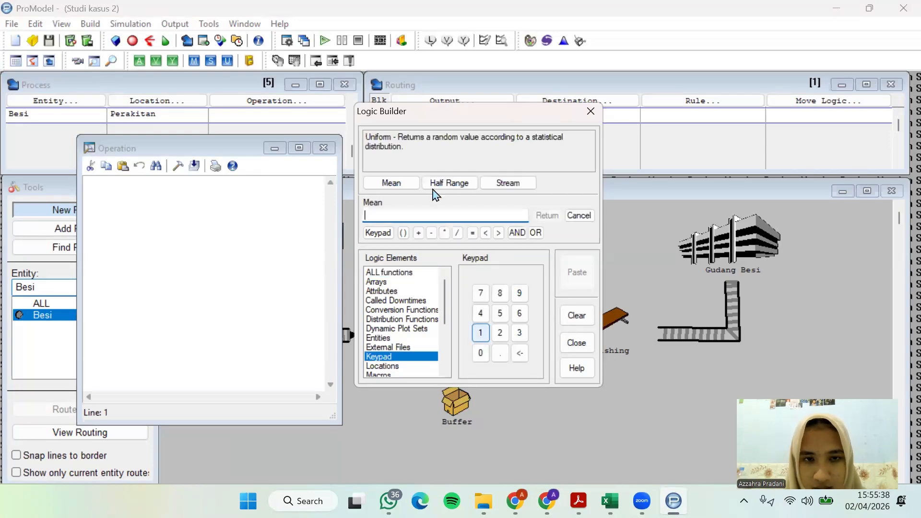
Set the uniform distribution's mean to 6 and half range to 7, and insert WAIT U(6, 7) as the Perakitan operation
click(411, 185)
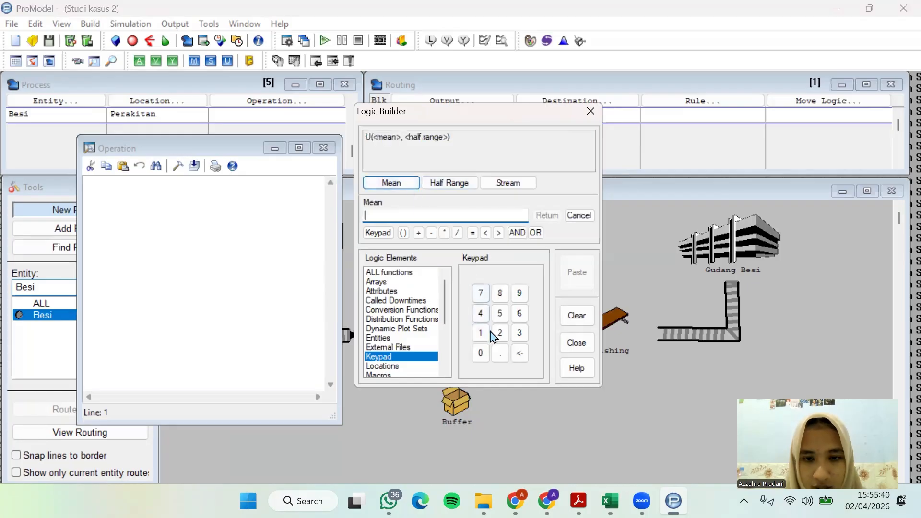
click(520, 313)
click(464, 183)
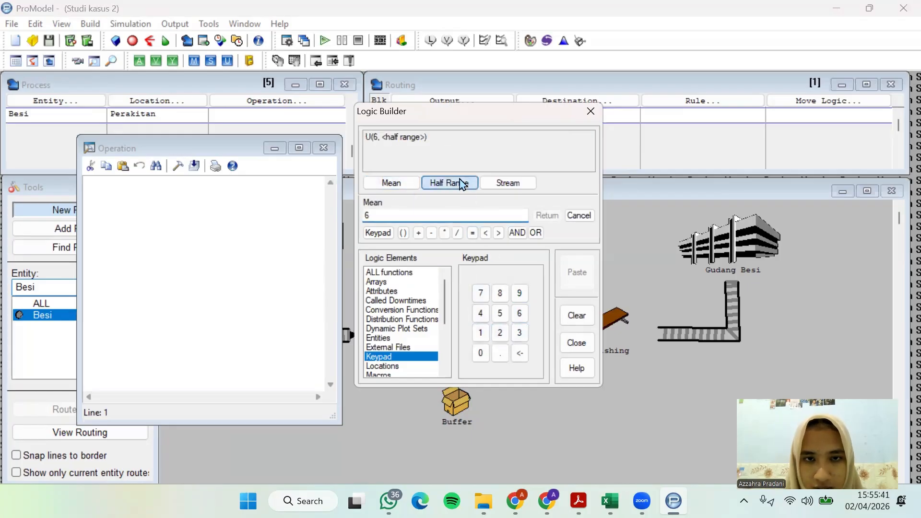
click(480, 295)
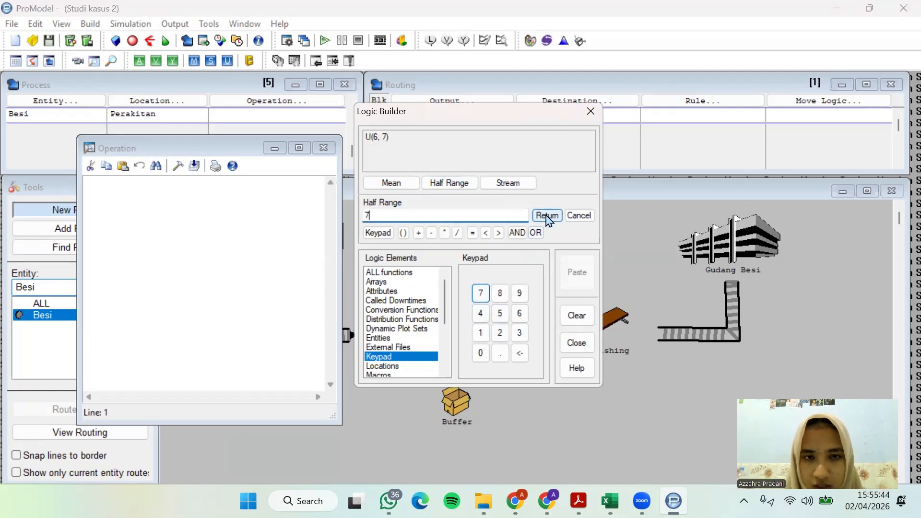
click(547, 217)
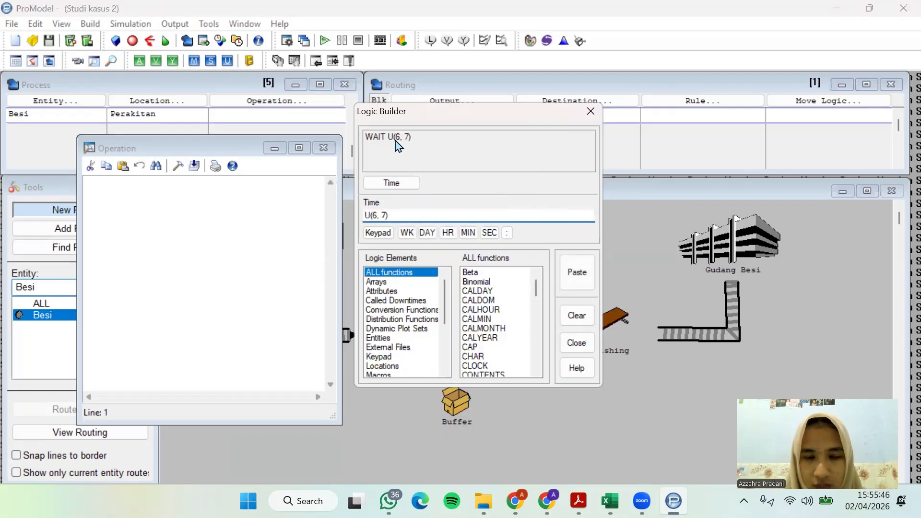
click(577, 273)
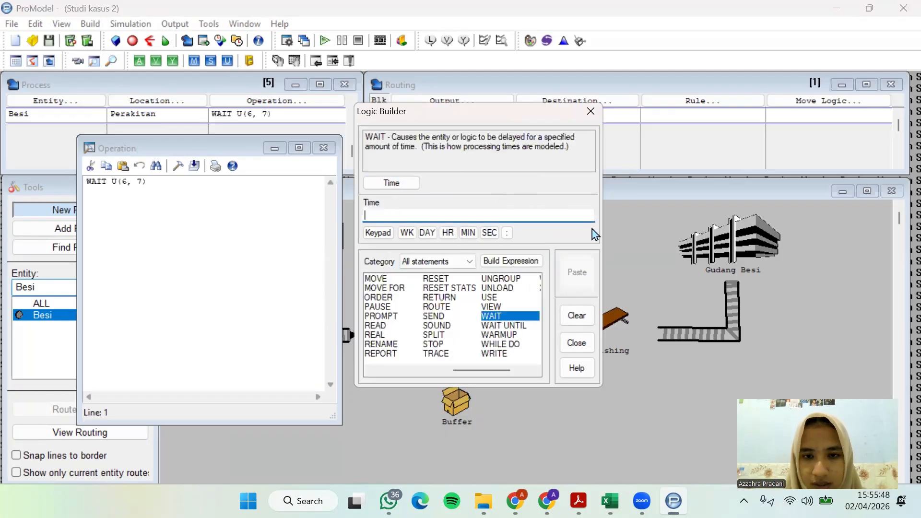
click(590, 111)
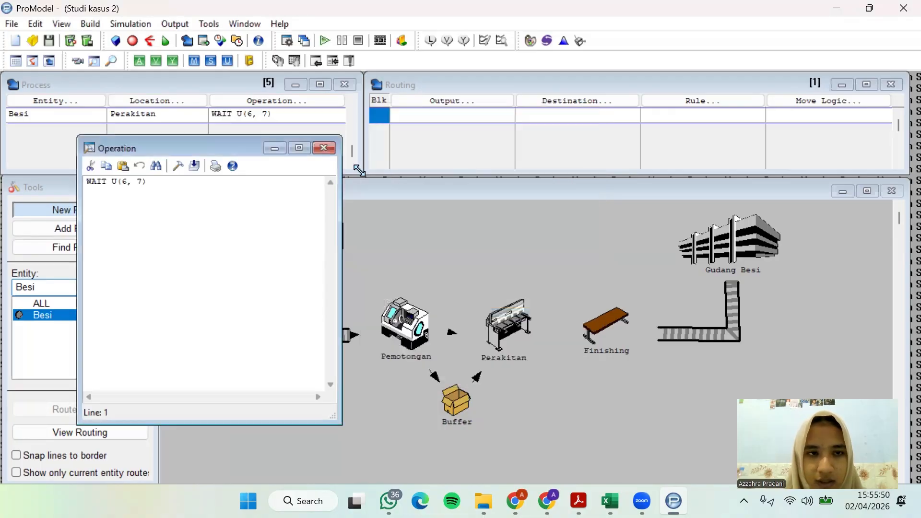
click(324, 148)
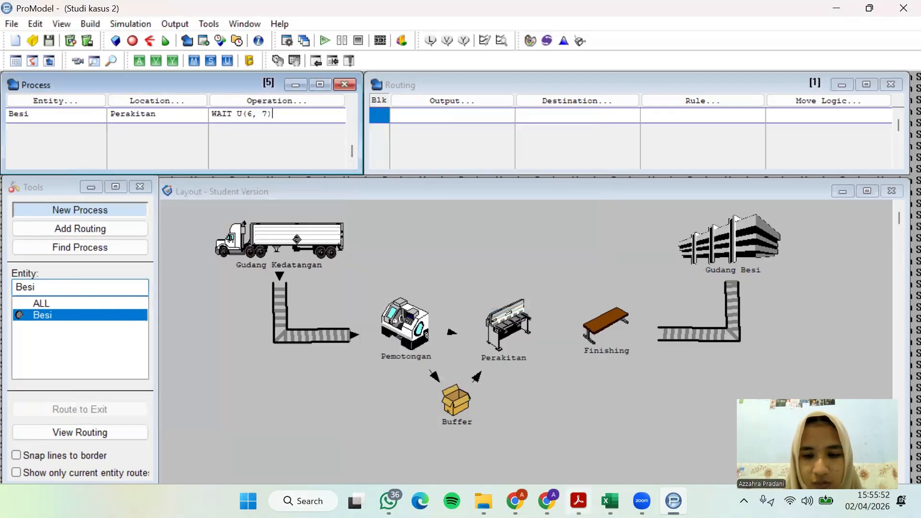
Switch to the case study PDF to check the process description following assembly
mouse_move(578, 501)
click(499, 424)
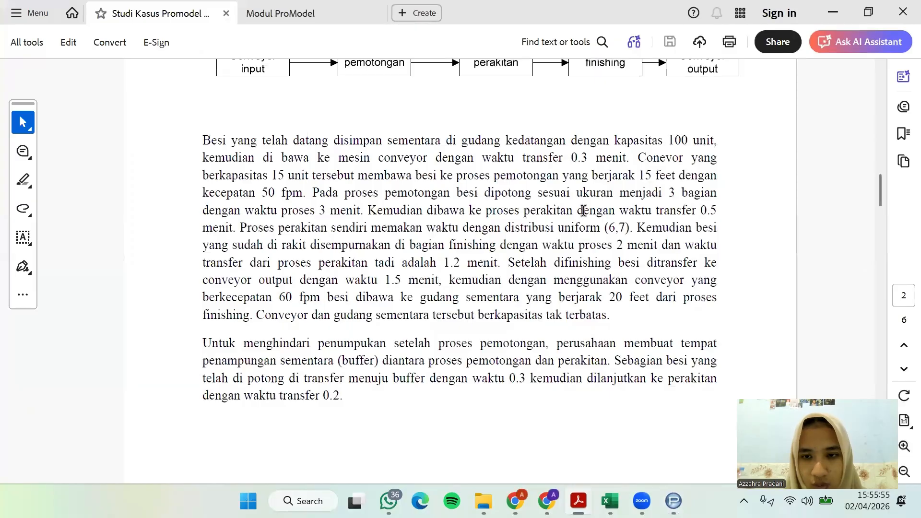
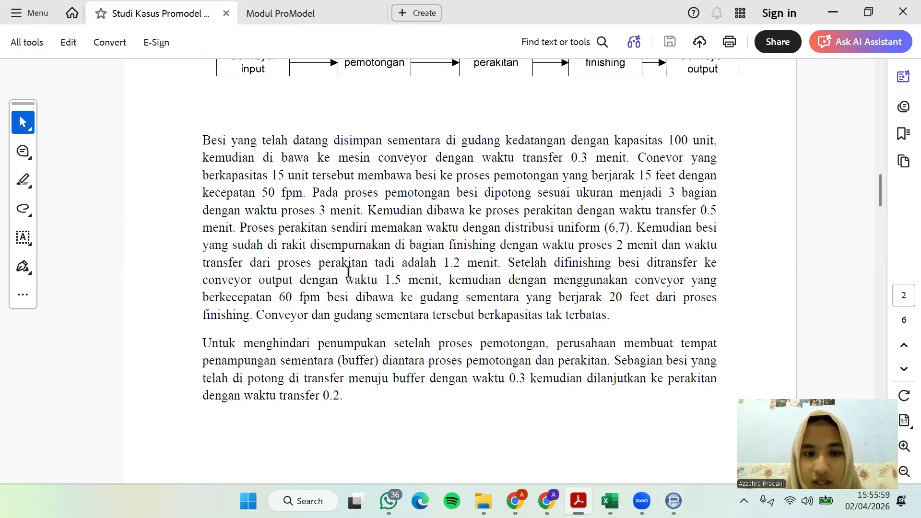
Look up the assembly-to-finishing transfer time in the PDF, then in ProModel route Besi from Perakitan to Finishing
drag(448, 264, 500, 264)
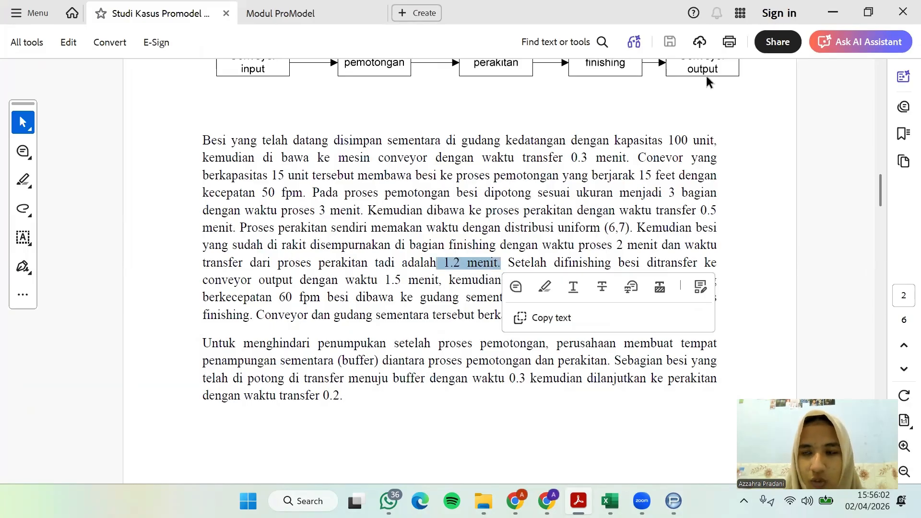
click(824, 15)
click(453, 117)
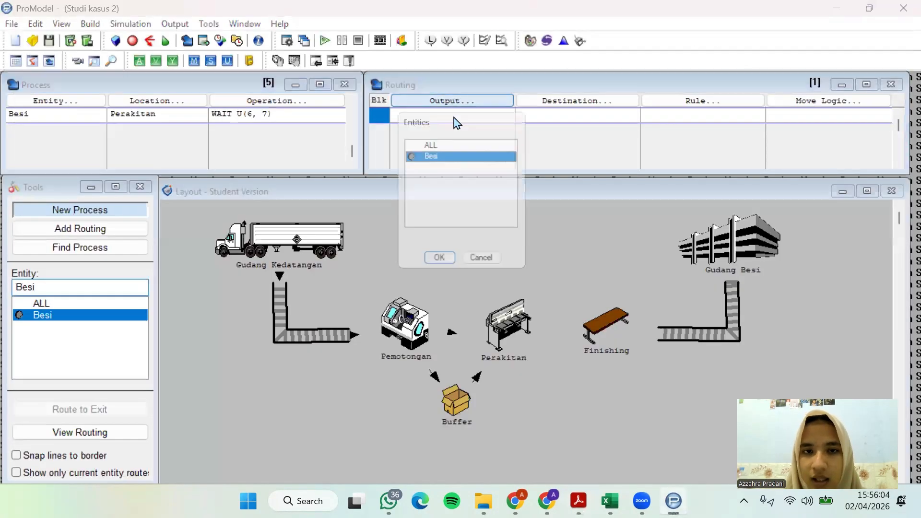
click(453, 270)
click(566, 111)
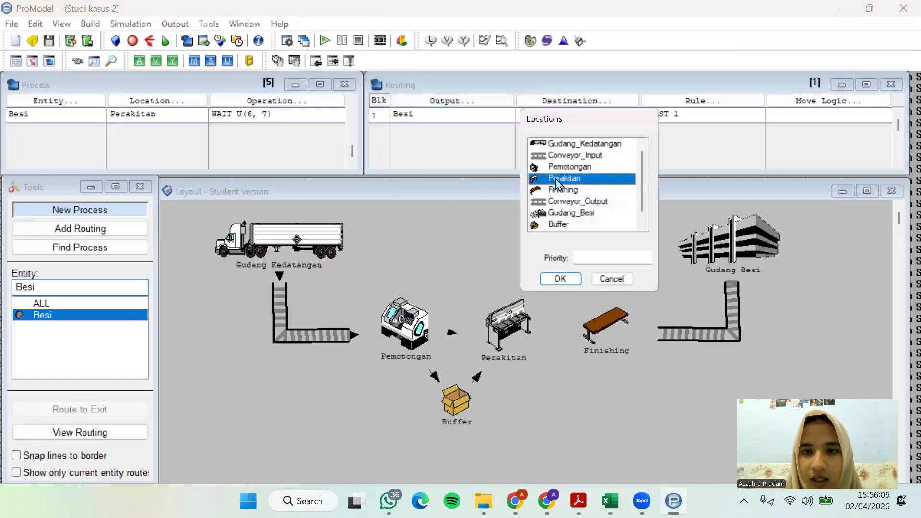
click(564, 190)
click(560, 279)
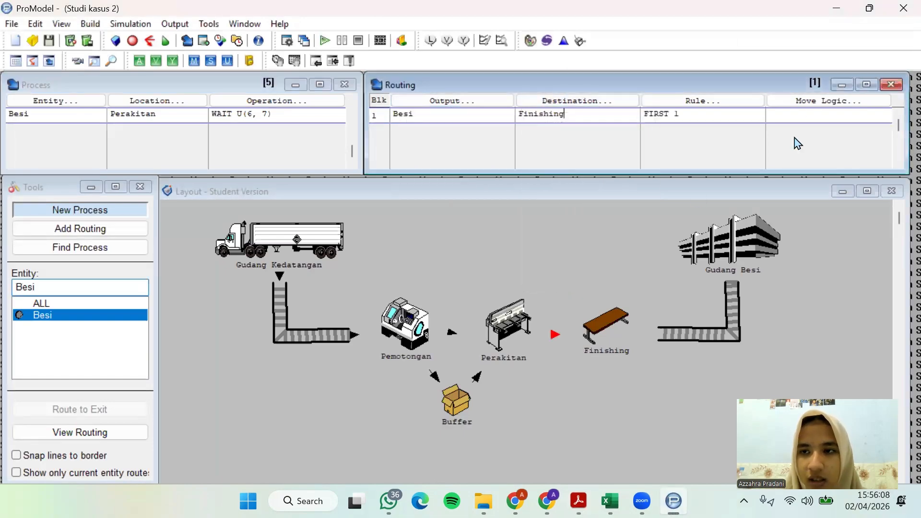
Insert MOVE FOR 1.2 MIN as the move logic of Besi's routing from Perakitan to Finishing
click(799, 113)
click(671, 207)
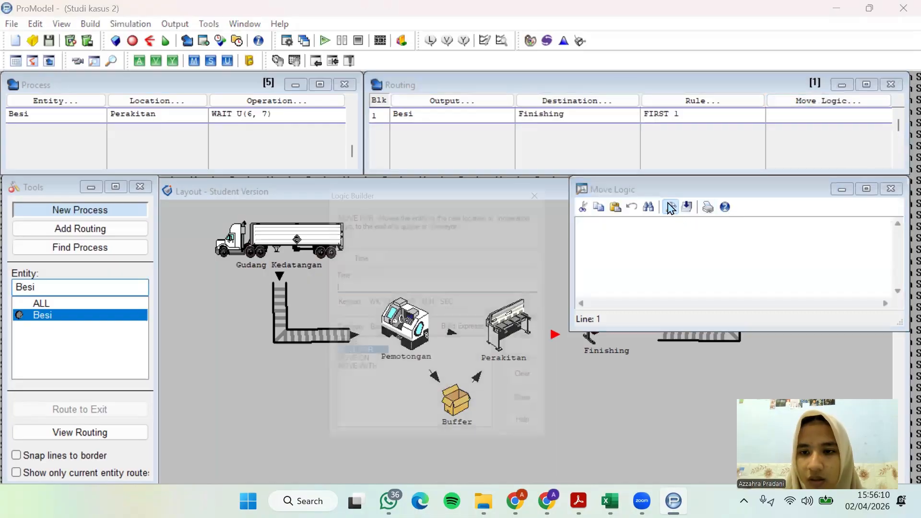
click(379, 258)
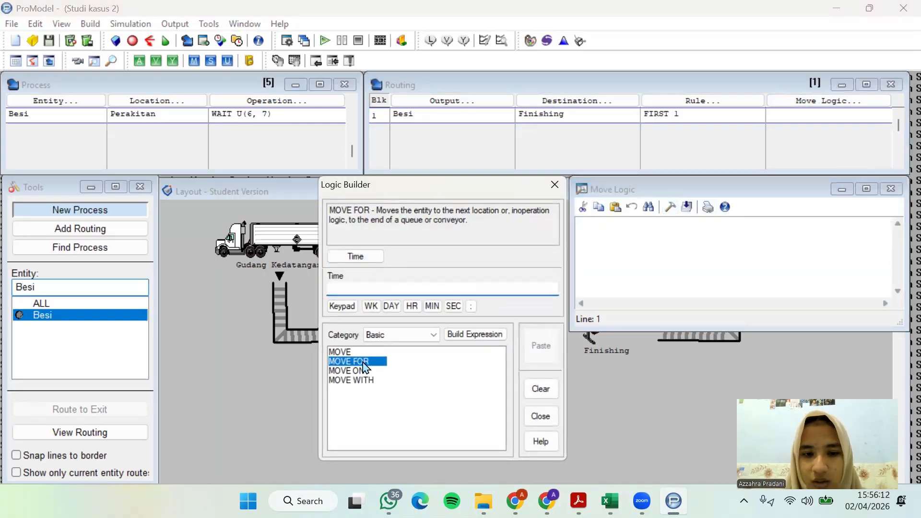
click(444, 406)
click(465, 427)
click(464, 406)
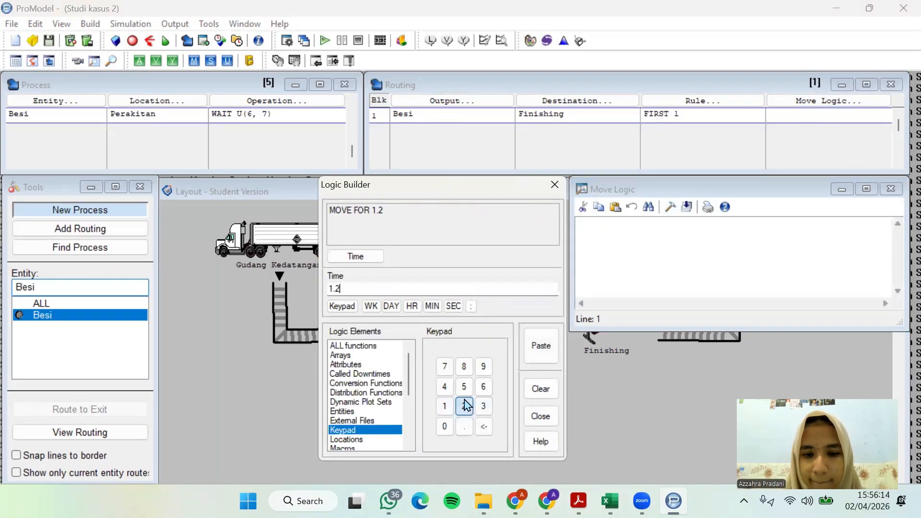
click(433, 306)
click(542, 348)
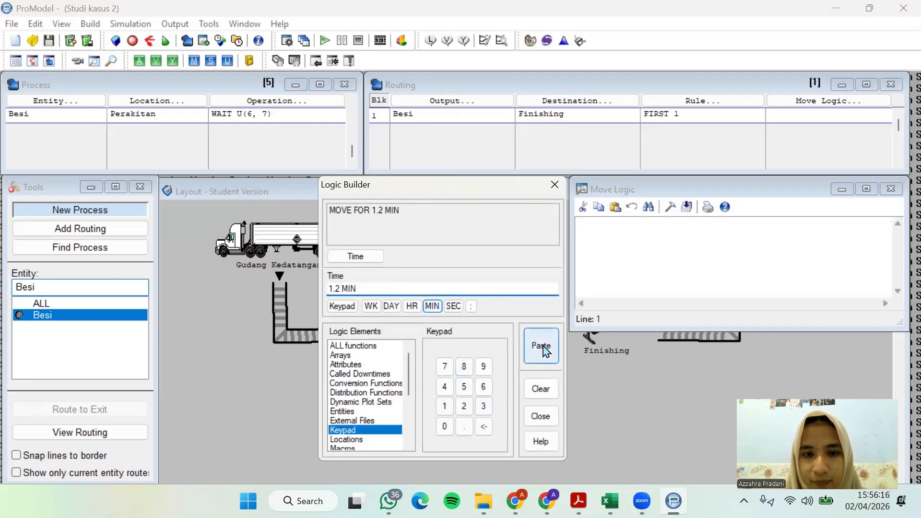
click(891, 189)
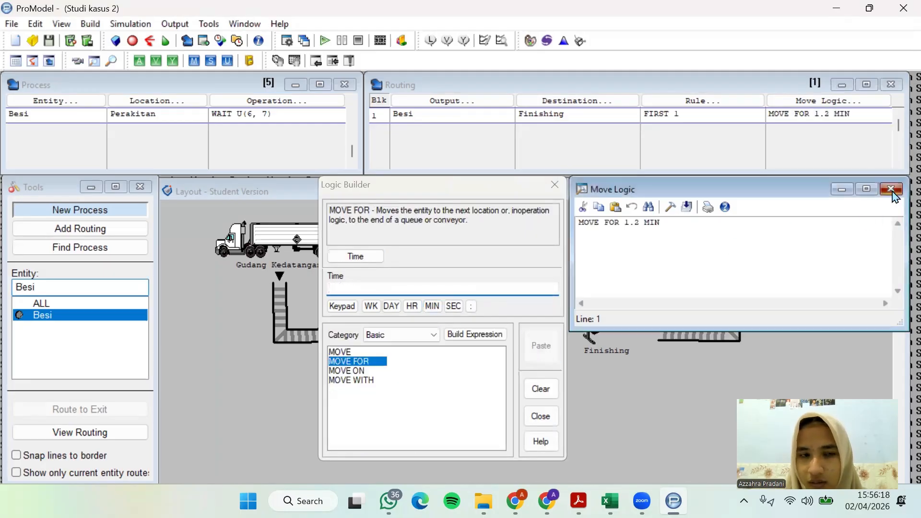
Add a new process record for Besi at the Finishing location
click(58, 115)
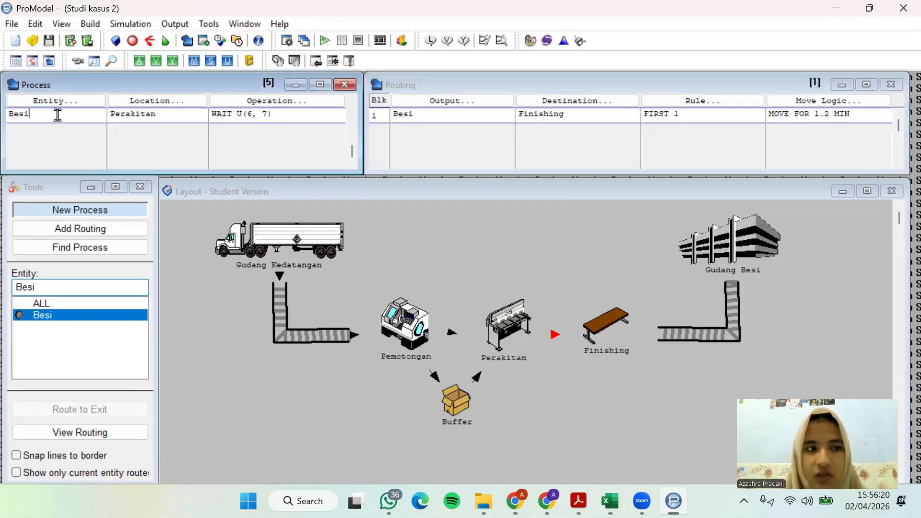
click(29, 209)
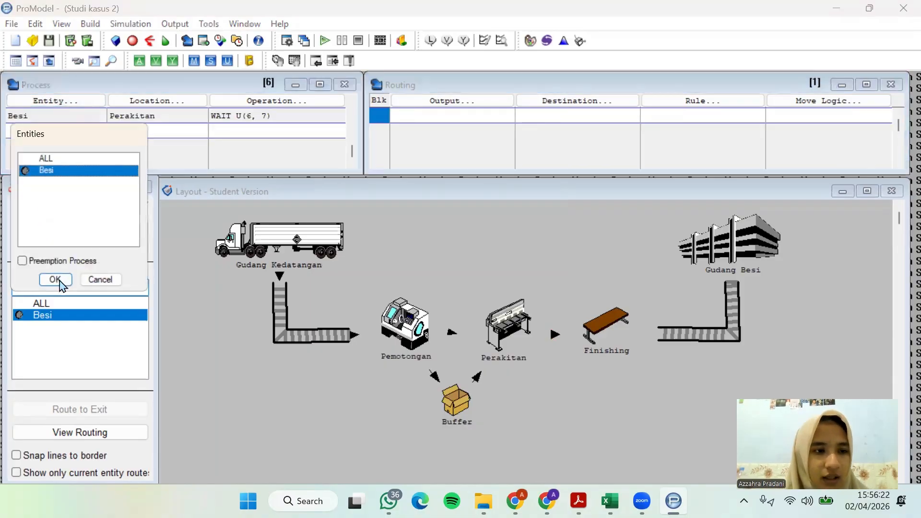
click(55, 280)
click(165, 106)
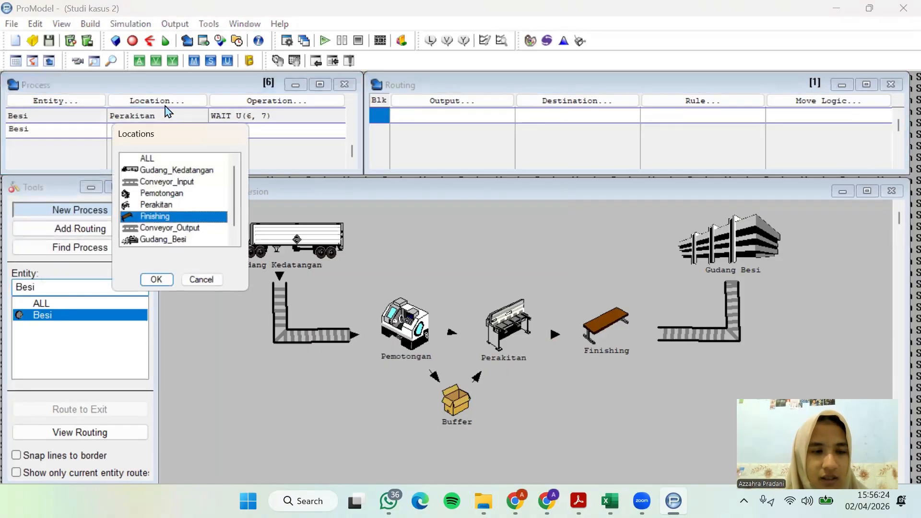
click(157, 280)
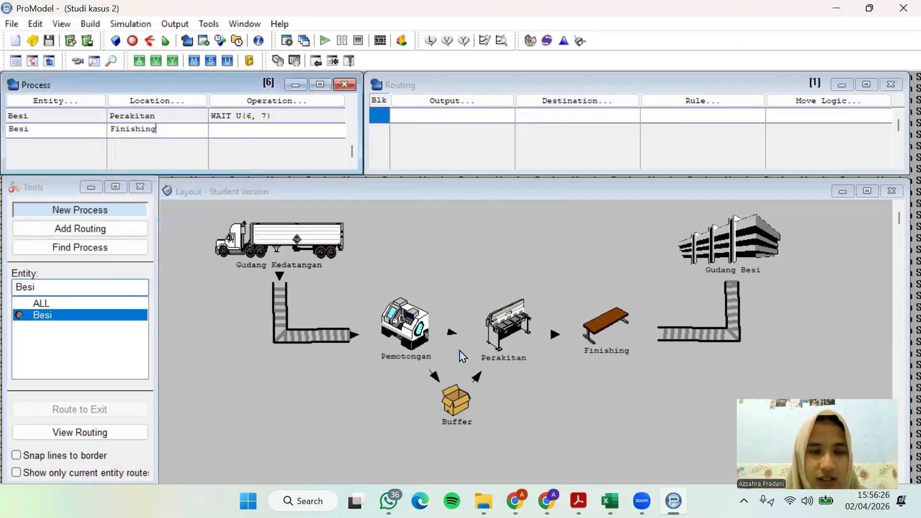
Switch to the case study PDF, look up the finishing process time, and return to ProModel
click(579, 501)
scroll(532, 292, down, 1)
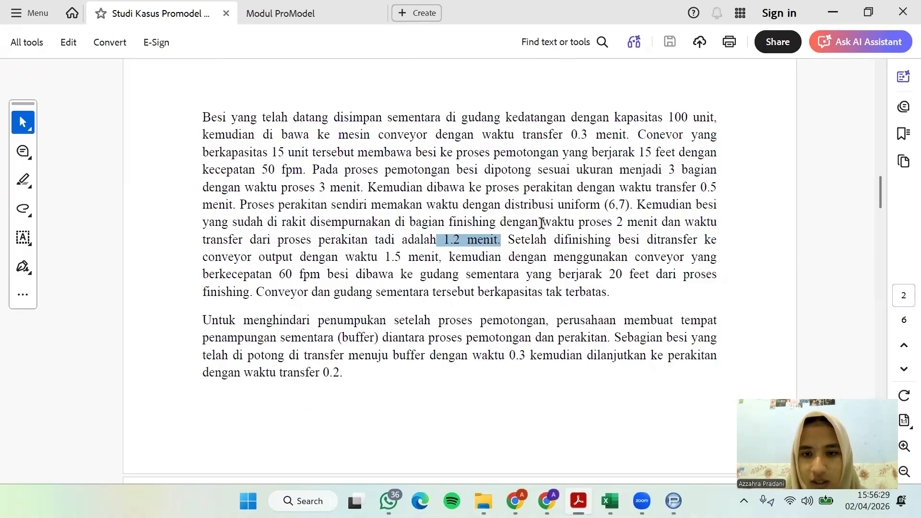
drag(541, 222, 657, 222)
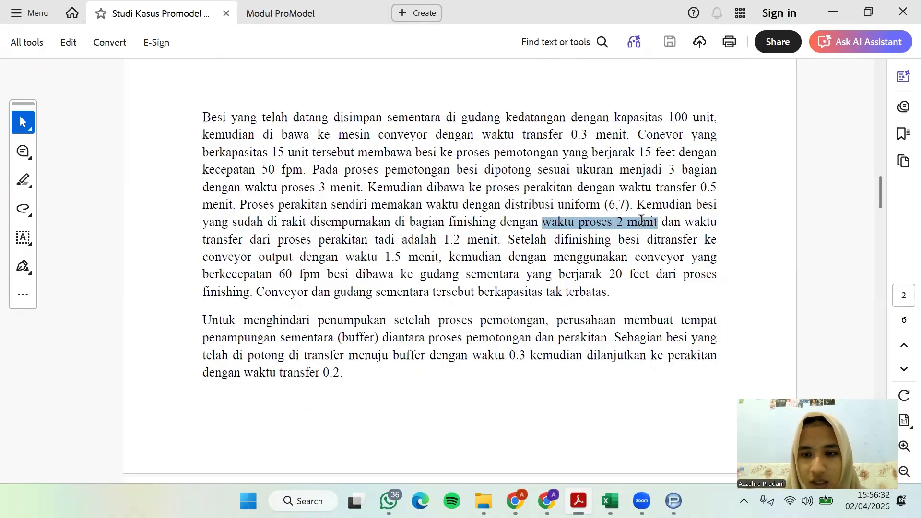
click(835, 13)
Insert WAIT 2 MIN as the operation logic of Besi's Finishing process
click(268, 100)
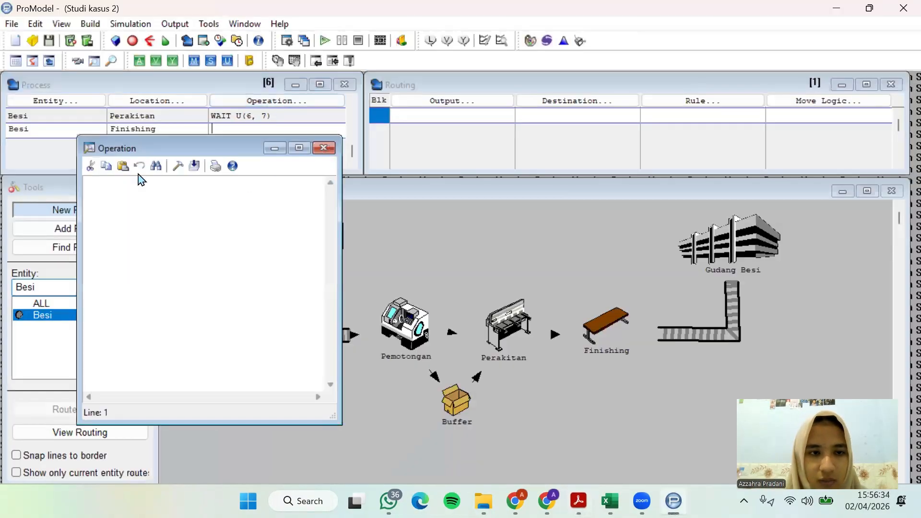
click(178, 166)
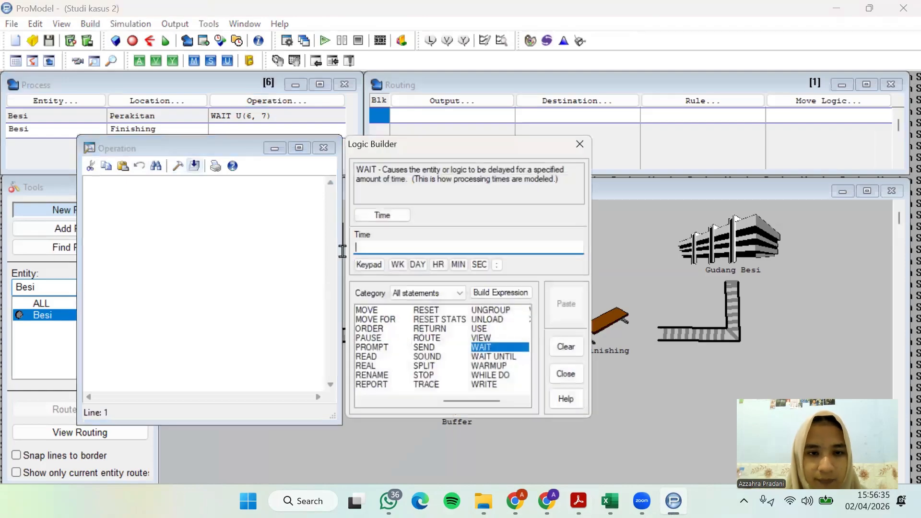
double_click(483, 355)
click(490, 366)
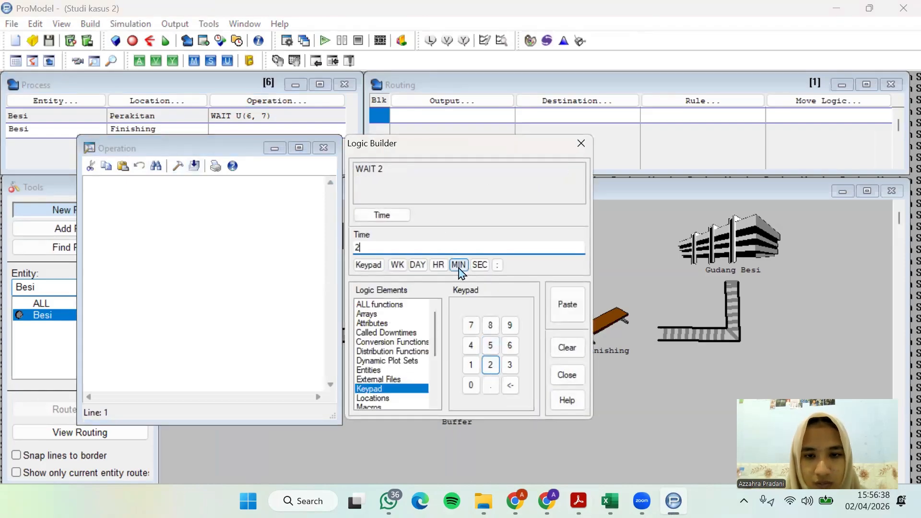
click(459, 265)
click(568, 305)
click(582, 143)
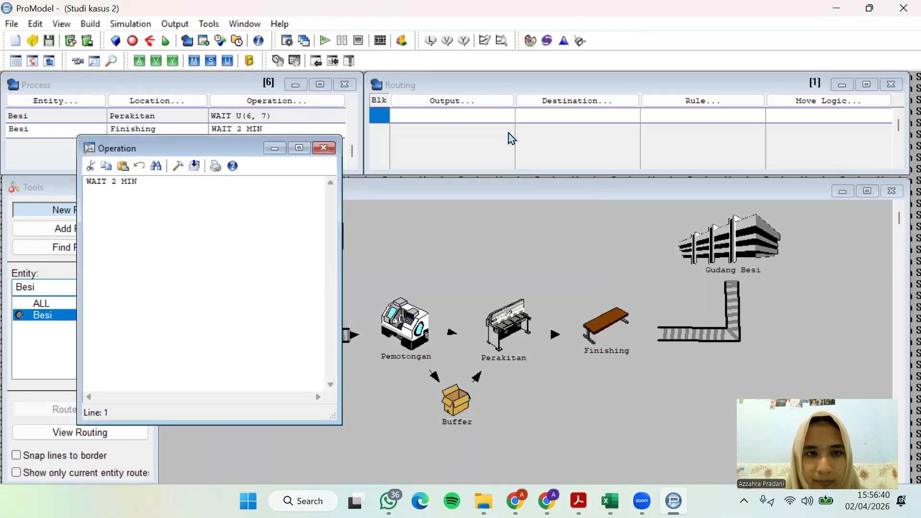
Set Besi as the routing output of the Finishing process and close the operation logic editor
click(461, 102)
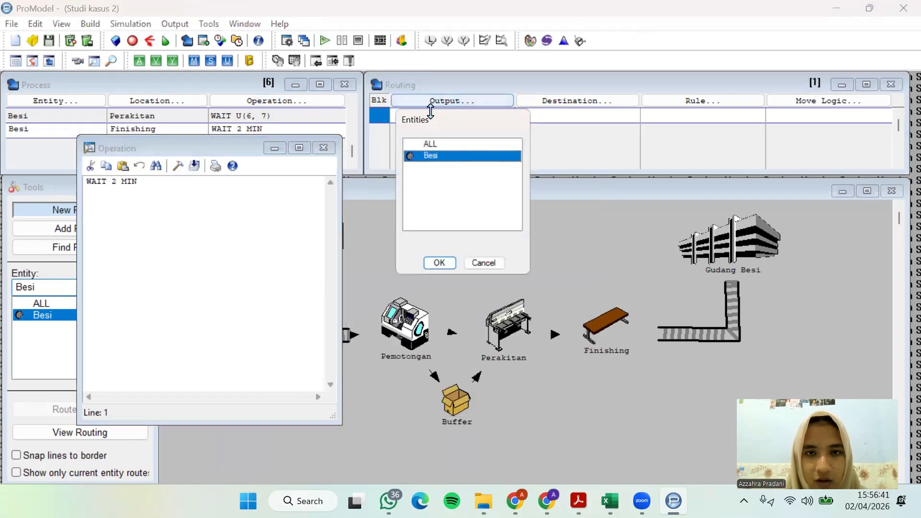
click(440, 265)
click(323, 148)
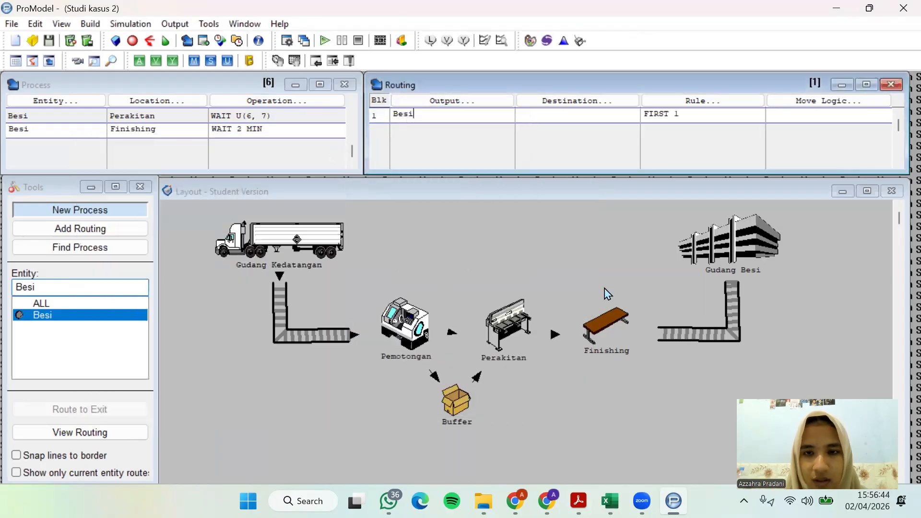
Switch to the case study PDF, read where Besi goes after finishing, and return to ProModel
click(579, 501)
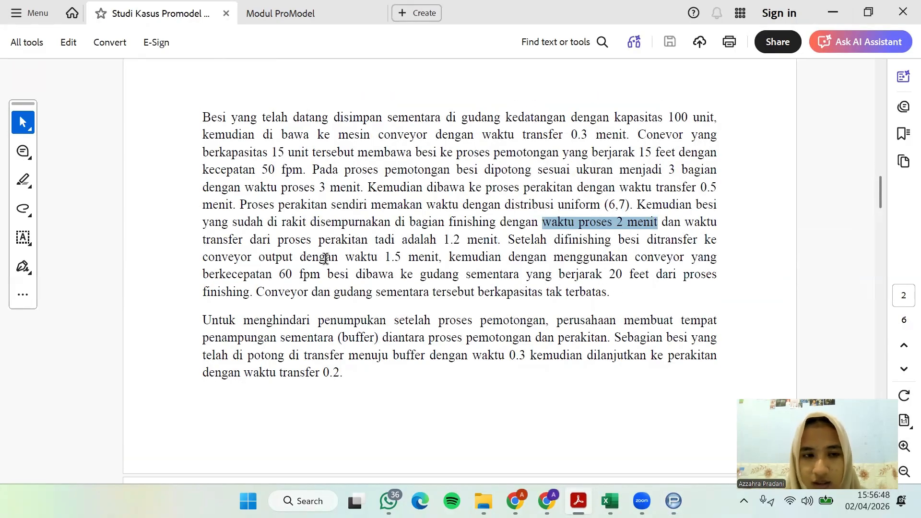
drag(202, 257, 443, 257)
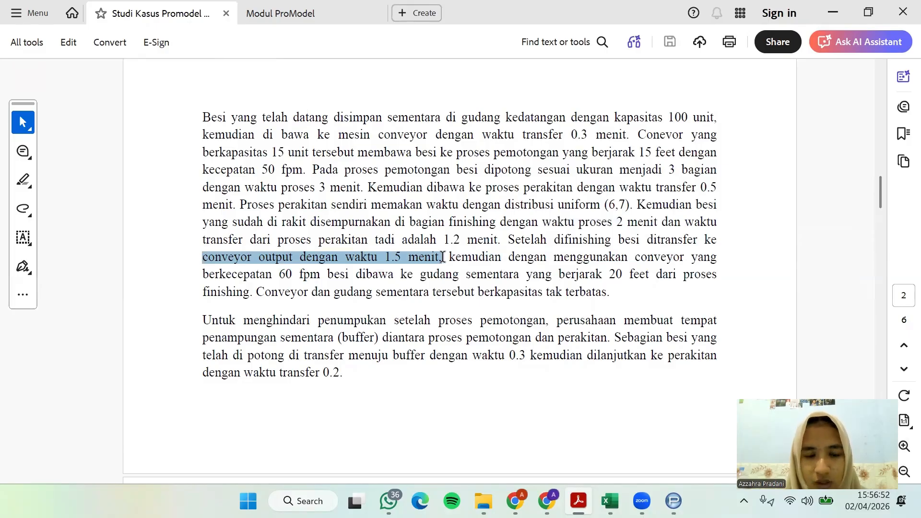
click(284, 282)
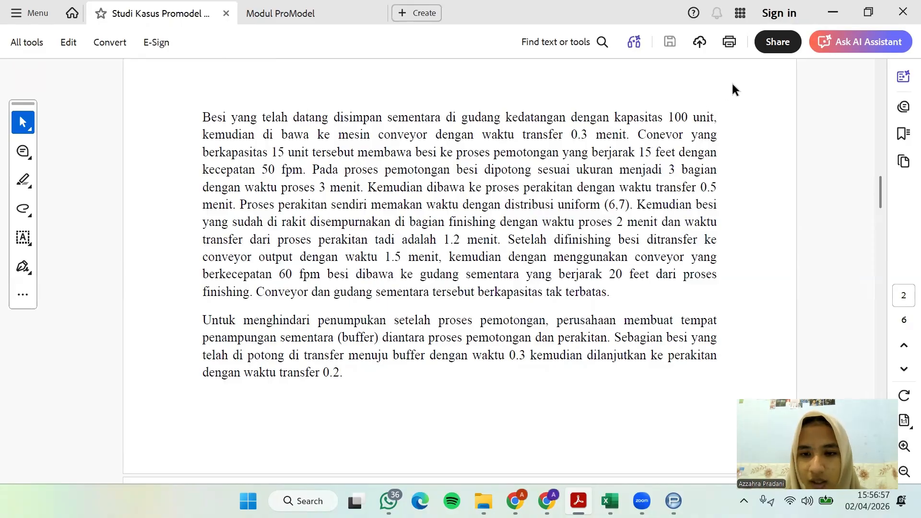
click(834, 12)
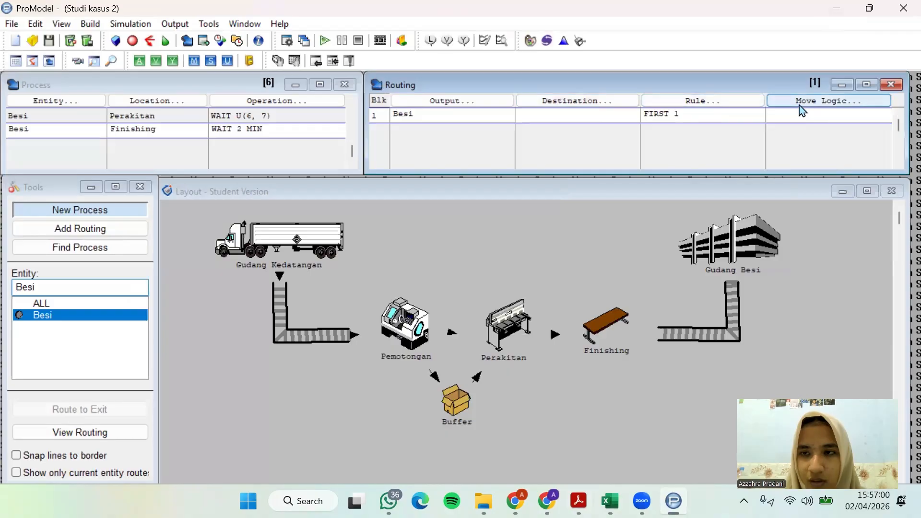
Set Conveyor_Output as the routing destination of Besi from Finishing
click(609, 104)
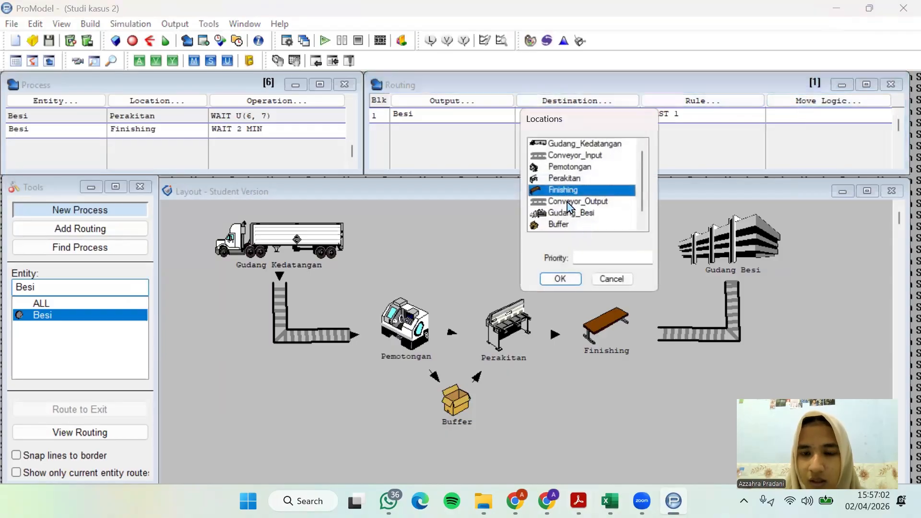
click(569, 202)
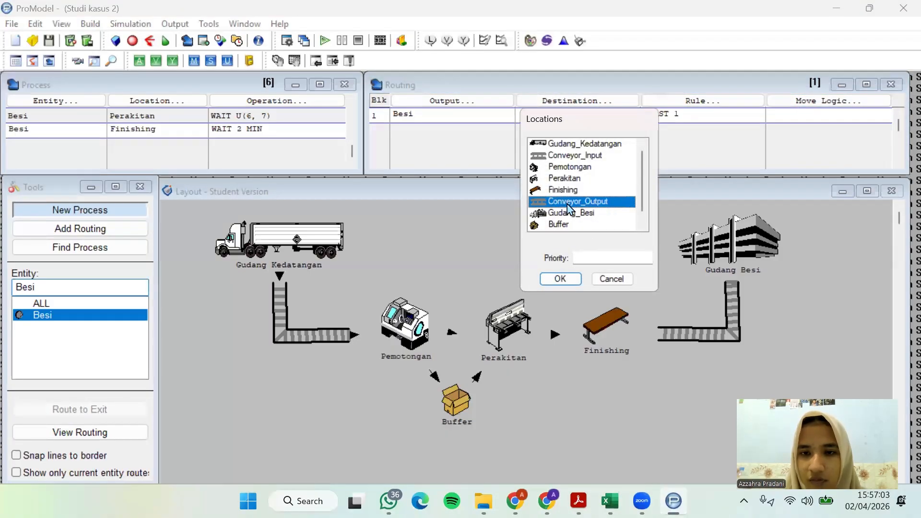
click(561, 279)
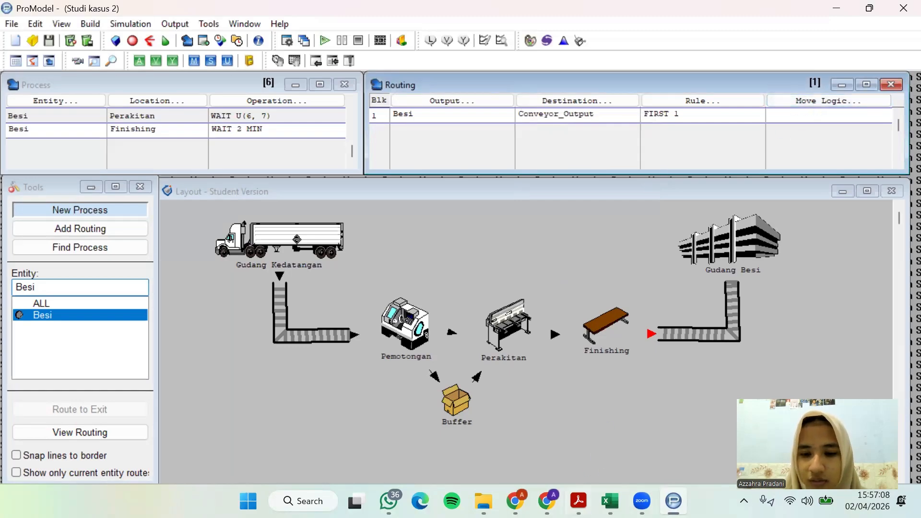
Switch to the case study PDF, check the transfer time from finishing to the output conveyor, and return to ProModel
click(579, 501)
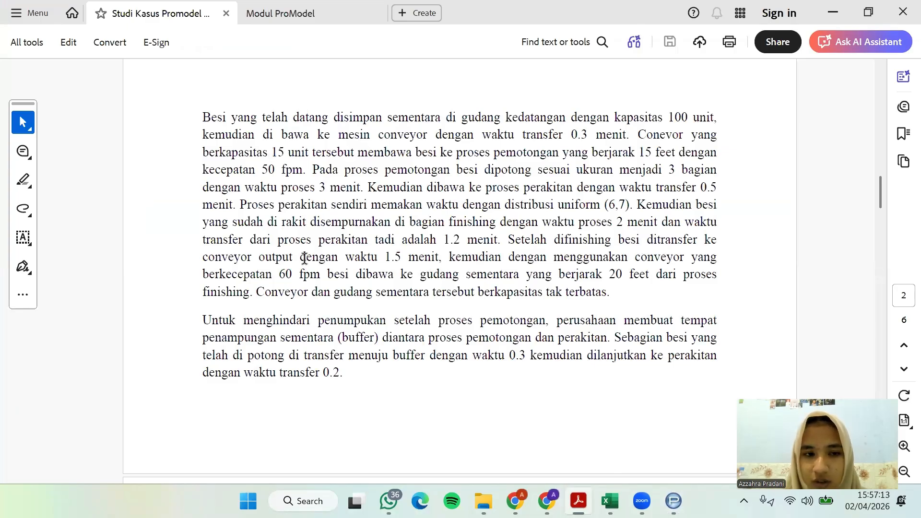
drag(406, 266, 345, 259)
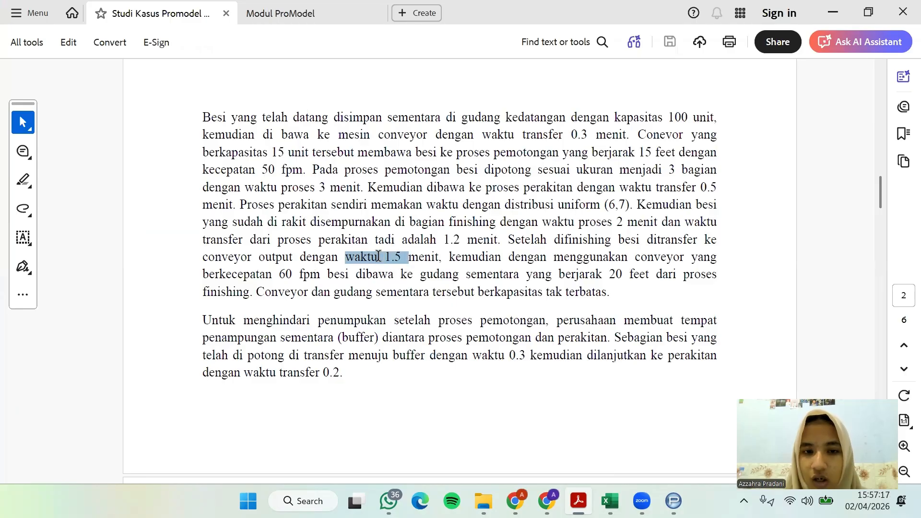
drag(630, 221, 717, 222)
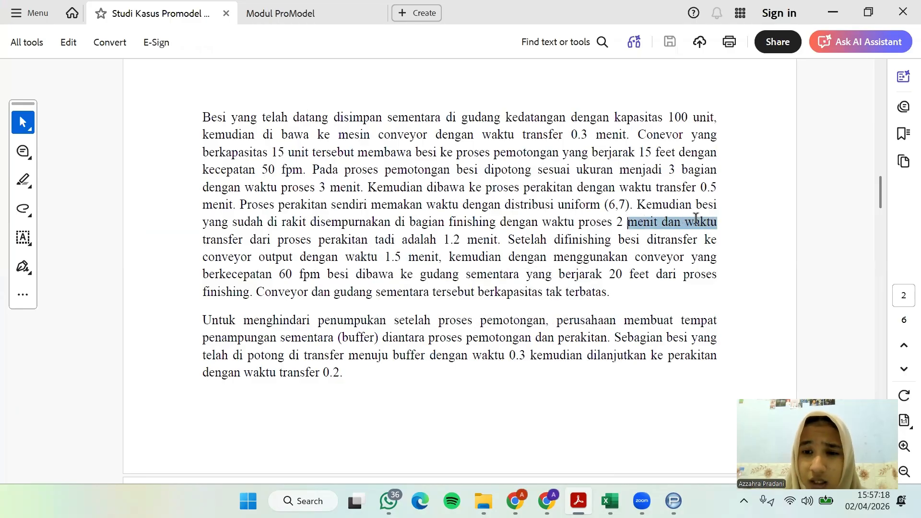
drag(302, 260, 422, 264)
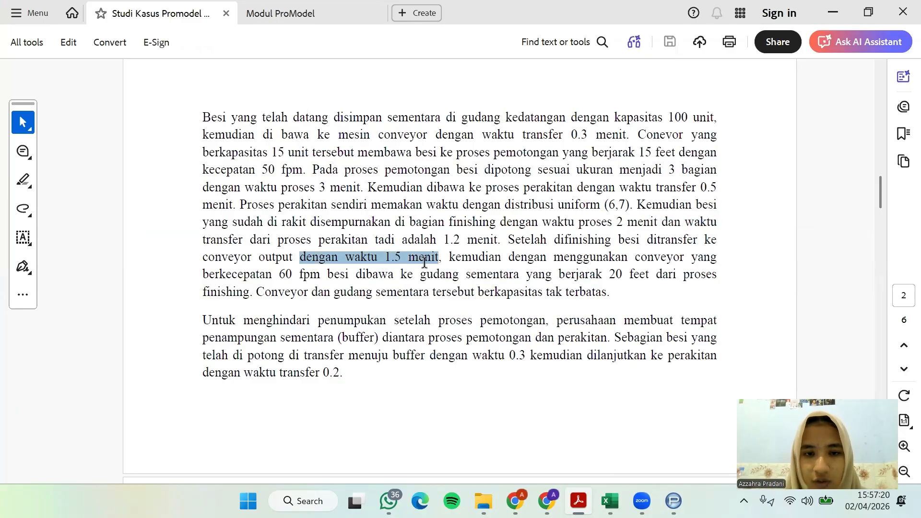
click(450, 248)
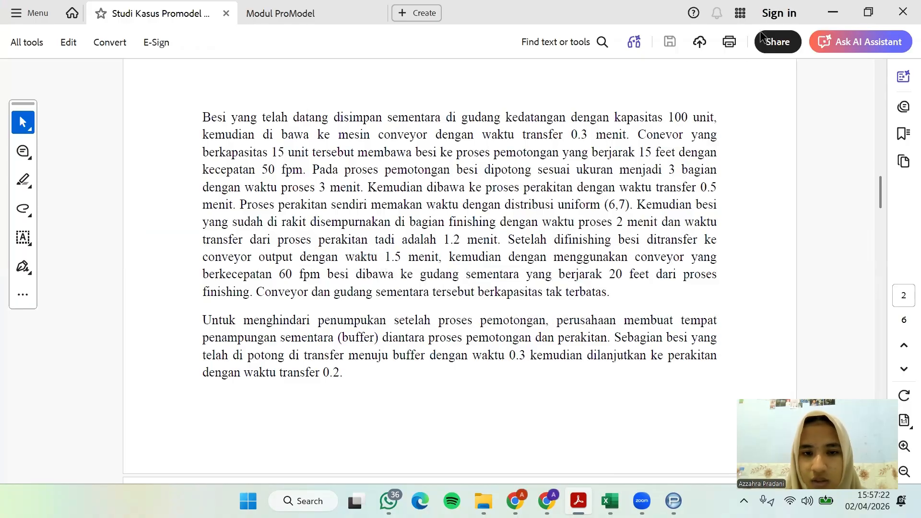
click(833, 12)
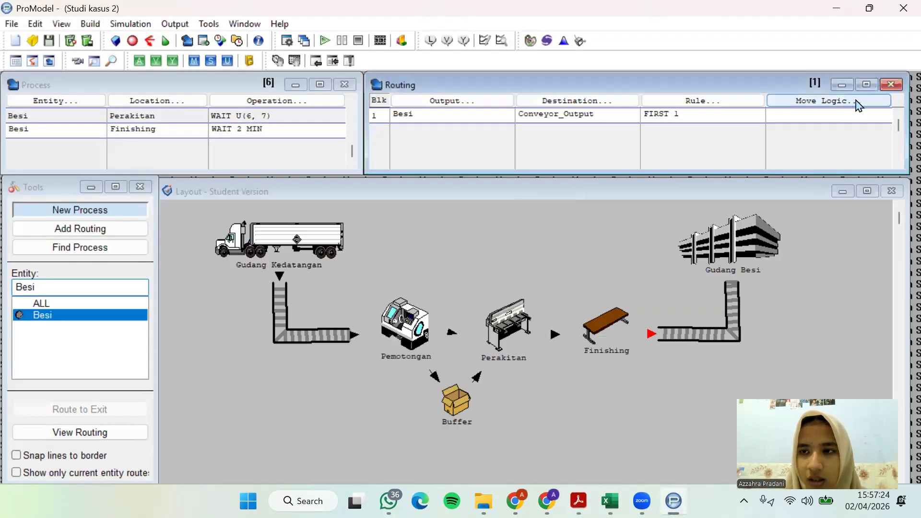
Set the move logic of Besi's route from Finishing to Conveyor_Output to MOVE FOR 1.5 MIN and close the logic editor
click(854, 102)
click(674, 206)
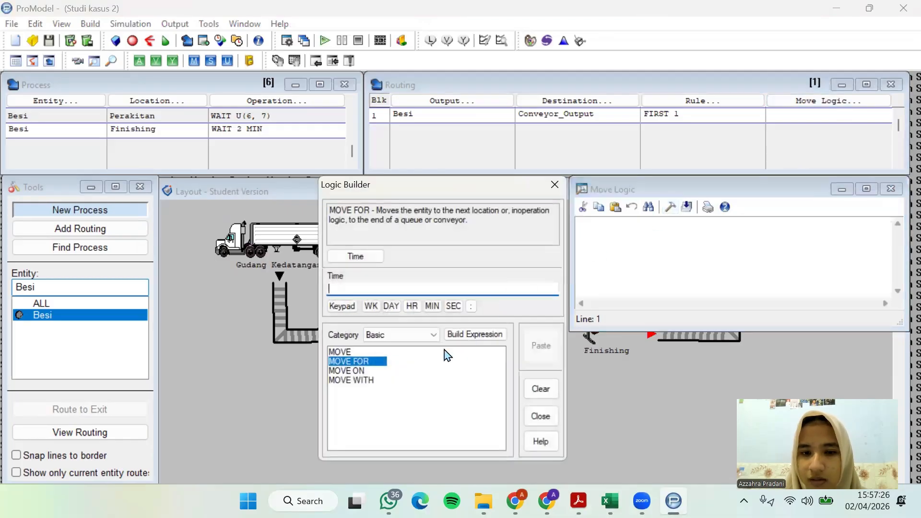
double_click(358, 361)
click(445, 406)
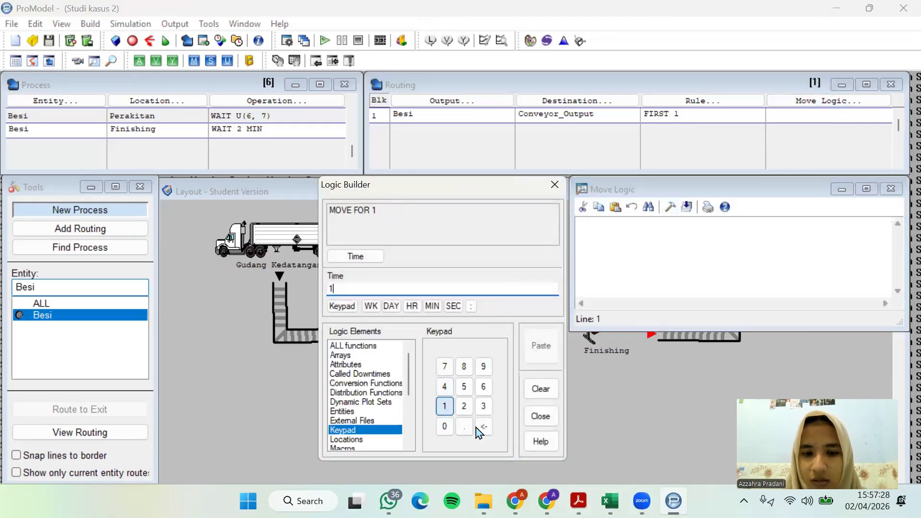
click(465, 426)
click(465, 387)
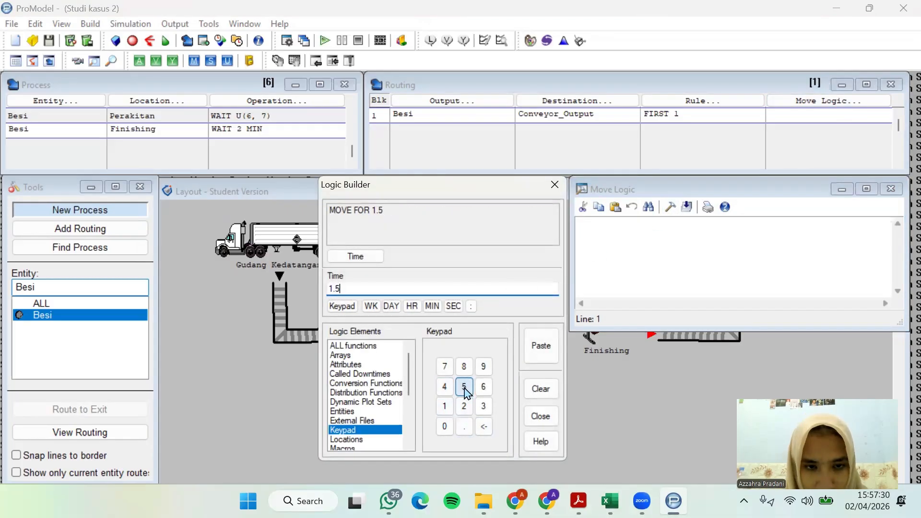
click(433, 306)
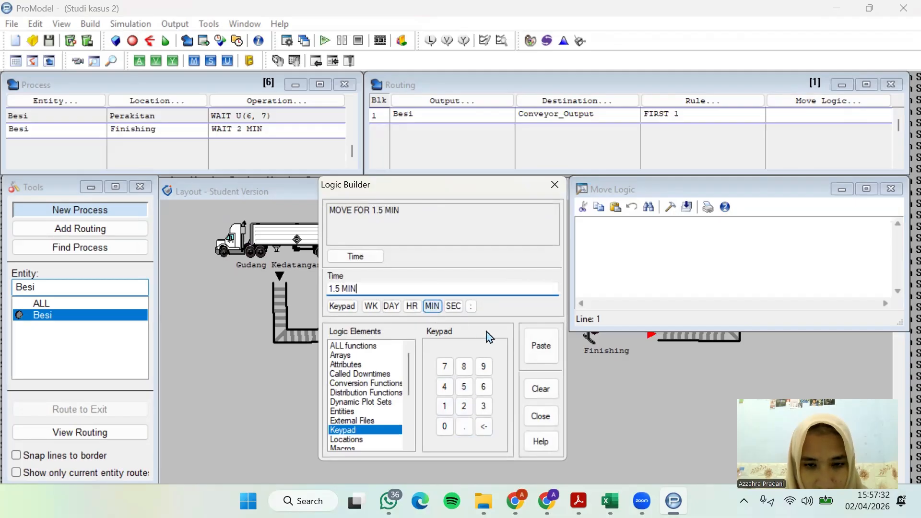
click(535, 349)
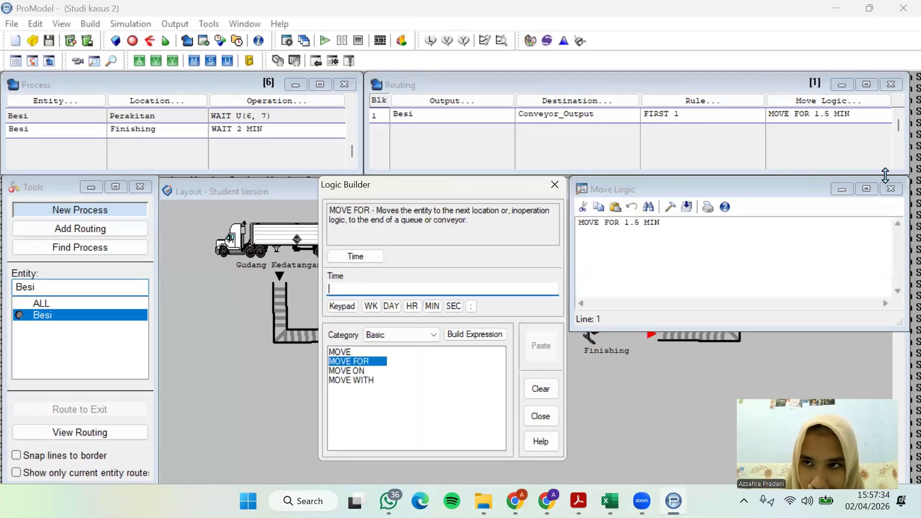
click(892, 190)
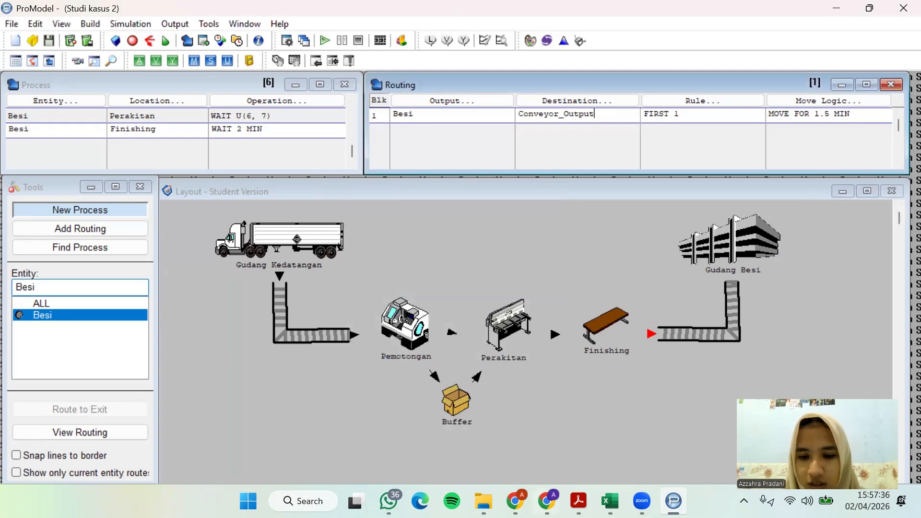
Switch to the case study PDF, read how Besi travels from the output conveyor to the temporary warehouse, and return to ProModel
click(579, 501)
scroll(528, 272, down, 1)
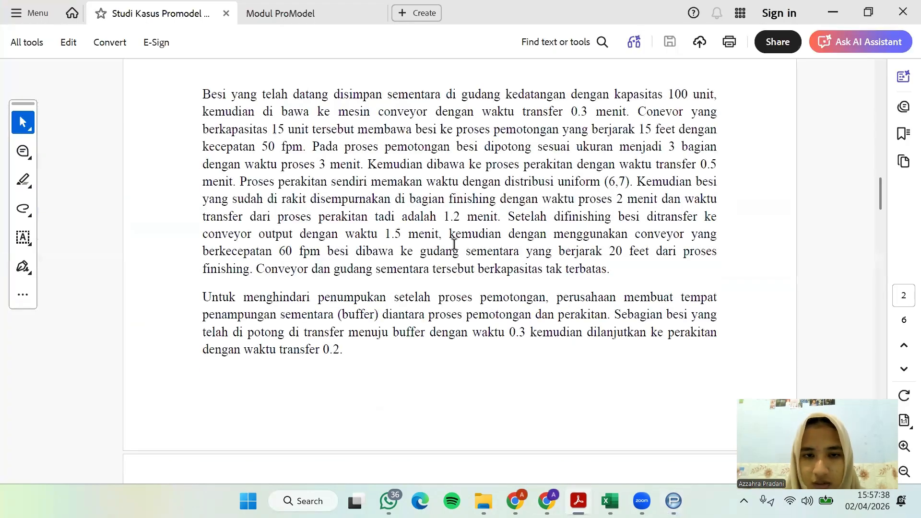
drag(450, 235, 628, 234)
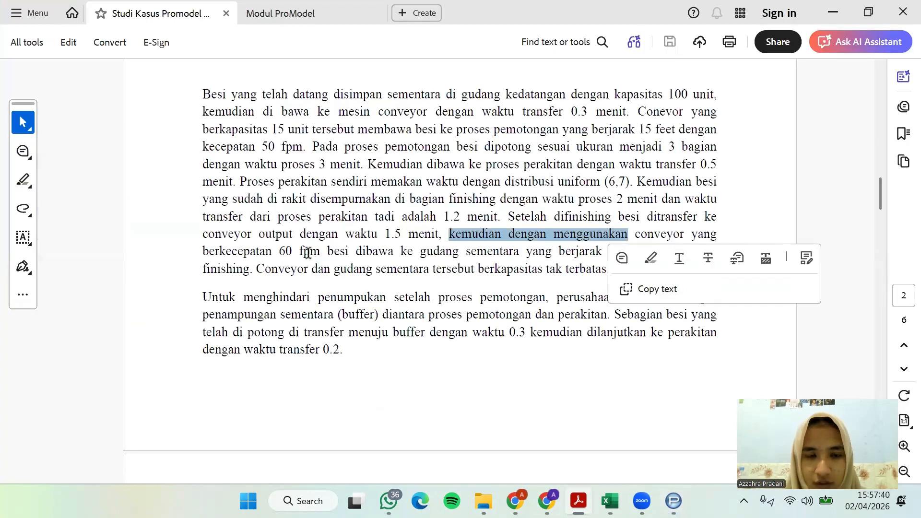
click(508, 254)
drag(494, 253, 649, 252)
drag(268, 271, 556, 273)
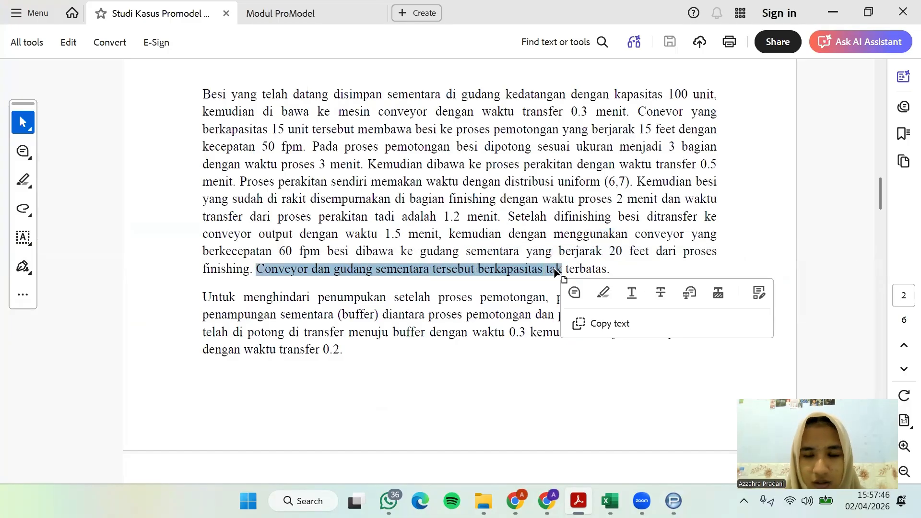
click(593, 266)
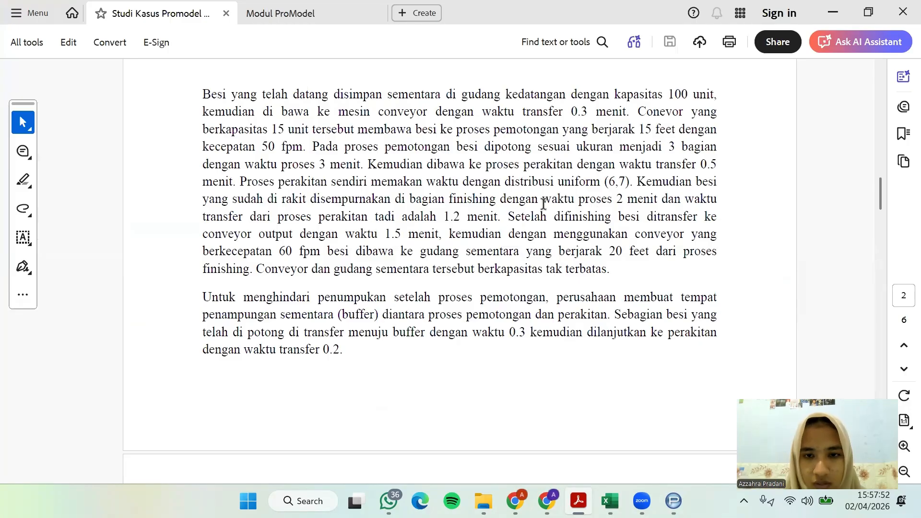
click(822, 12)
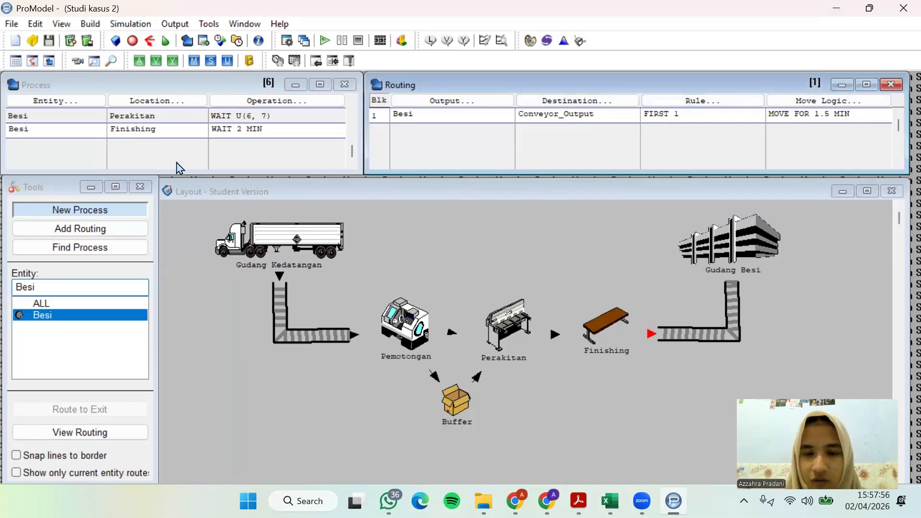
Add a new process record for Besi at Conveyor_Output below the Finishing record
click(46, 135)
click(48, 143)
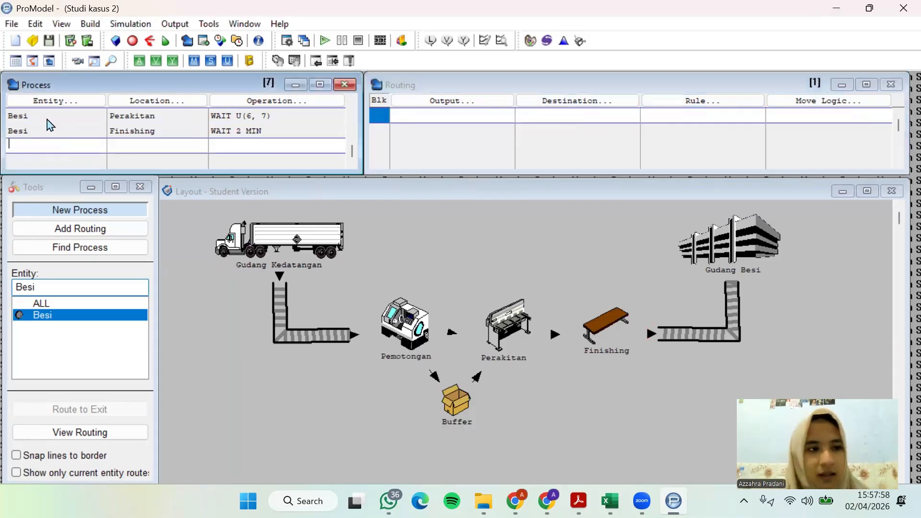
click(52, 101)
click(54, 295)
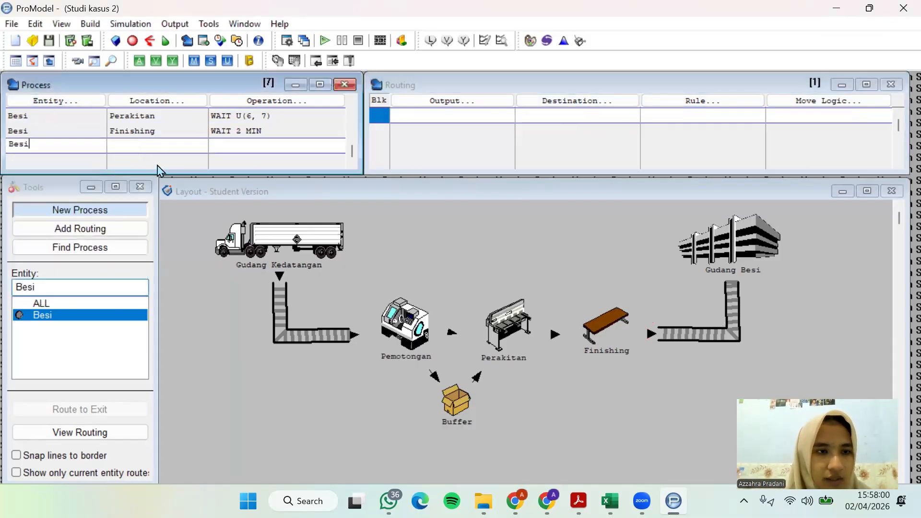
click(157, 101)
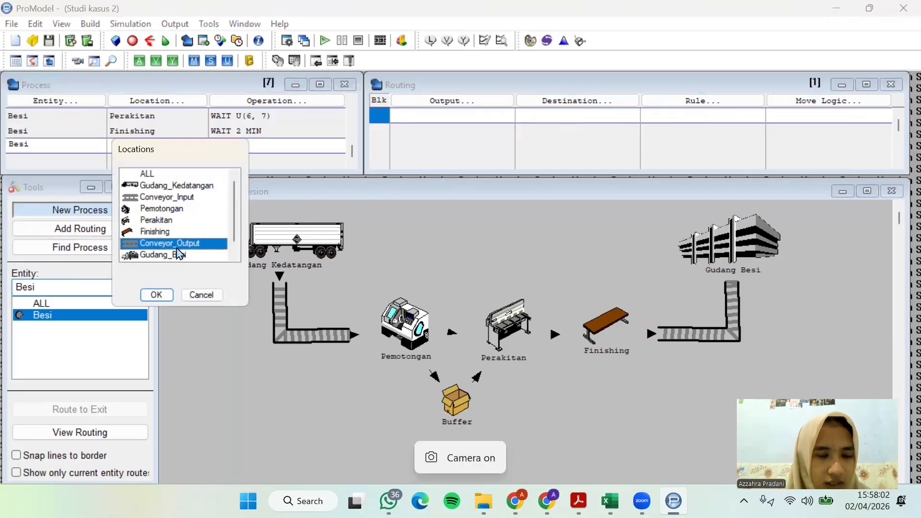
click(155, 295)
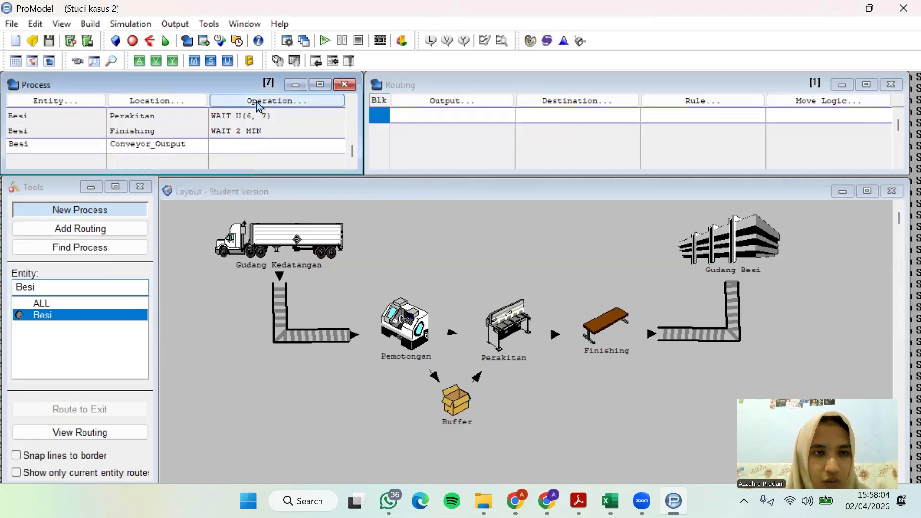
Route Besi from Conveyor_Output with Besi as the output and Gudang_Besi as the destination
click(459, 101)
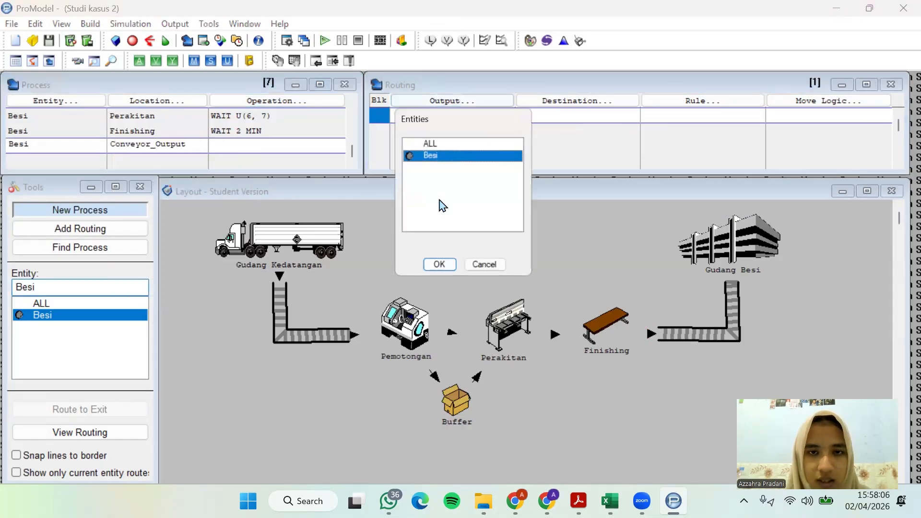
click(436, 264)
click(575, 102)
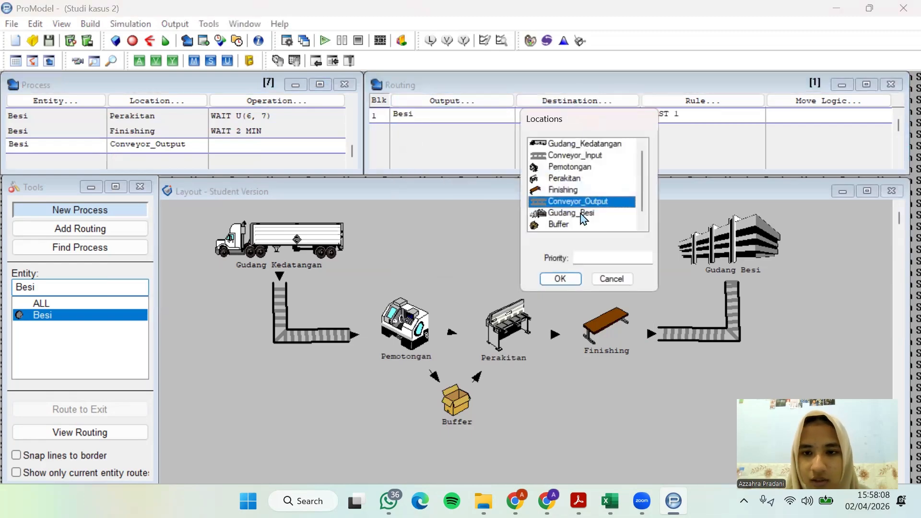
click(583, 213)
click(561, 280)
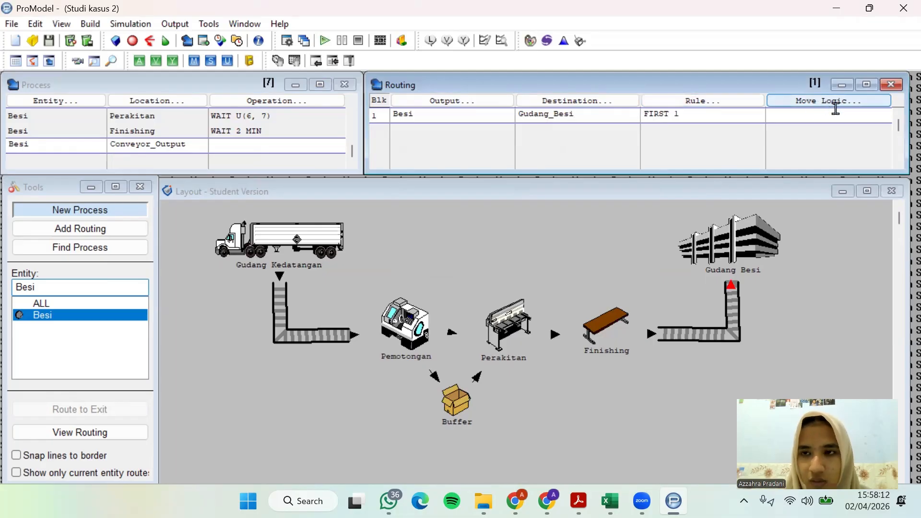
Add a new process record for Besi at Gudang_Besi below the Conveyor_Output record
click(95, 147)
click(97, 157)
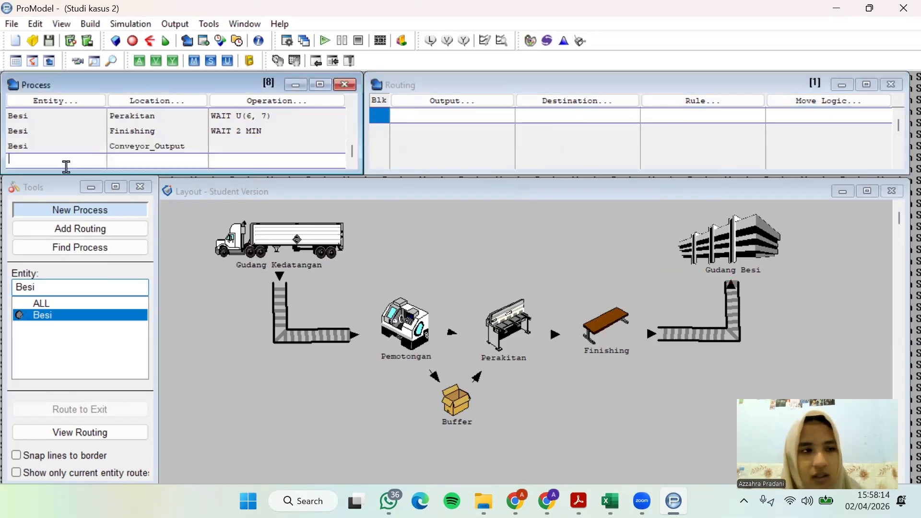
click(63, 102)
click(56, 310)
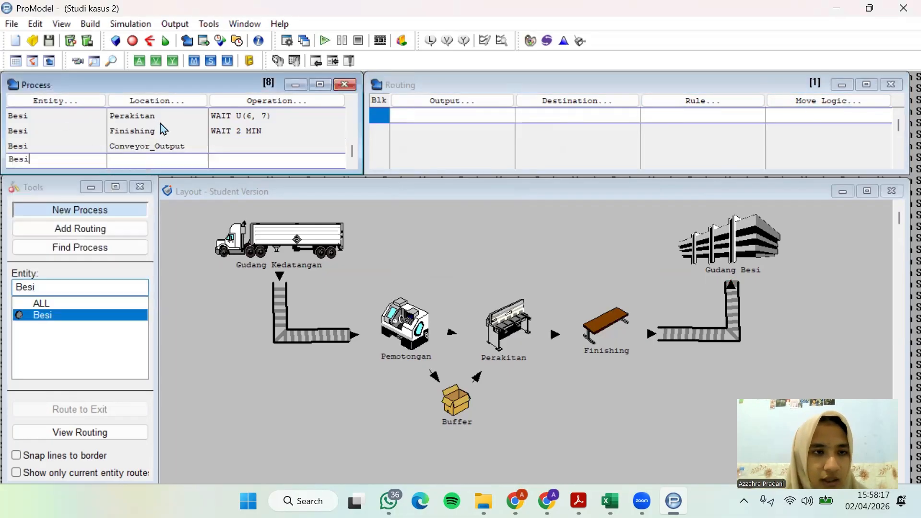
click(158, 100)
click(163, 269)
click(154, 309)
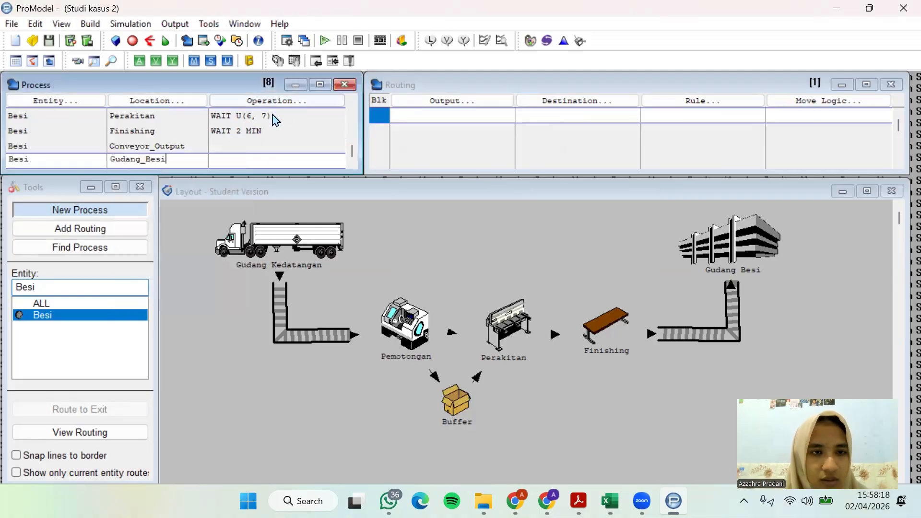
Route Besi from Gudang_Besi with Besi as the output and EXIT as the destination
click(471, 102)
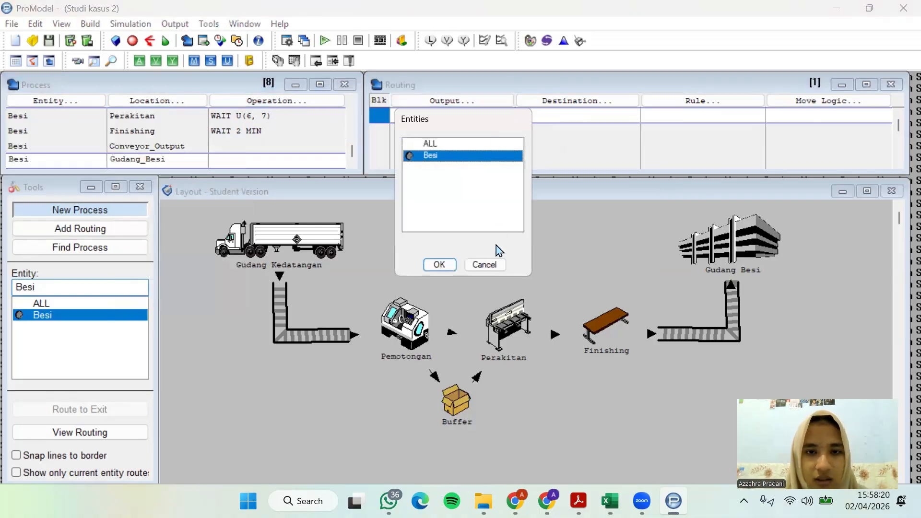
click(439, 264)
click(602, 103)
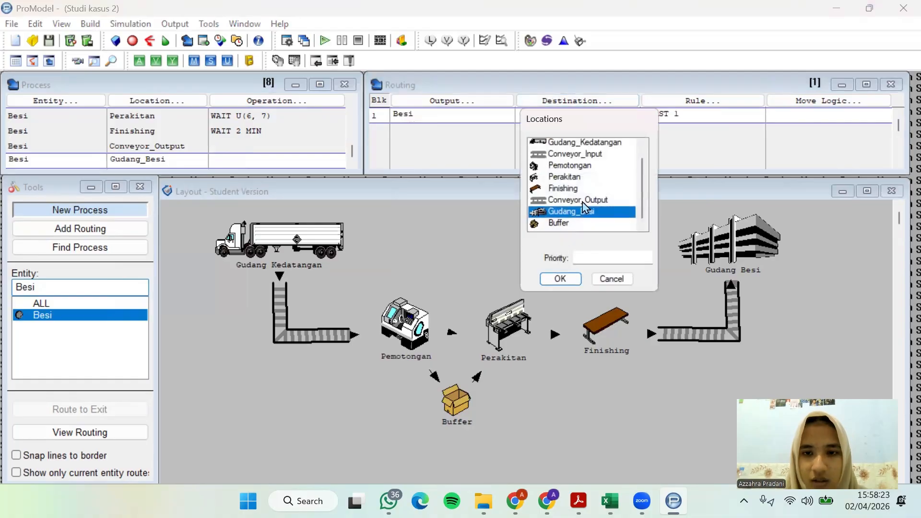
scroll(587, 216, down, 1)
click(557, 224)
click(560, 280)
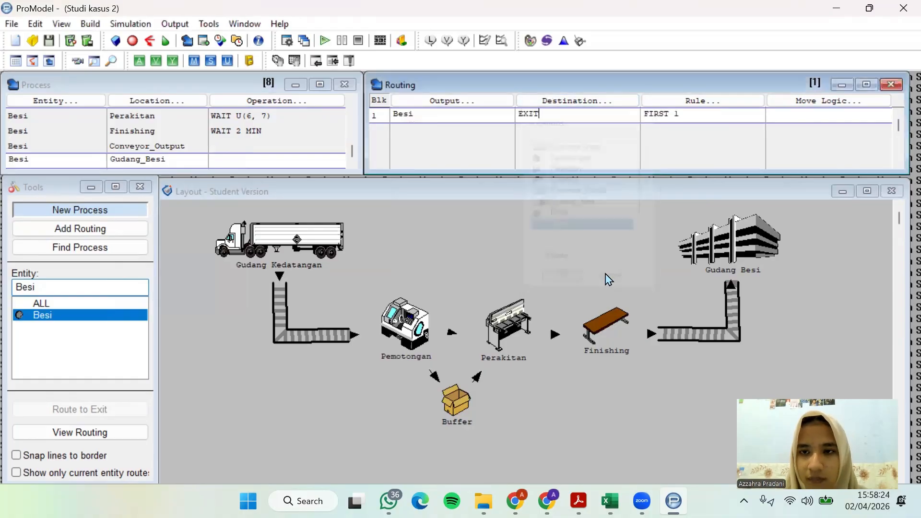
Switch to the case study PDF, review the post-finishing flow, buffer paragraph and arrival description, and return to ProModel
click(579, 501)
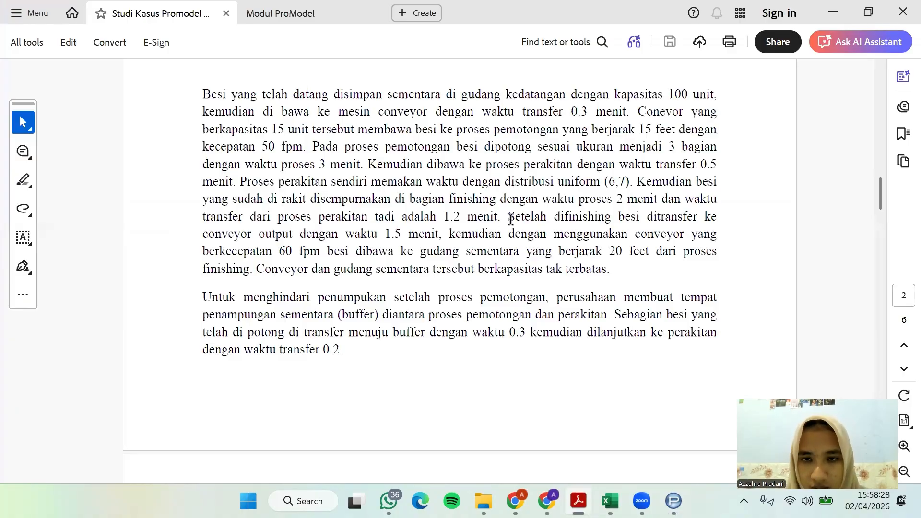
drag(511, 219, 701, 214)
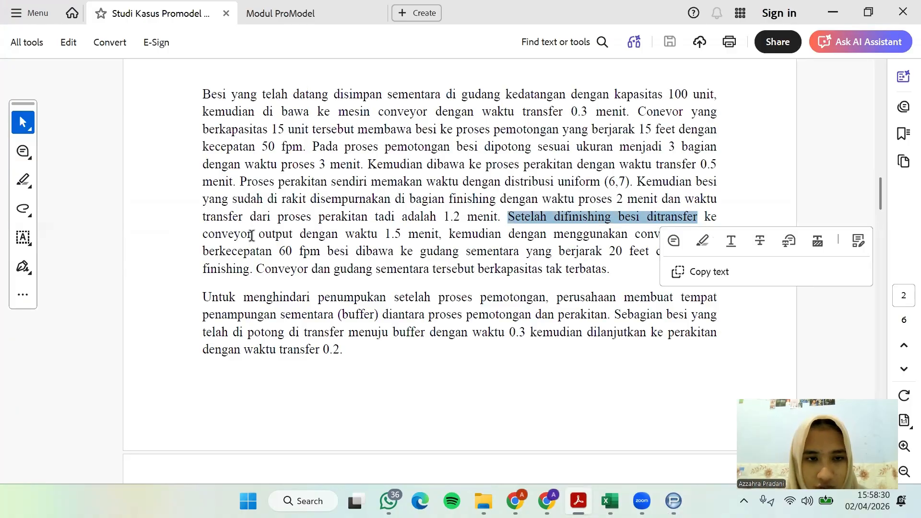
drag(203, 234, 717, 249)
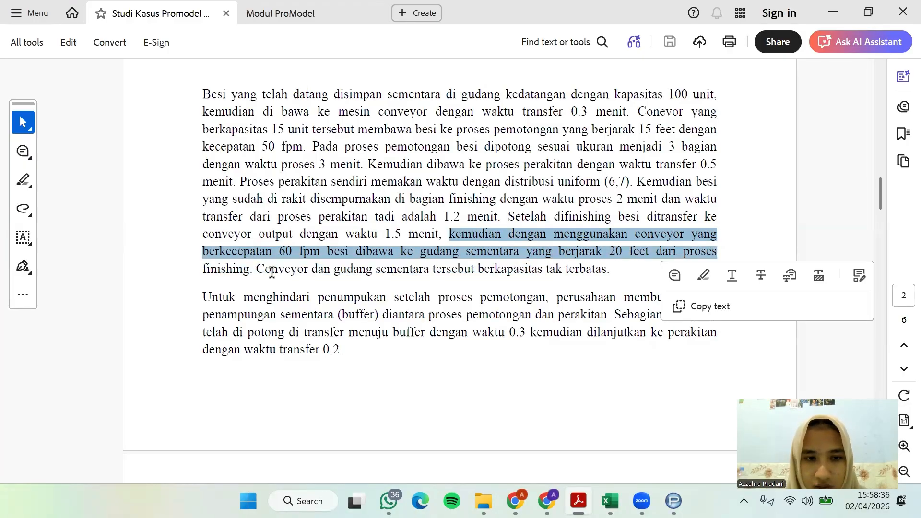
drag(254, 271, 608, 269)
click(482, 334)
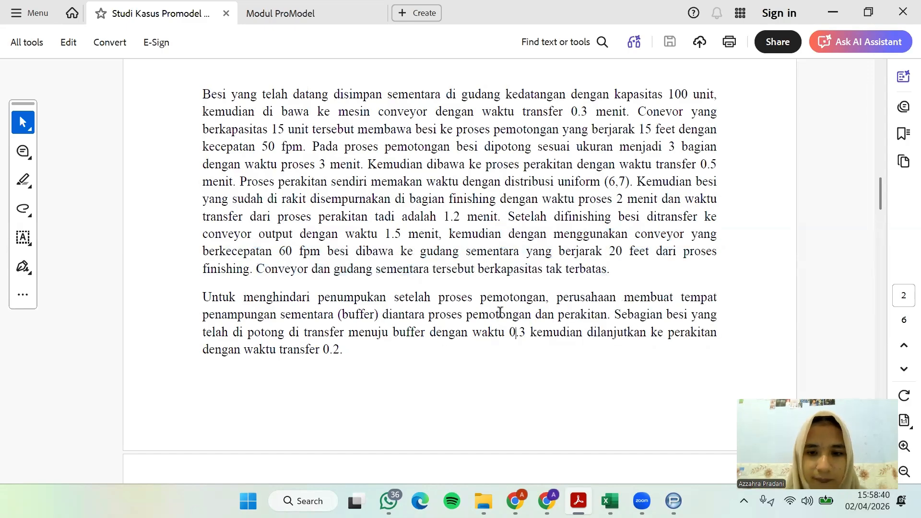
scroll(482, 211, up, 1)
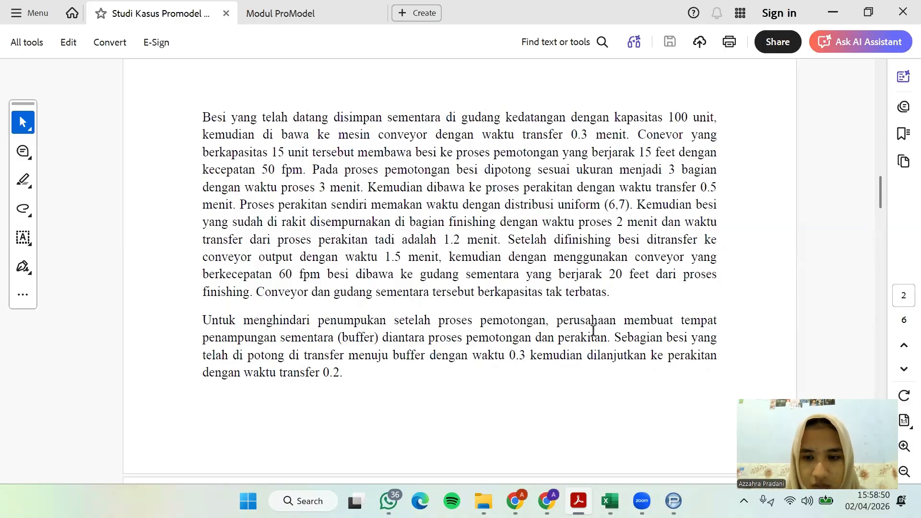
scroll(593, 331, up, 8)
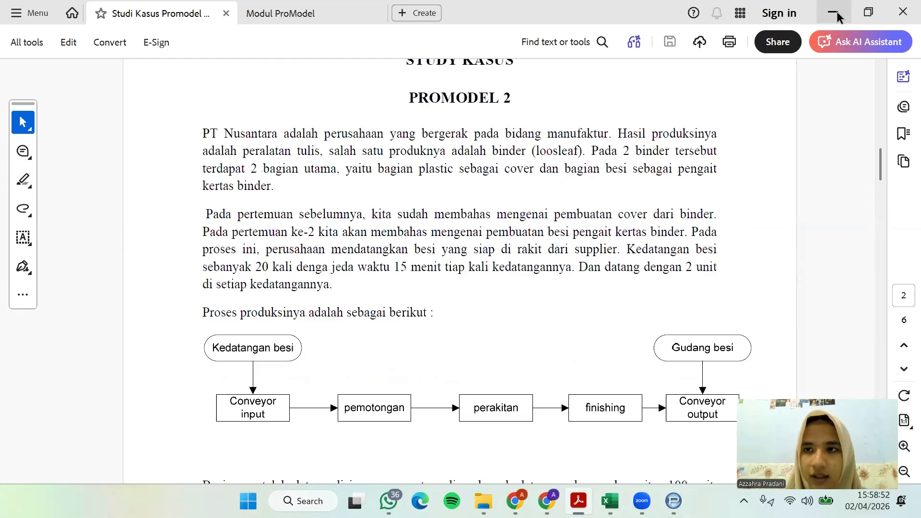
click(835, 13)
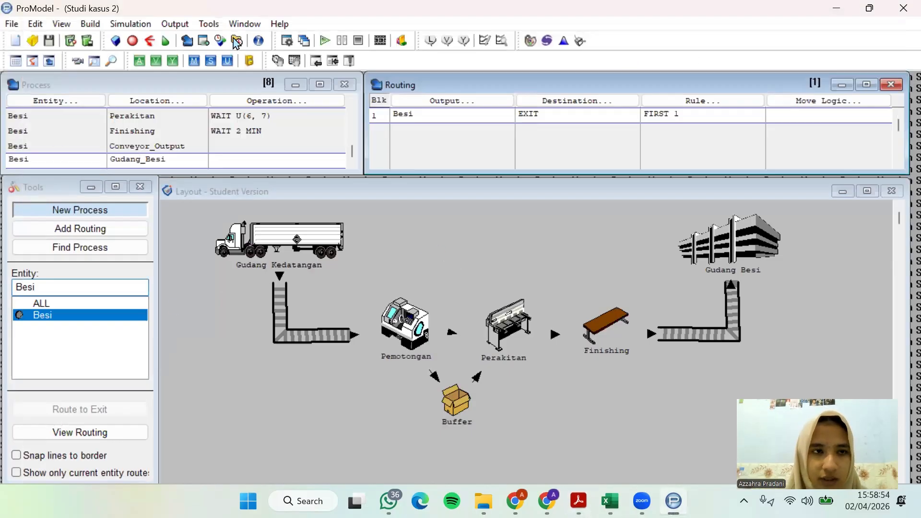
Open the arrivals table, shift the layout window slightly, and bring the entity tools window to the front
click(98, 24)
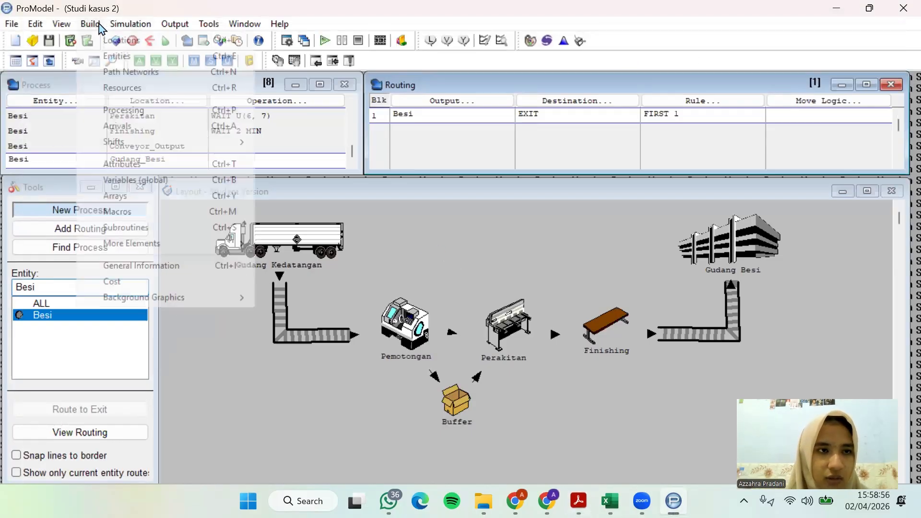
click(119, 125)
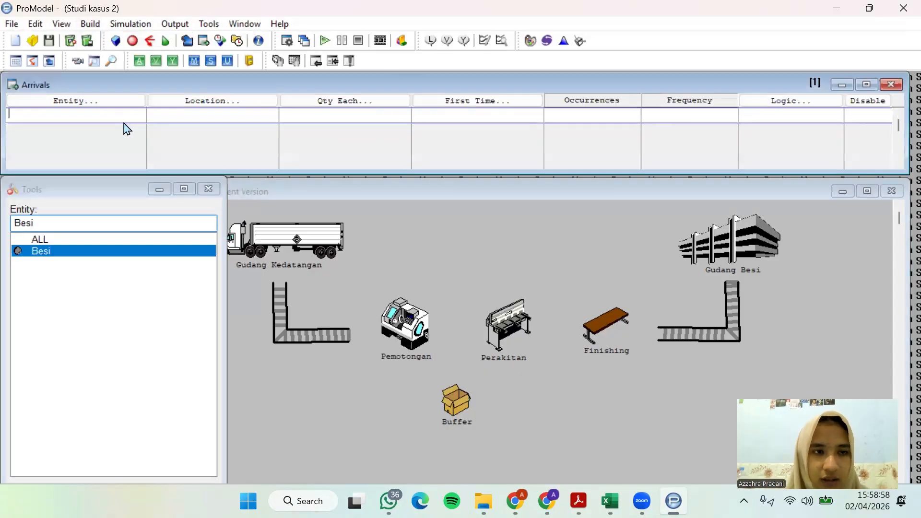
drag(374, 191, 399, 183)
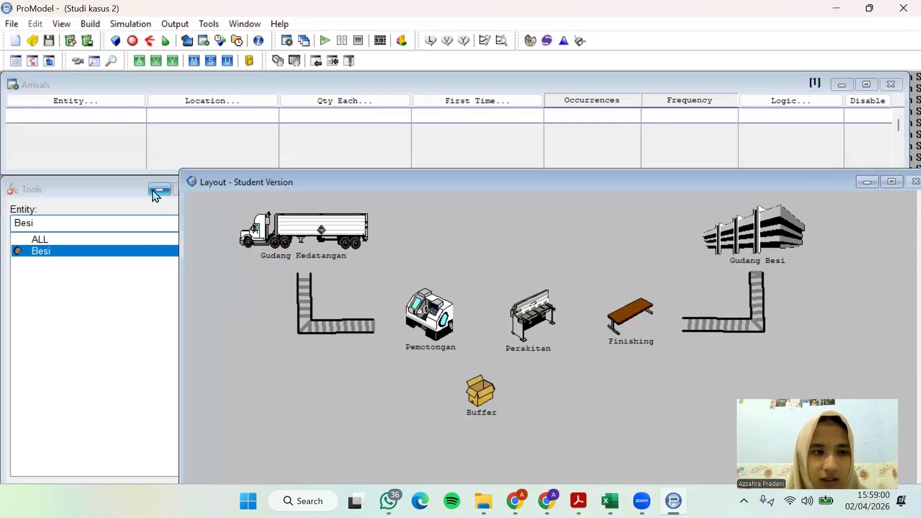
click(126, 191)
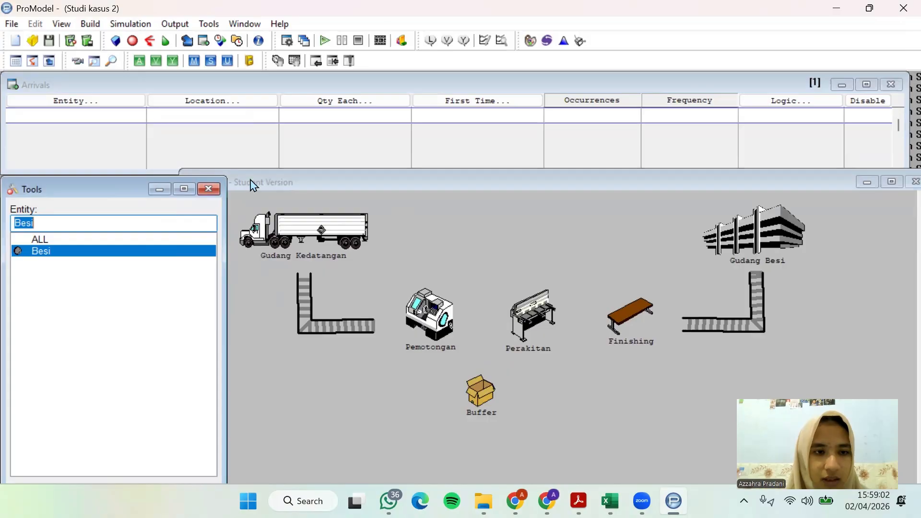
Shift the layout window slightly, review the arrival count, interval and quantity in the case study PDF, and return to ProModel
drag(250, 180, 239, 181)
click(579, 501)
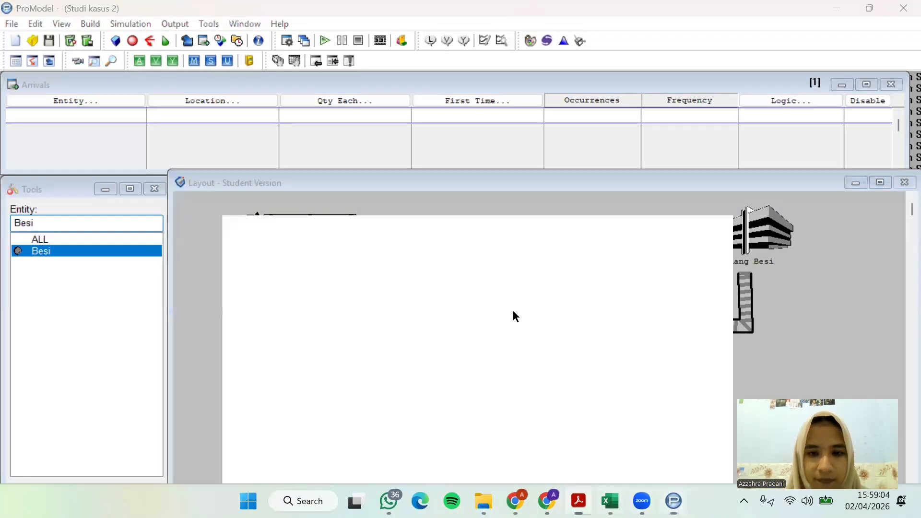
scroll(513, 311, down, 1)
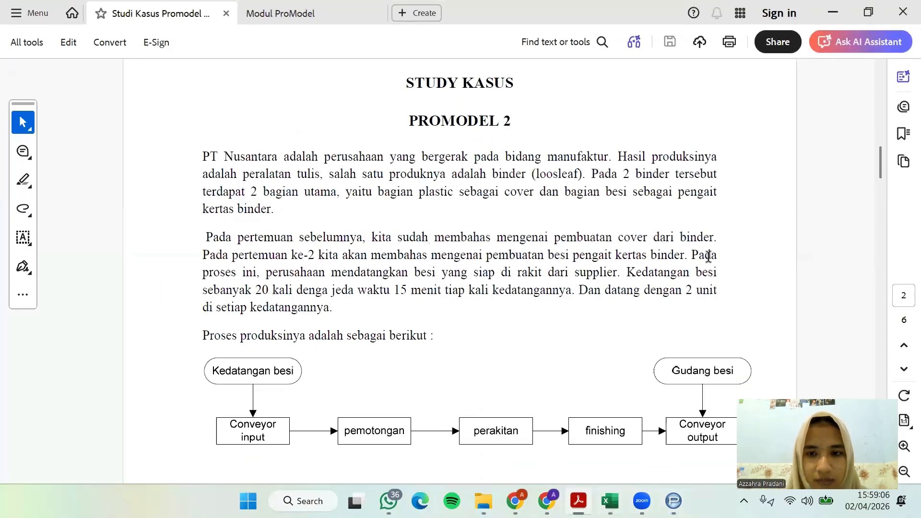
drag(632, 276, 556, 297)
drag(656, 290, 402, 309)
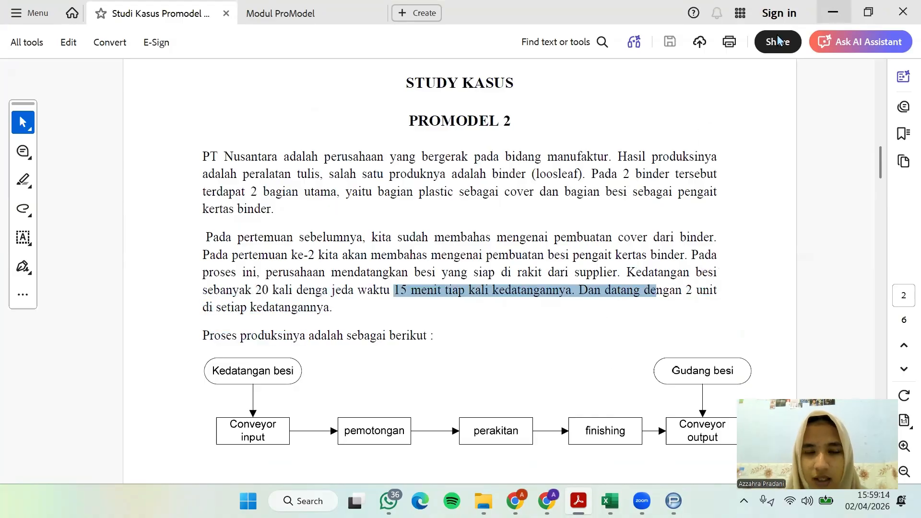
click(833, 13)
Add an arrival record for Besi at Gudang_Kedatangan with a quantity of 2 per arrival
click(93, 101)
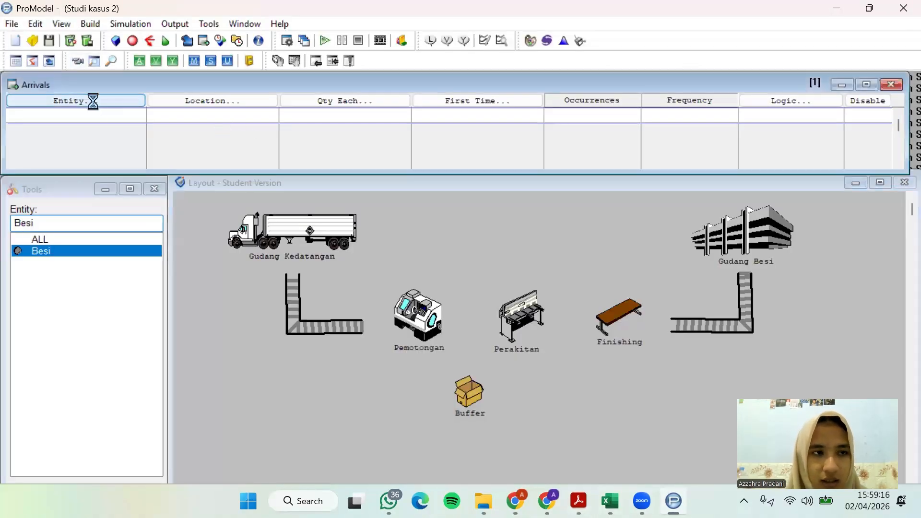
click(54, 264)
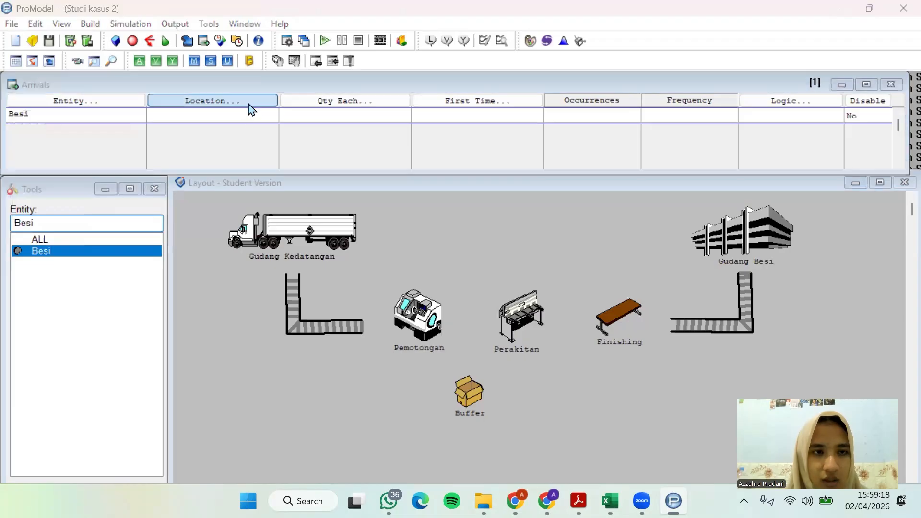
click(250, 109)
click(195, 267)
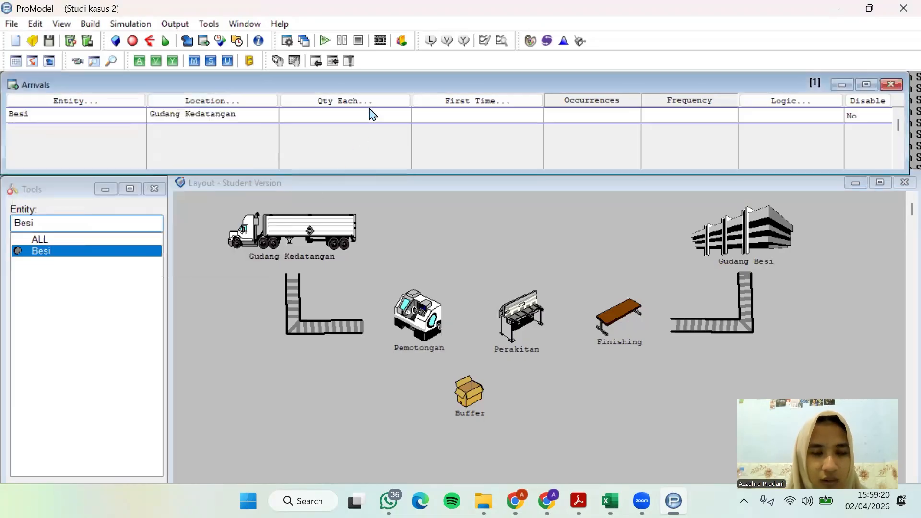
click(372, 102)
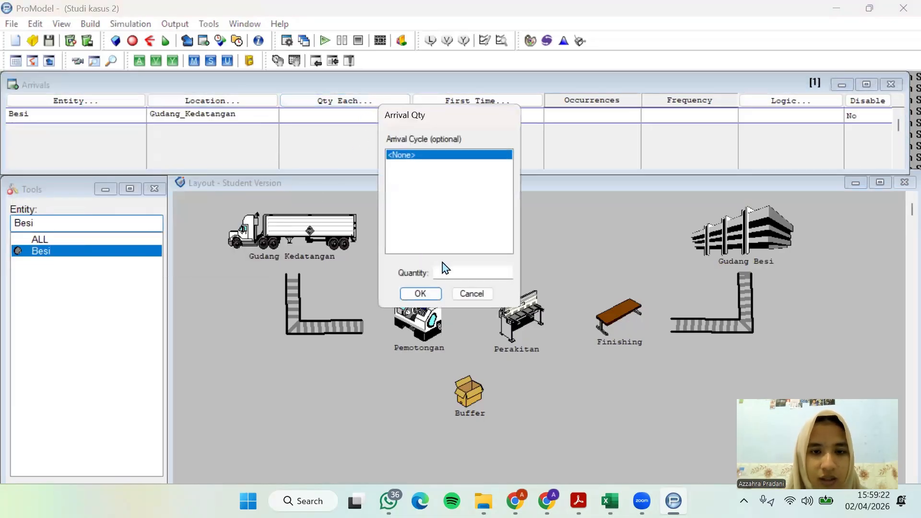
click(443, 271)
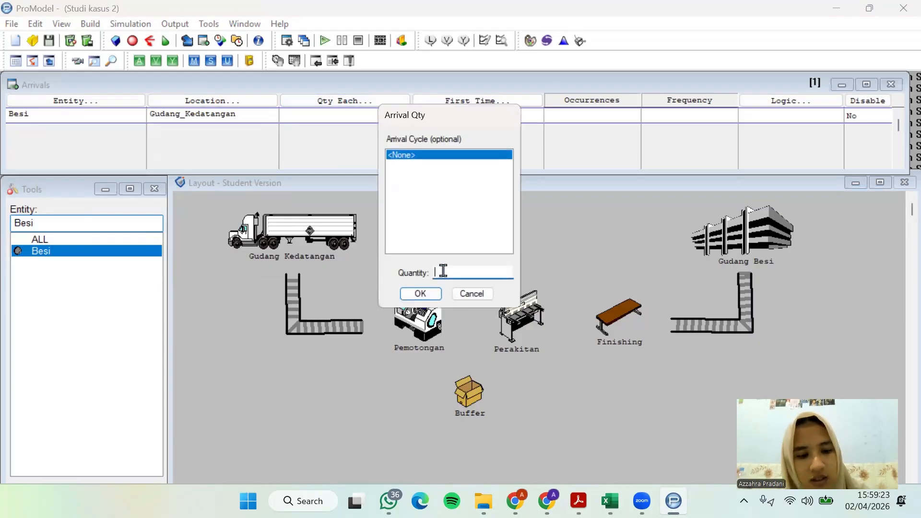
click(432, 294)
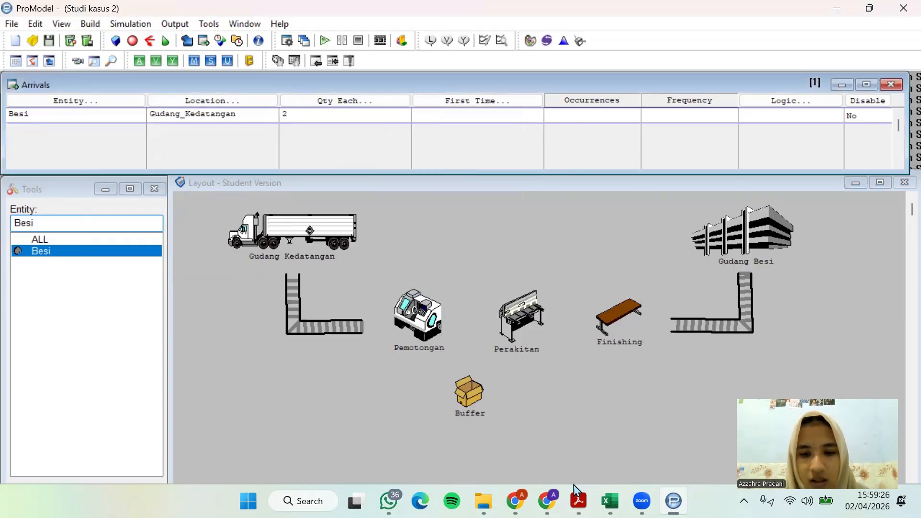
Recheck the arrival description in the case study PDF and set the Besi arrival to 20 occurrences with a frequency of 15
click(578, 500)
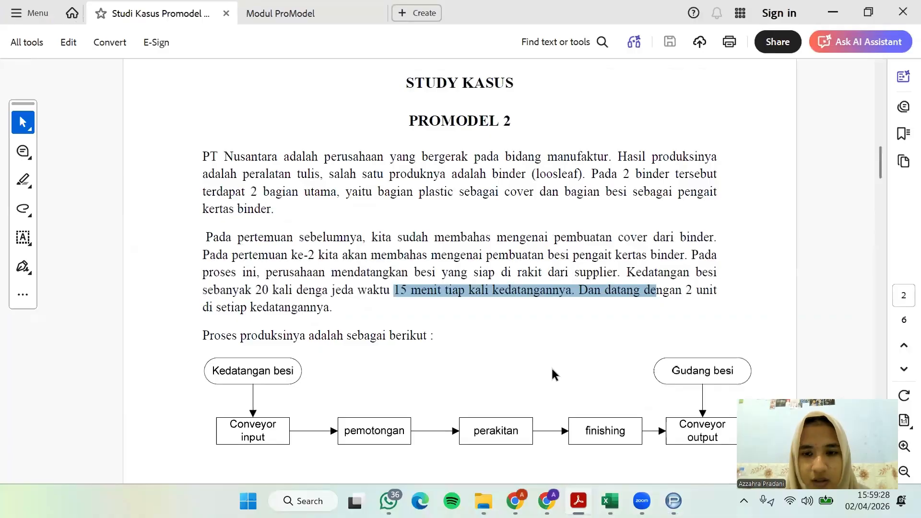
scroll(554, 364, down, 1)
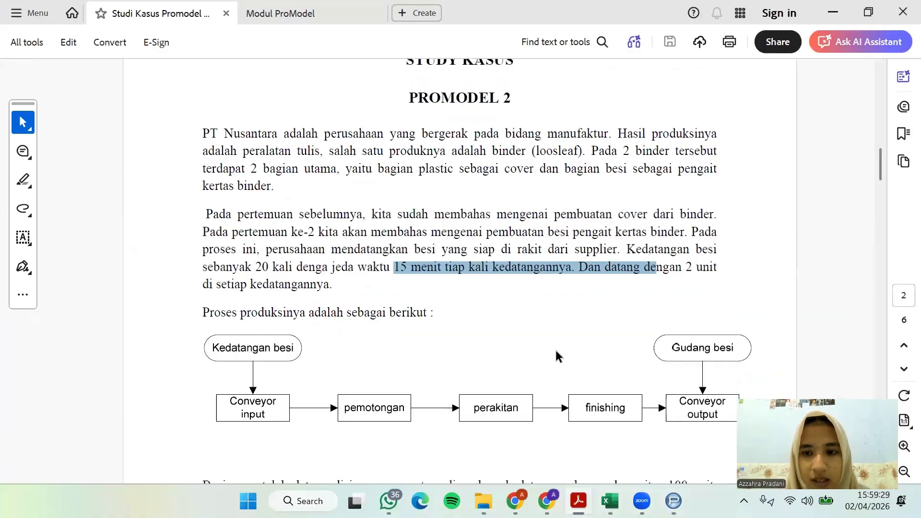
click(837, 15)
click(556, 114)
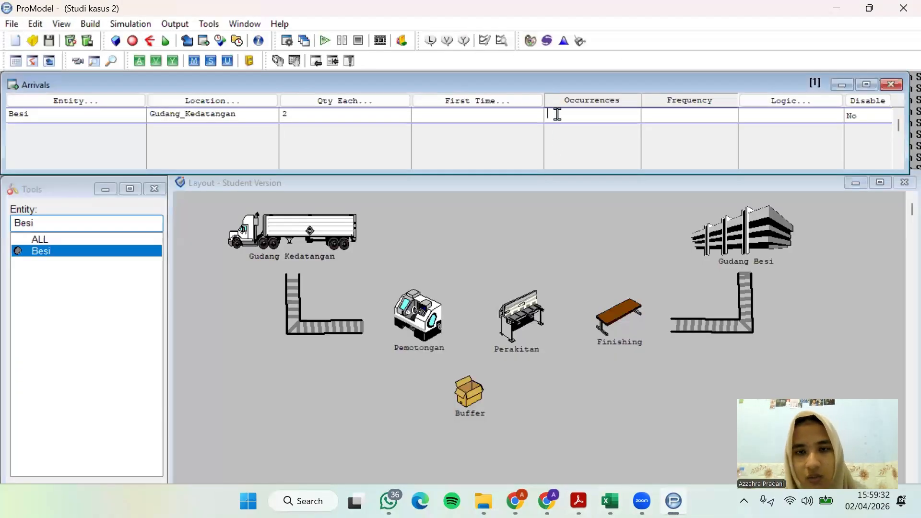
click(669, 119)
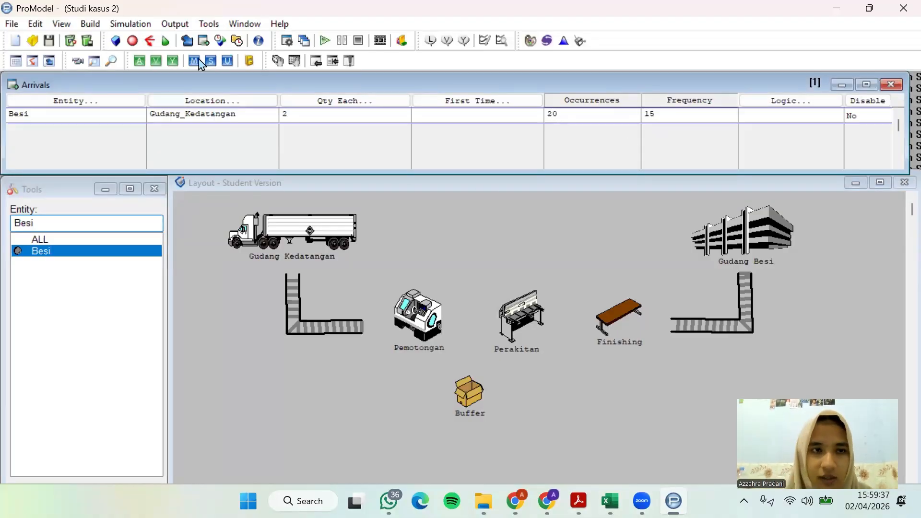
Review the model's locations, entities, processing and arrivals definitions one after another
click(100, 26)
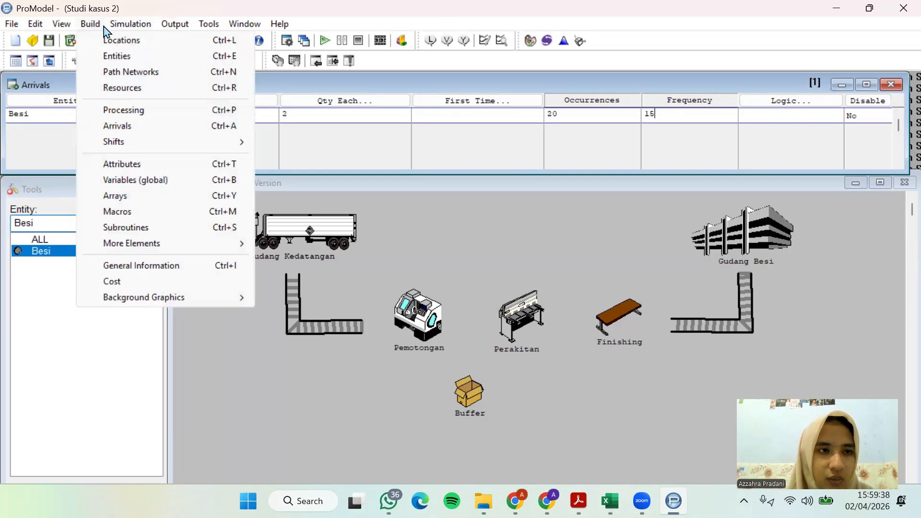
click(94, 40)
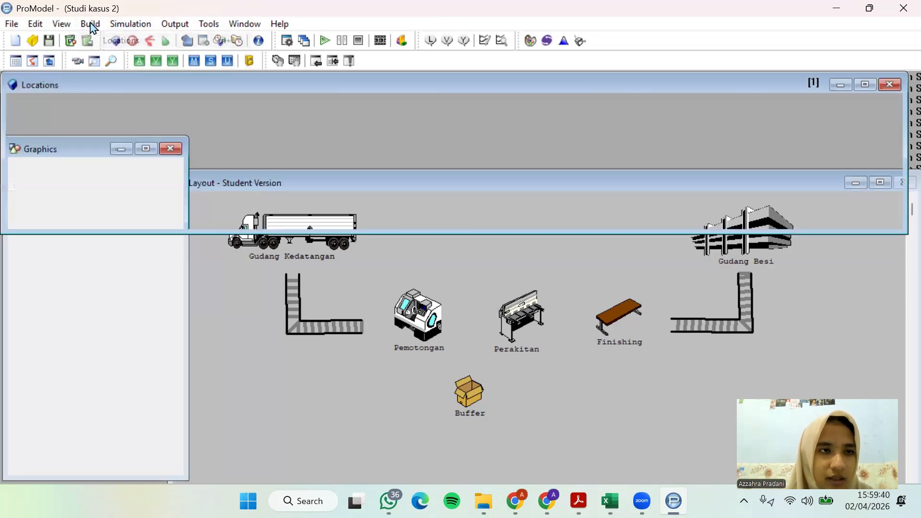
click(91, 24)
click(116, 56)
click(90, 24)
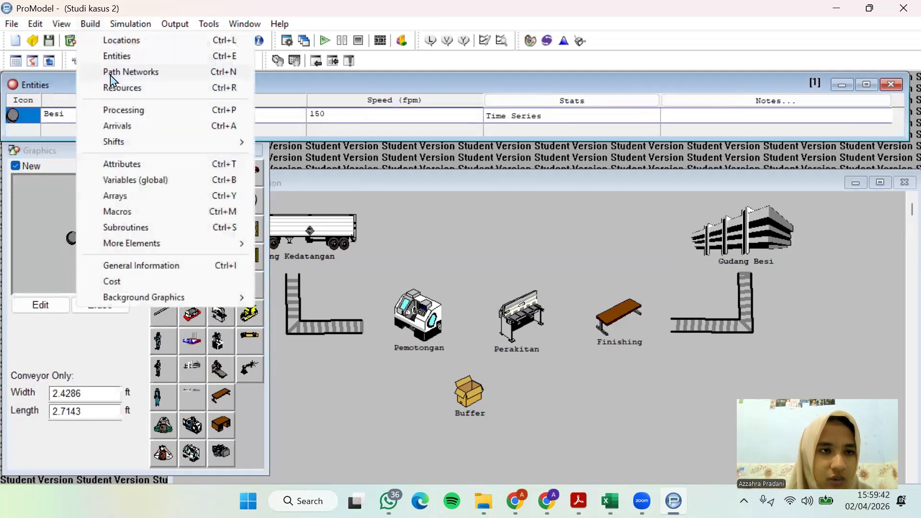
click(117, 111)
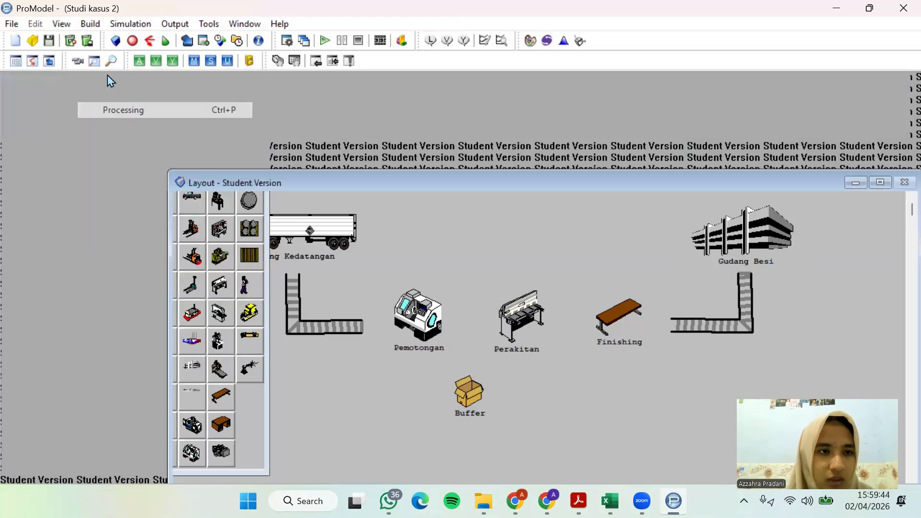
click(96, 24)
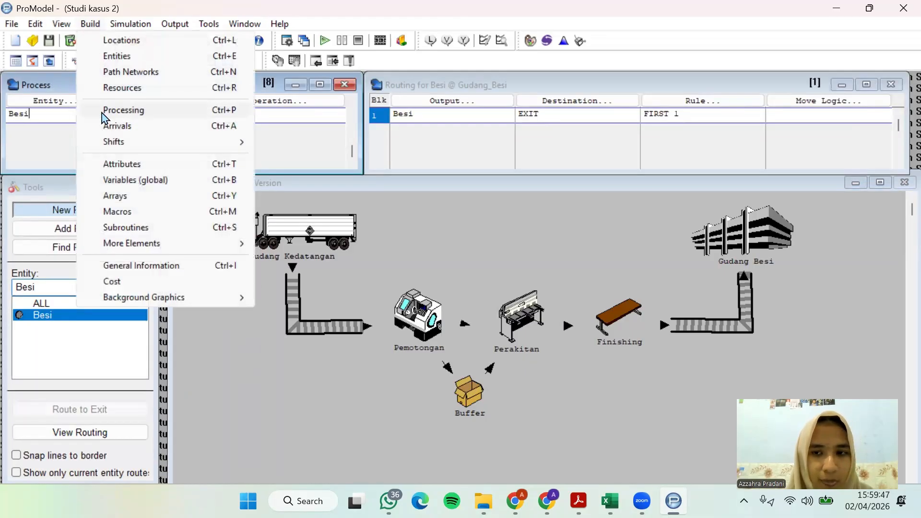
click(110, 131)
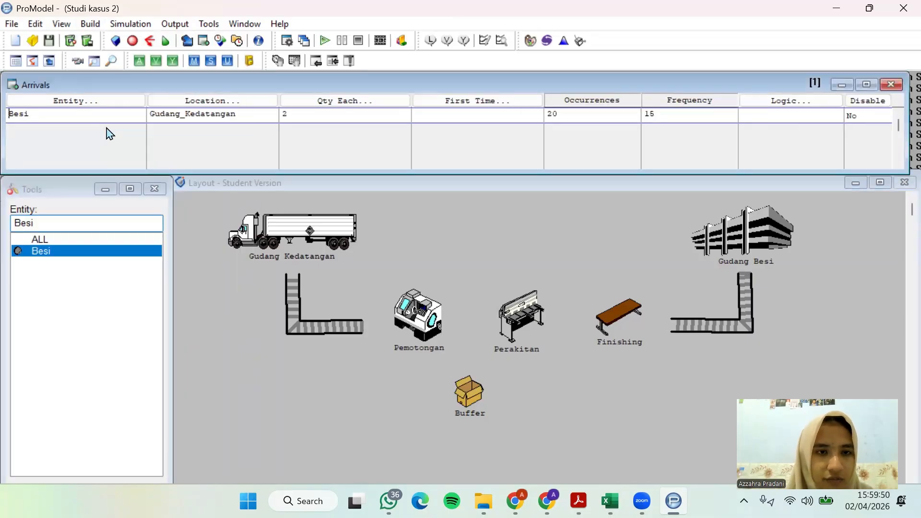
Save the model in the Downloads folder as "studi kasus 2"
click(96, 24)
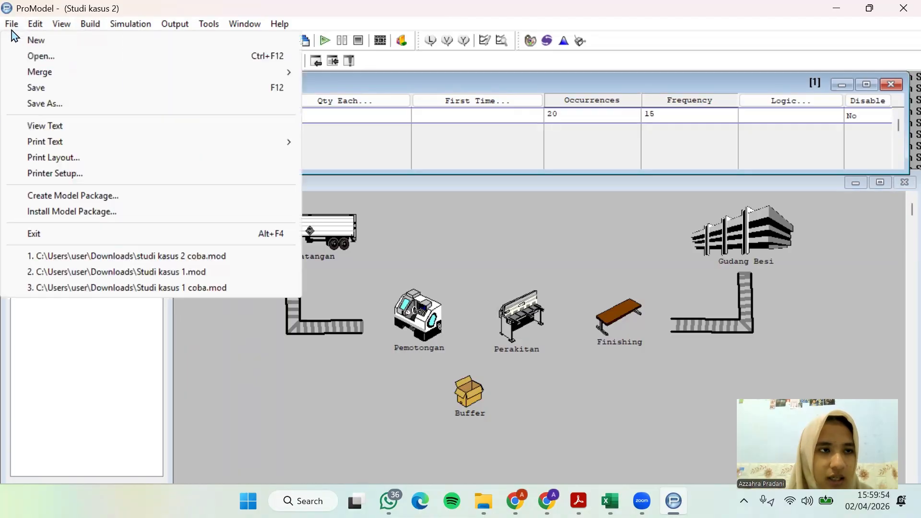
mouse_move(20, 30)
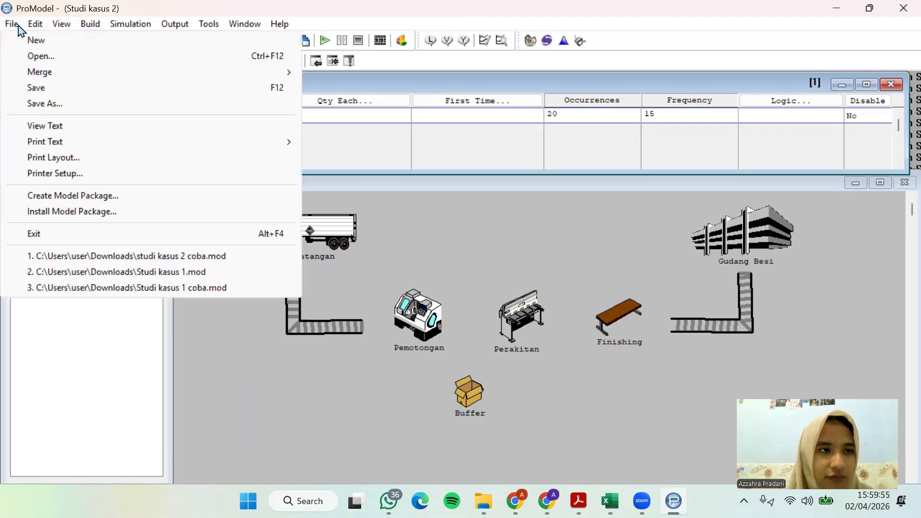
click(38, 95)
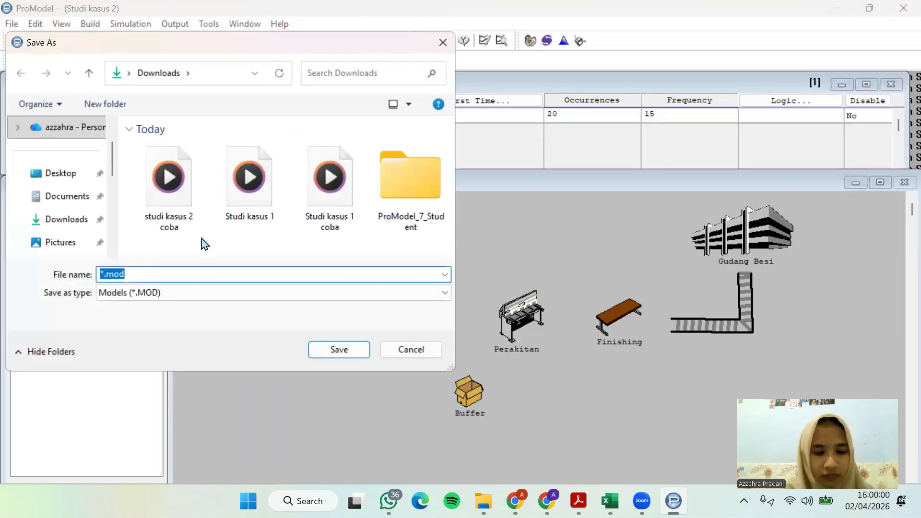
text(studi kasus )
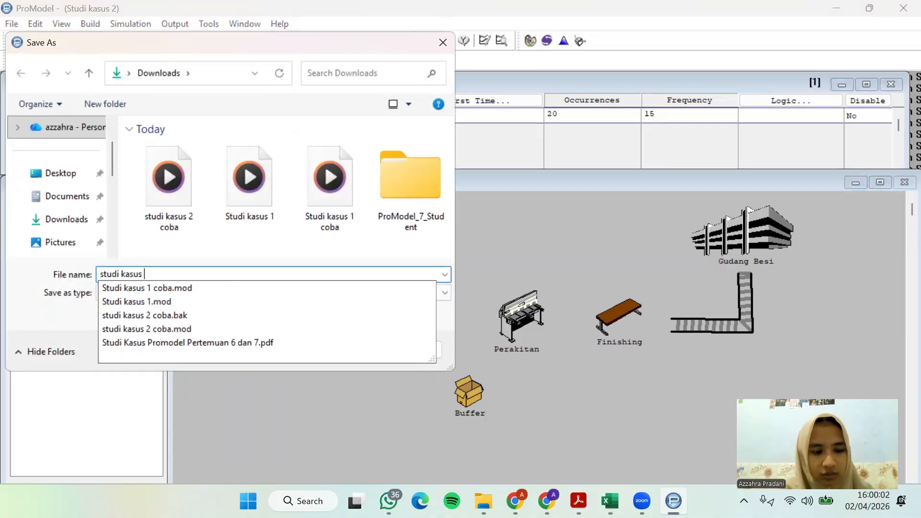
text(2)
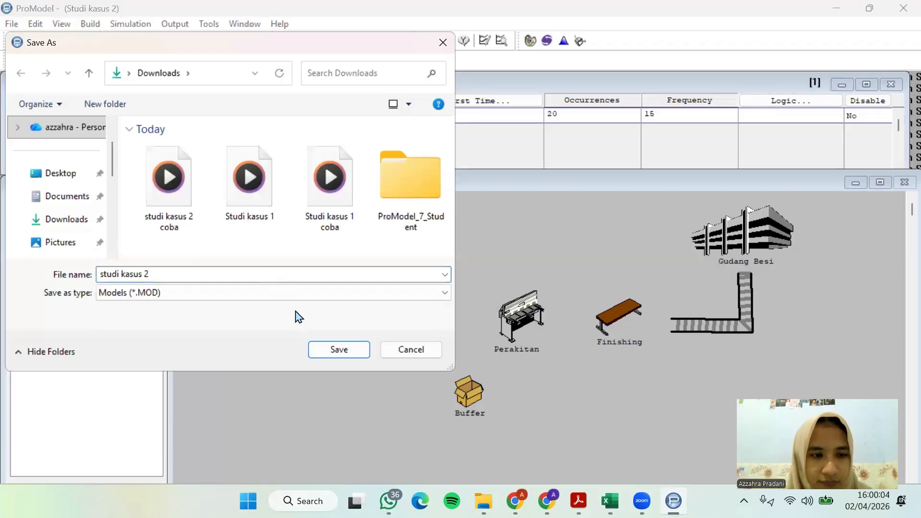
click(319, 350)
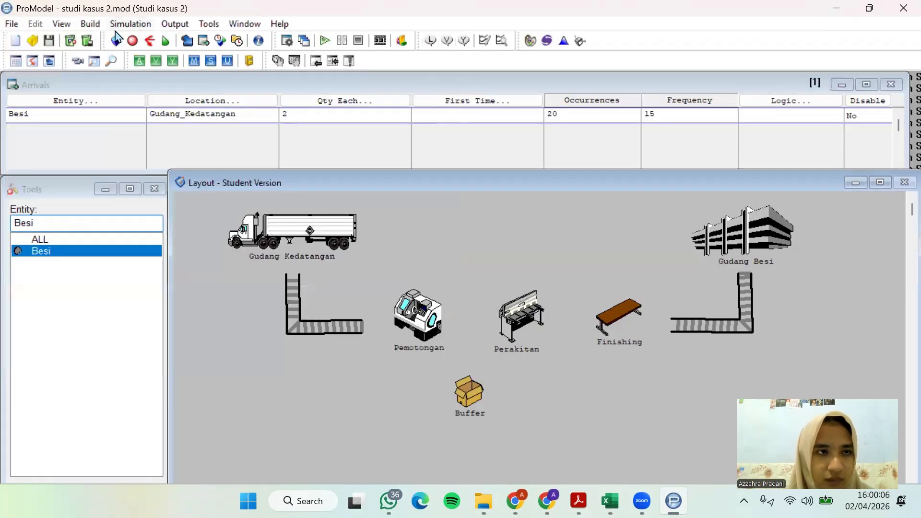
Configure the simulation options with a run time of 8, clock precision in hours and 10 replications
click(123, 24)
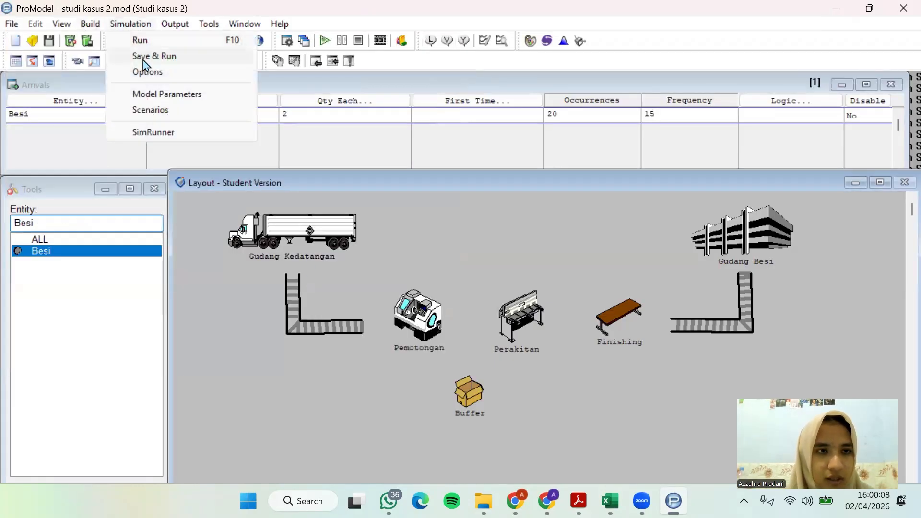
click(144, 75)
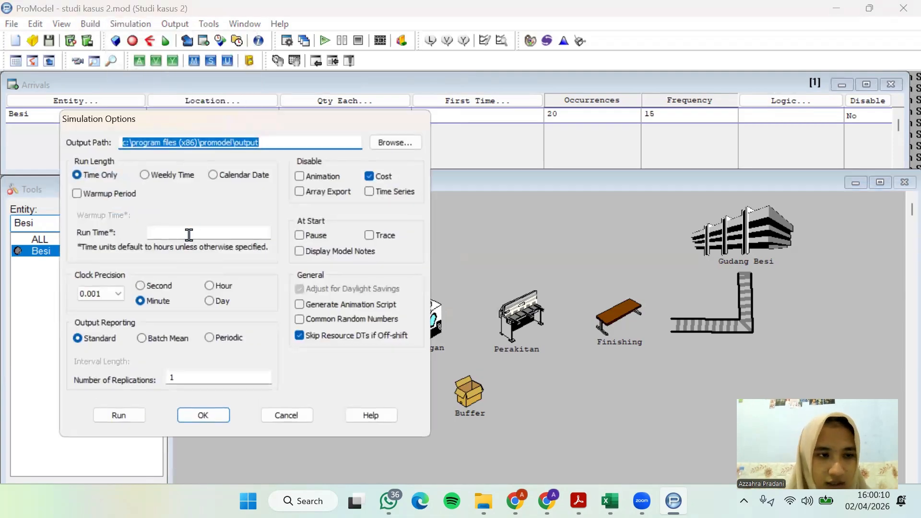
click(189, 235)
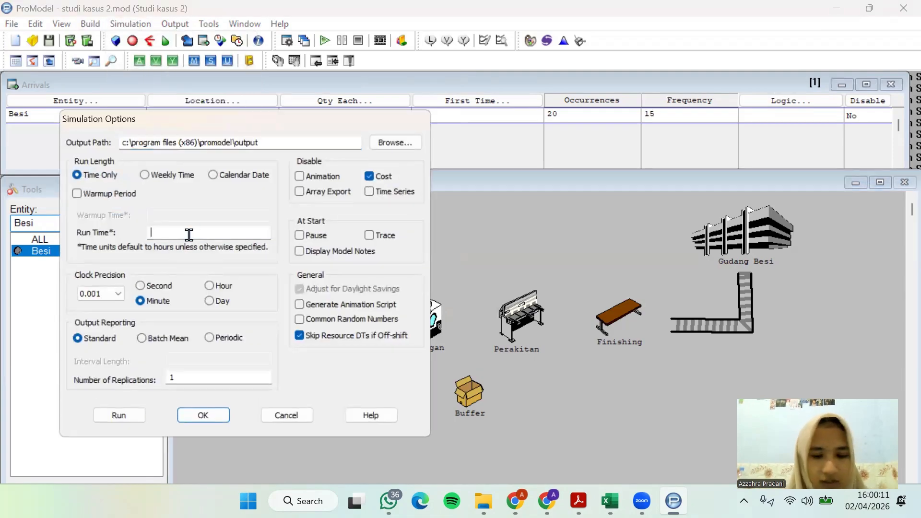
click(209, 286)
click(209, 377)
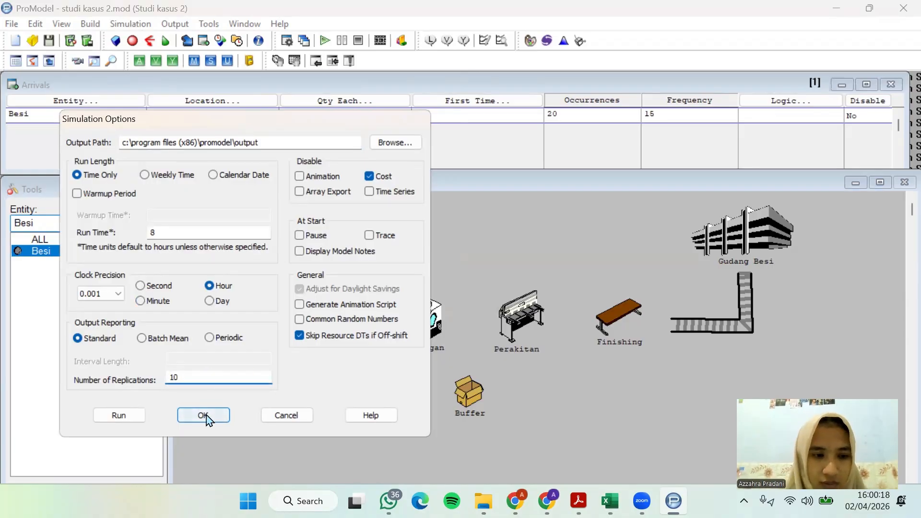
Run the simulation to completion and open the Normal Run results report for all replications
click(119, 416)
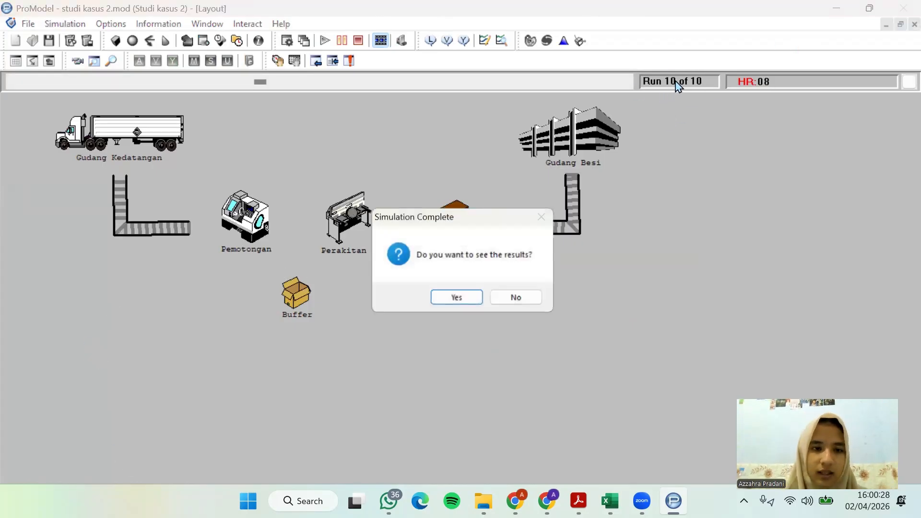
click(456, 297)
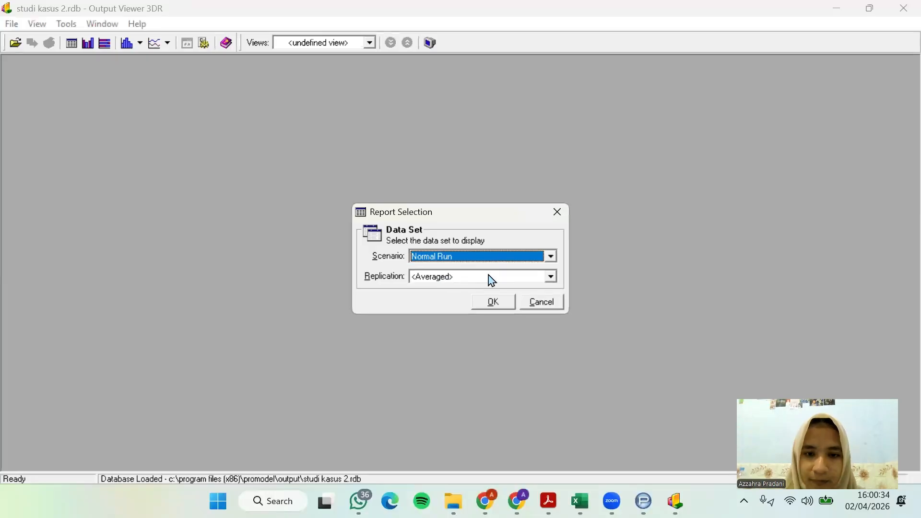
click(492, 281)
click(449, 298)
click(484, 305)
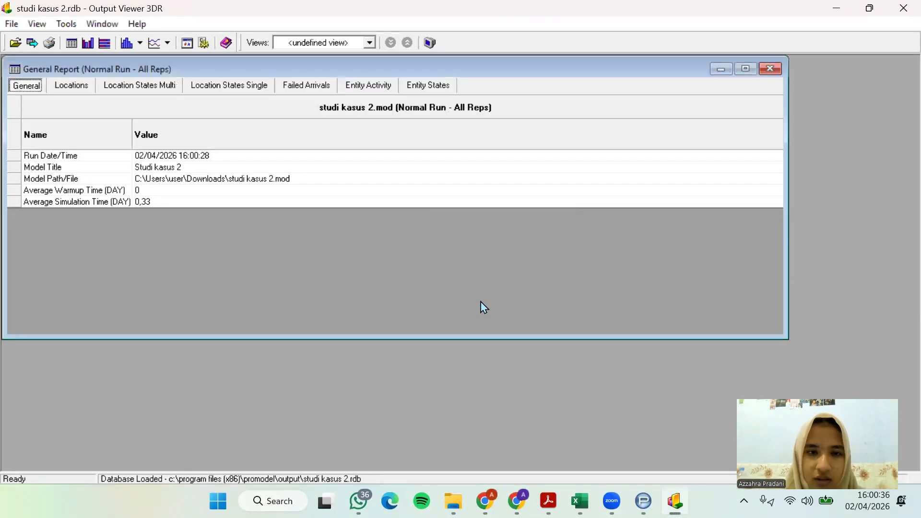
Examine the report's location results, multi- and single-capacity location states, failed arrivals, entity activity and entity states
click(88, 86)
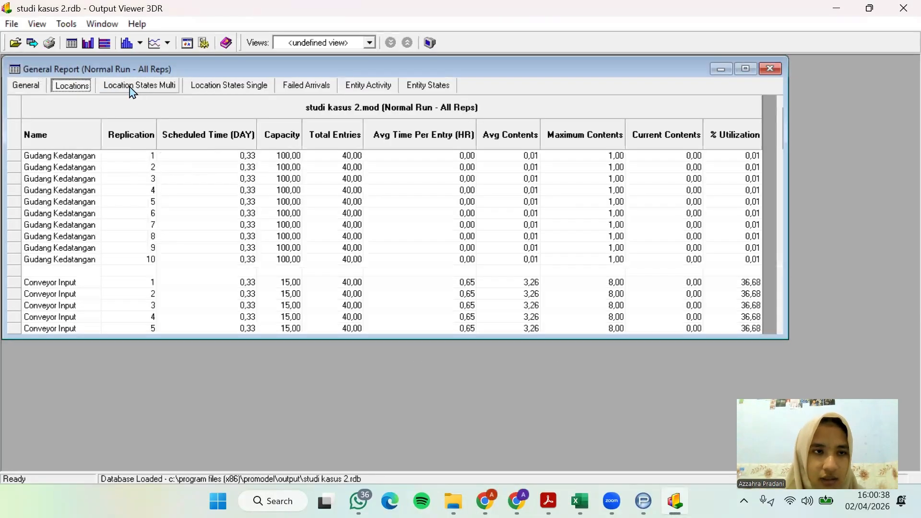
click(137, 91)
click(240, 85)
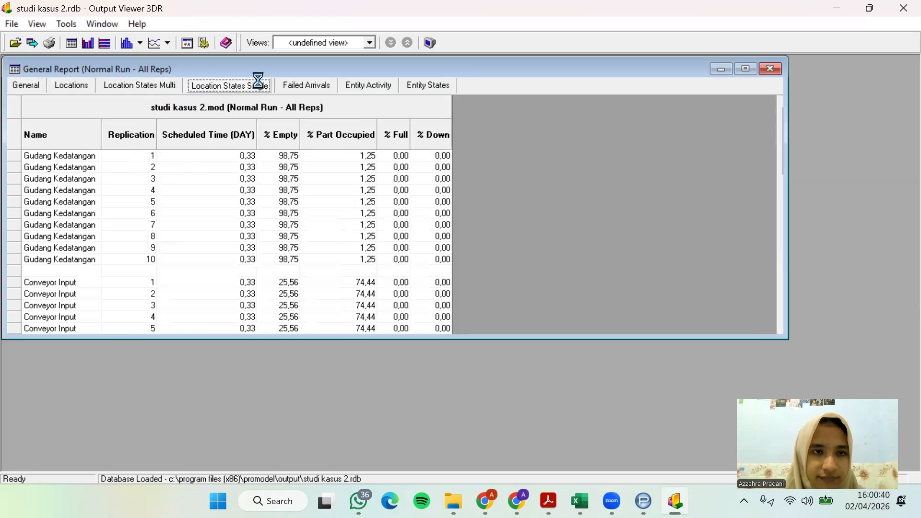
click(307, 87)
click(366, 87)
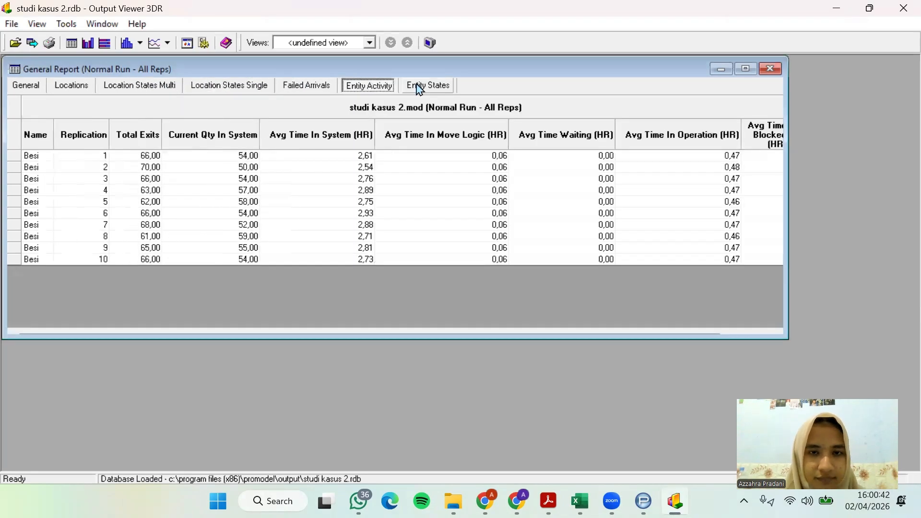
click(424, 87)
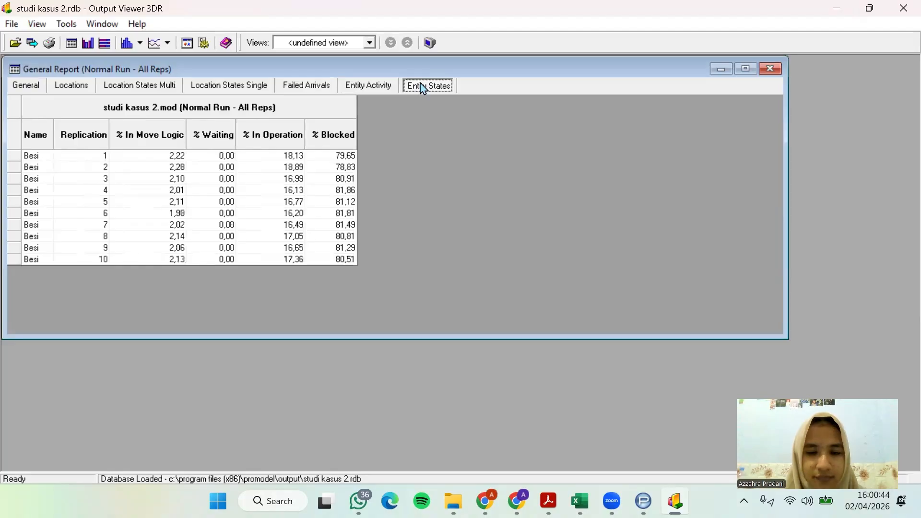